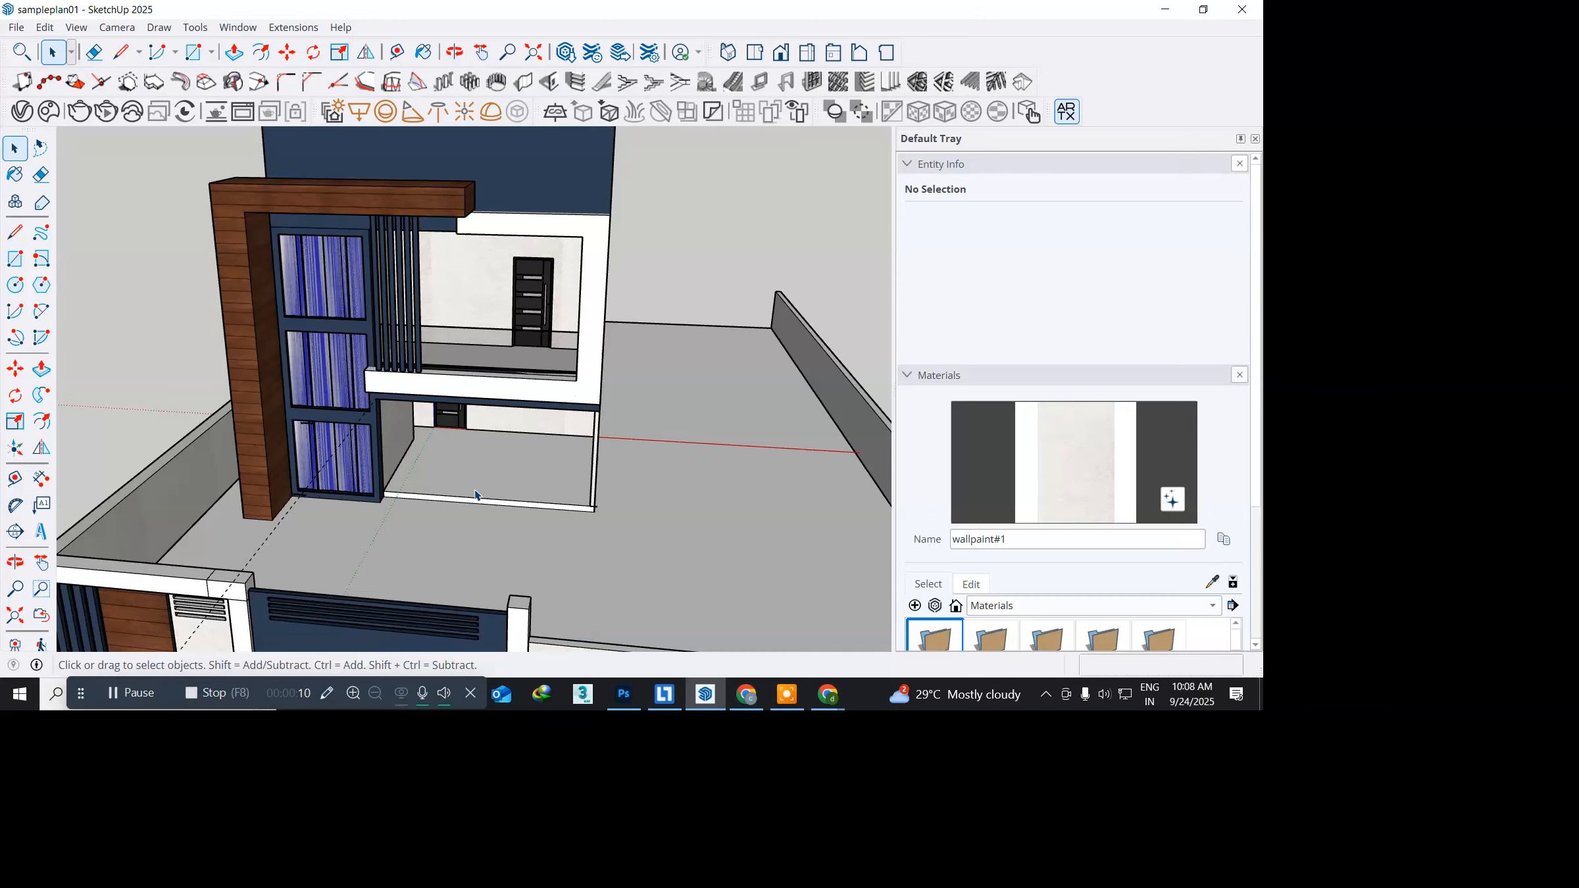
# Step: Open the ground-floor porch slab group for editing and select its top face
pyautogui.scroll(5, 477, 494)
pyautogui.doubleClick(459, 484)
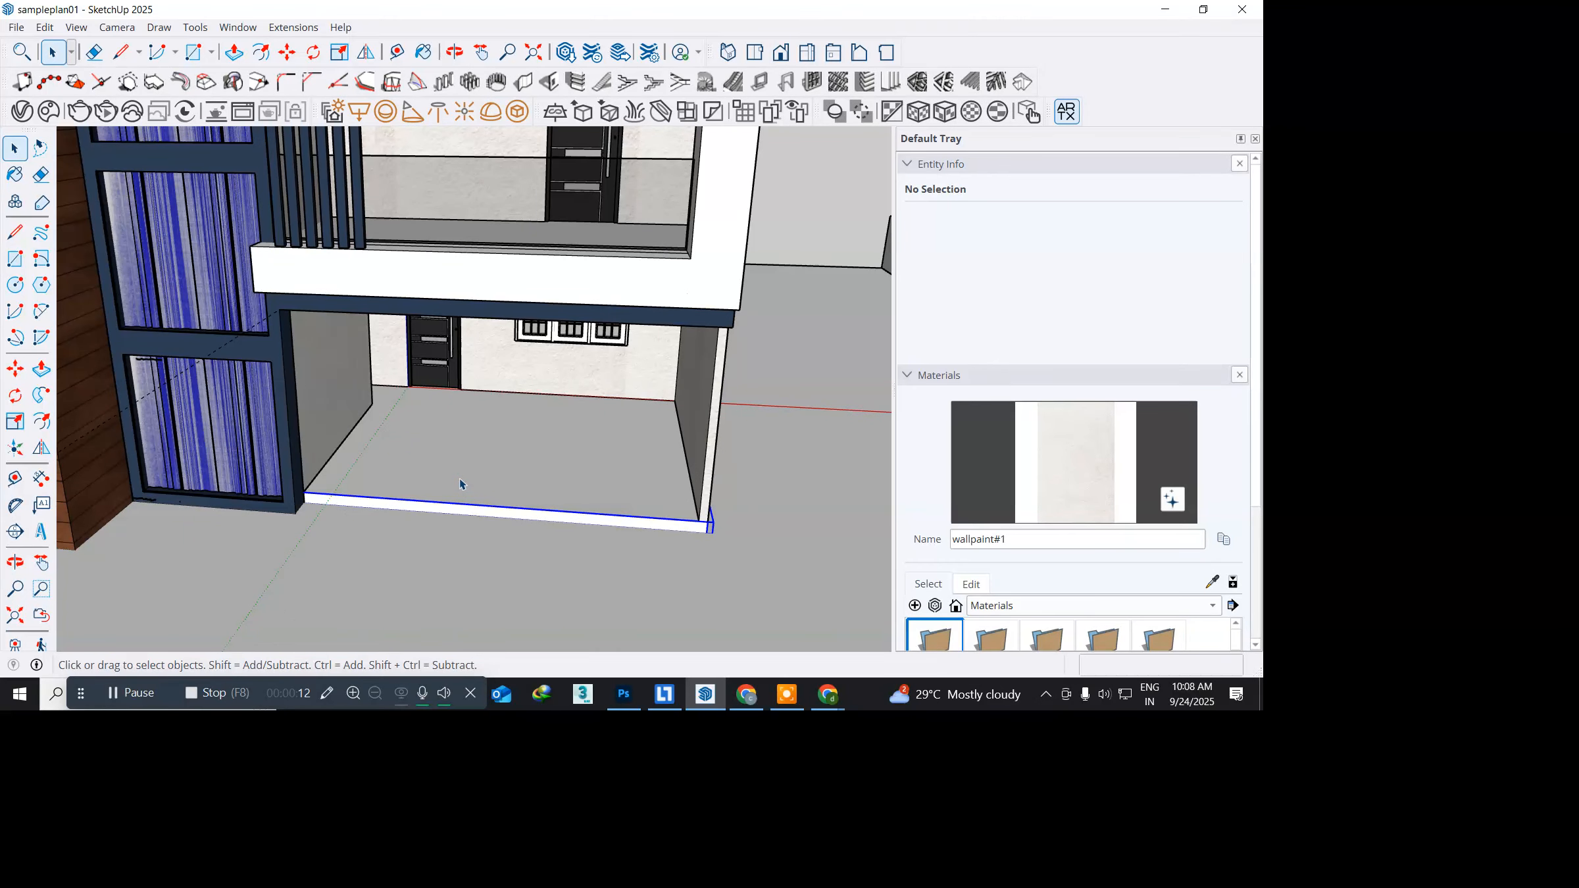
pyautogui.click(458, 484)
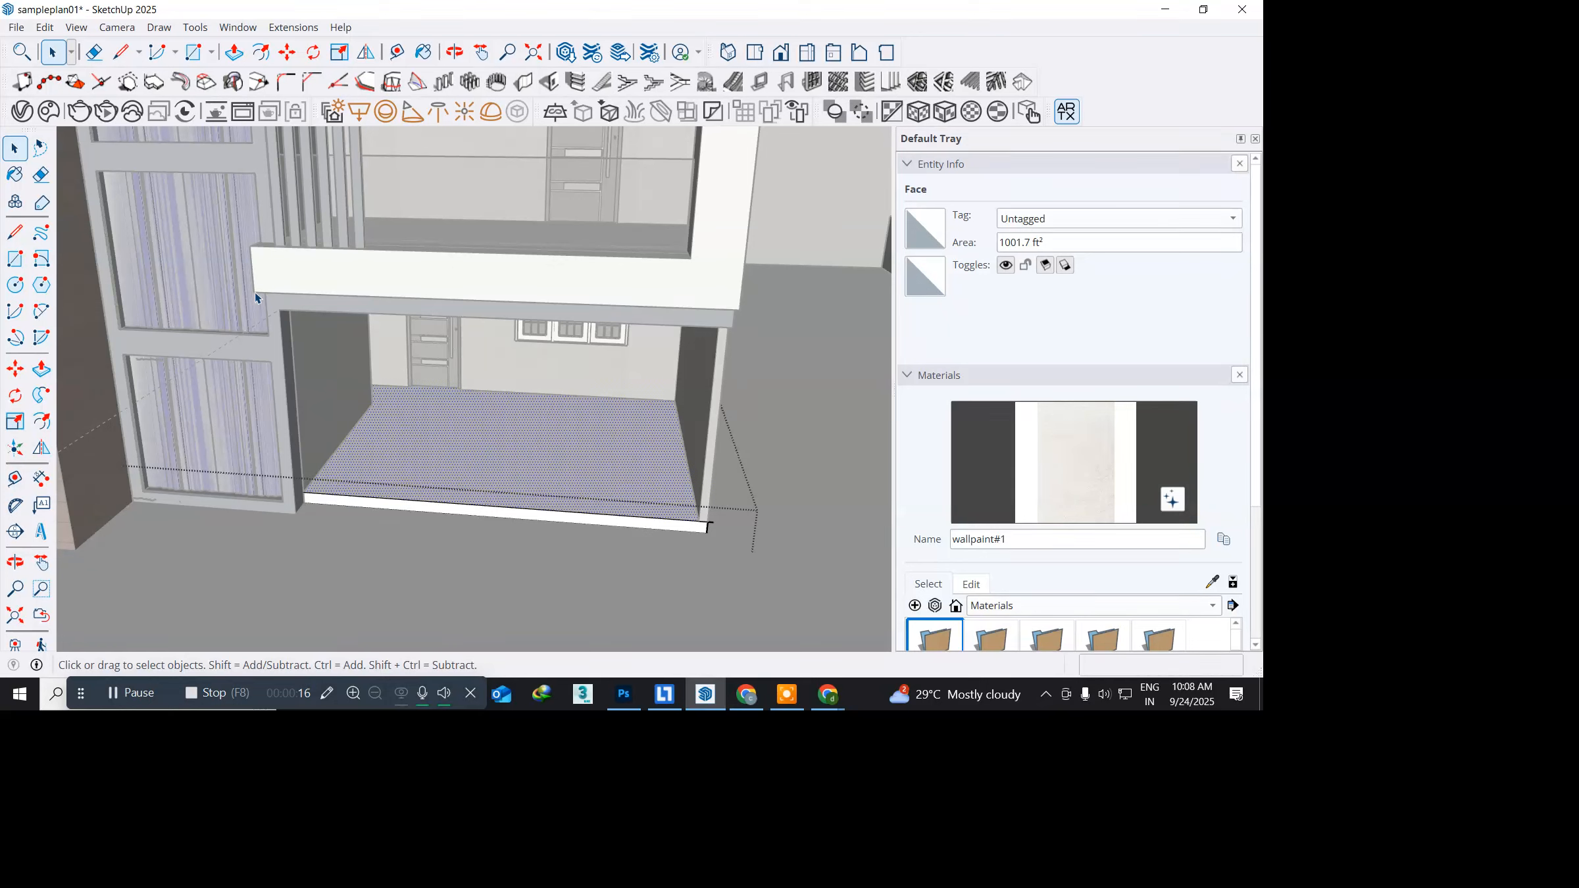
# Step: Create a V-Ray Generic material and rename it floor
pyautogui.click(23, 112)
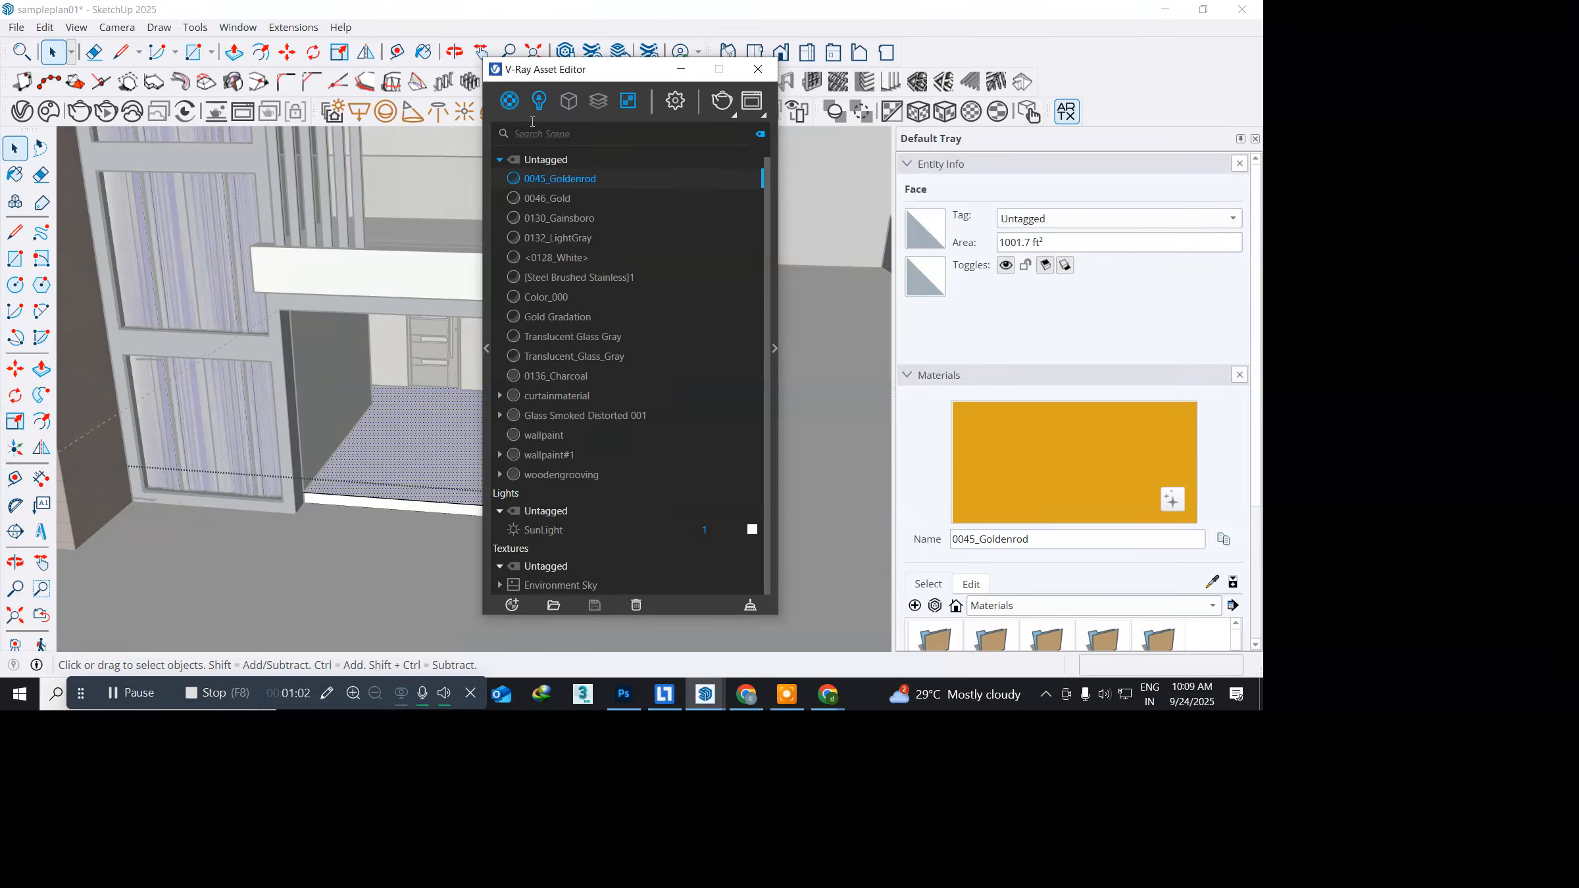
pyautogui.click(512, 103)
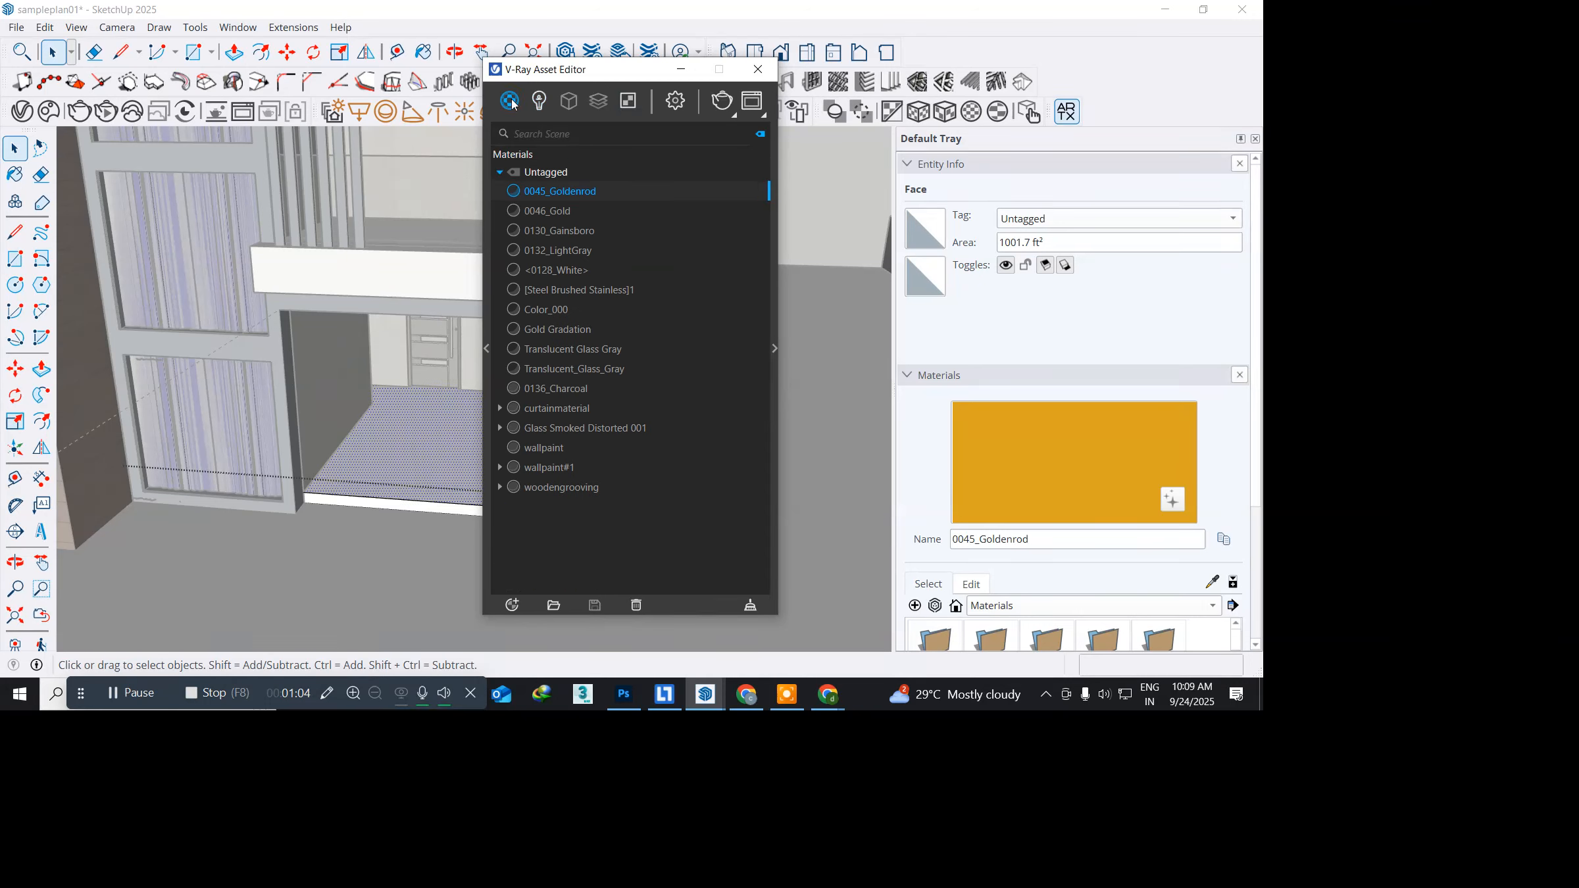
pyautogui.click(512, 103)
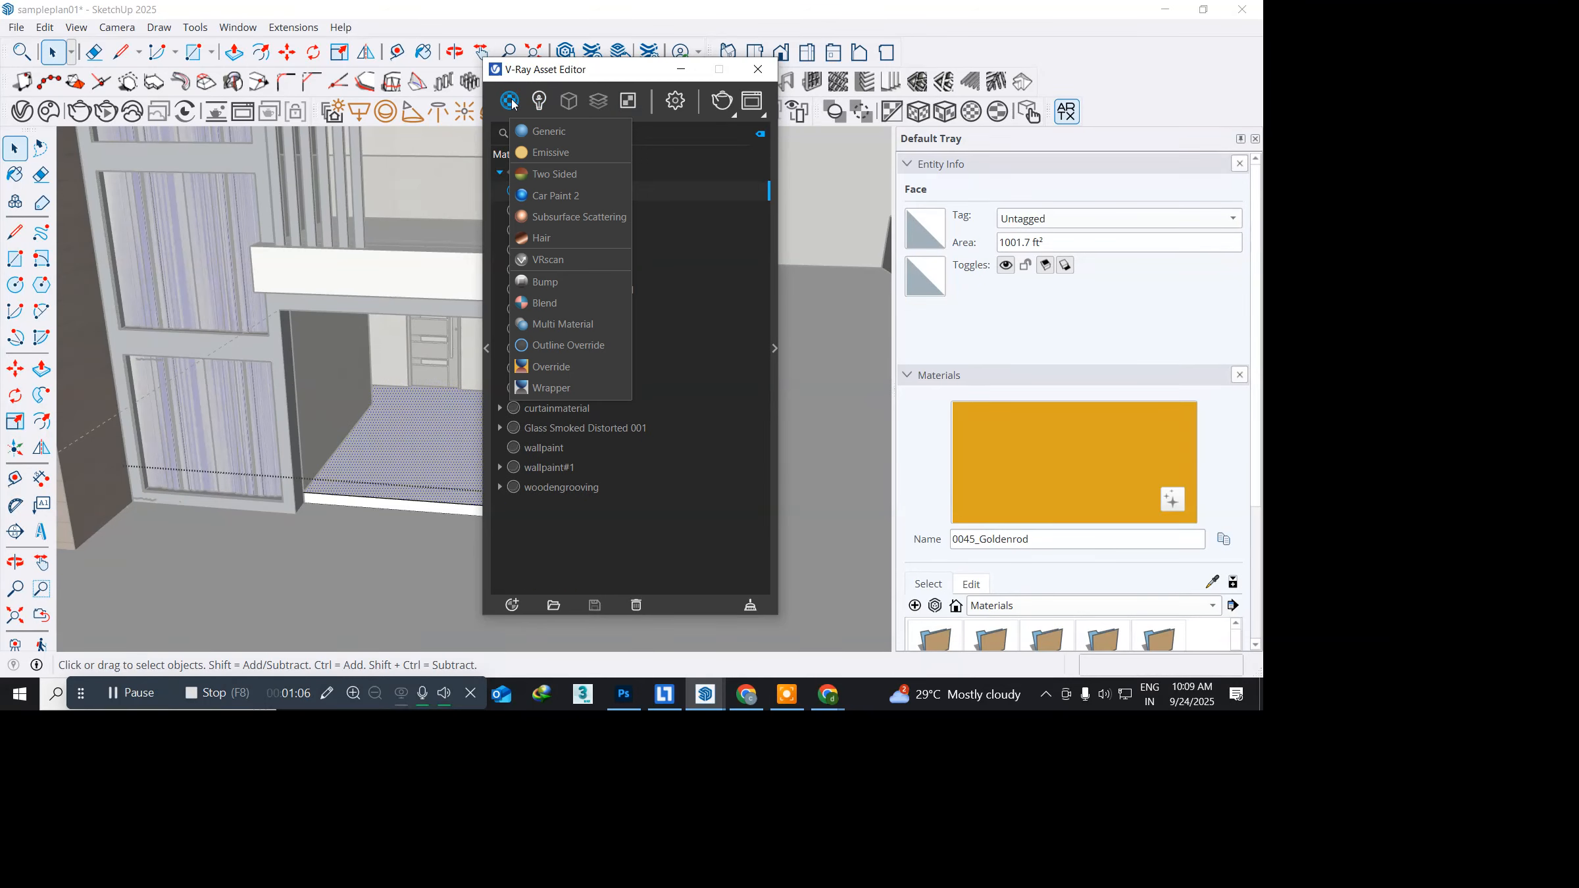
pyautogui.click(535, 129)
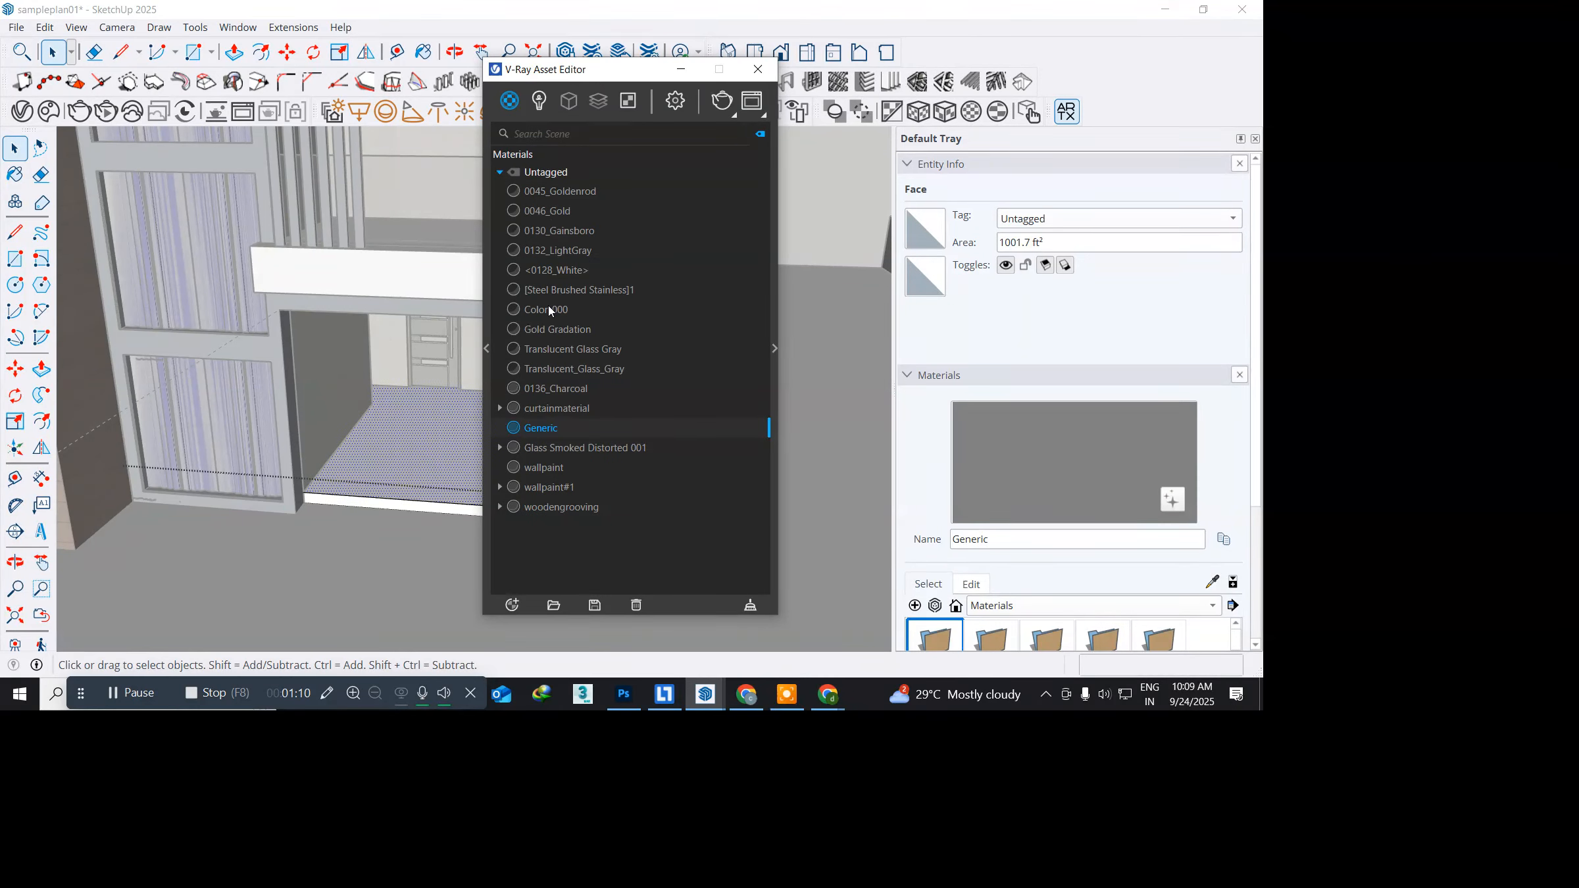
pyautogui.rightClick(552, 429)
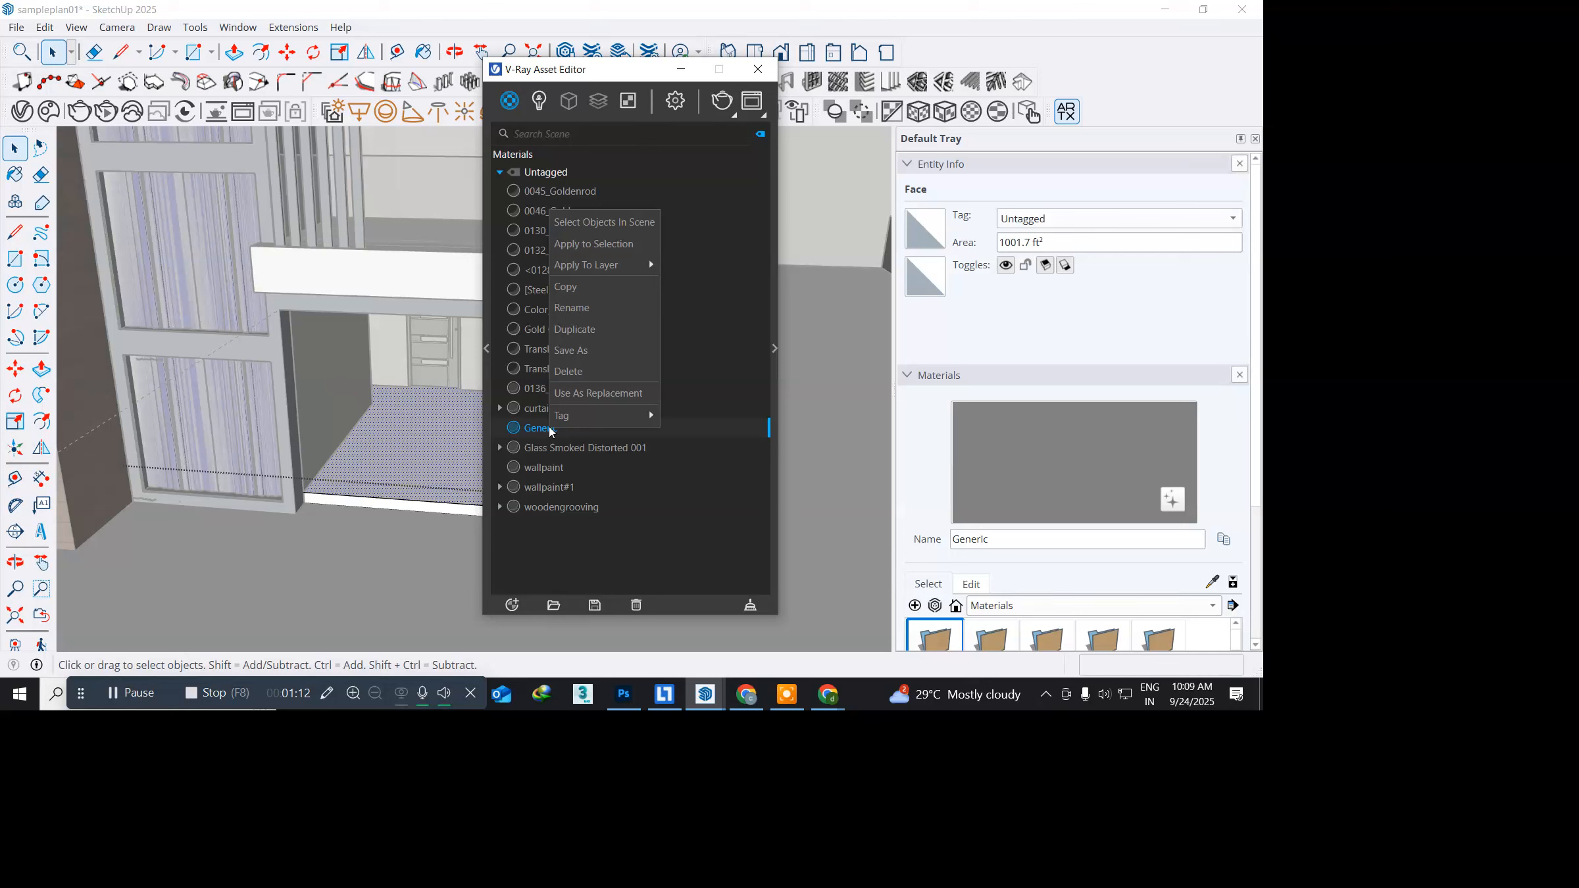
pyautogui.click(617, 313)
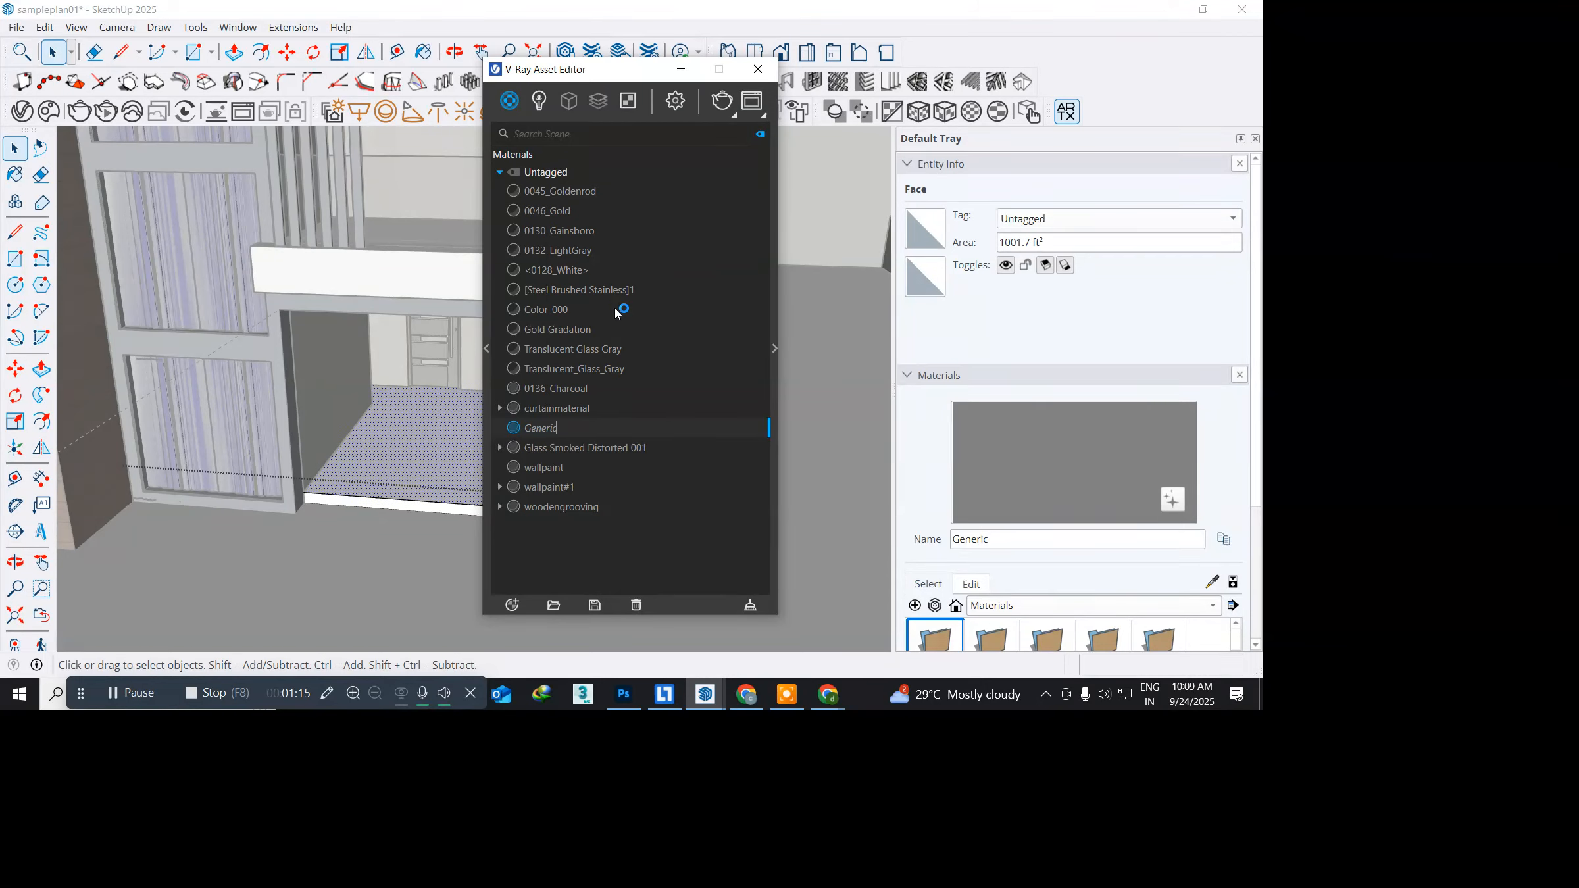
pyautogui.doubleClick(571, 428)
pyautogui.write('floor')
pyautogui.press('Return')
pyautogui.click(775, 350)
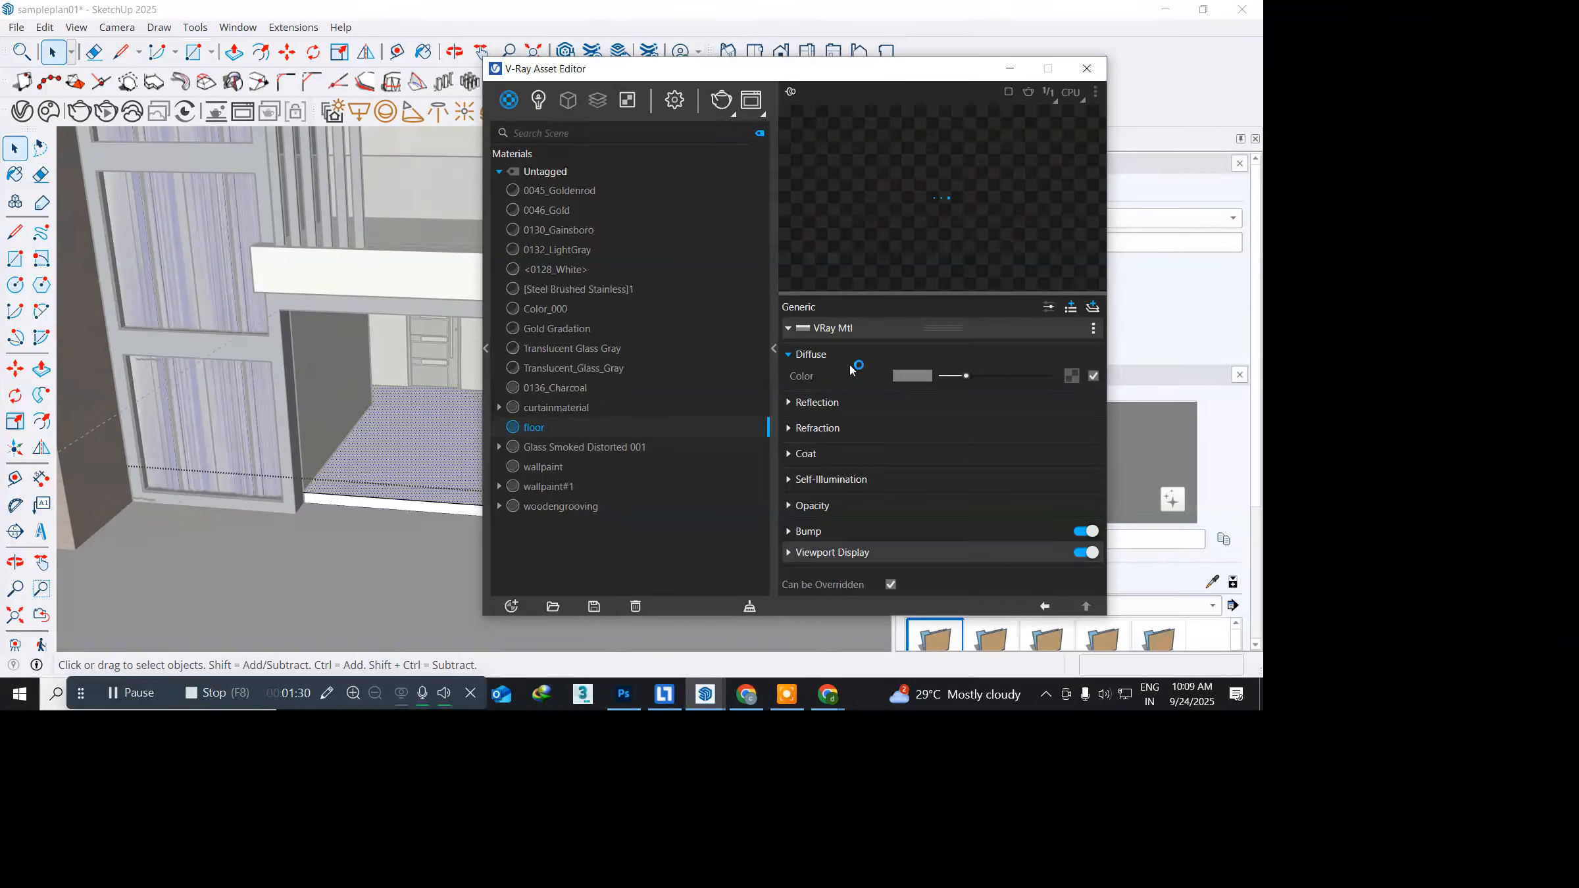
pyautogui.click(1071, 377)
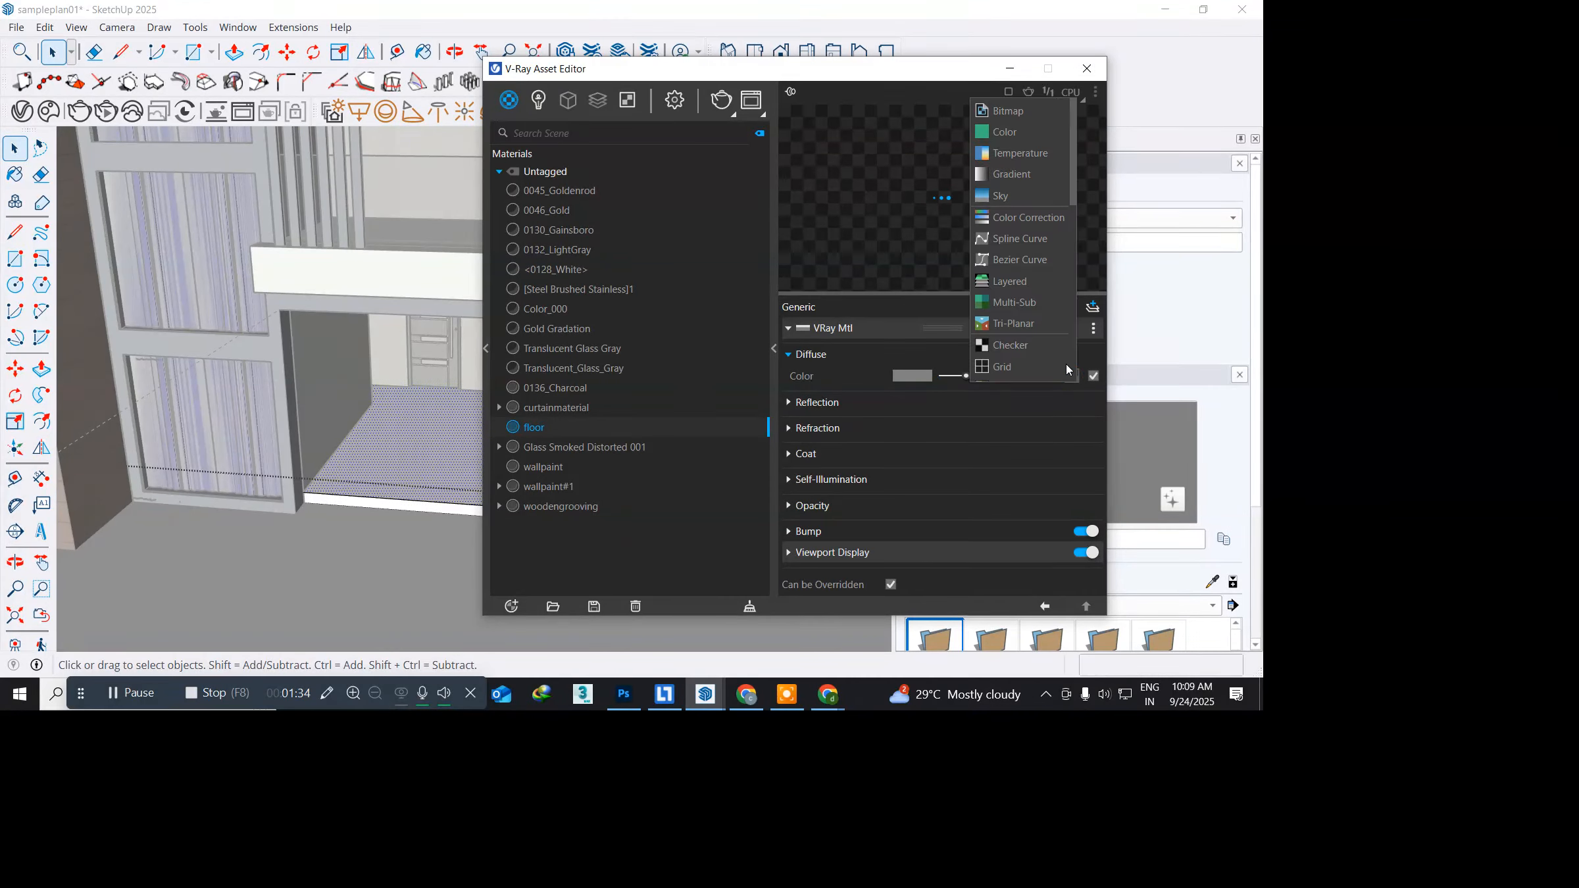
pyautogui.click(1035, 112)
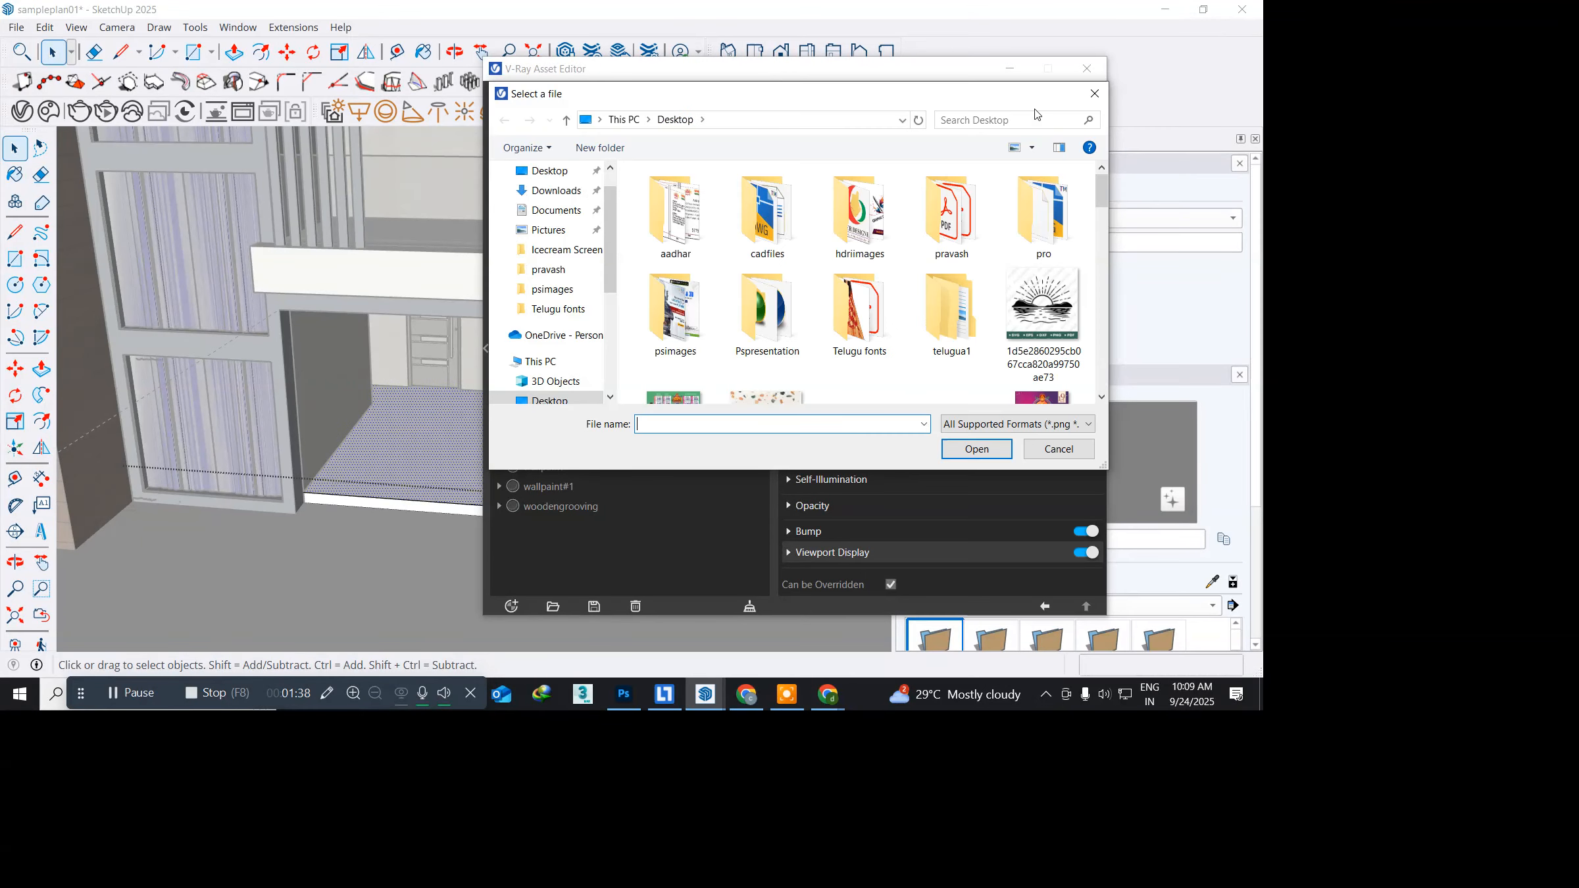
pyautogui.moveTo(656, 92); pyautogui.dragTo(287, 54)
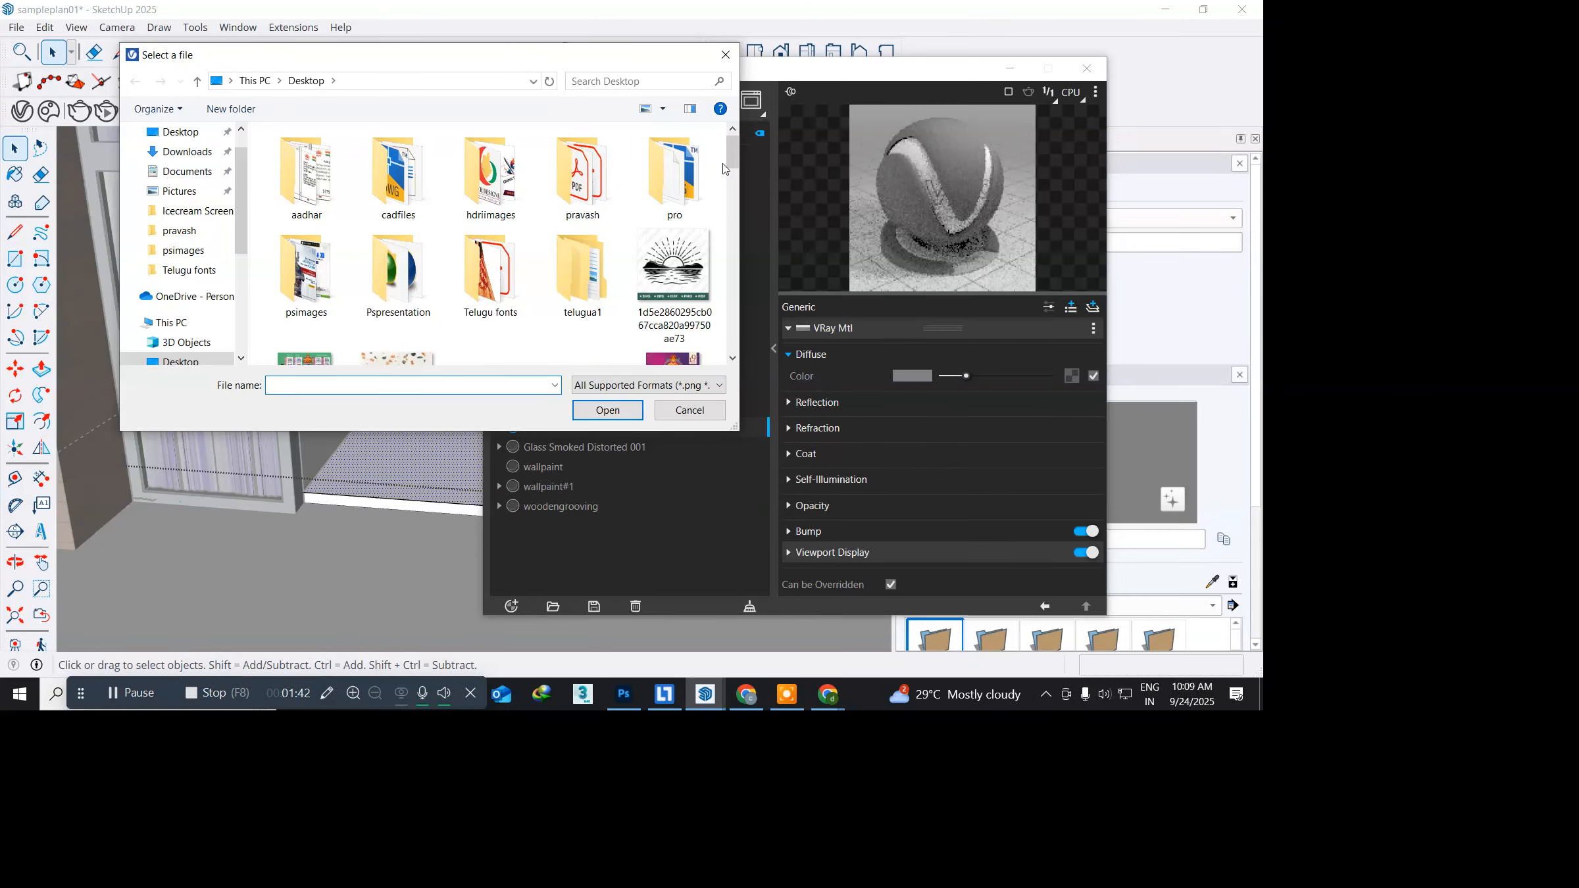
pyautogui.moveTo(735, 153); pyautogui.dragTo(735, 192)
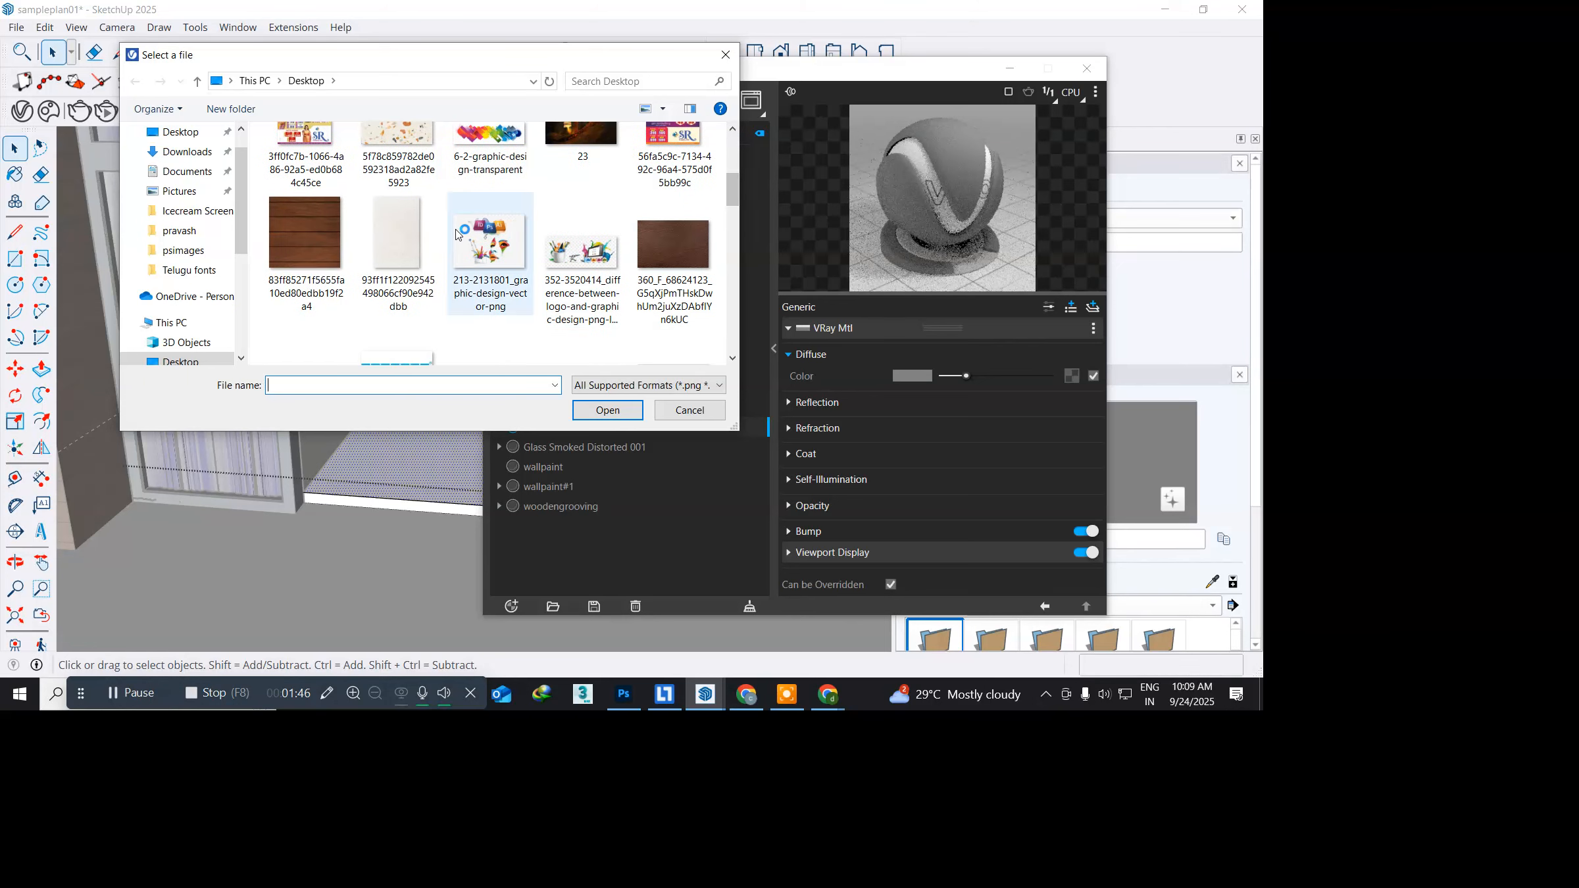
pyautogui.click(401, 237)
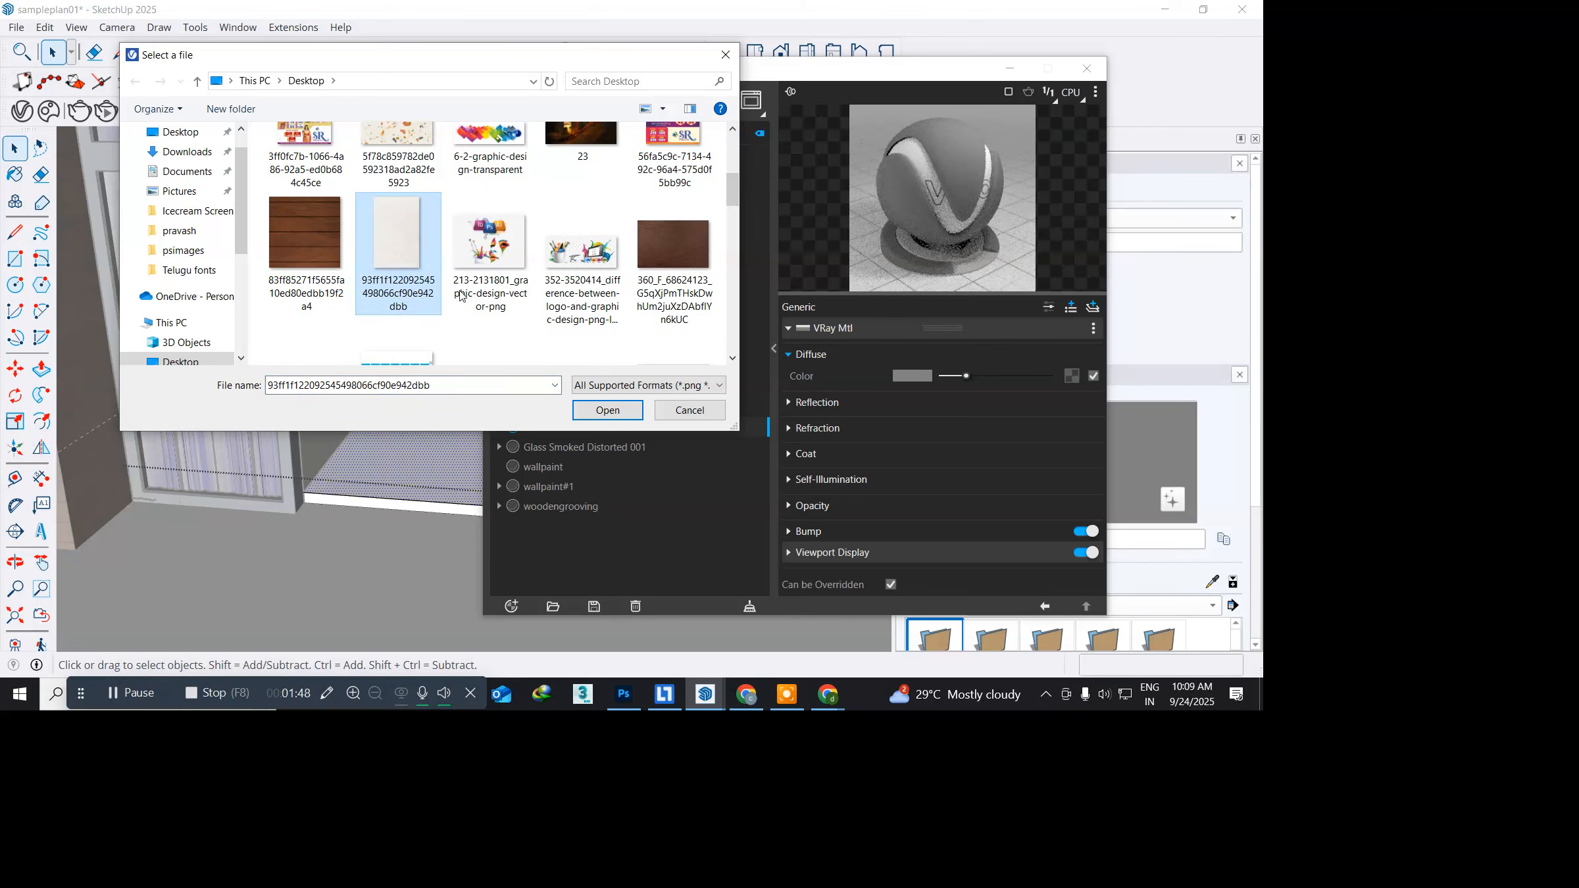
pyautogui.click(609, 409)
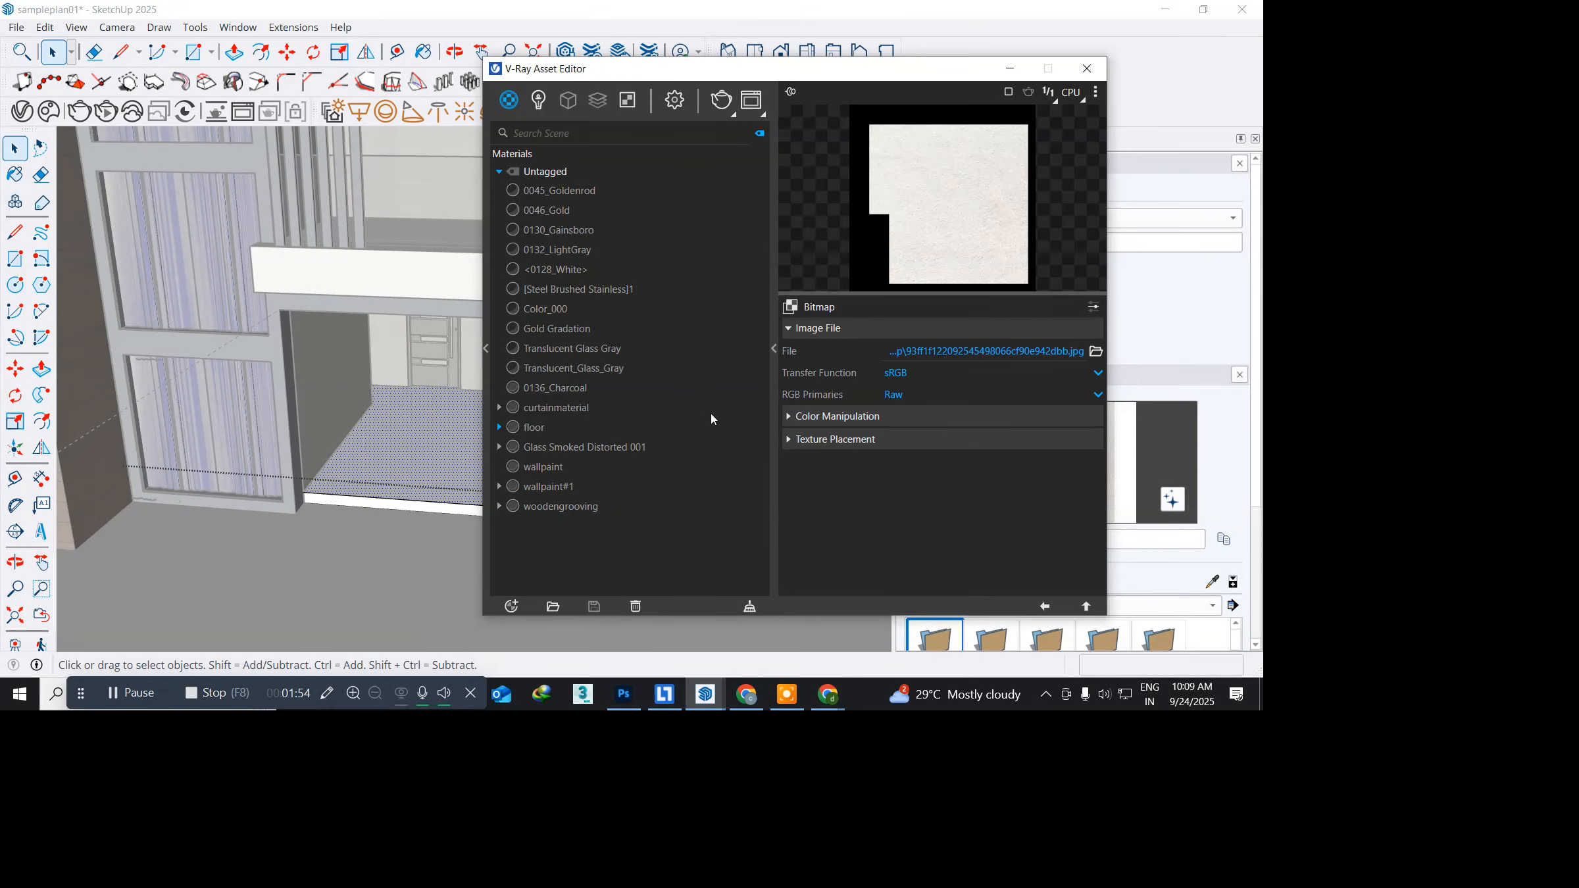
pyautogui.click(1046, 607)
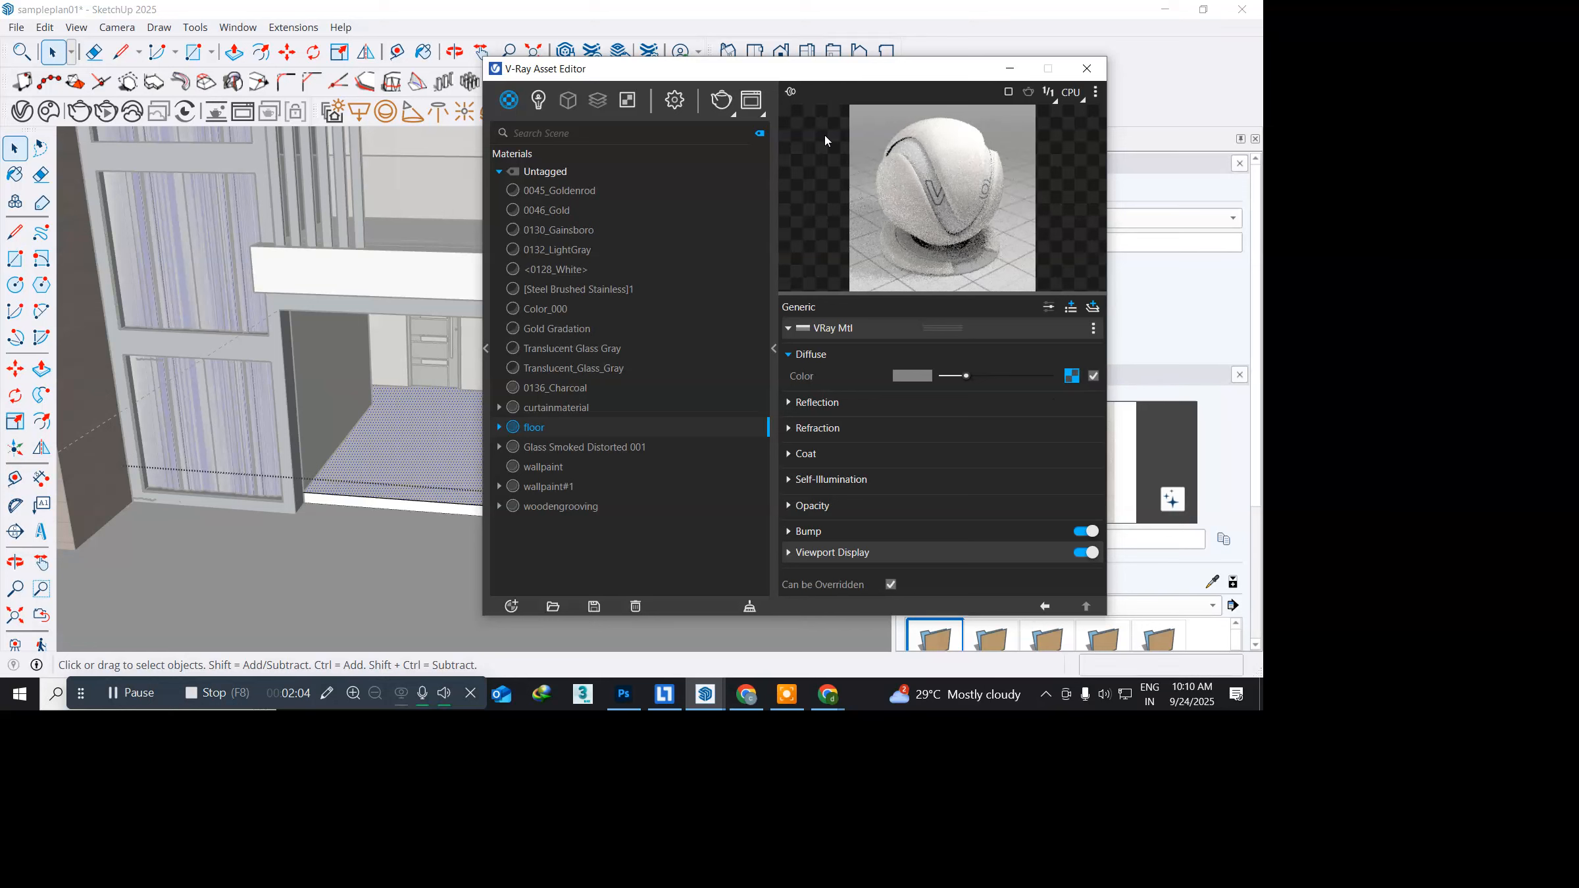
# Step: Paint the selected ground-floor porch face with the floor material
pyautogui.press('b')
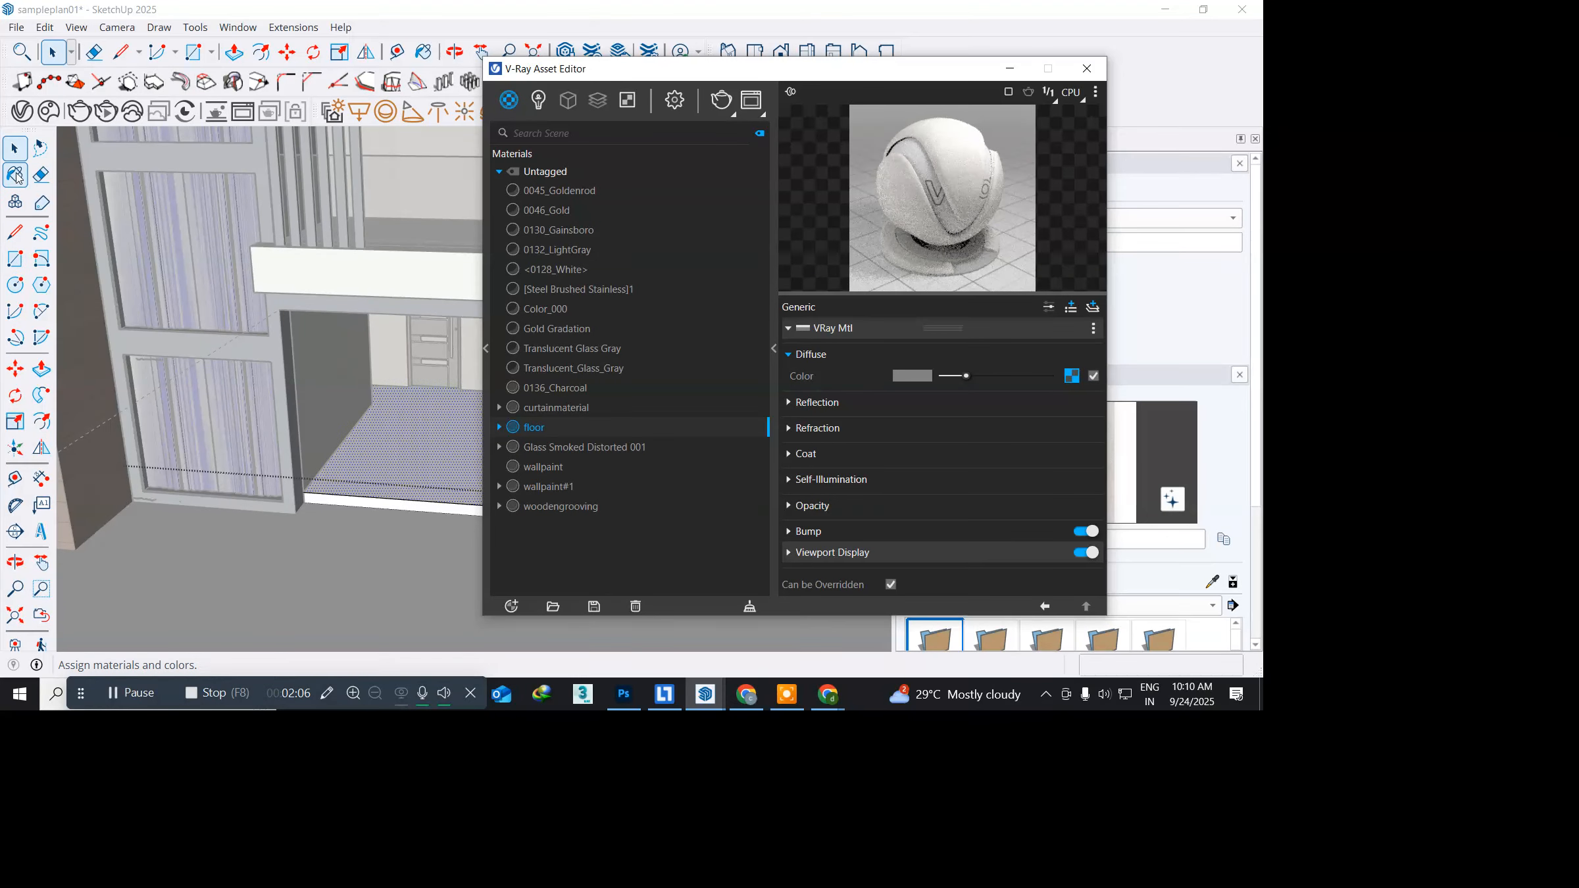
pyautogui.click(426, 463)
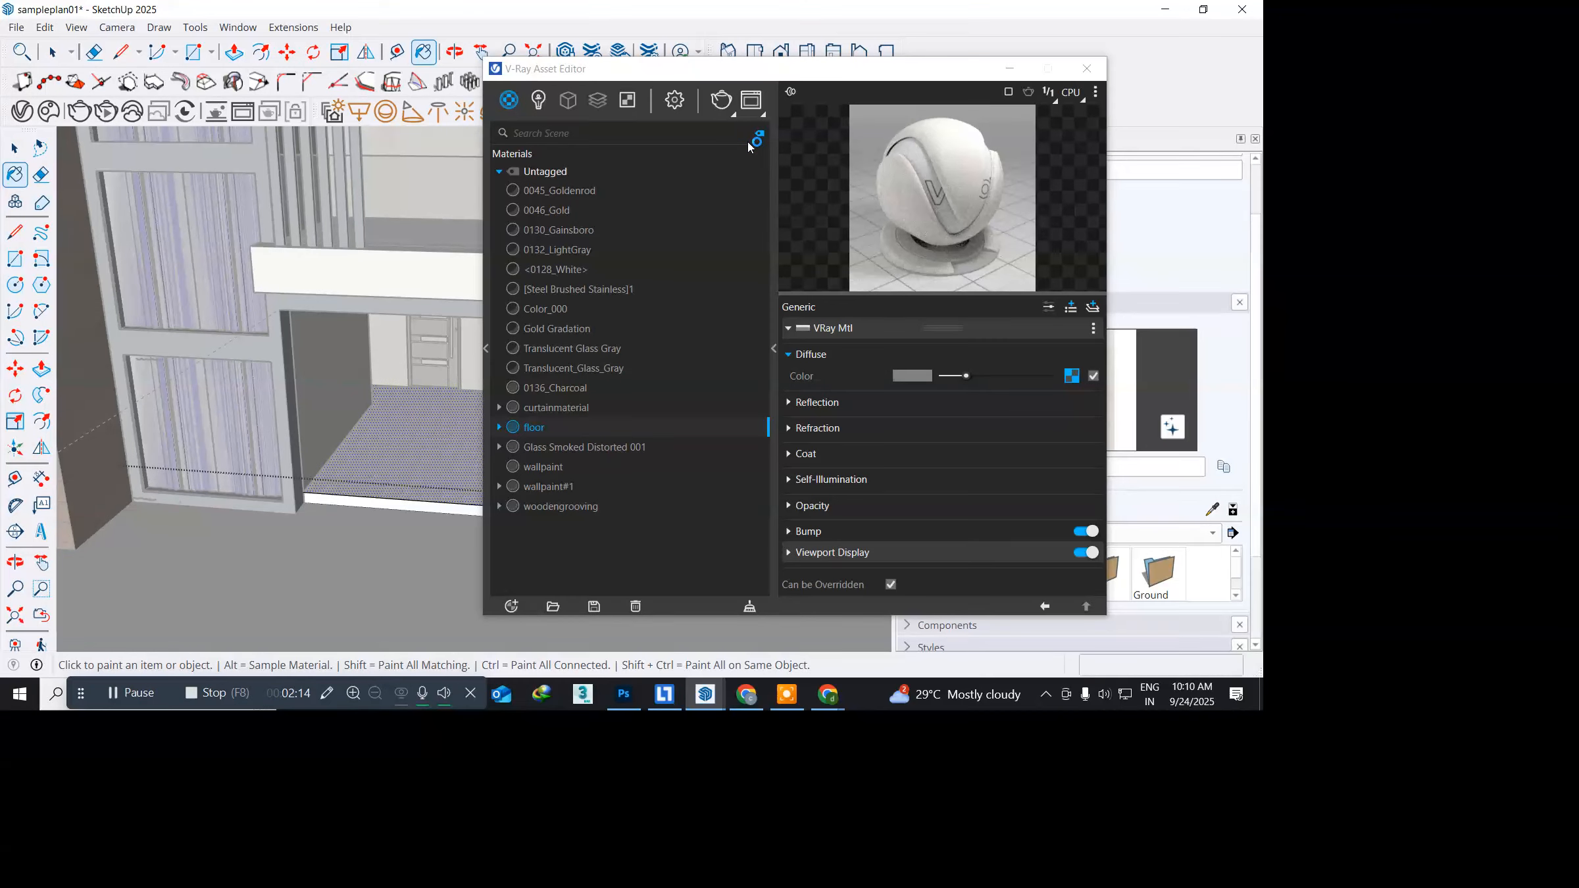
pyautogui.moveTo(734, 77); pyautogui.dragTo(285, 107)
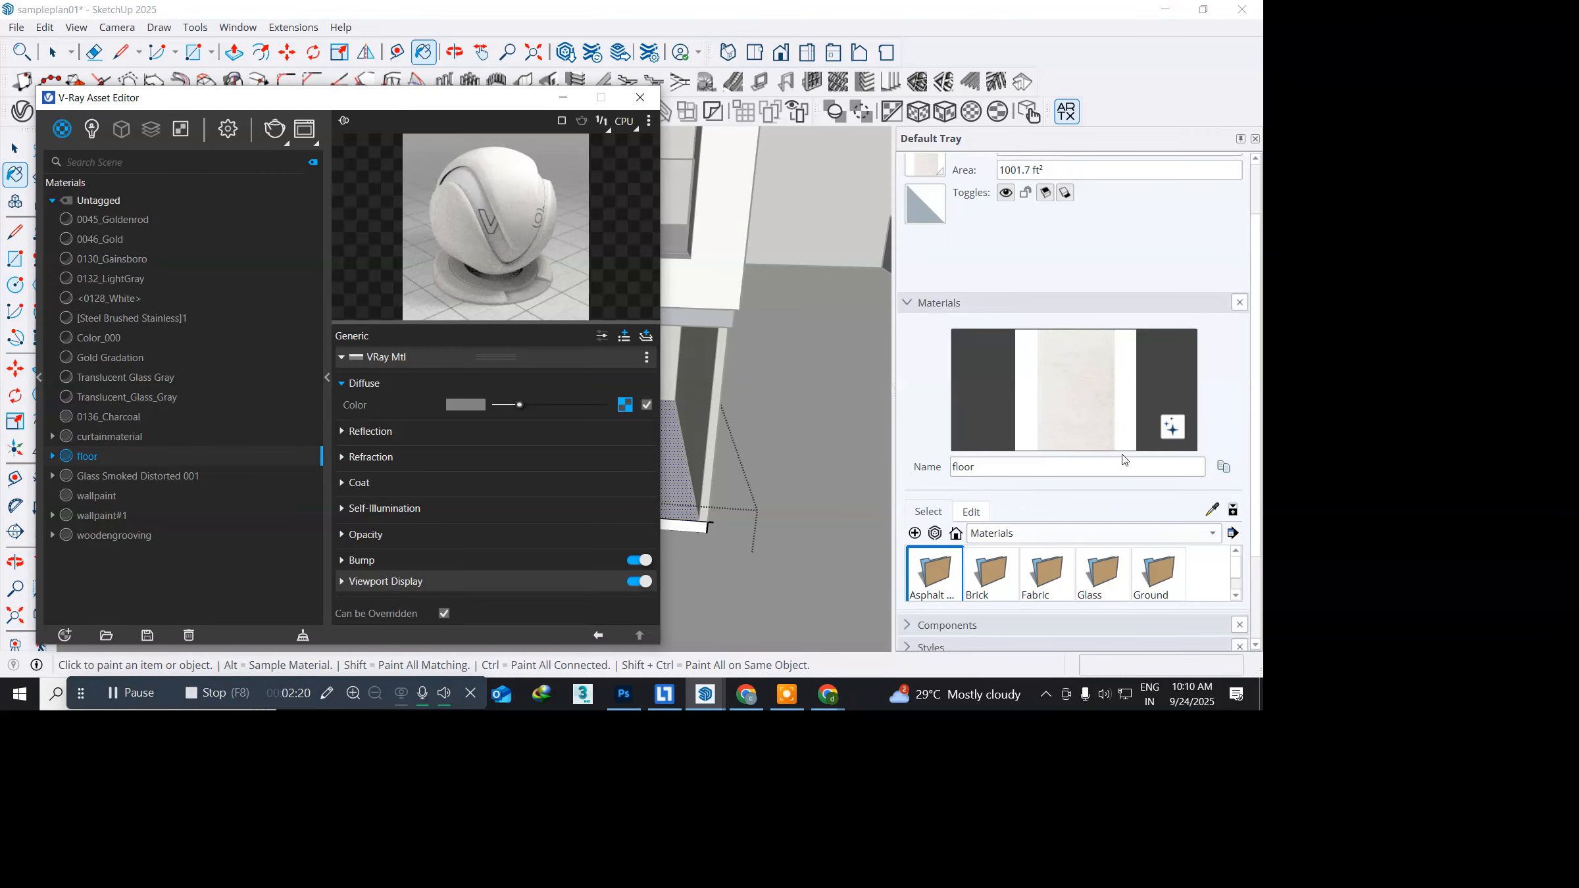
# Step: Close the V-Ray Asset Editor and set the floor material's texture width to 10'
pyautogui.scroll(-2, 1015, 436)
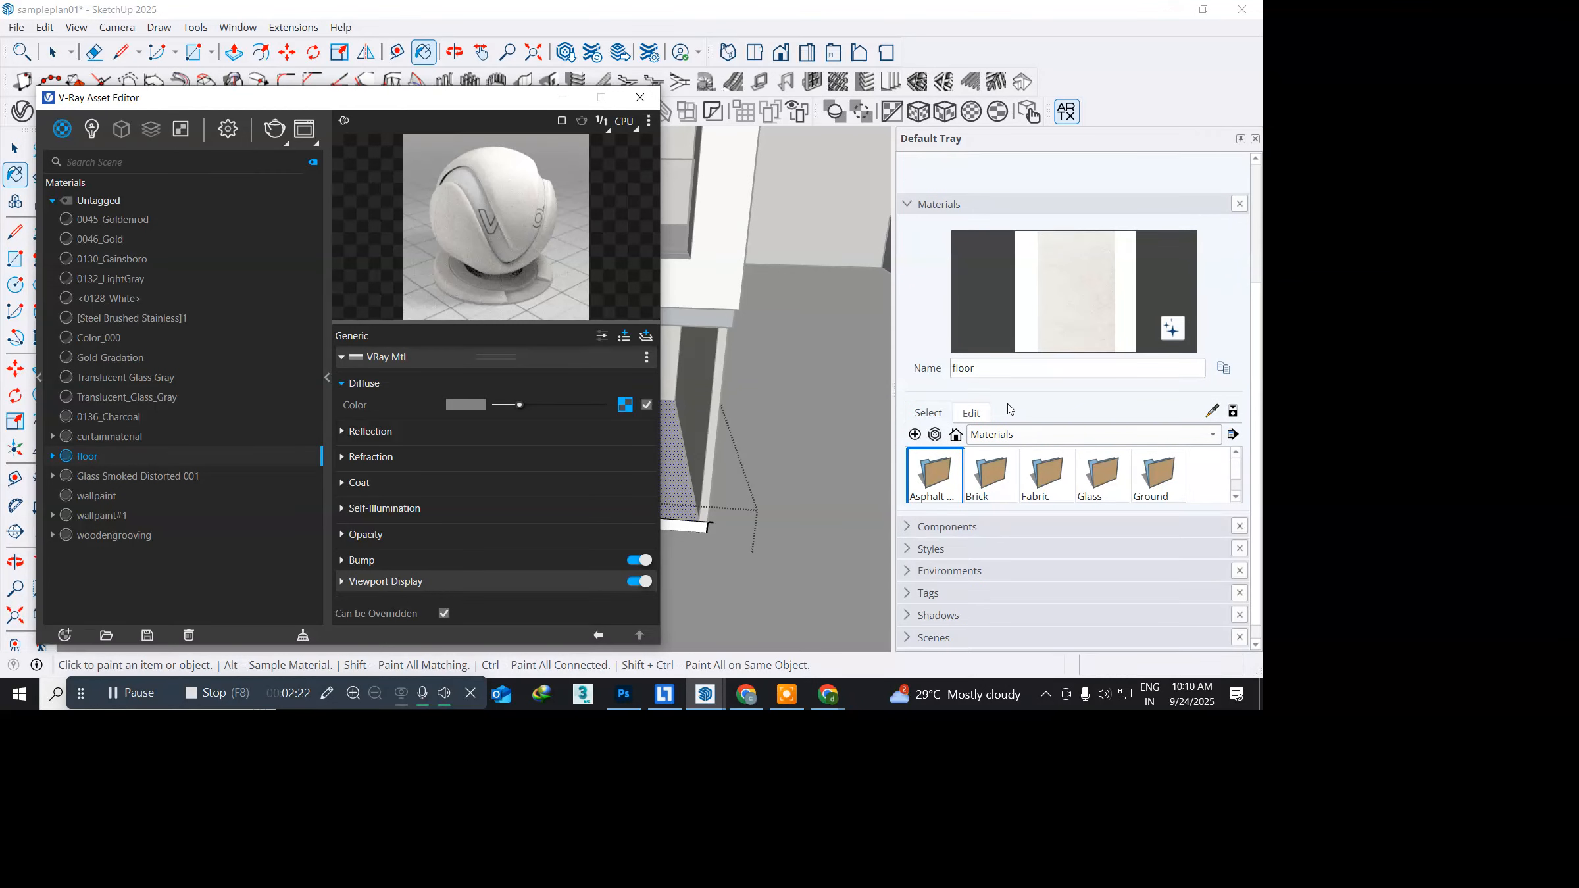
pyautogui.click(978, 414)
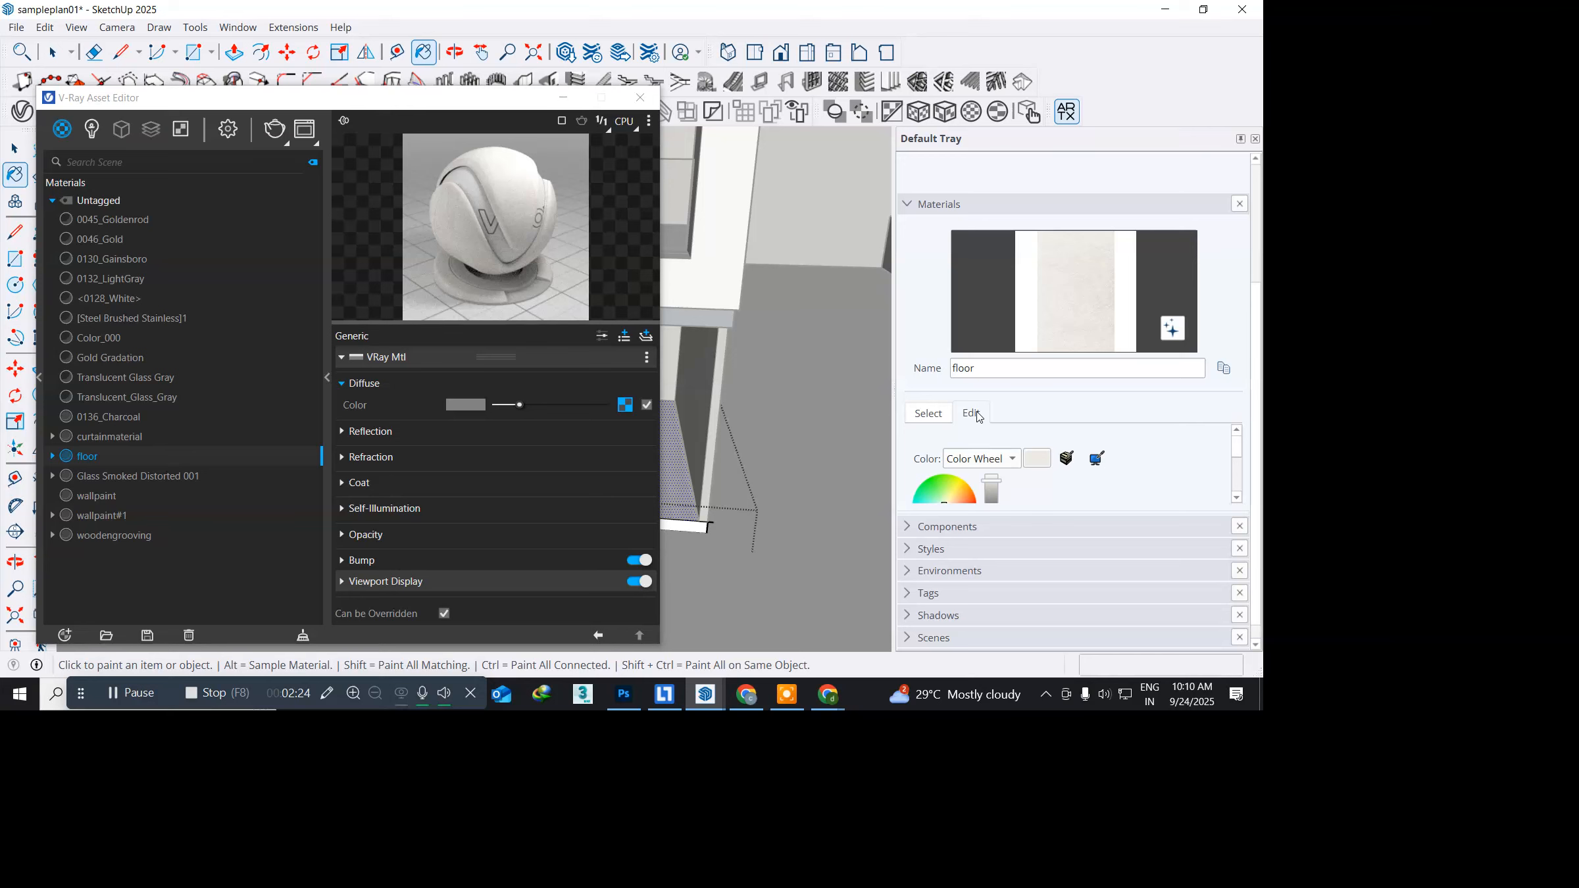
pyautogui.scroll(-3, 978, 414)
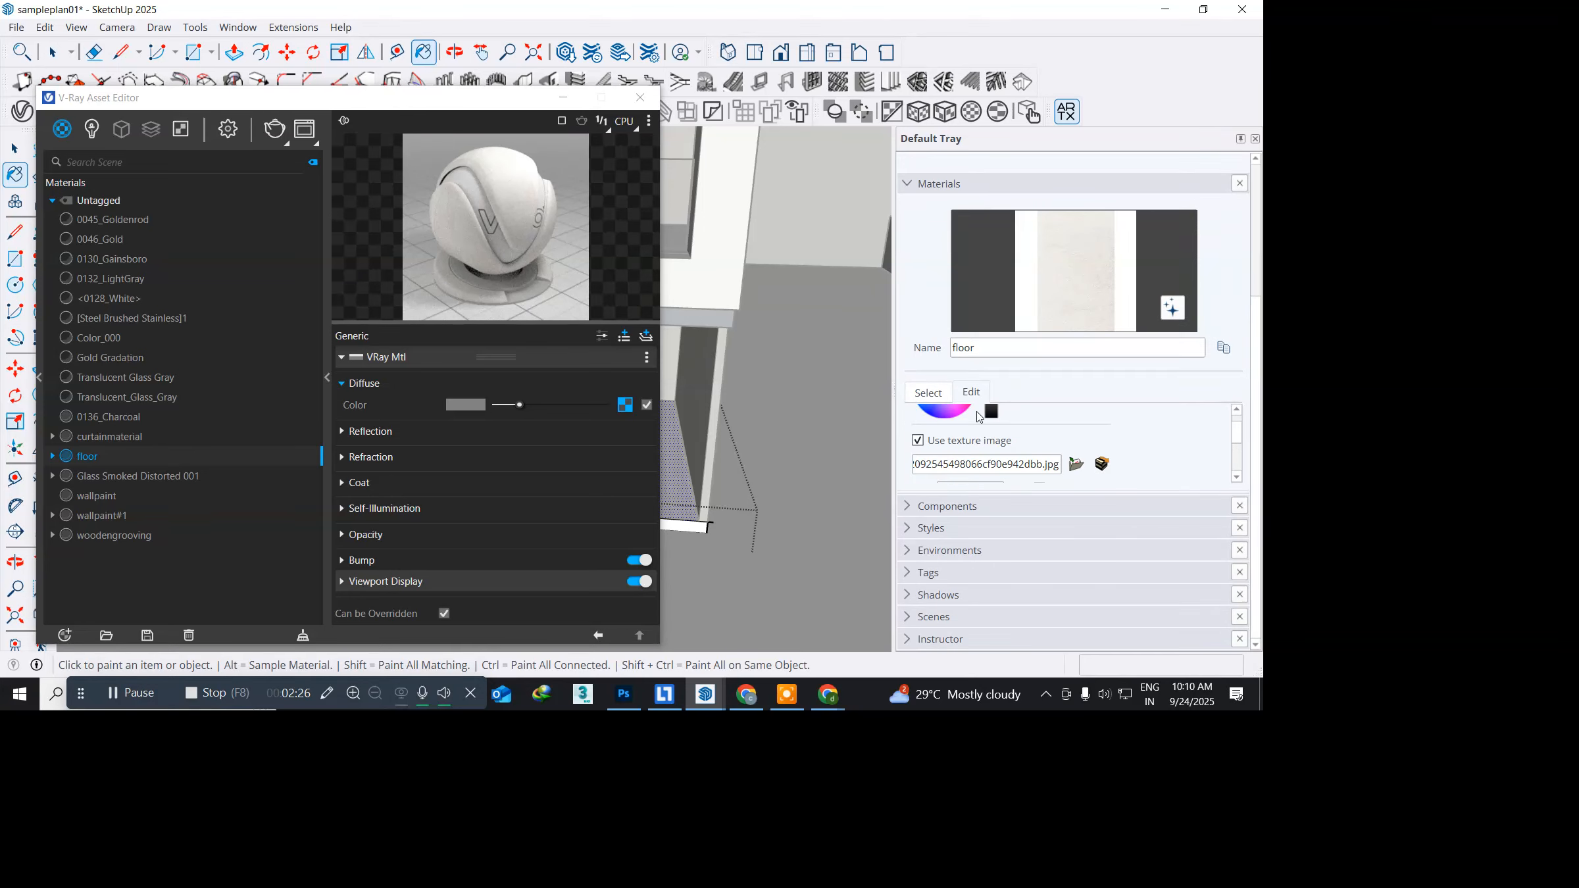
pyautogui.scroll(3, 978, 414)
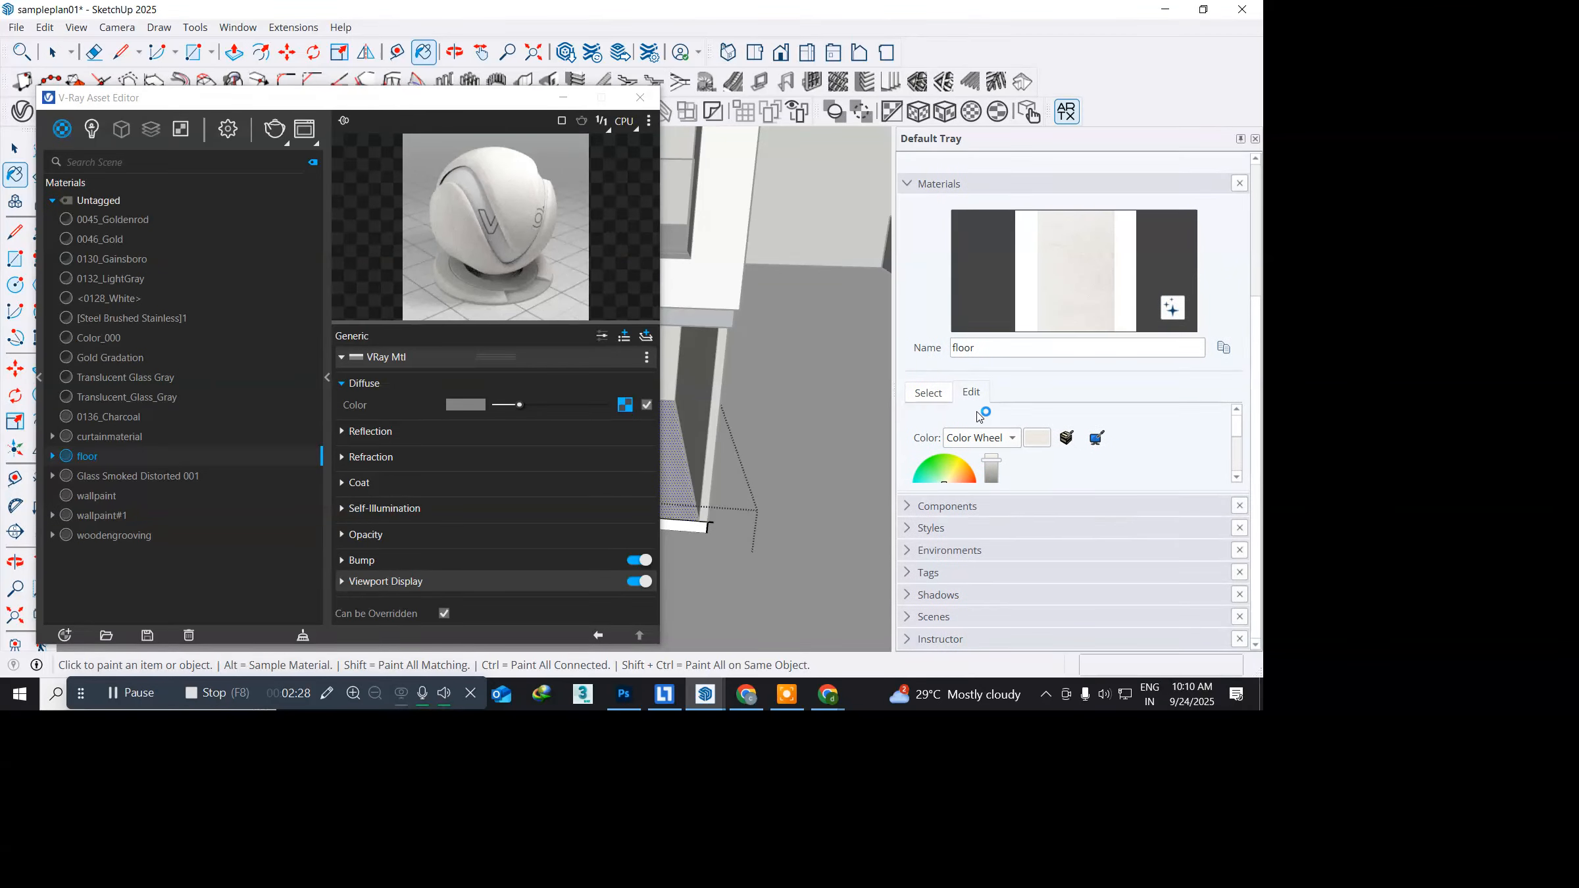
pyautogui.scroll(-3, 978, 414)
pyautogui.scroll(-2, 978, 414)
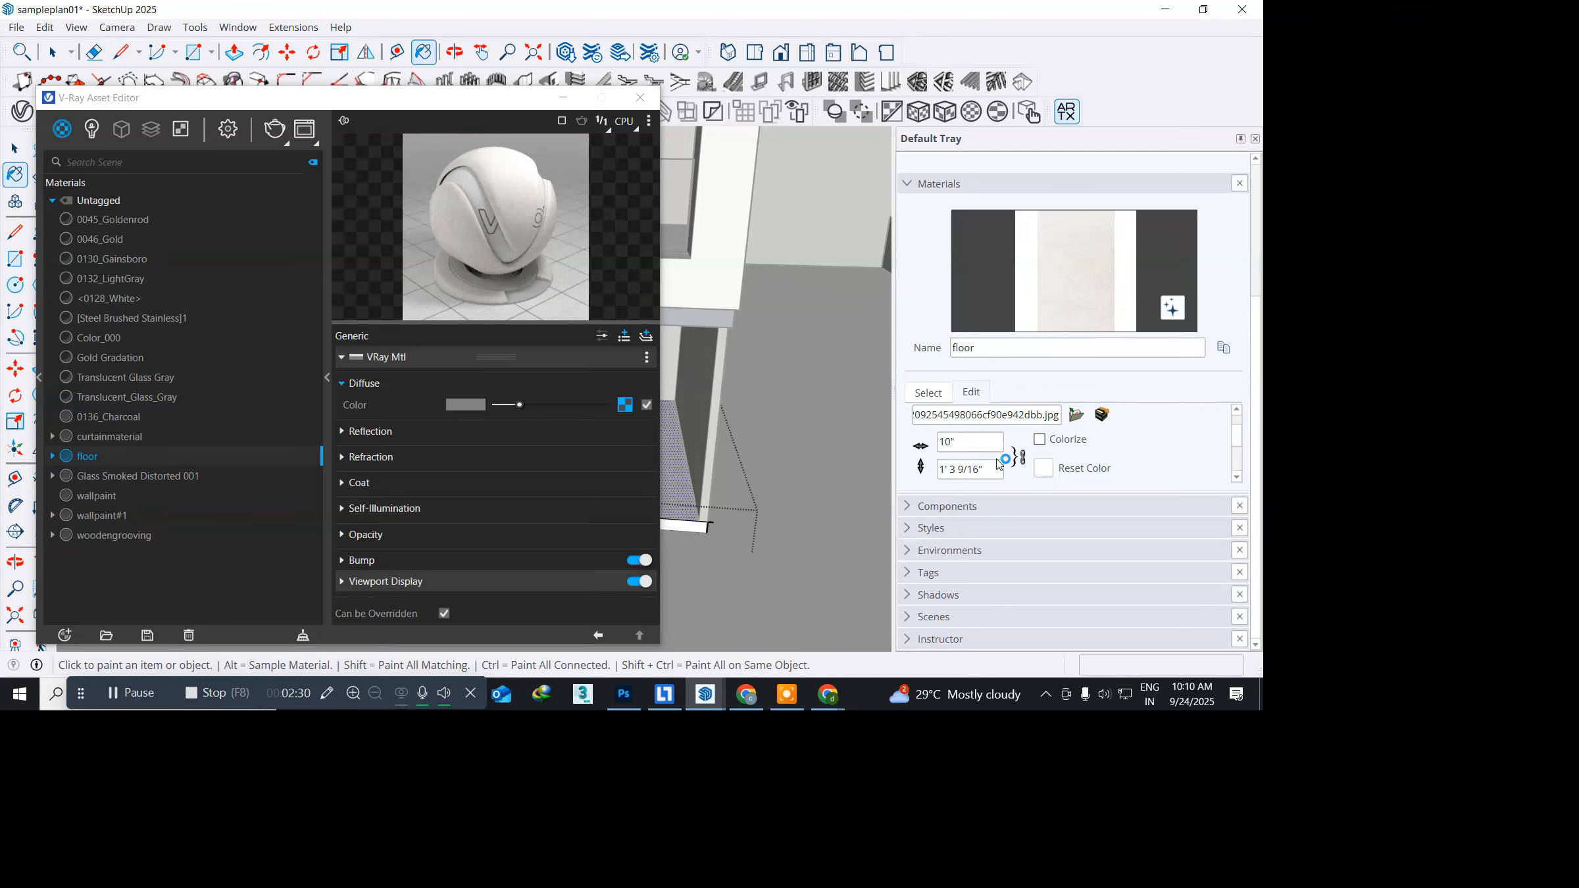
pyautogui.click(640, 97)
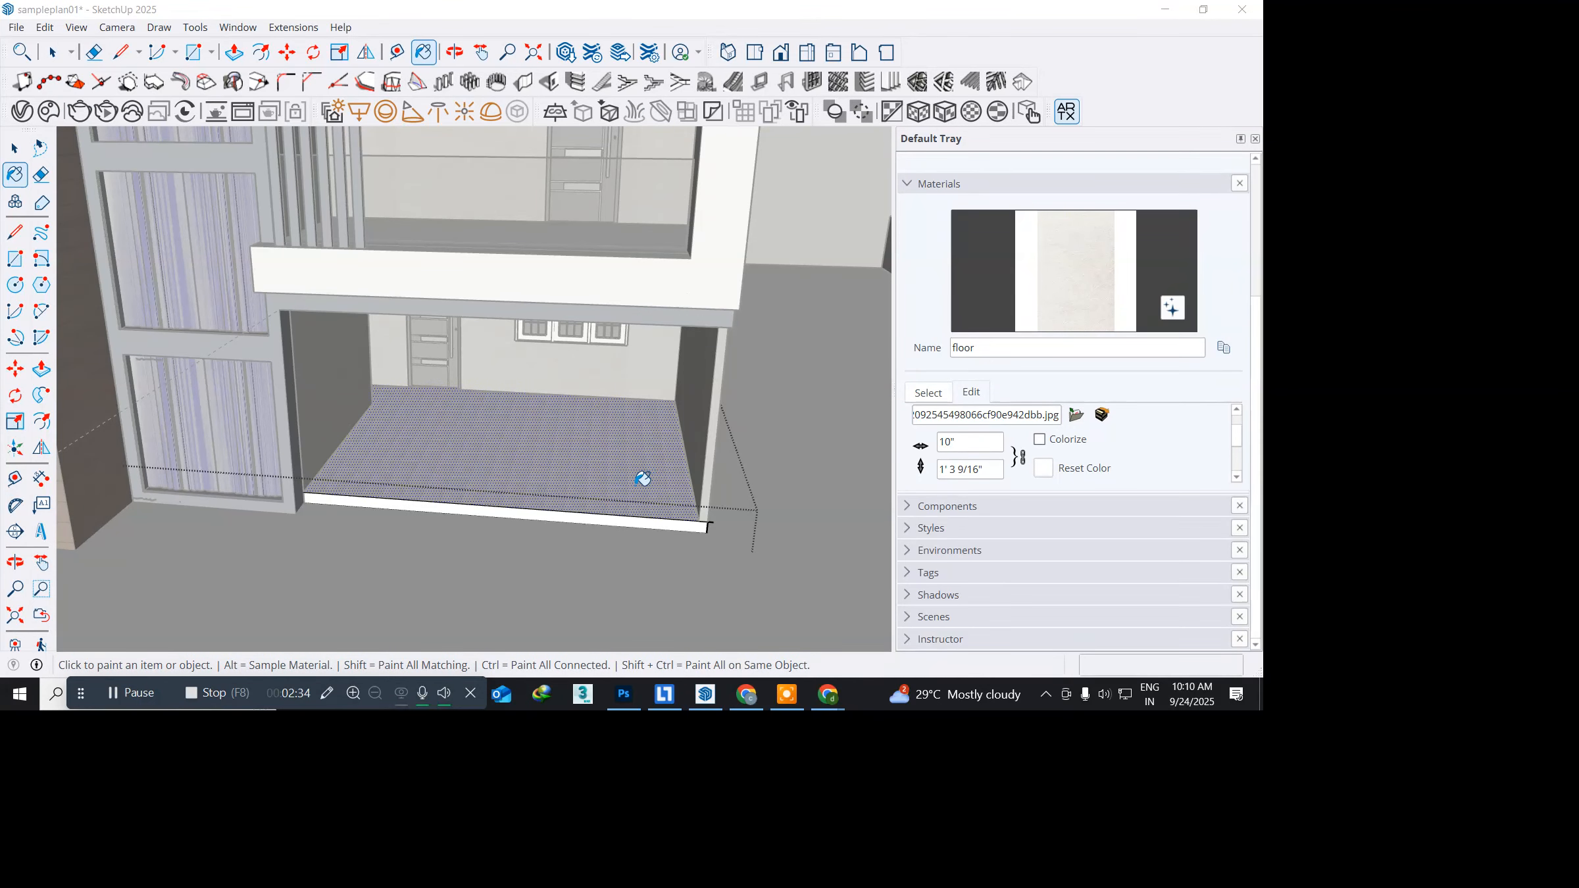
pyautogui.scroll(3, 642, 477)
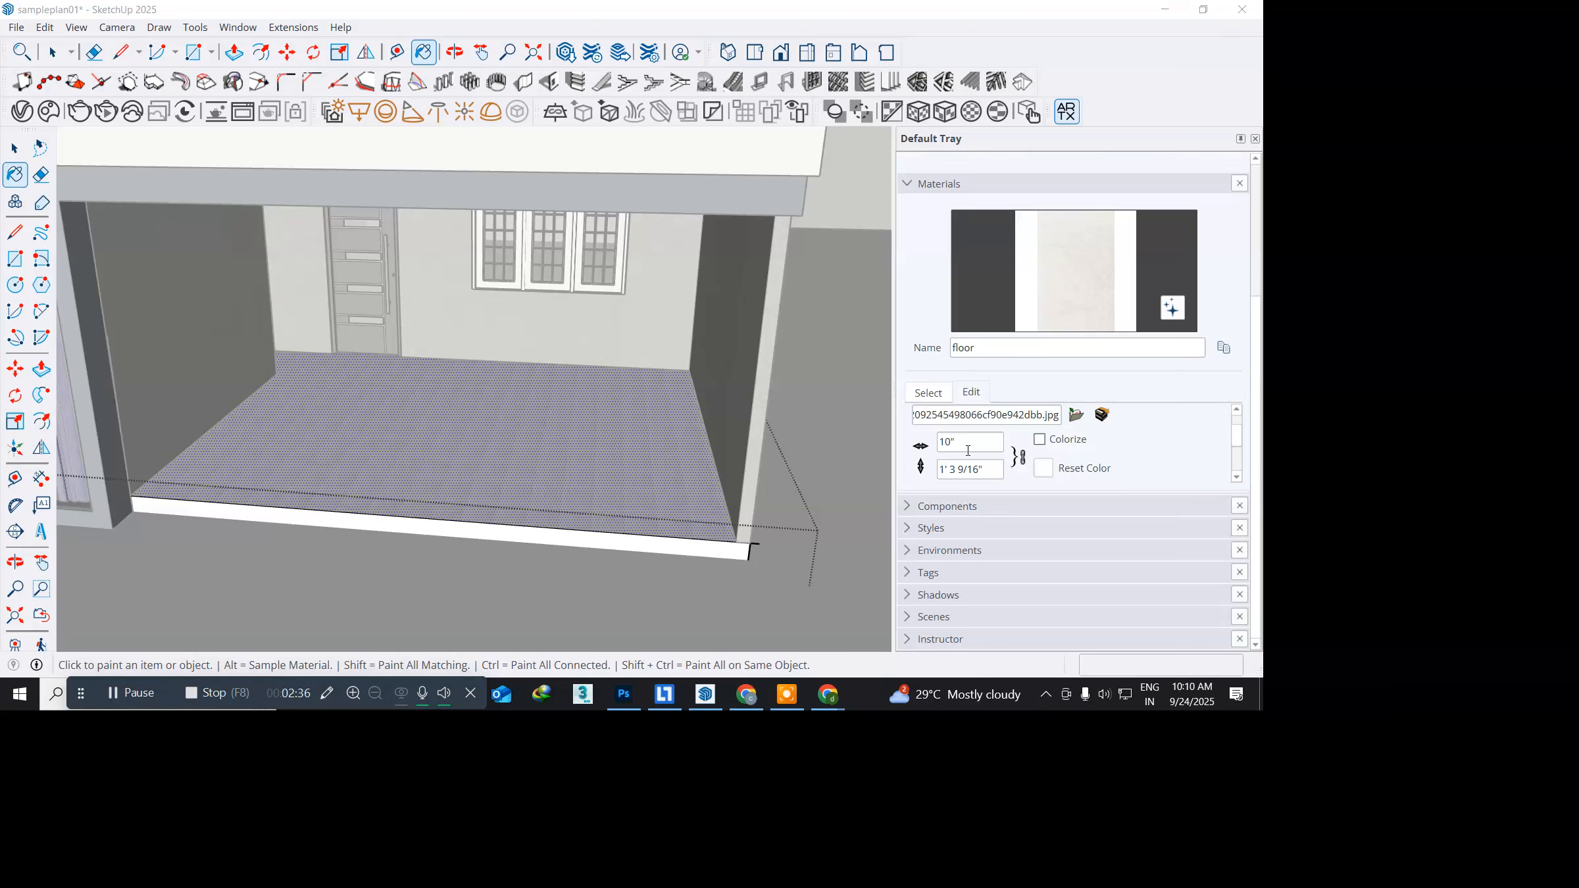
pyautogui.click(965, 439)
pyautogui.doubleClick(964, 440)
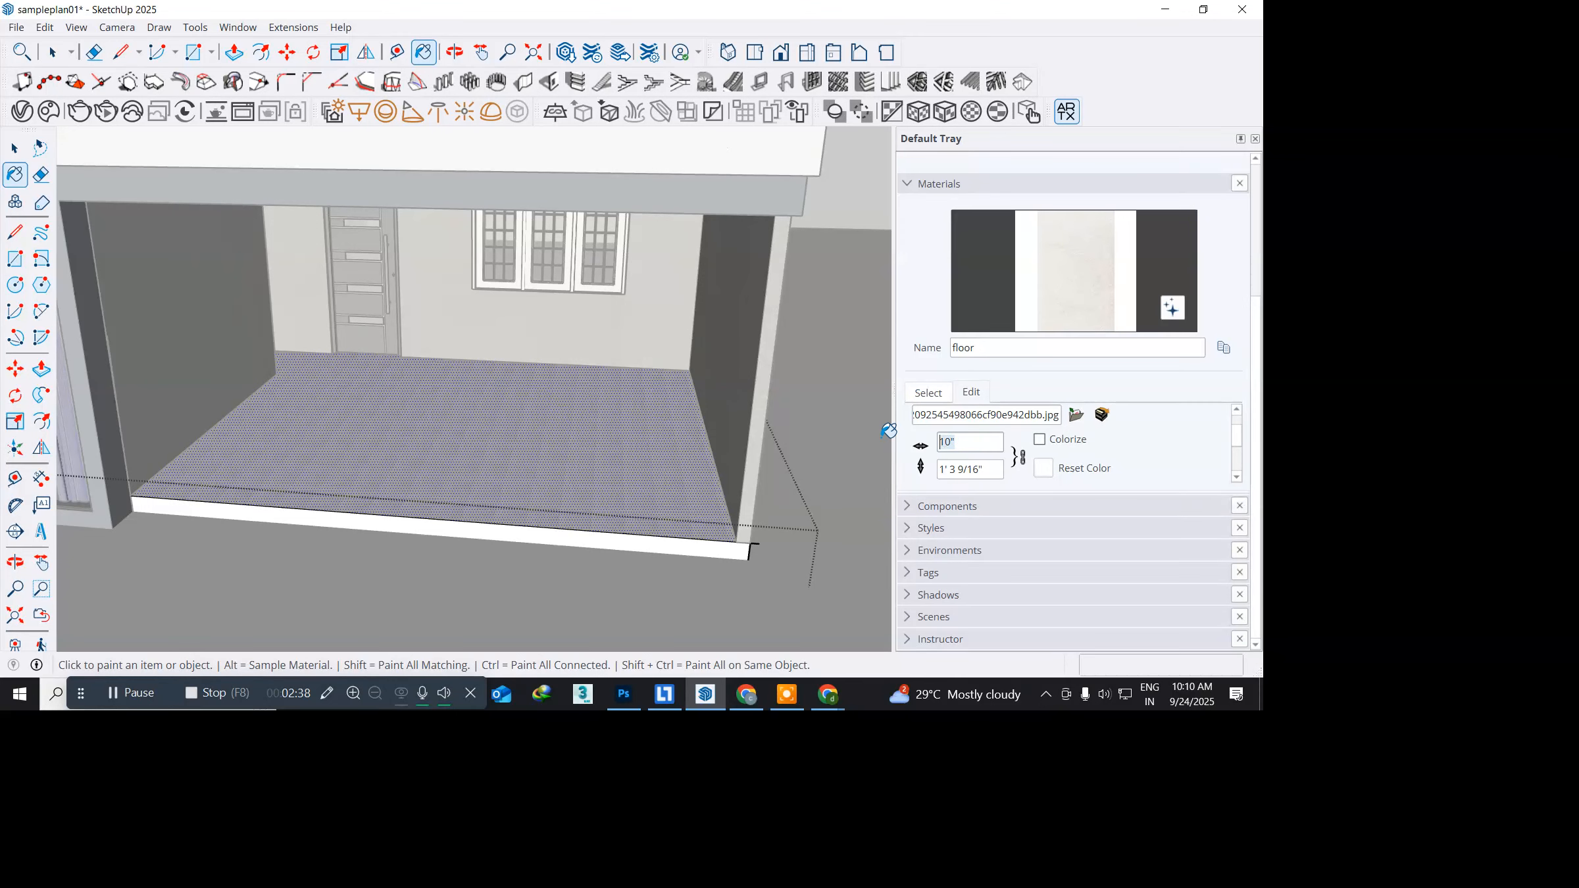
pyautogui.write("5'")
pyautogui.moveTo(963, 444); pyautogui.dragTo(887, 428)
pyautogui.write("10'")
# Step: Apply Tri-Planar Projection (World) to the selected porch floor face
pyautogui.moveTo(451, 455); pyautogui.dragTo(476, 504, button='middle')
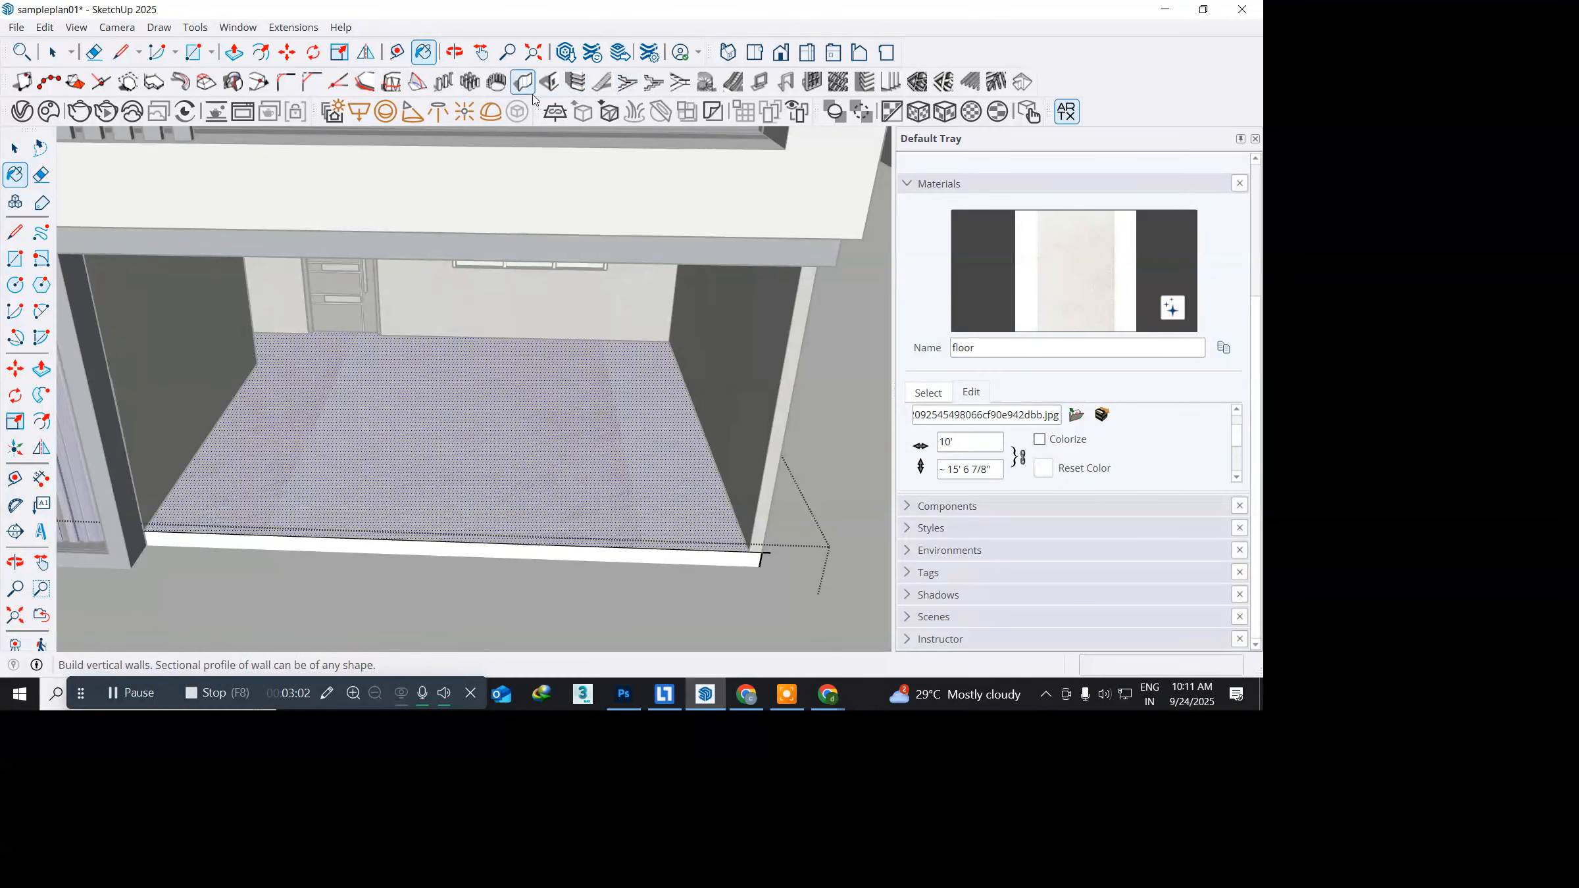
pyautogui.click(608, 116)
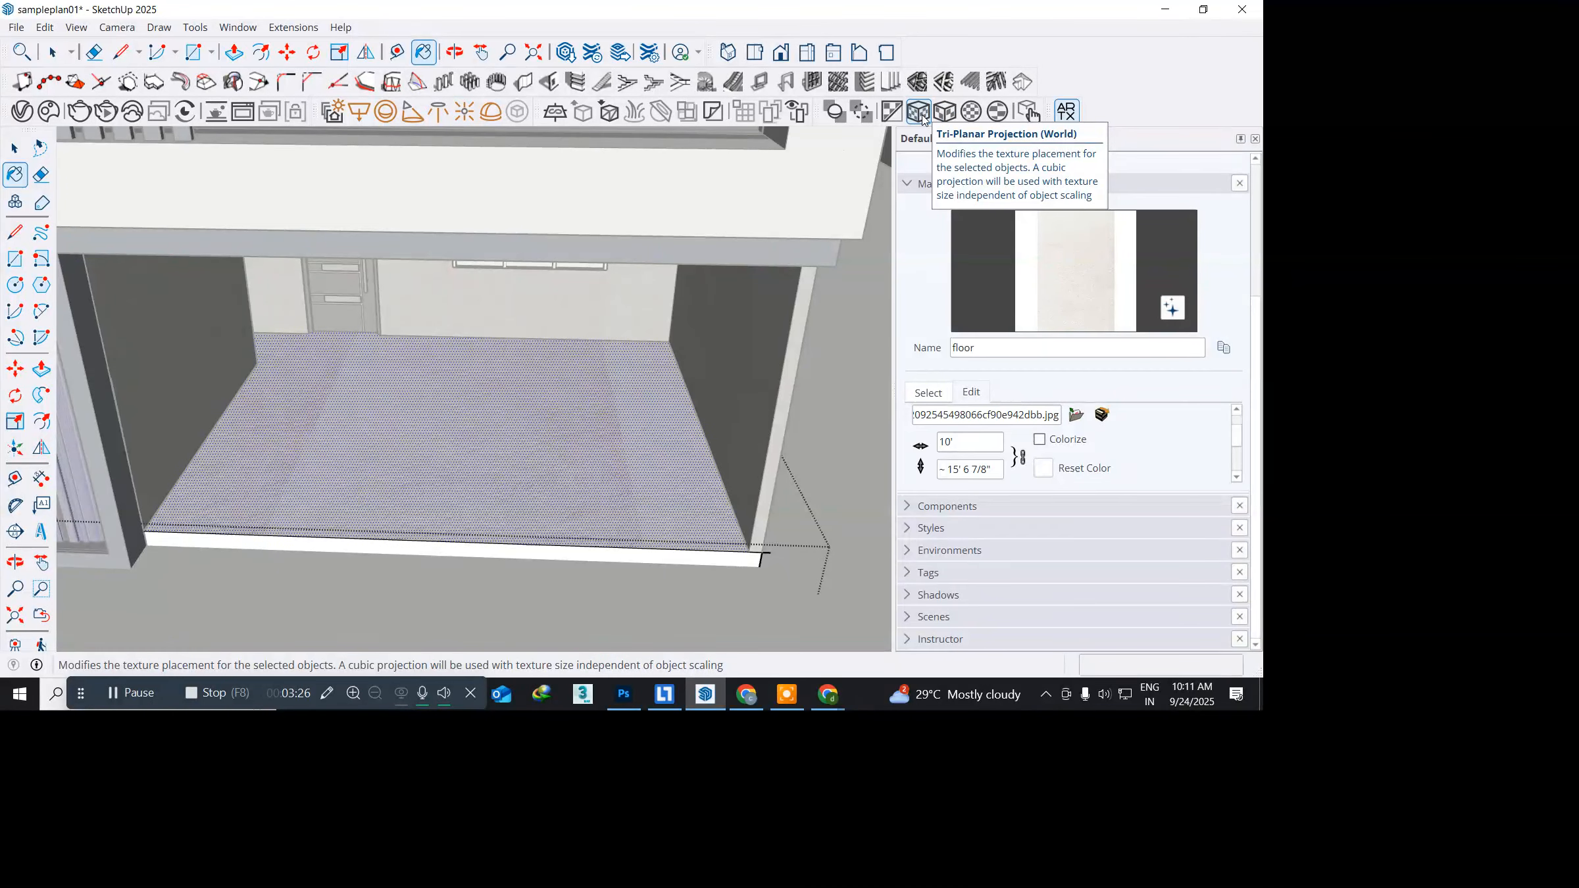
pyautogui.click(919, 113)
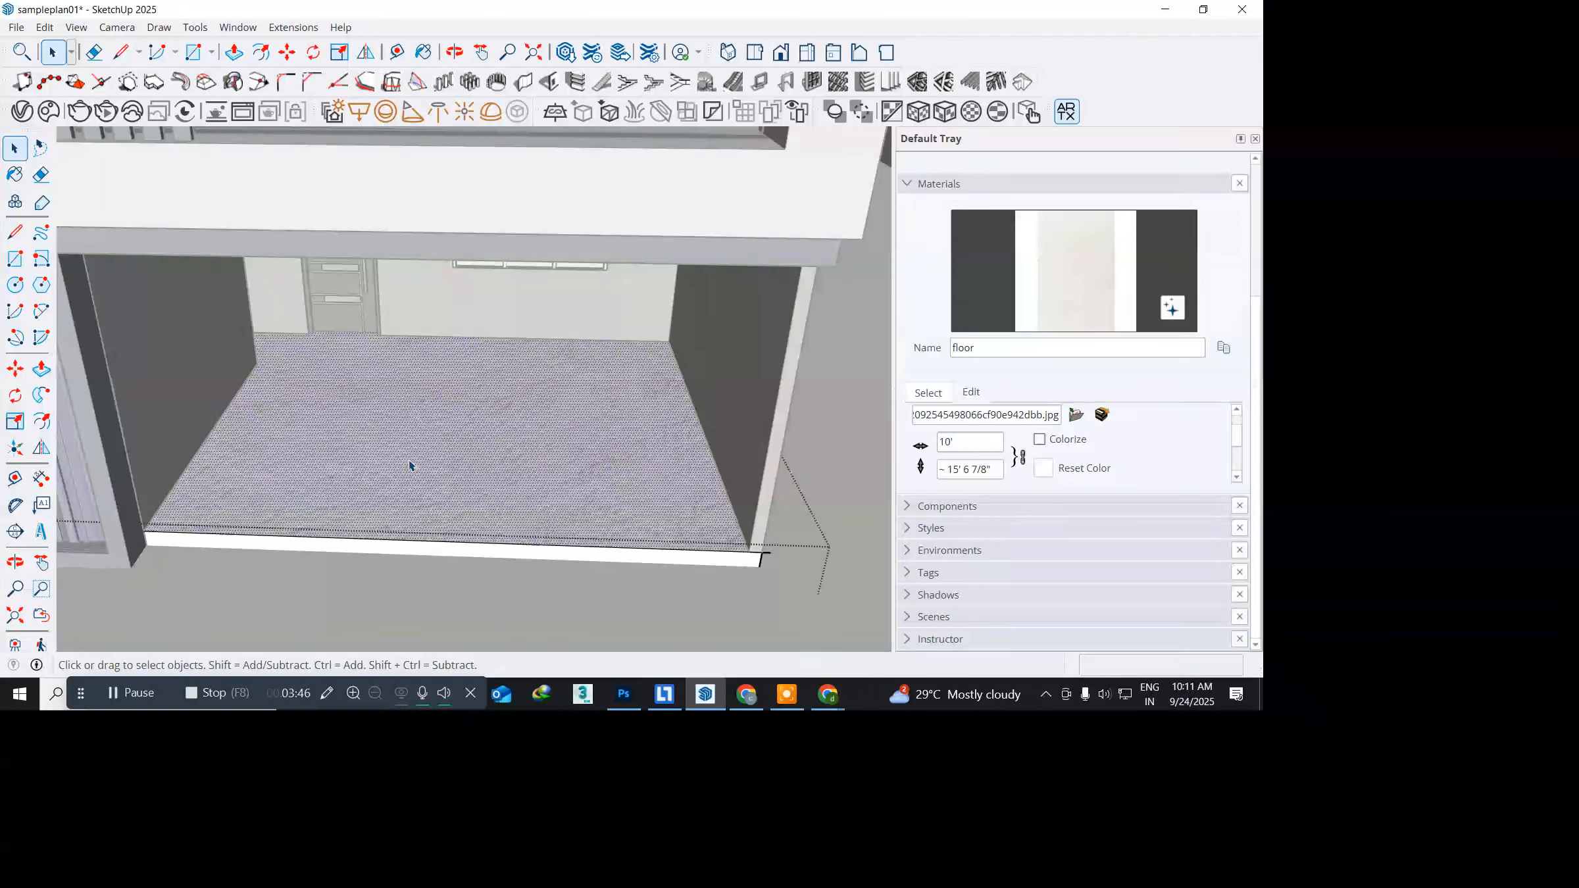
# Step: Leave the porch slab group and paint the upper-storey balcony's floor face with the floor material
pyautogui.scroll(-2, 409, 465)
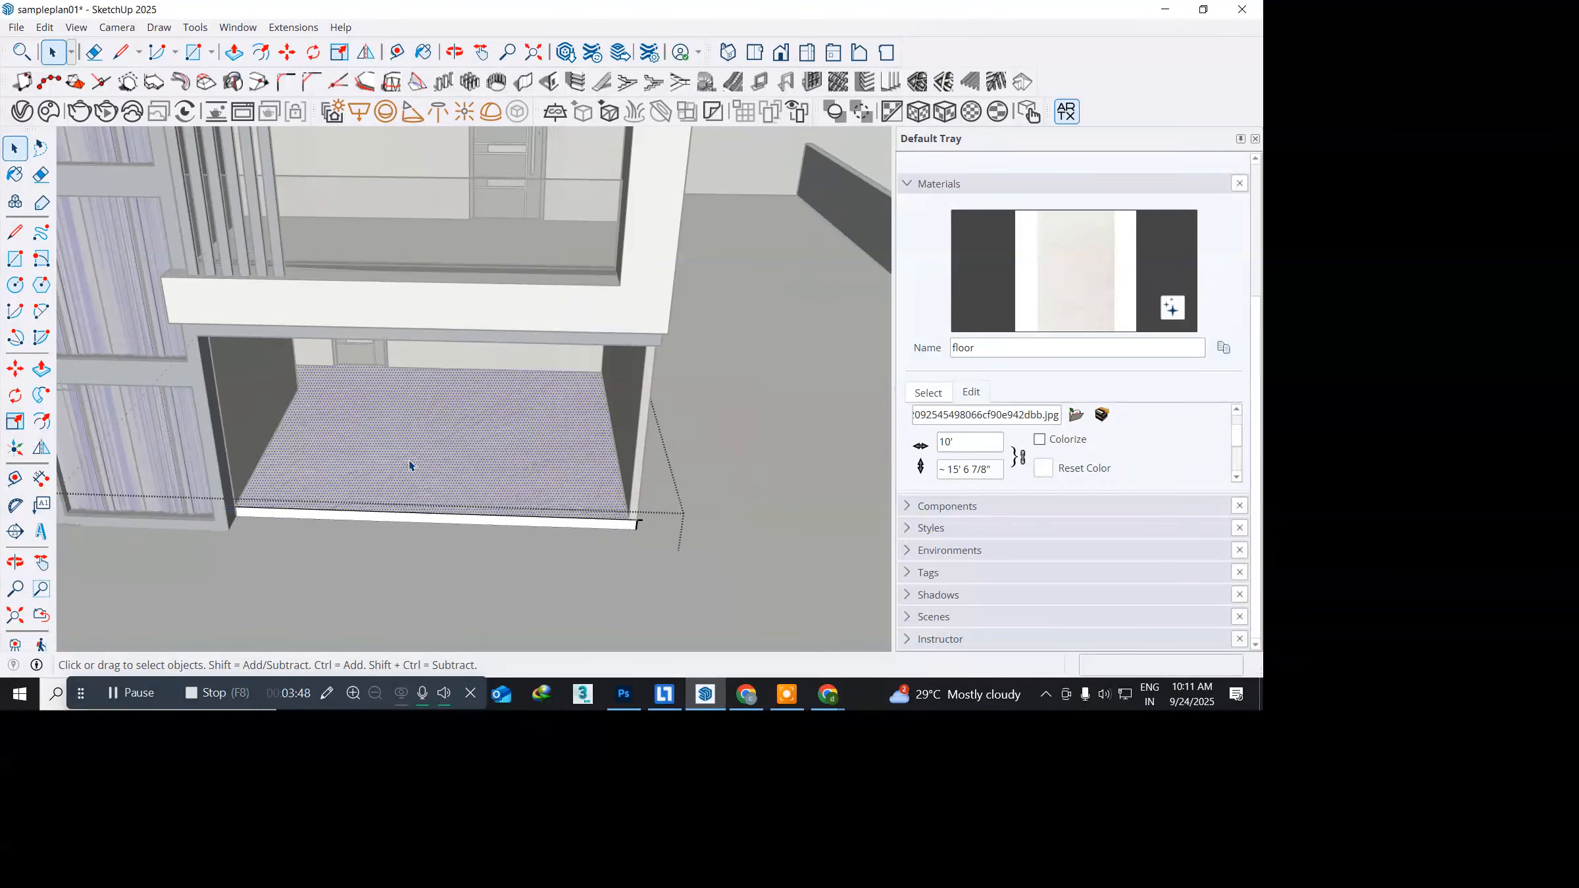
pyautogui.scroll(-2, 409, 466)
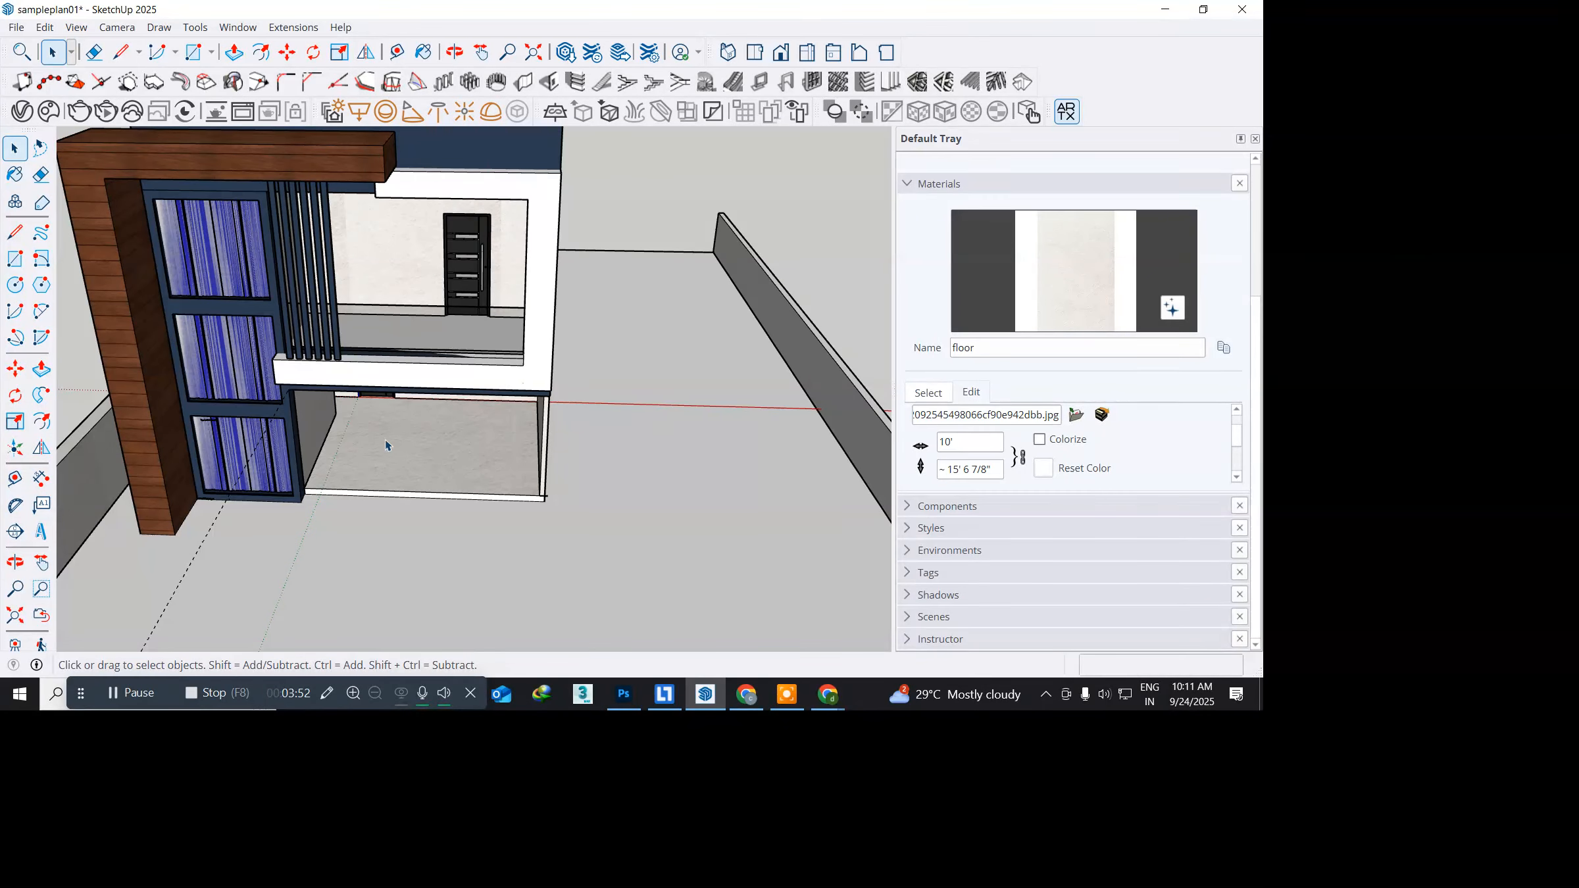
pyautogui.moveTo(403, 448); pyautogui.dragTo(392, 504, button='middle')
pyautogui.moveTo(421, 395); pyautogui.dragTo(403, 447, button='middle')
pyautogui.scroll(10, 435, 340)
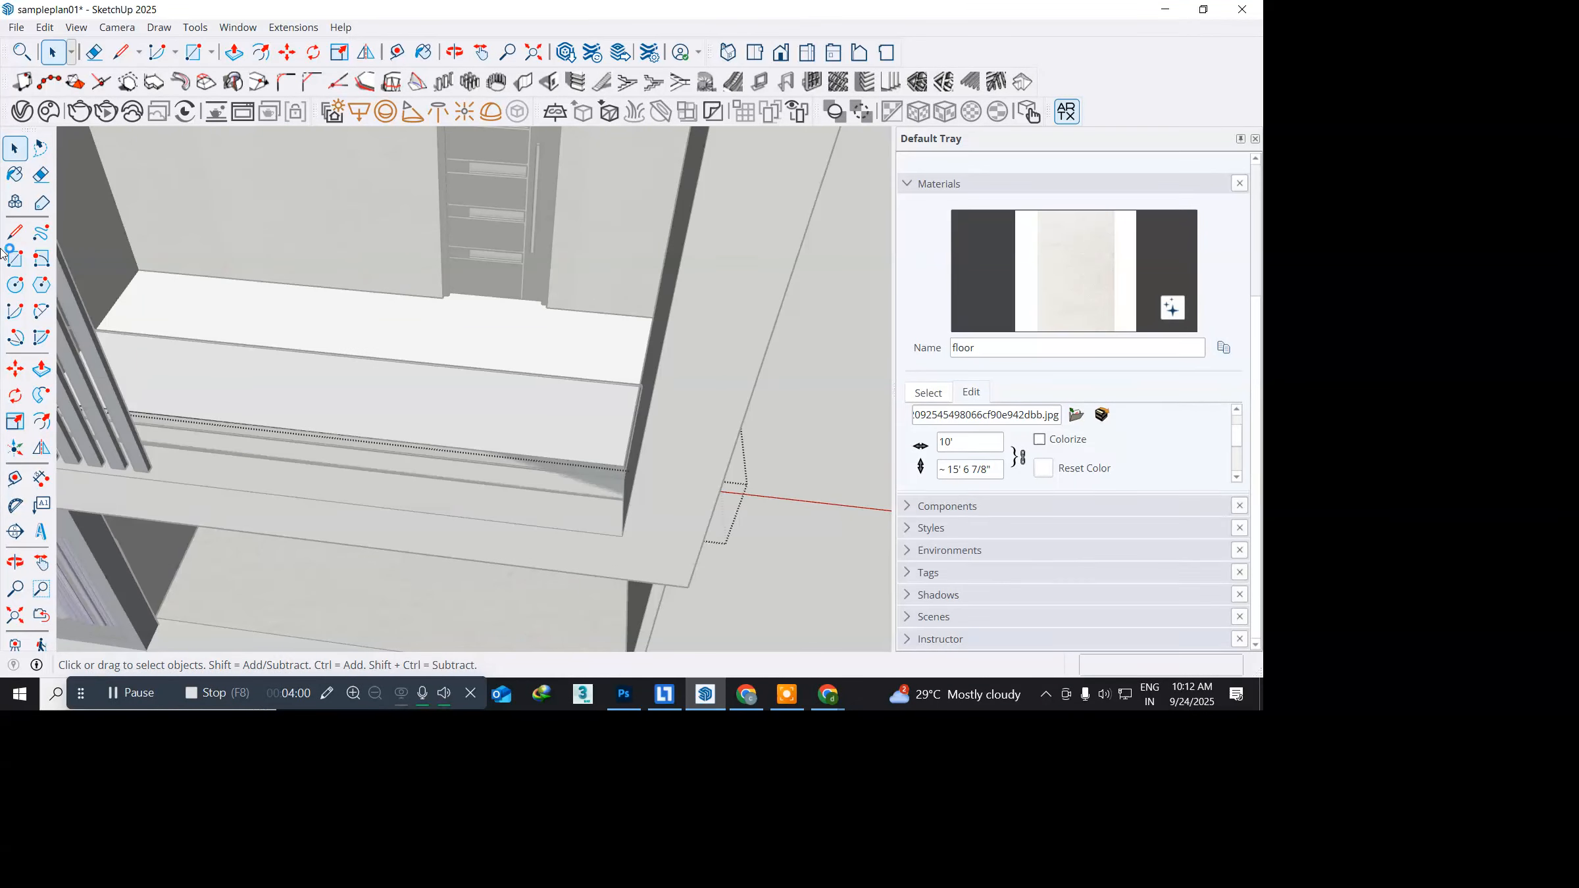
pyautogui.click(11, 181)
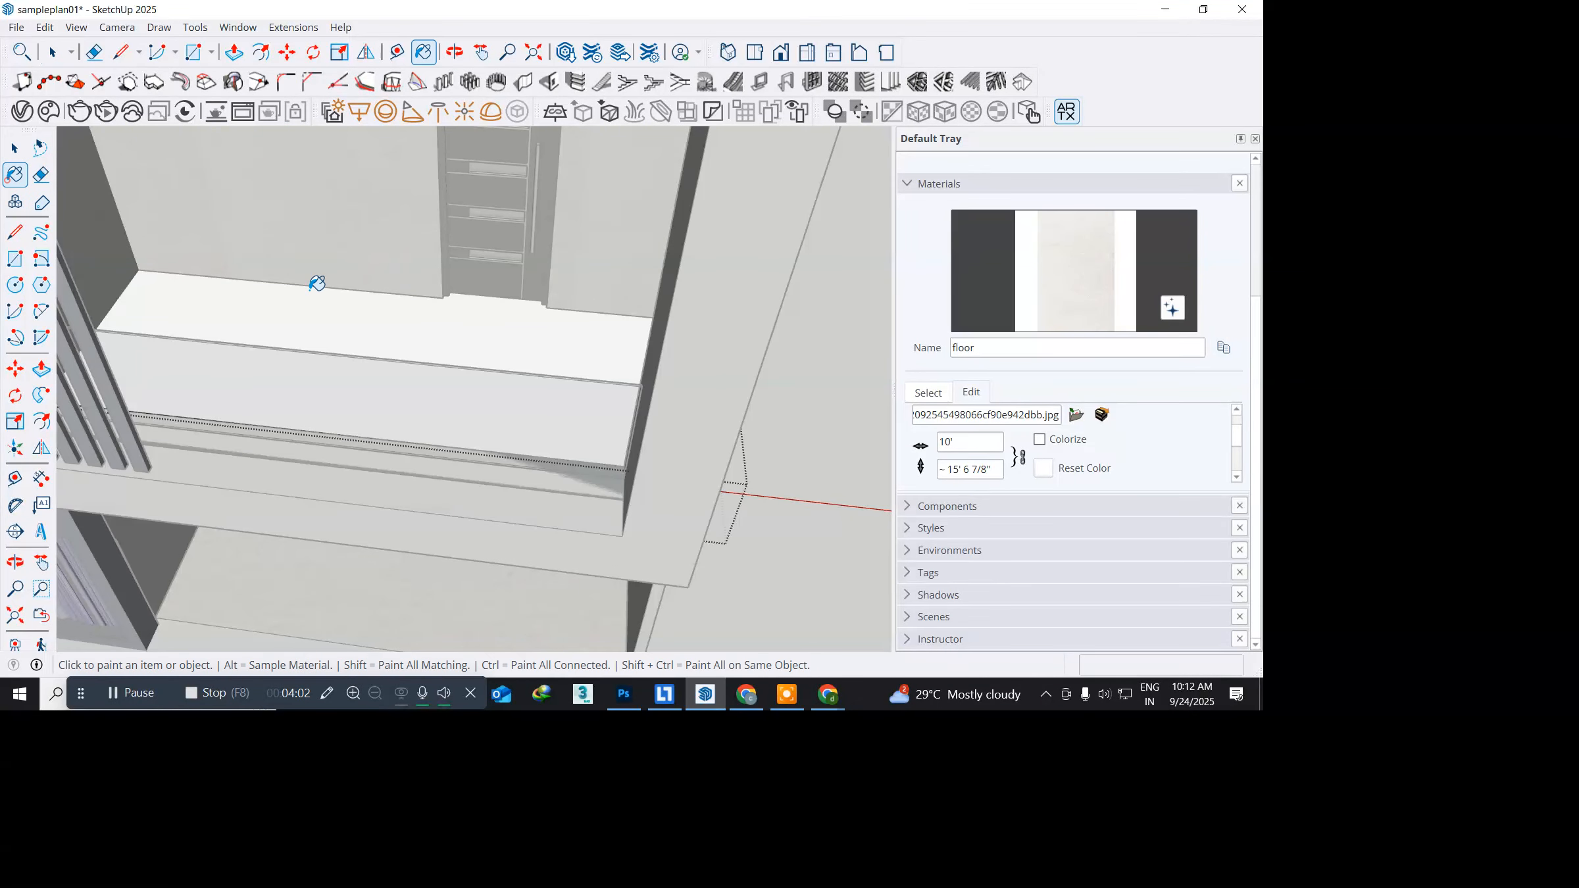
pyautogui.click(437, 329)
pyautogui.scroll(-10, 447, 331)
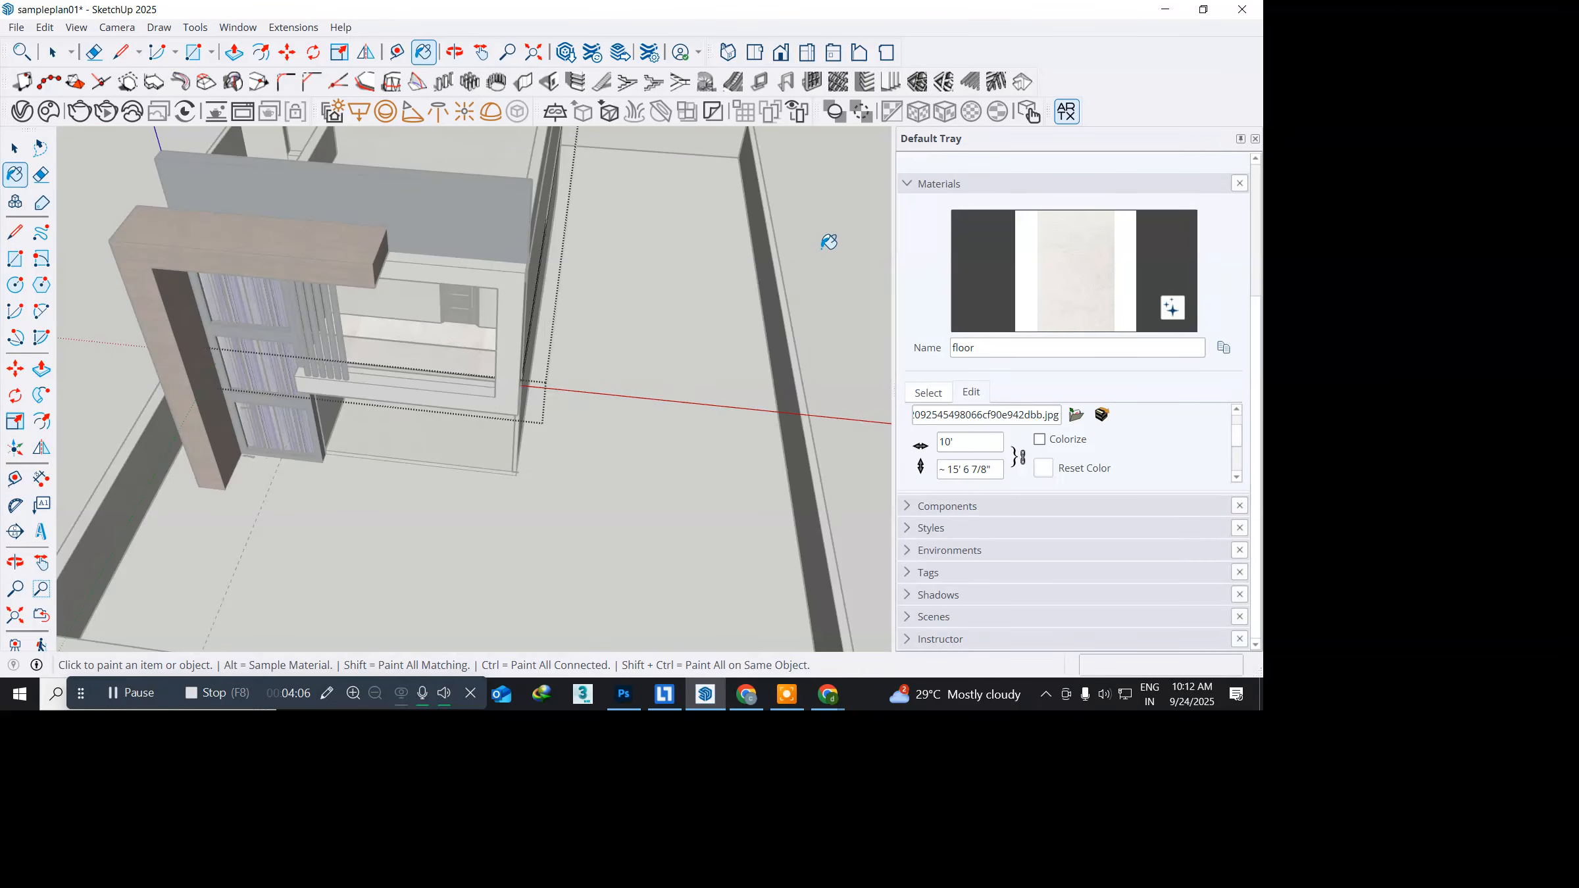
# Step: Leave the balcony group and open the outdoor ground slab's group around the house for editing
pyautogui.press('space')
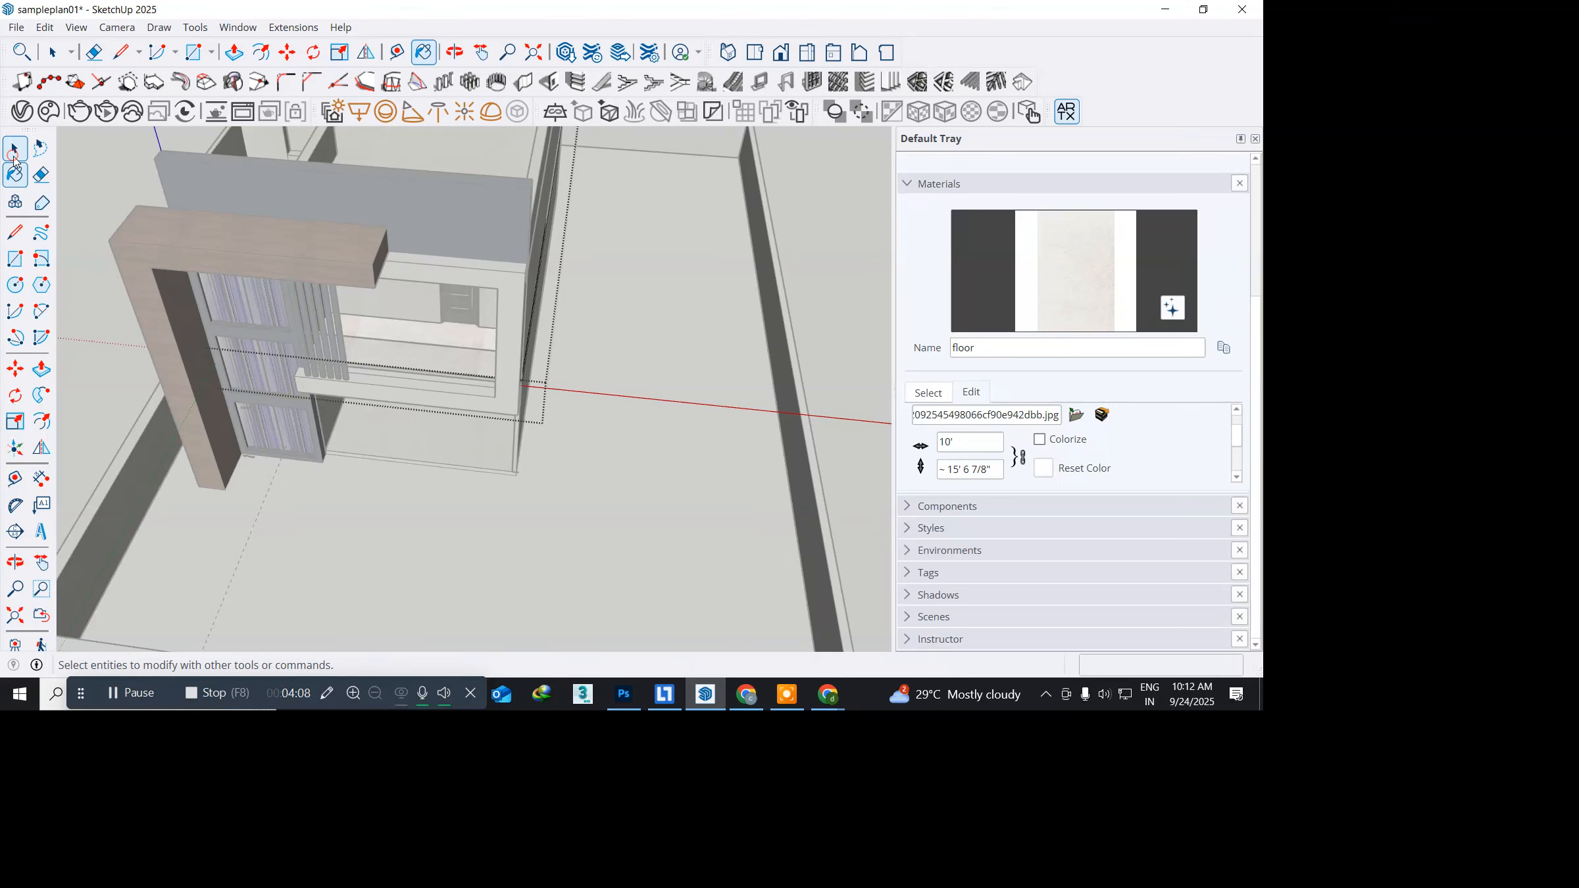
pyautogui.click(830, 264)
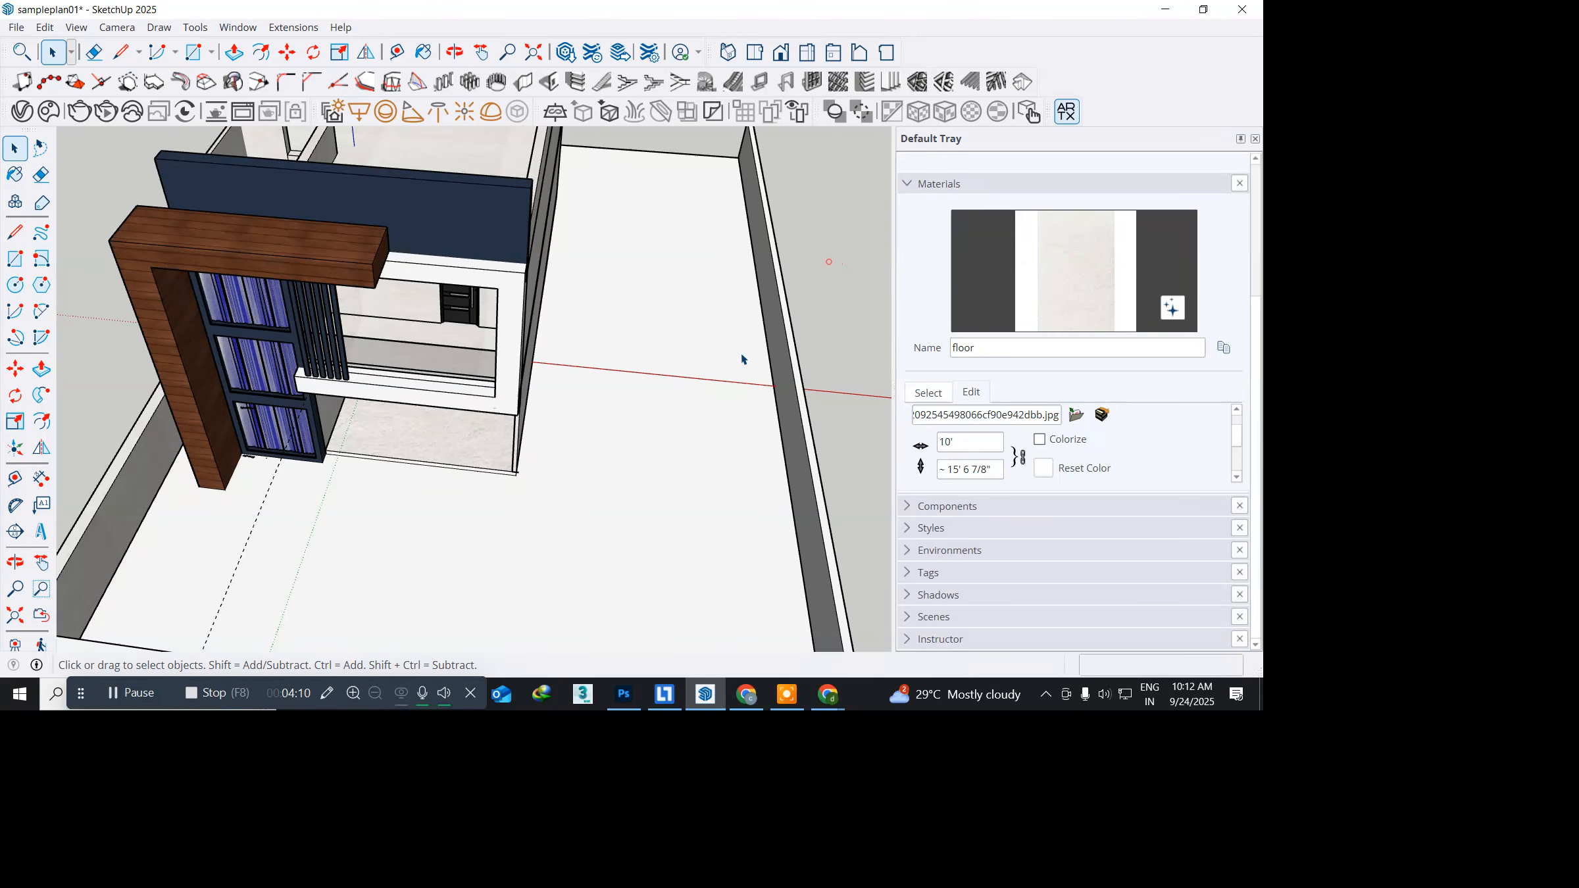
pyautogui.moveTo(485, 551); pyautogui.dragTo(567, 577, button='middle')
pyautogui.click(567, 572)
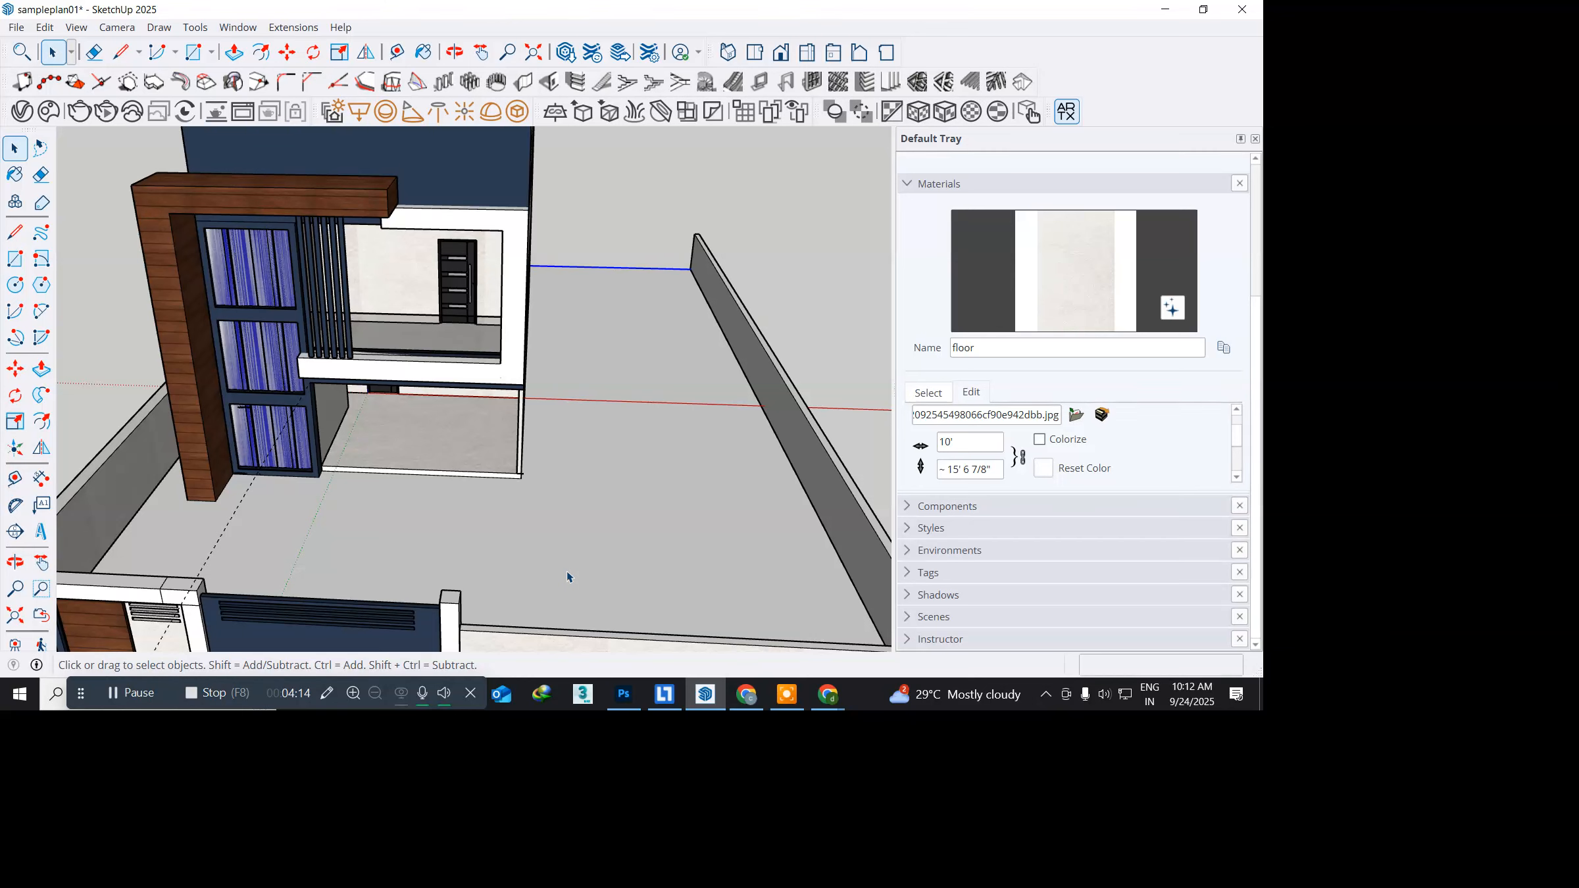
pyautogui.doubleClick(567, 576)
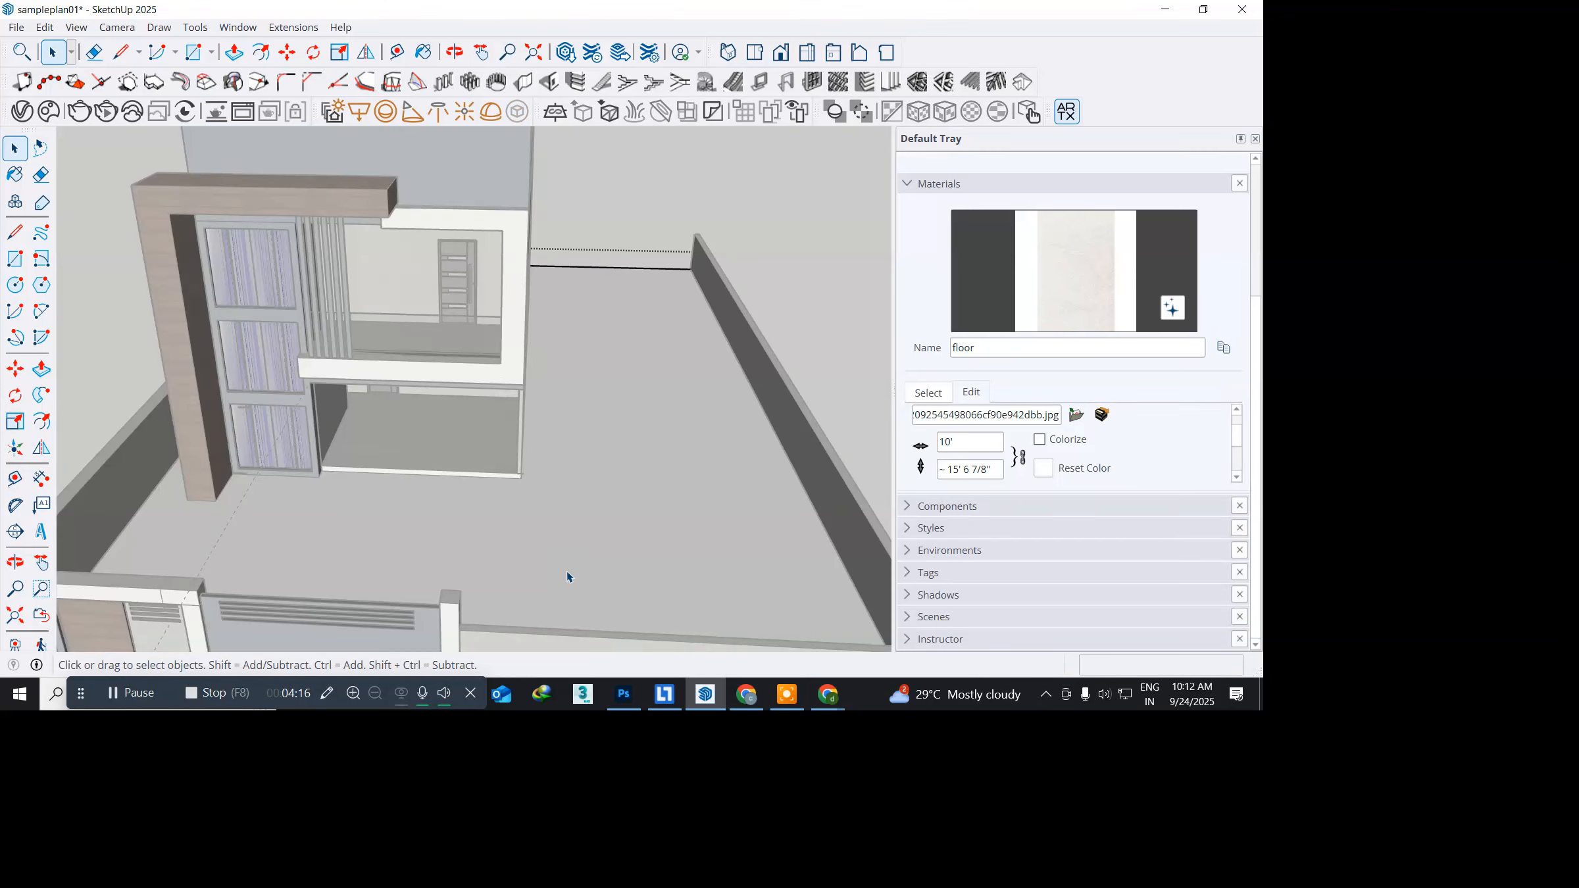
# Step: Create a new Generic V-Ray material and rename it outerfloor
pyautogui.click(22, 112)
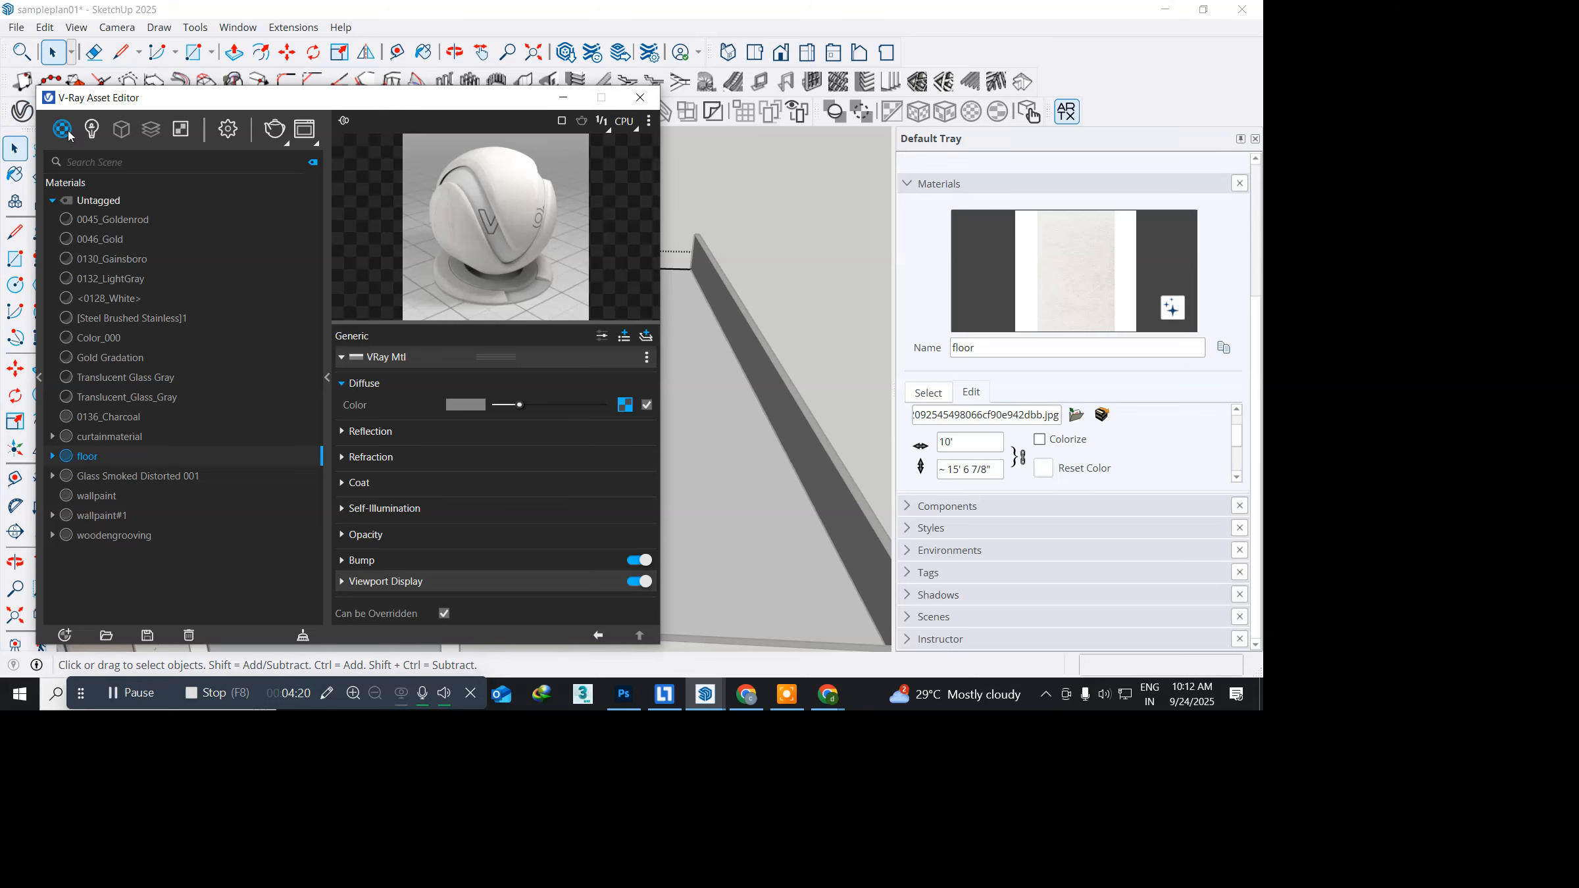
pyautogui.click(59, 131)
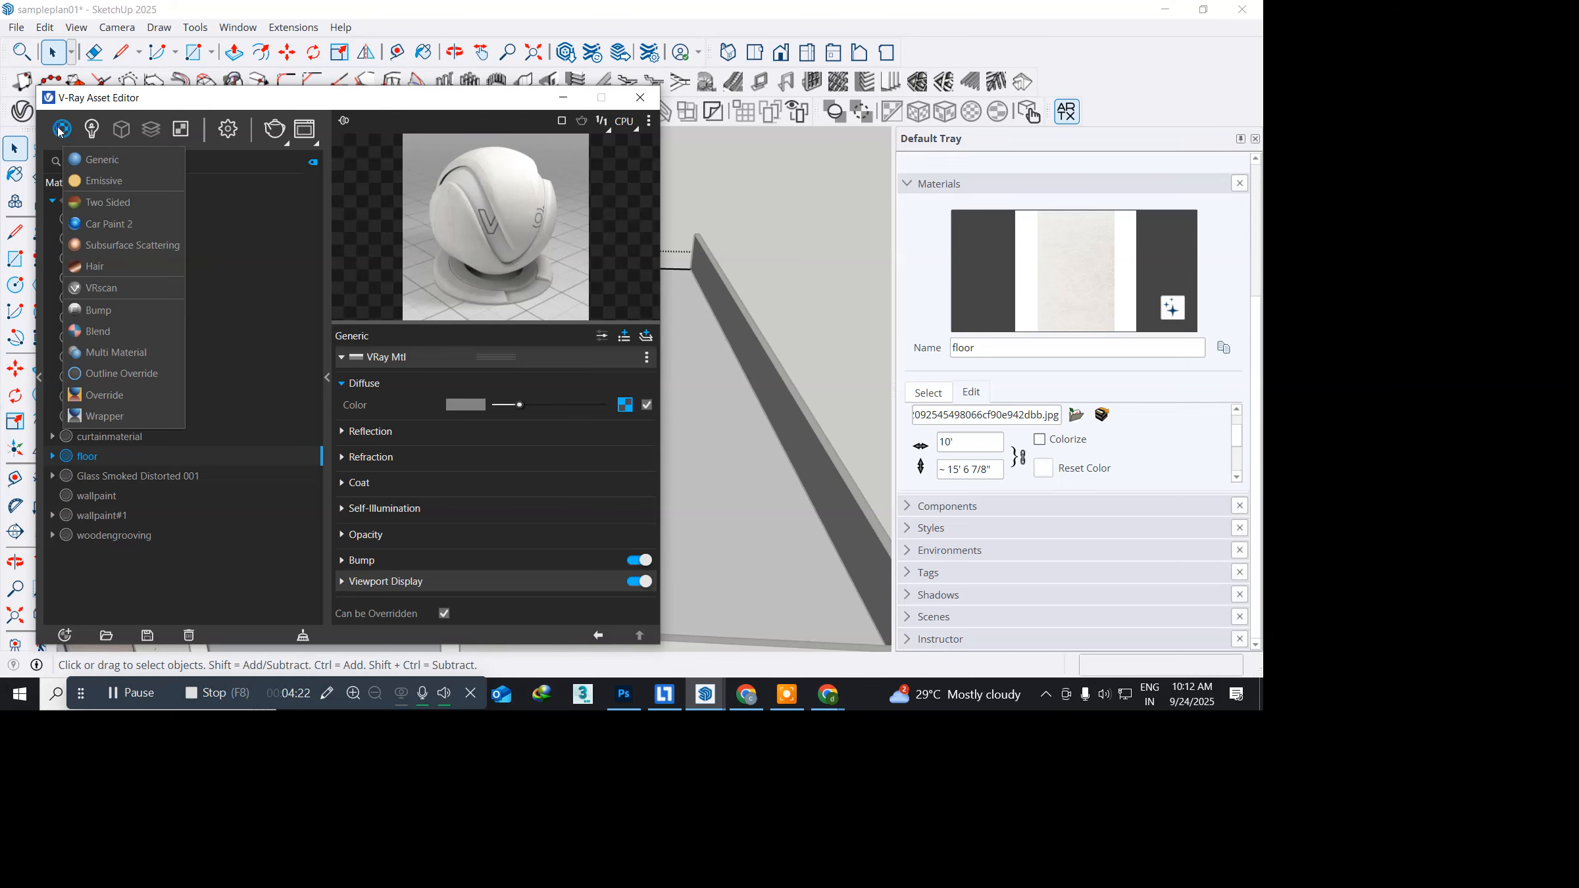
pyautogui.click(85, 159)
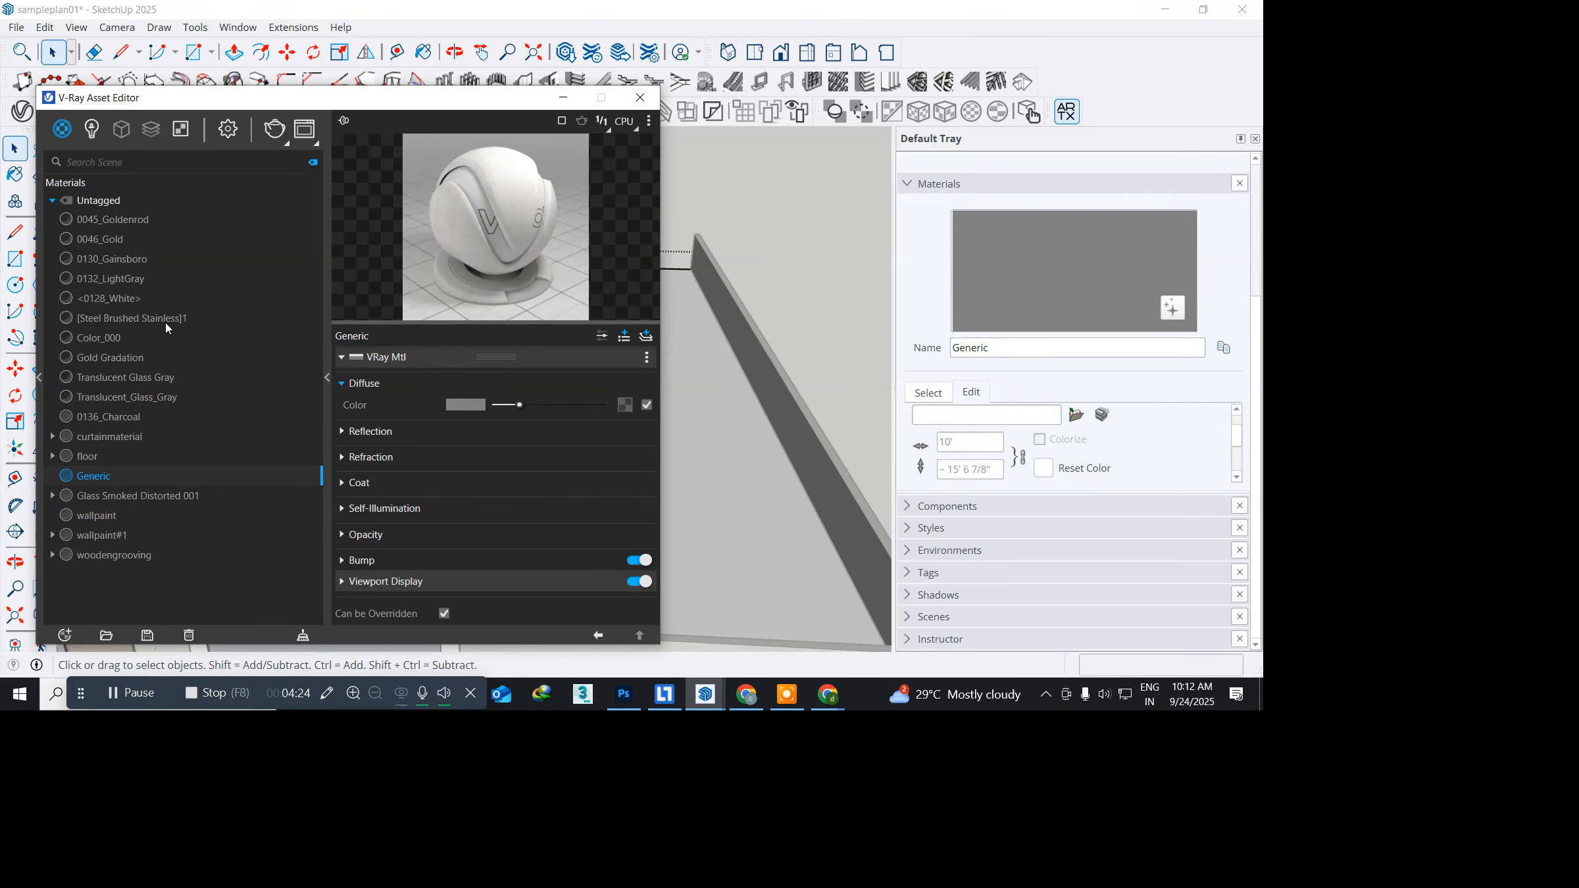
pyautogui.rightClick(97, 476)
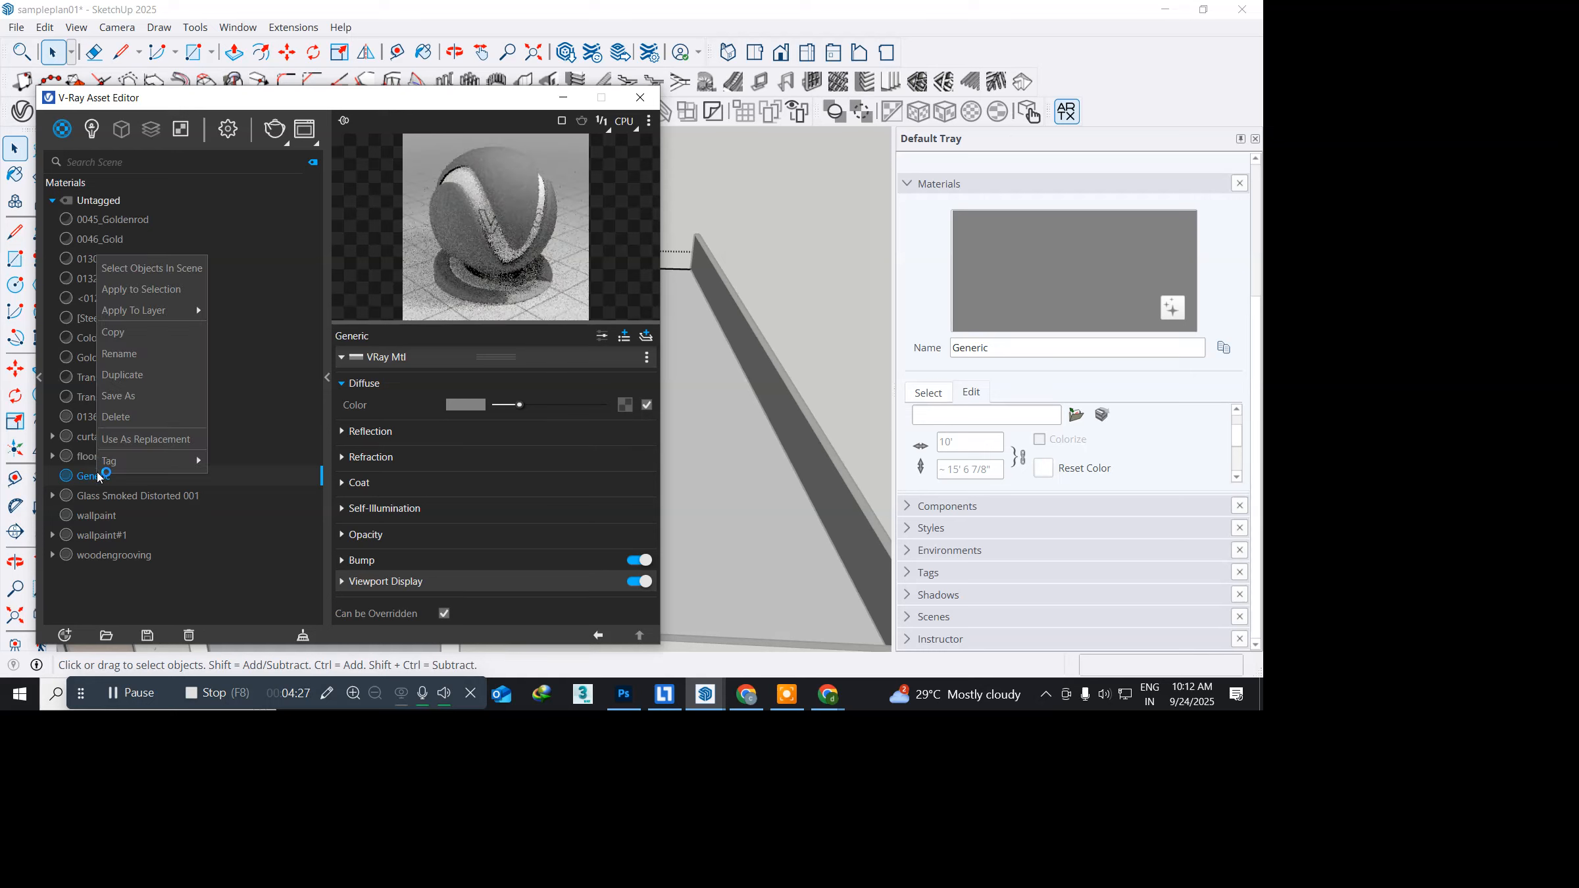
pyautogui.click(158, 358)
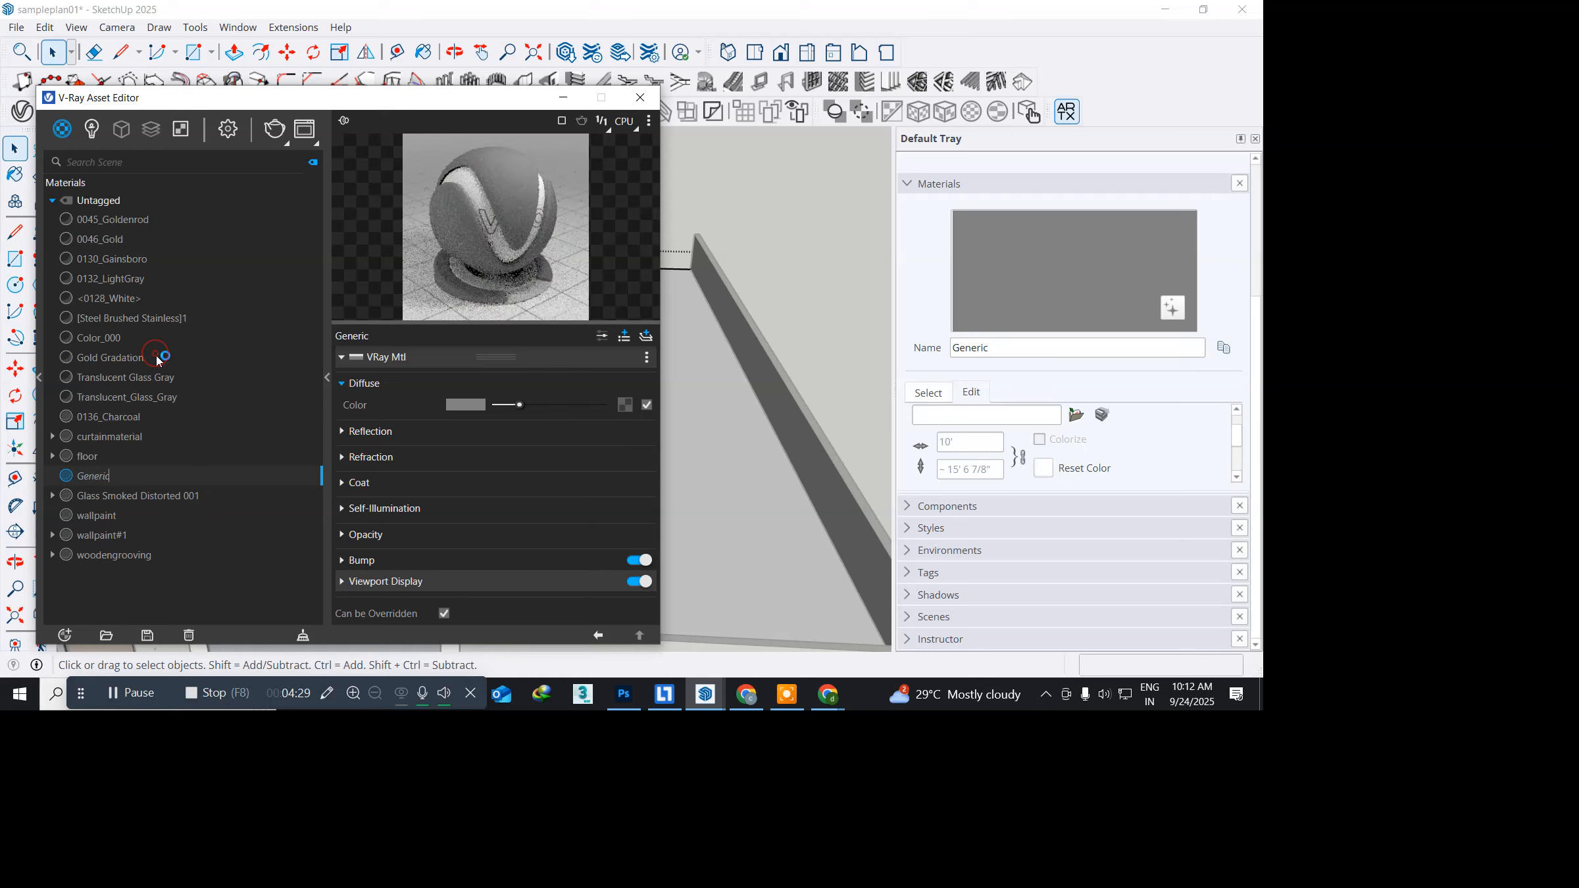
pyautogui.click(135, 474)
pyautogui.write('outerfloor')
pyautogui.press('Return')
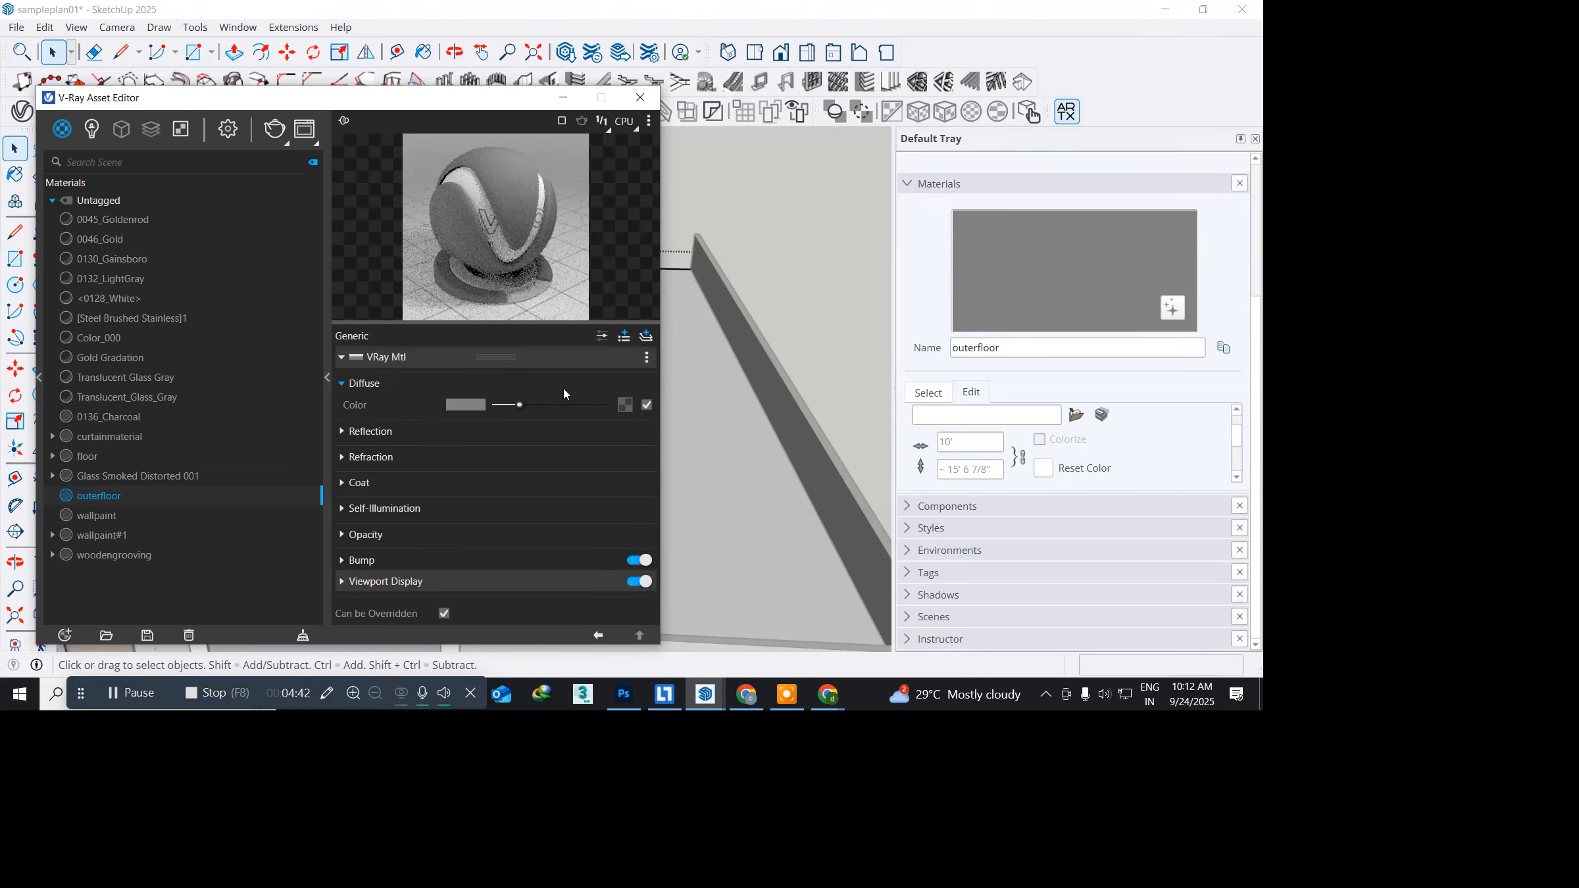
# Step: Assign the terrazzo image 5f78c859782de0592318ad2a82fe5923 as a bitmap to the outerfloor material's diffuse color
pyautogui.click(624, 405)
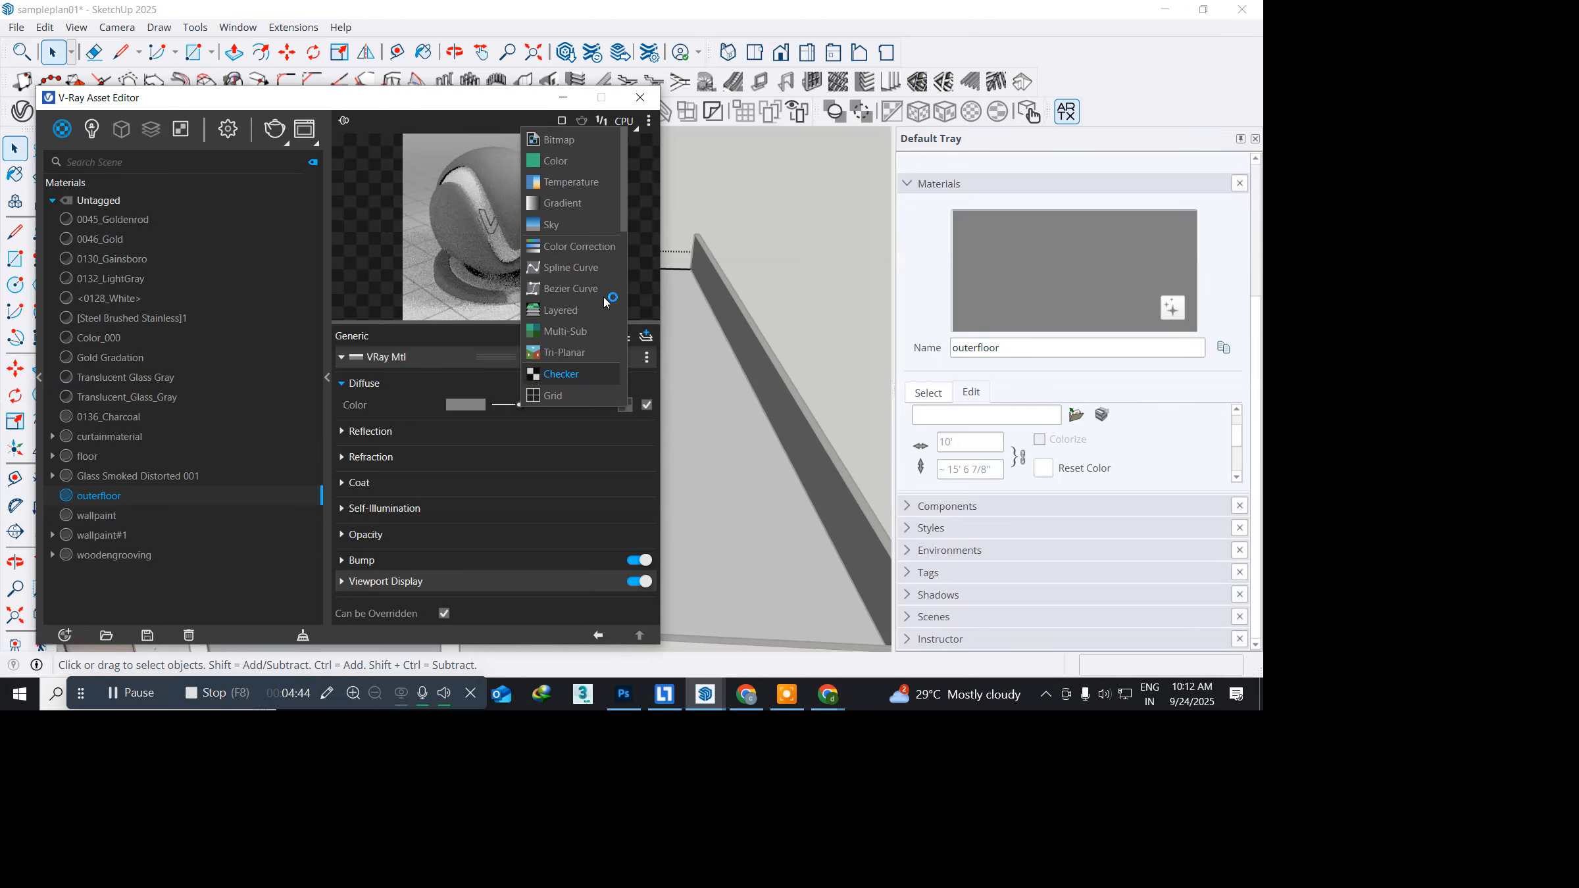
pyautogui.click(578, 145)
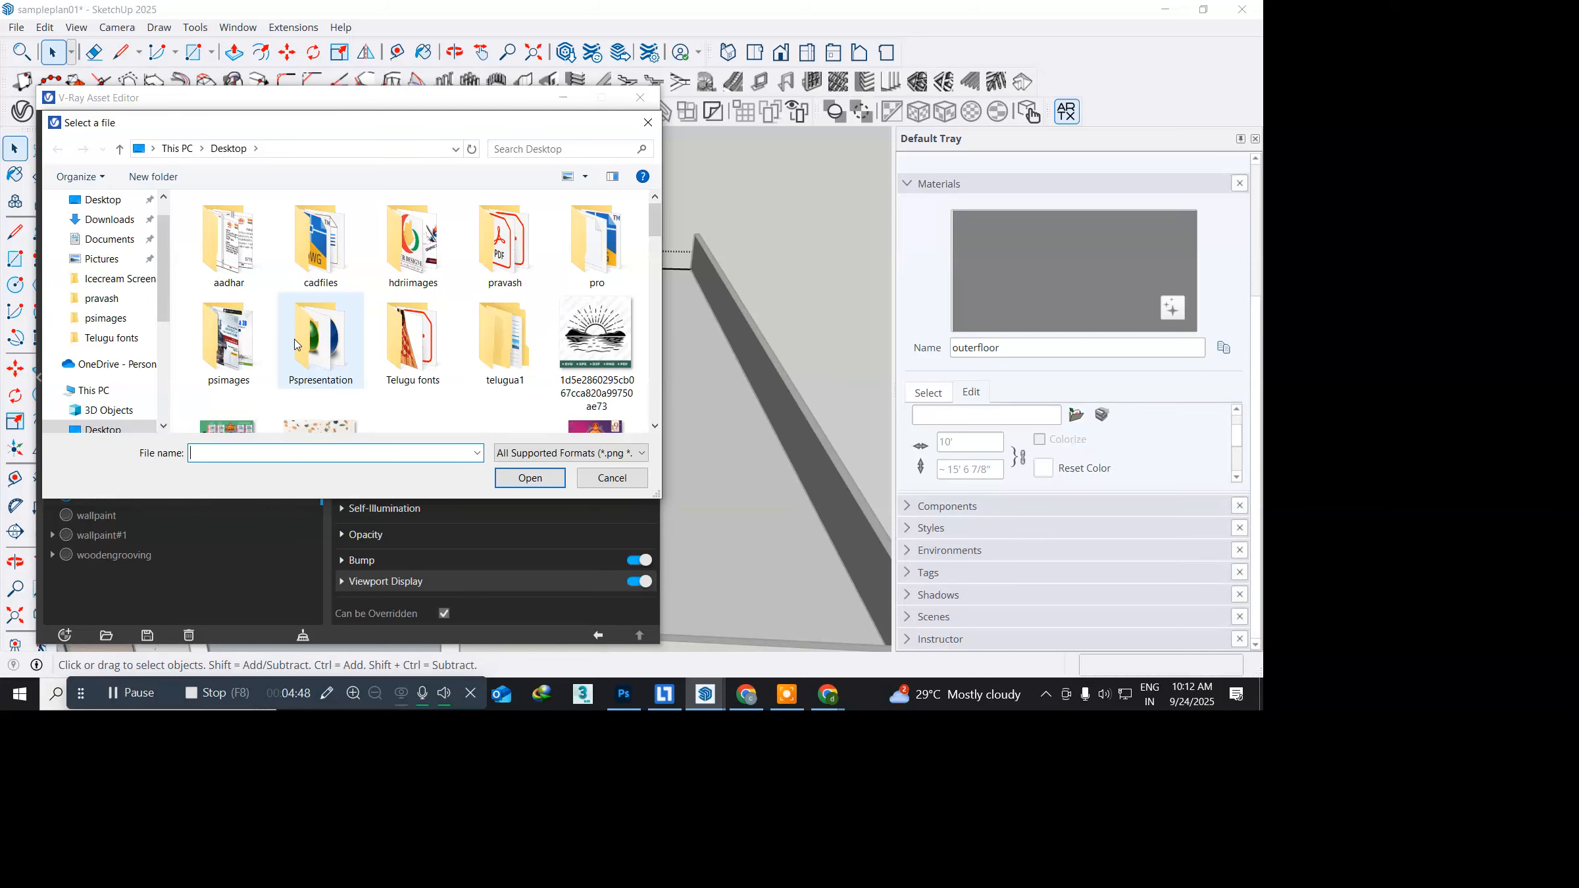
pyautogui.scroll(-3, 296, 345)
pyautogui.click(325, 244)
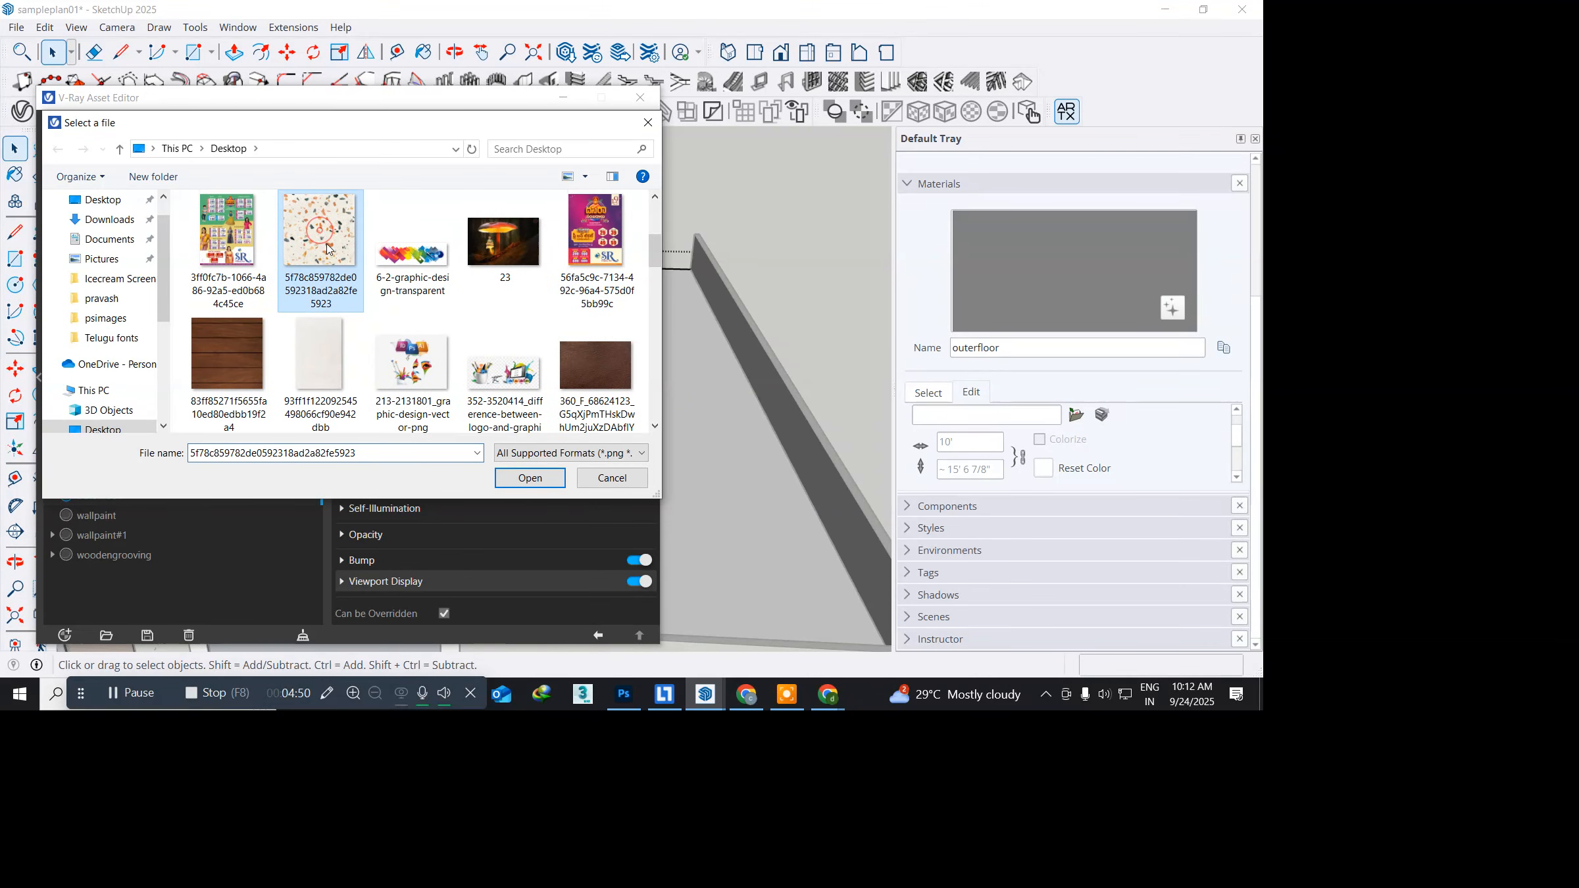
pyautogui.click(535, 480)
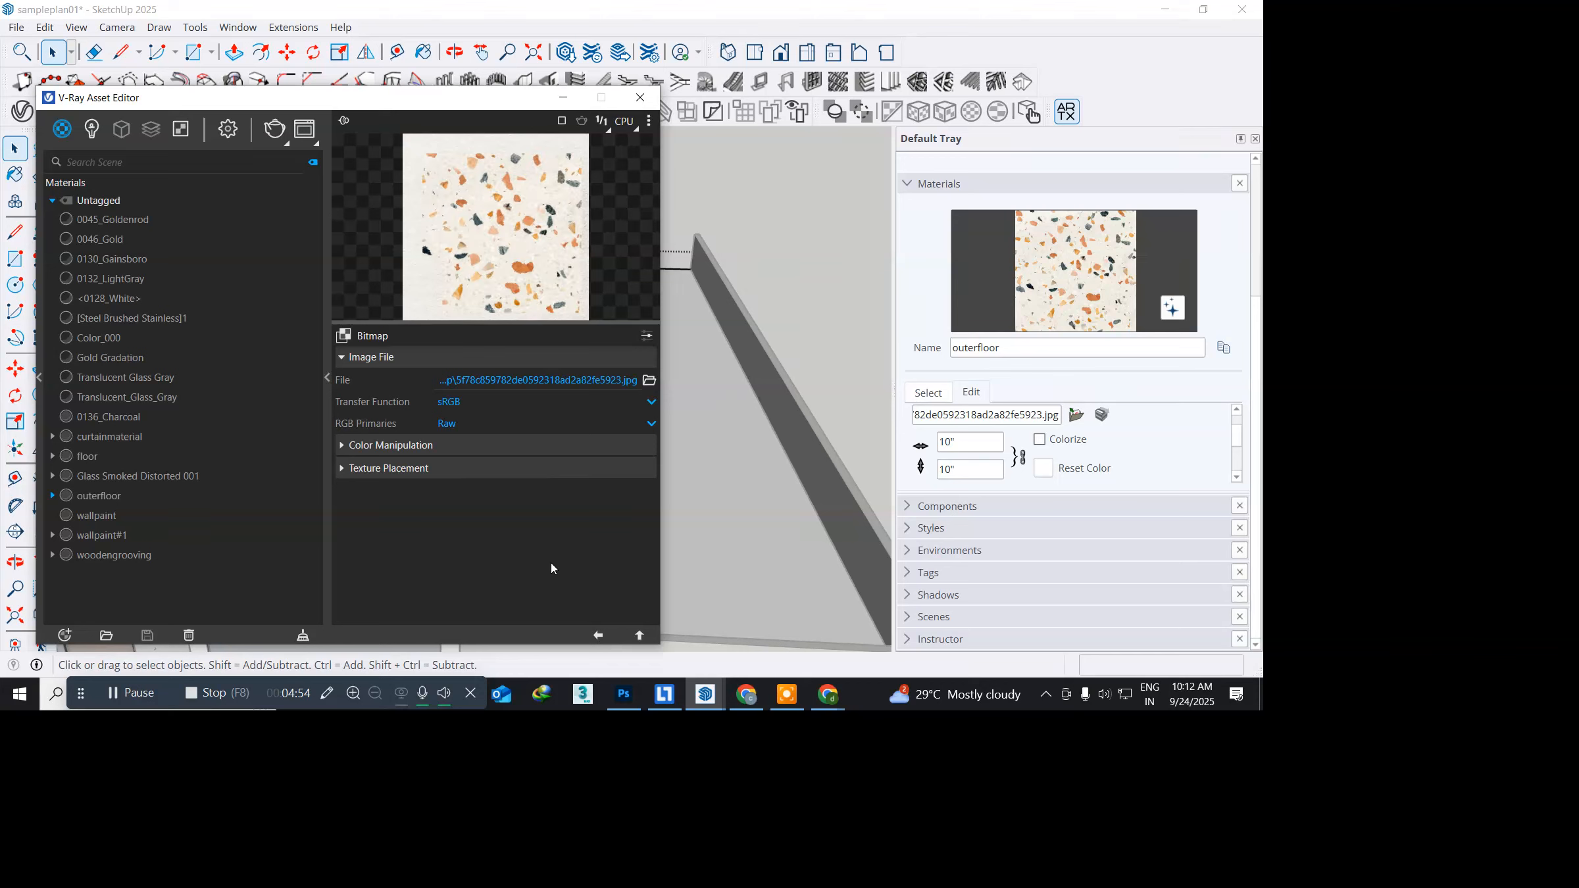
pyautogui.click(599, 636)
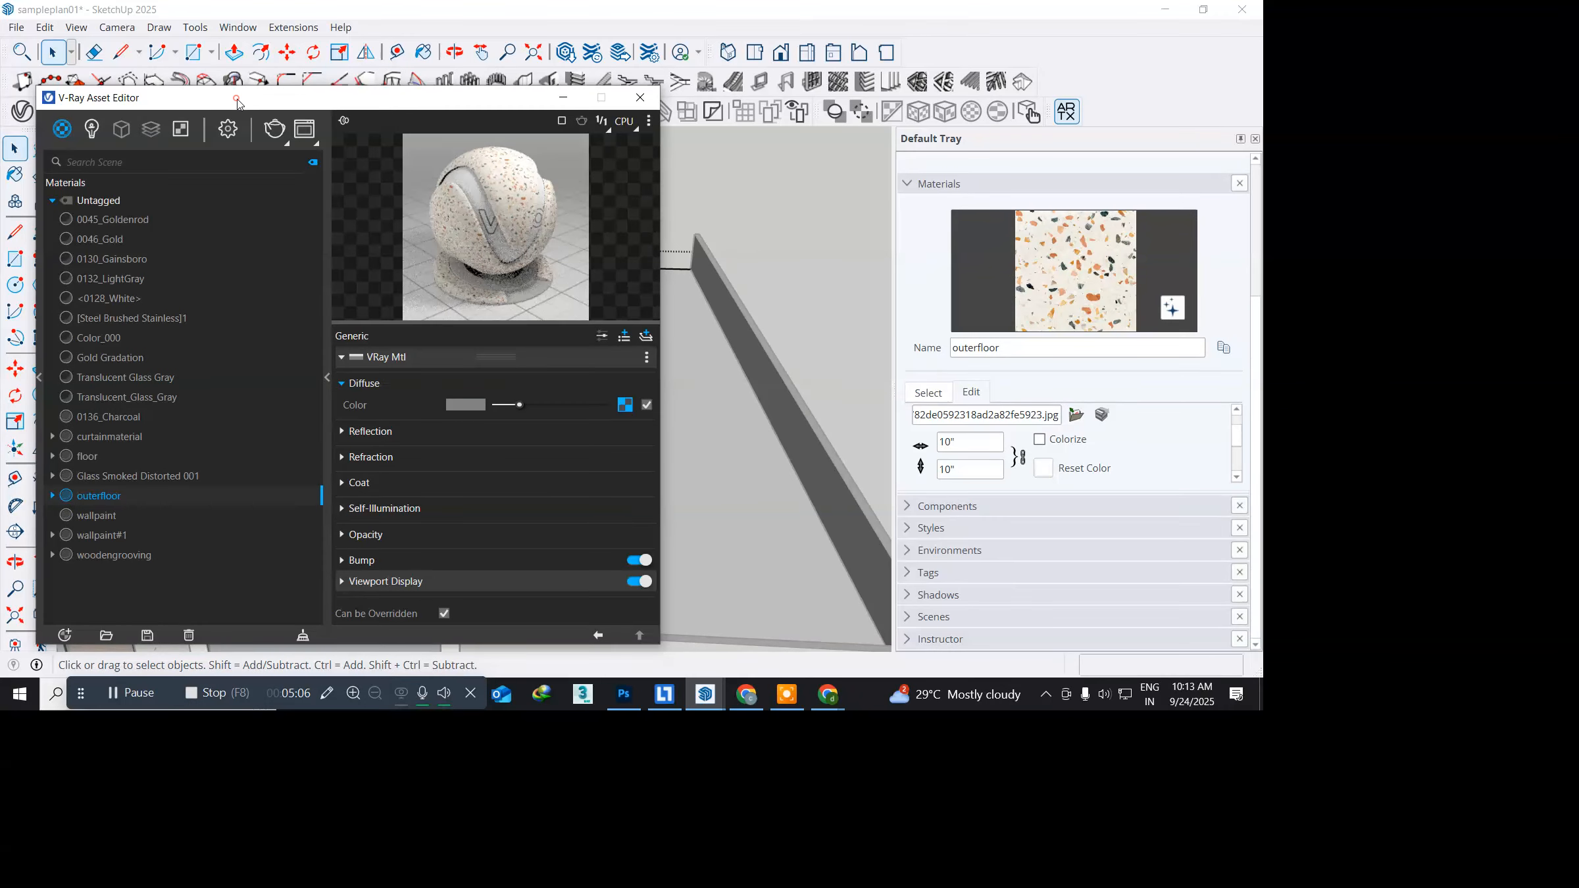
# Step: Paint the outdoor ground face with the outerfloor material and close the V-Ray Asset Editor
pyautogui.moveTo(292, 102); pyautogui.dragTo(688, 69)
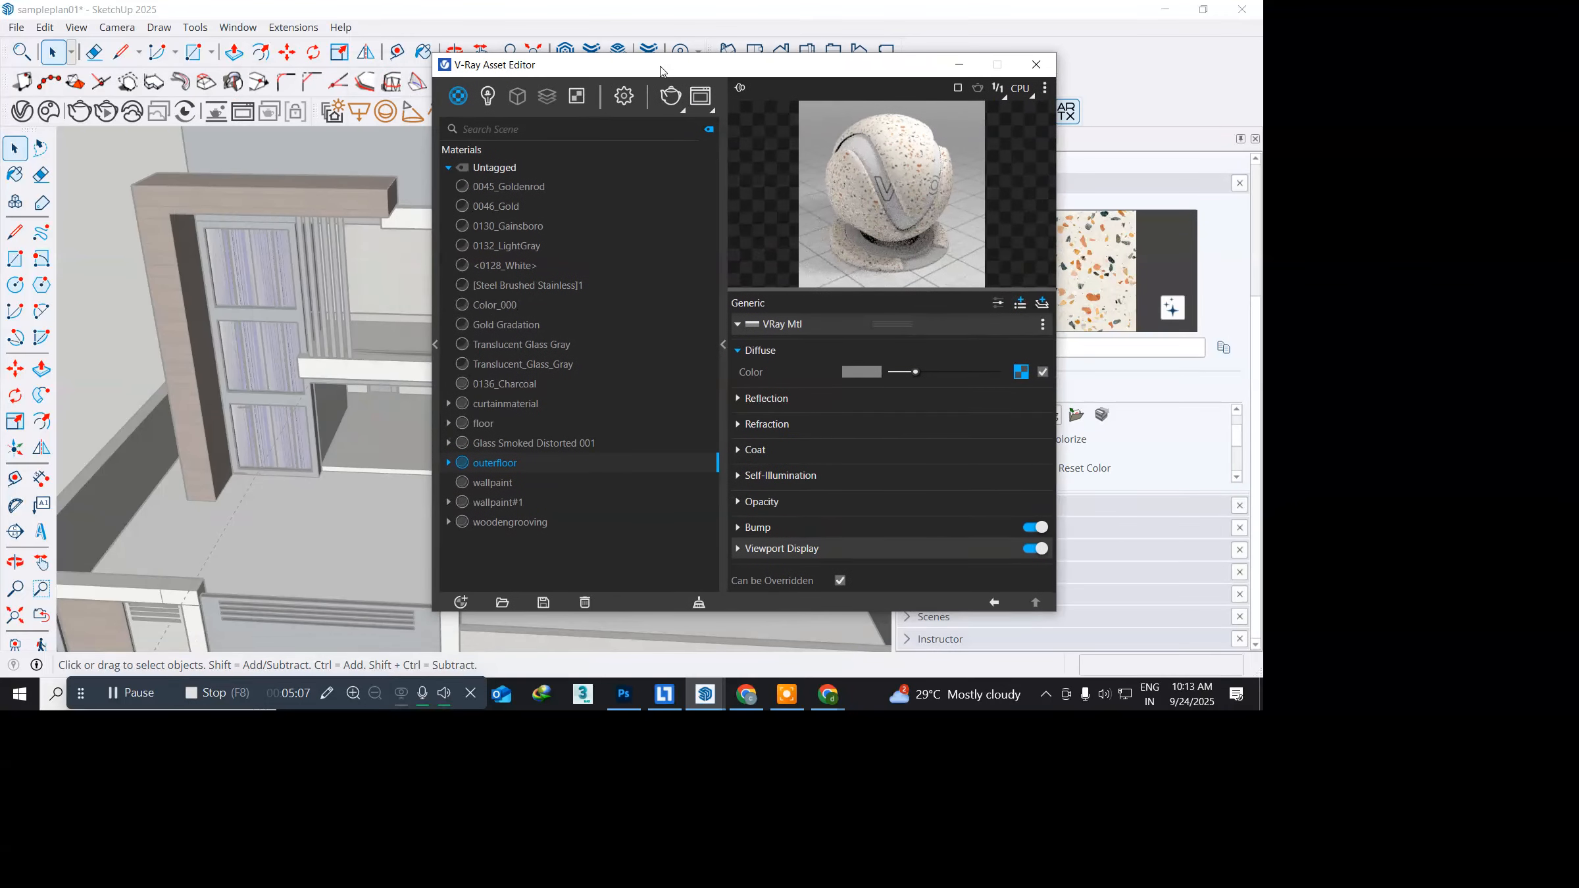
pyautogui.click(12, 185)
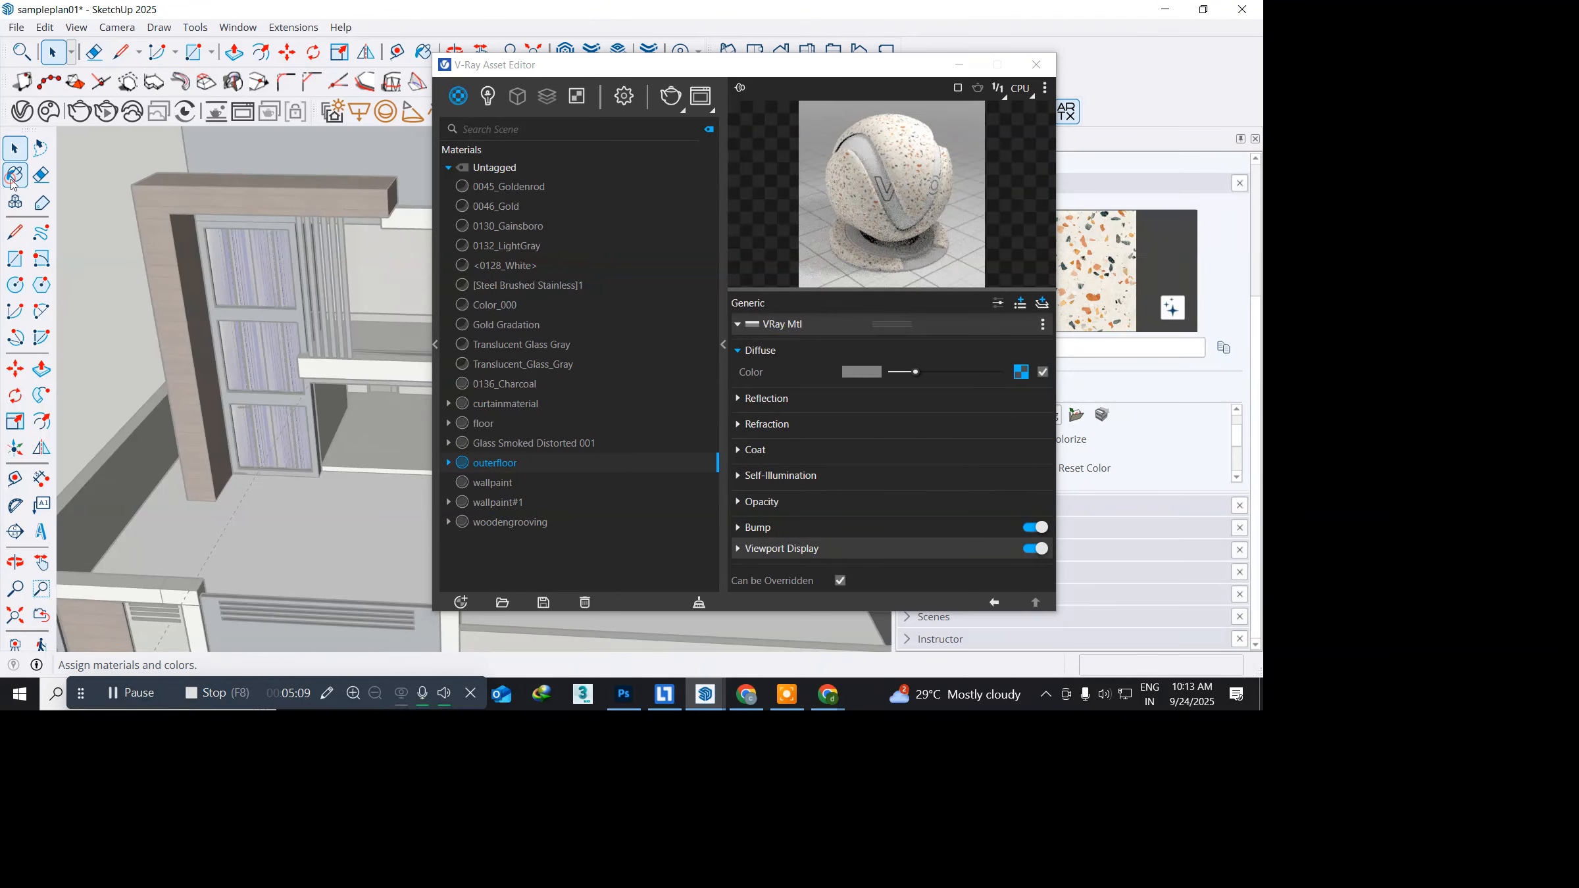
pyautogui.click(304, 540)
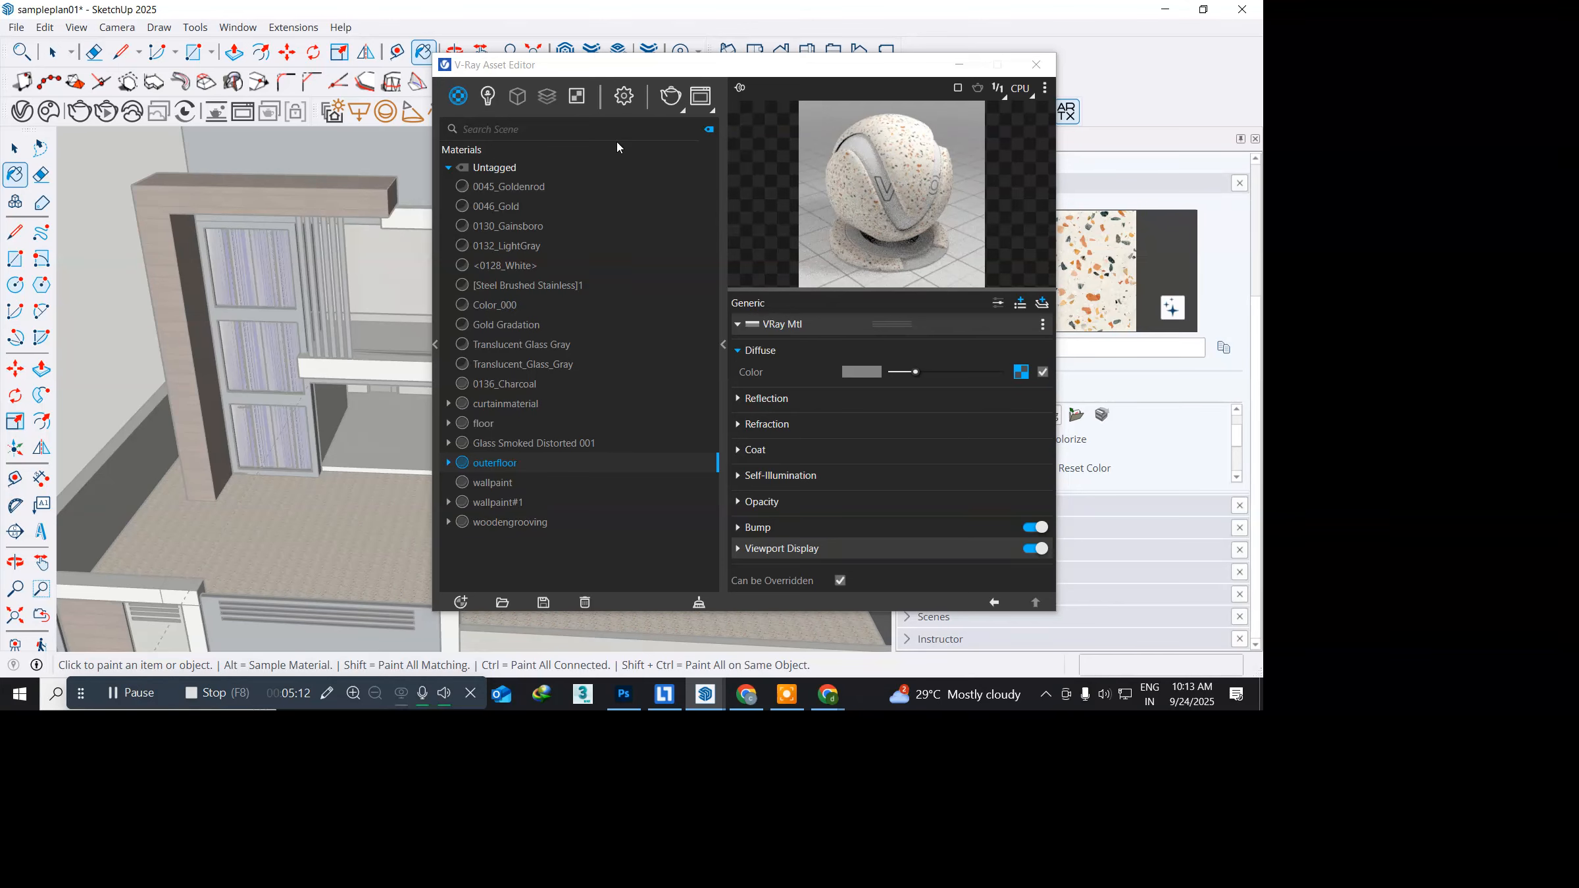
pyautogui.click(671, 69)
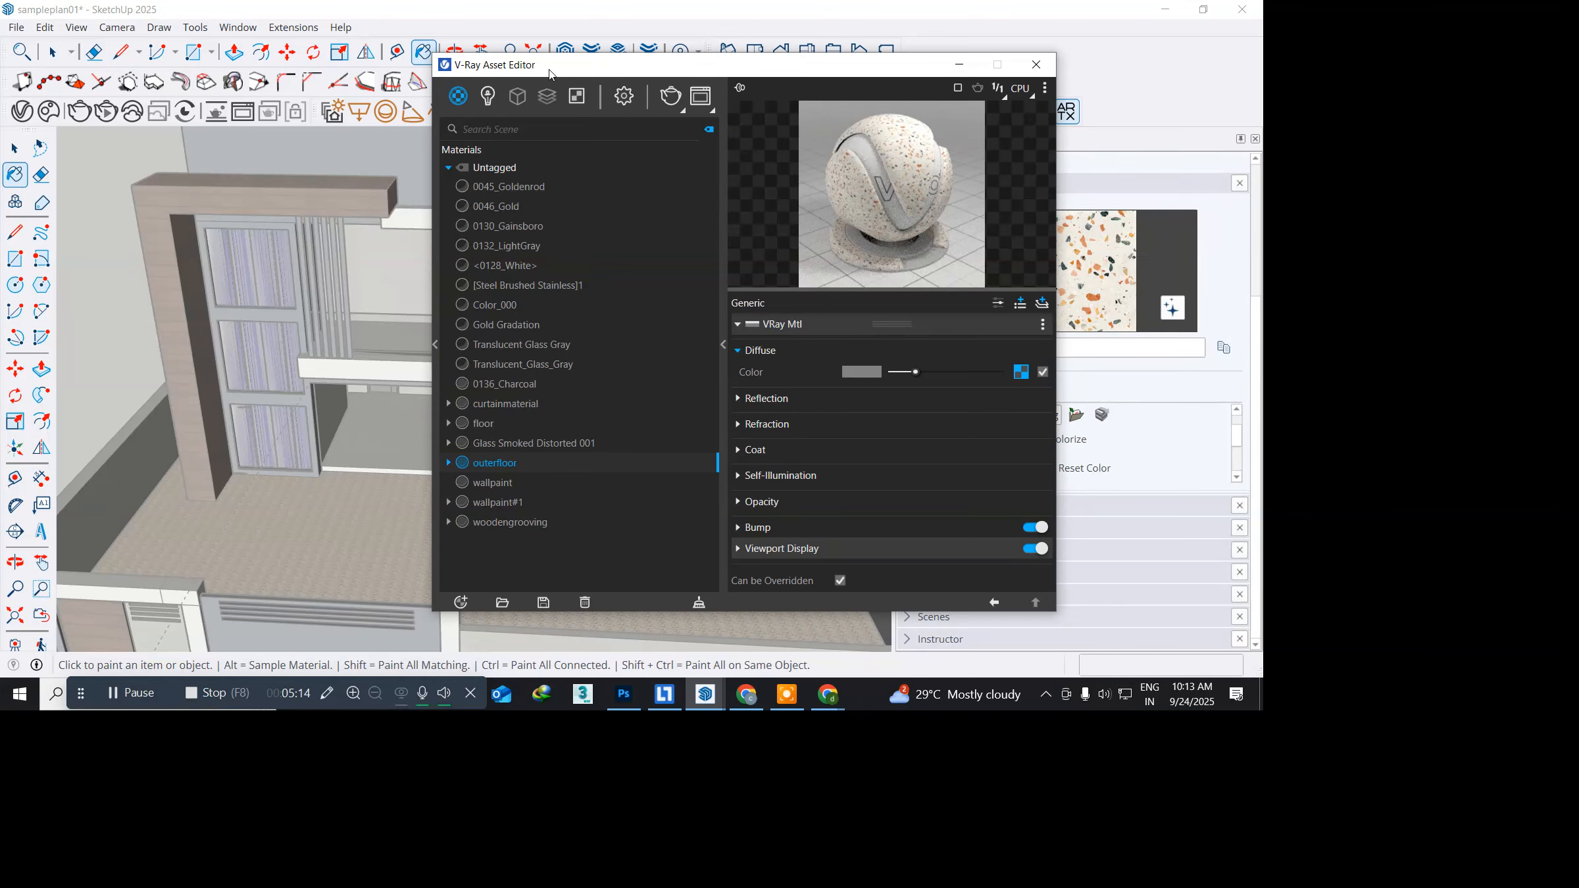
pyautogui.moveTo(560, 70); pyautogui.dragTo(336, 79)
pyautogui.moveTo(154, 99); pyautogui.dragTo(115, 101)
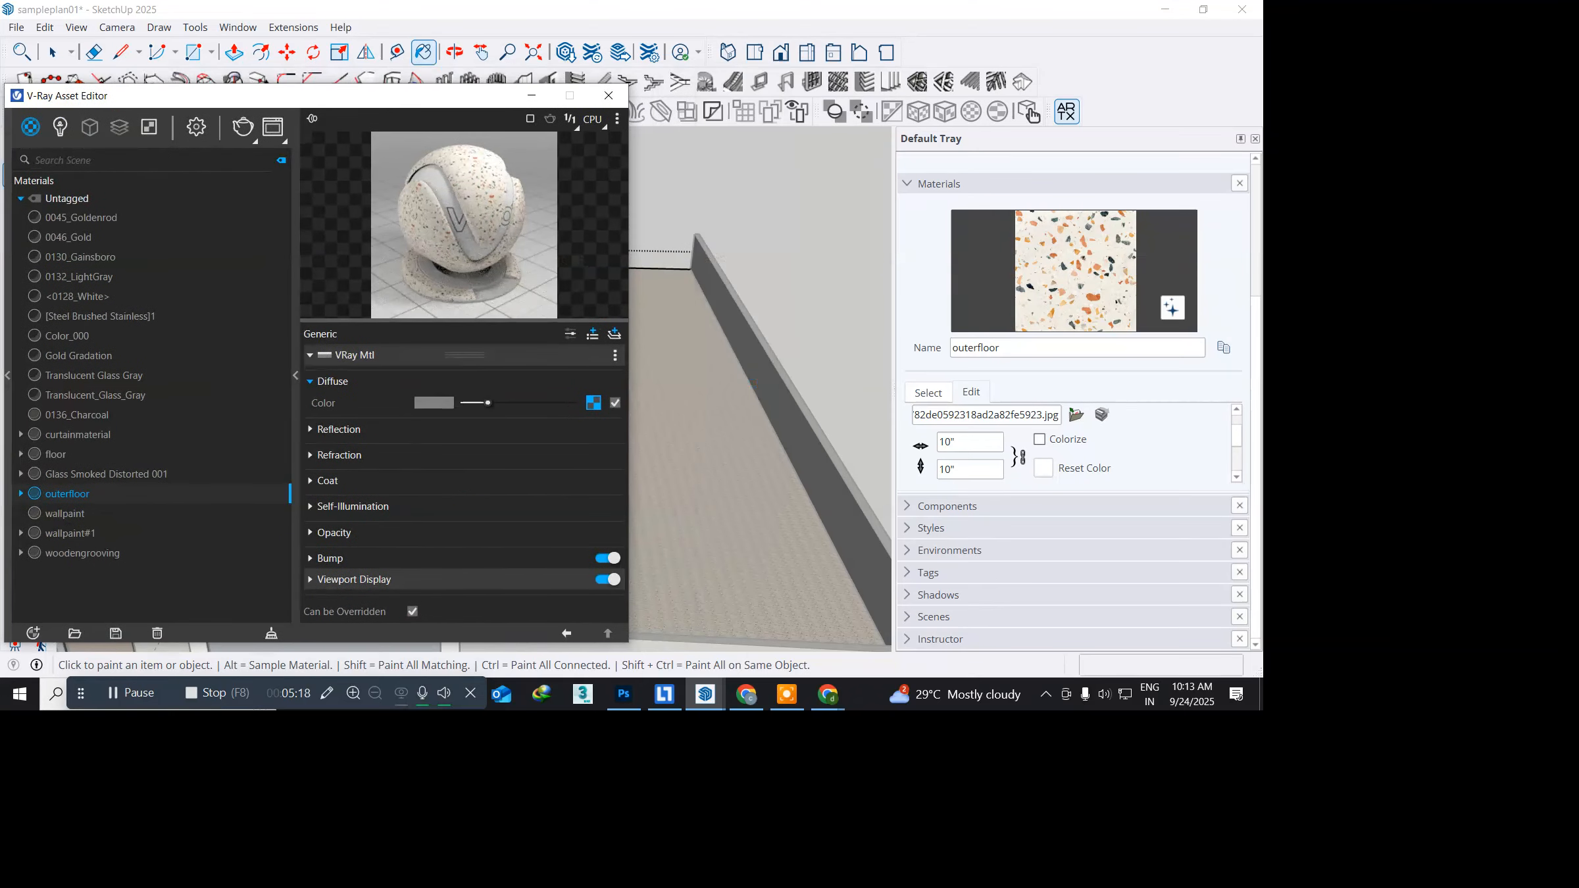
pyautogui.click(617, 94)
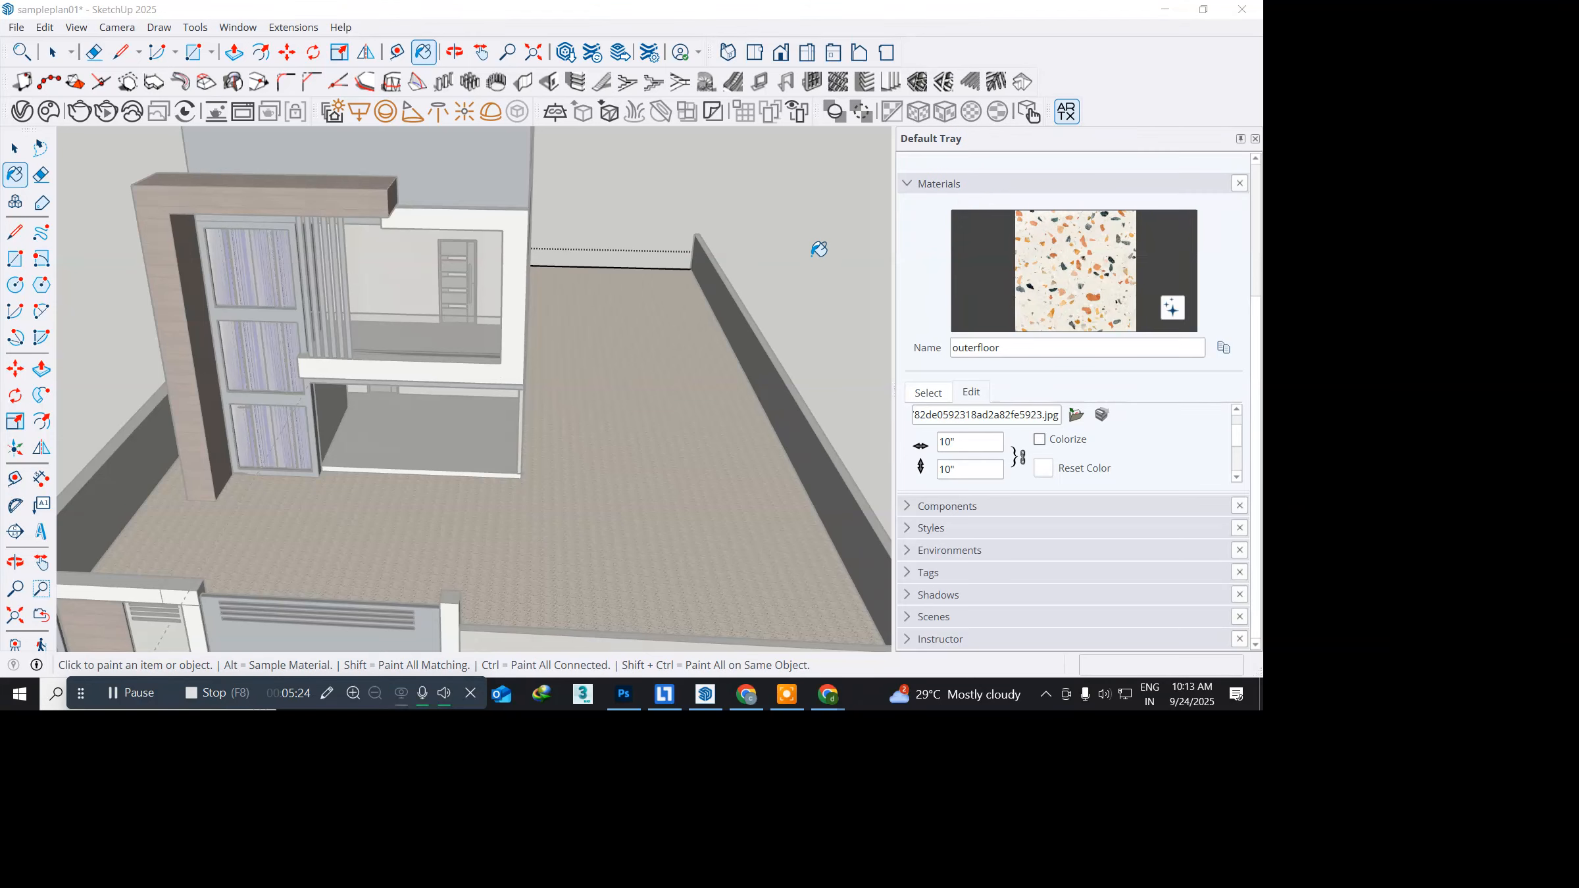
# Step: Select the painted outdoor ground face and apply a V-Ray tri-planar projection to its texture
pyautogui.click(14, 148)
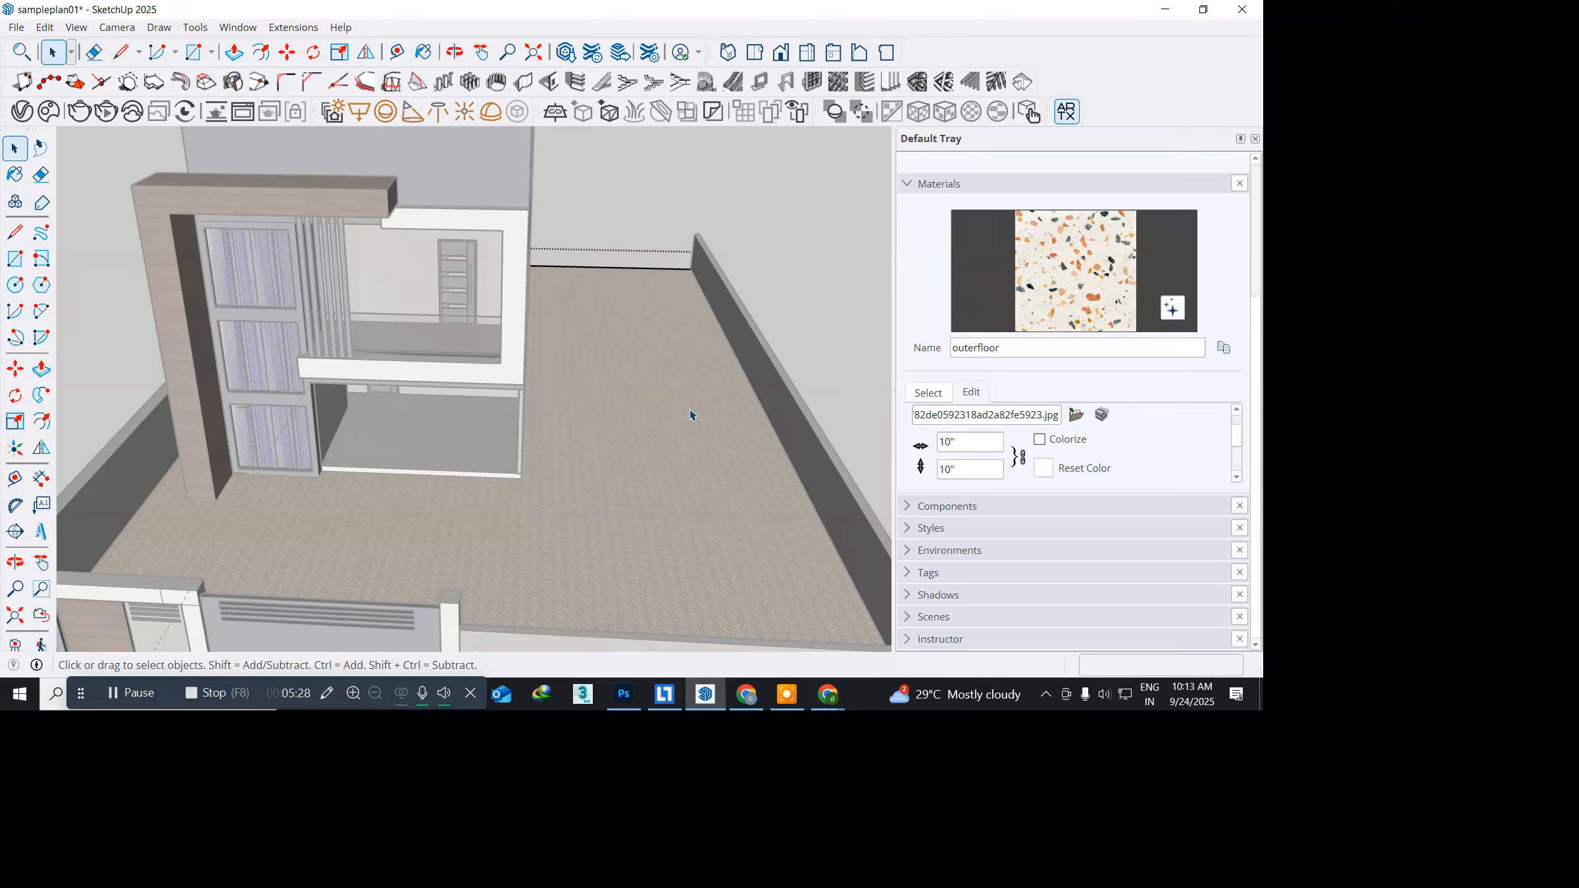
pyautogui.click(661, 396)
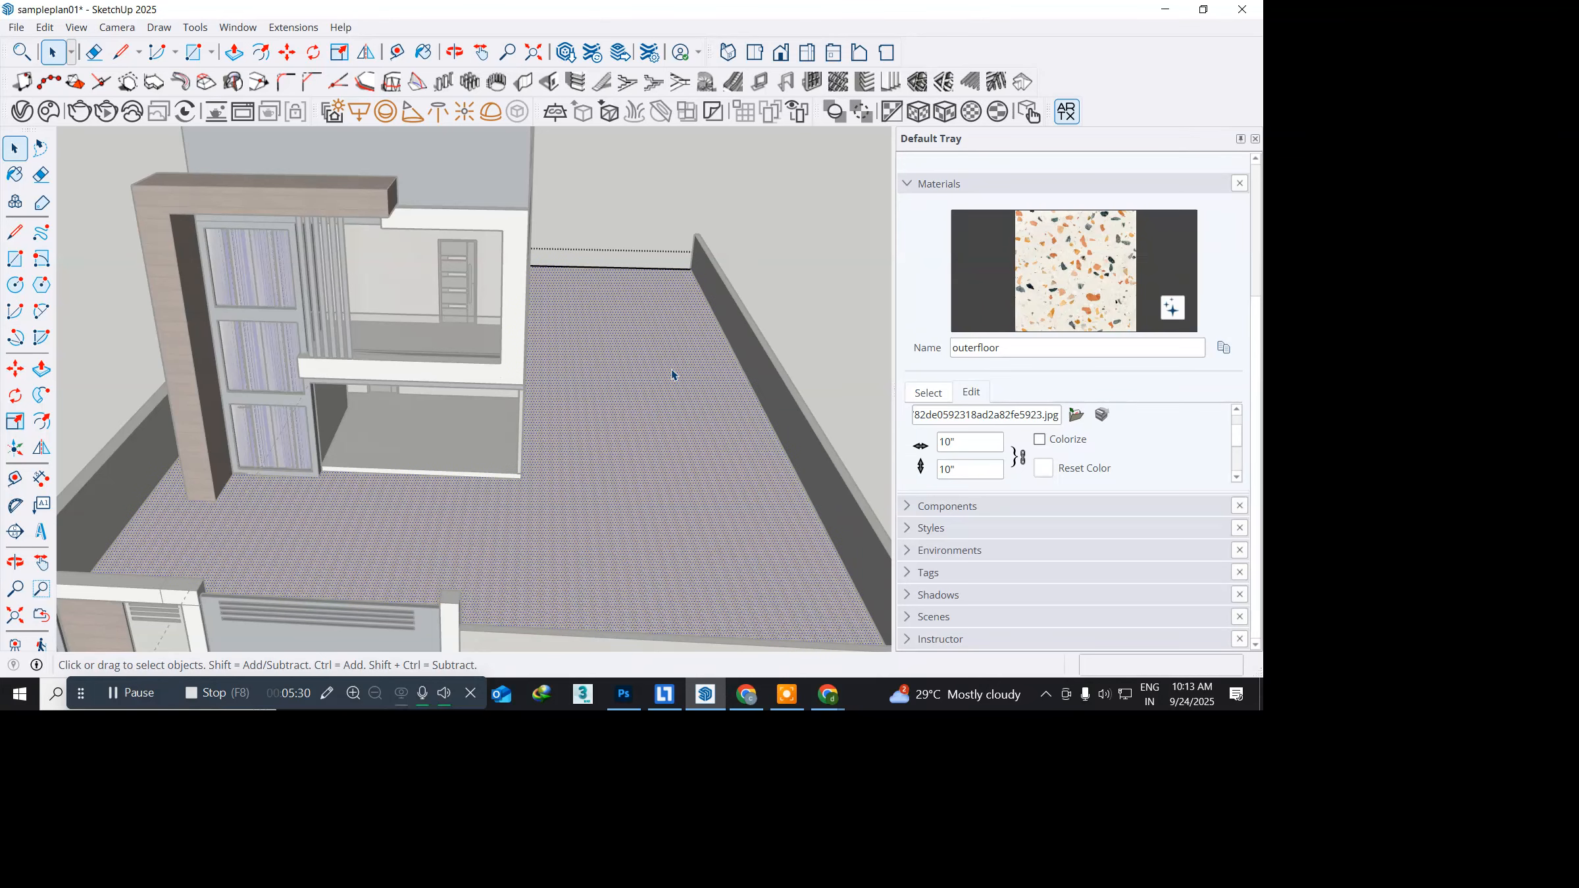
pyautogui.click(941, 113)
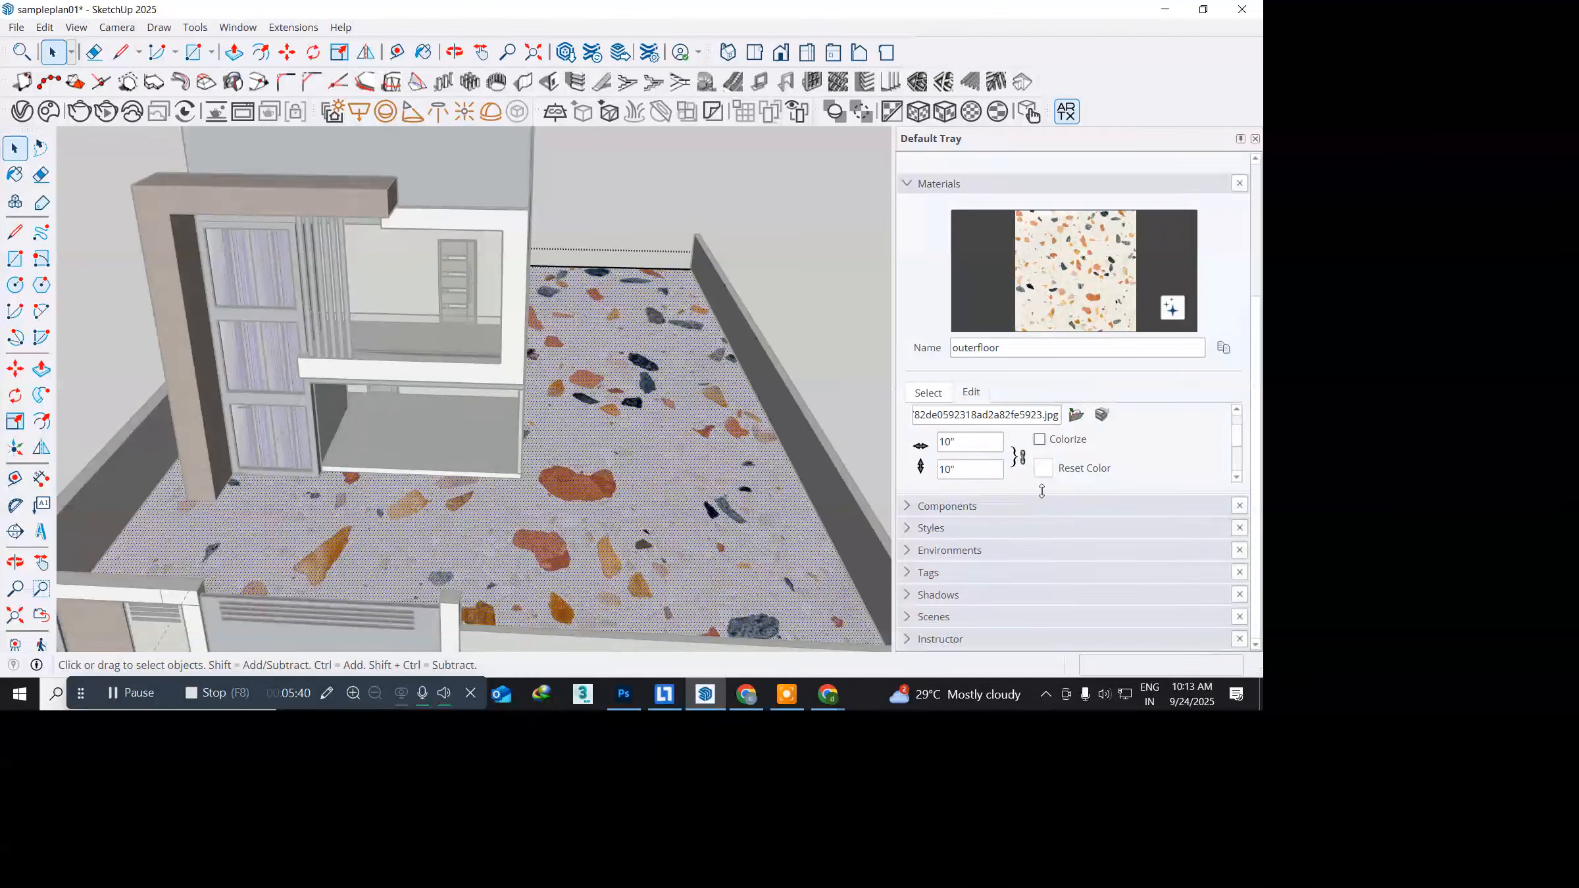
# Step: Try outerfloor texture widths of 5', 1', 10", 5" and 2" on the outdoor ground face
pyautogui.click(974, 446)
pyautogui.write("5'")
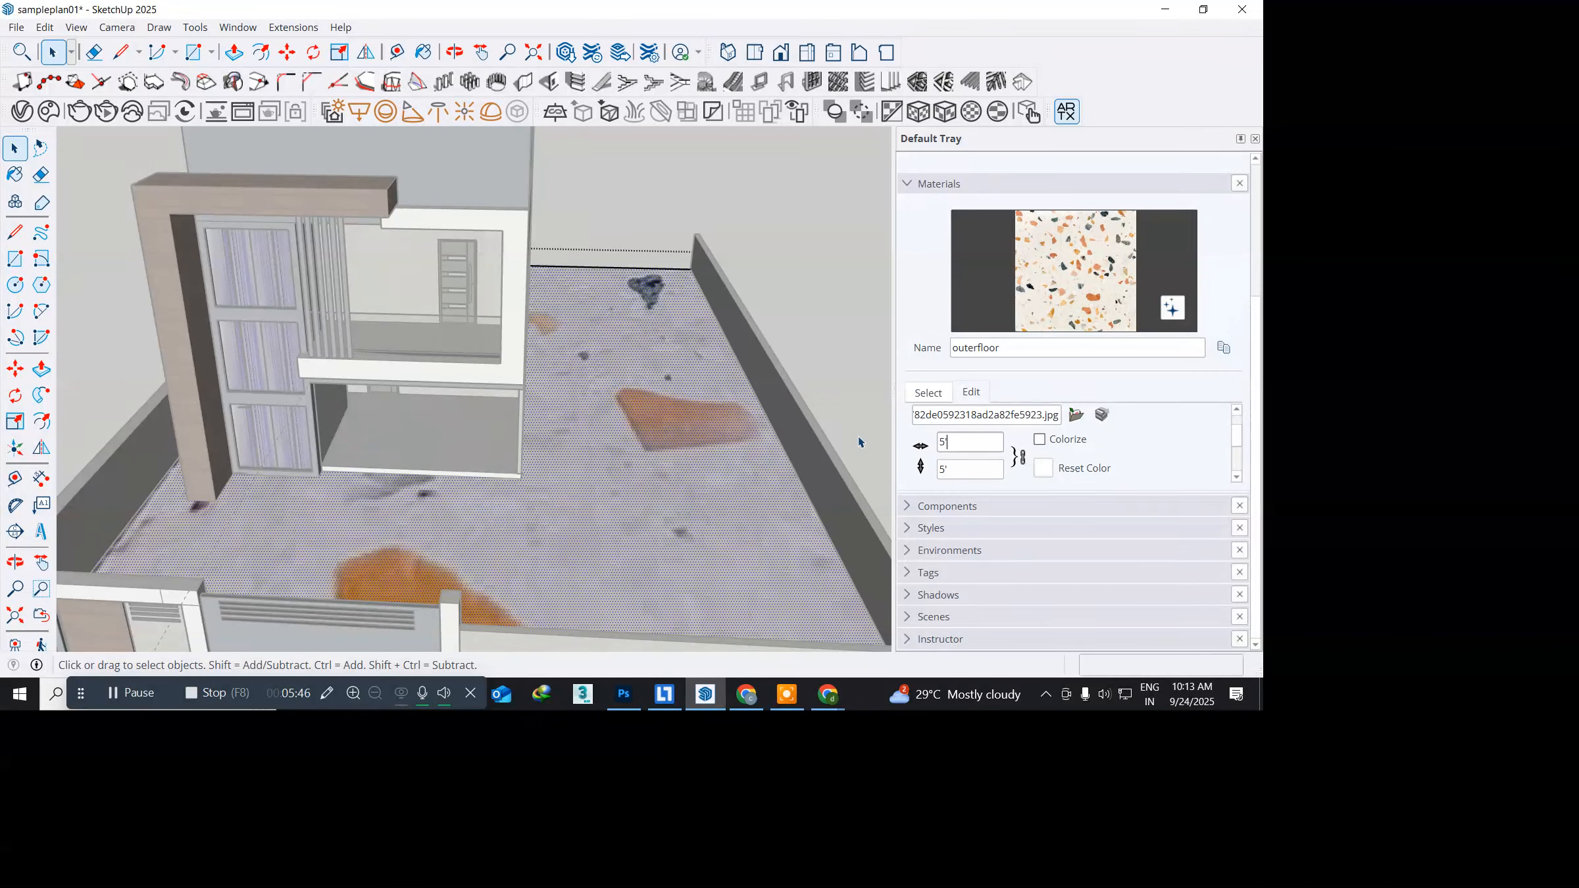
pyautogui.press('BackSpace')
pyautogui.click(967, 437)
pyautogui.write('1')
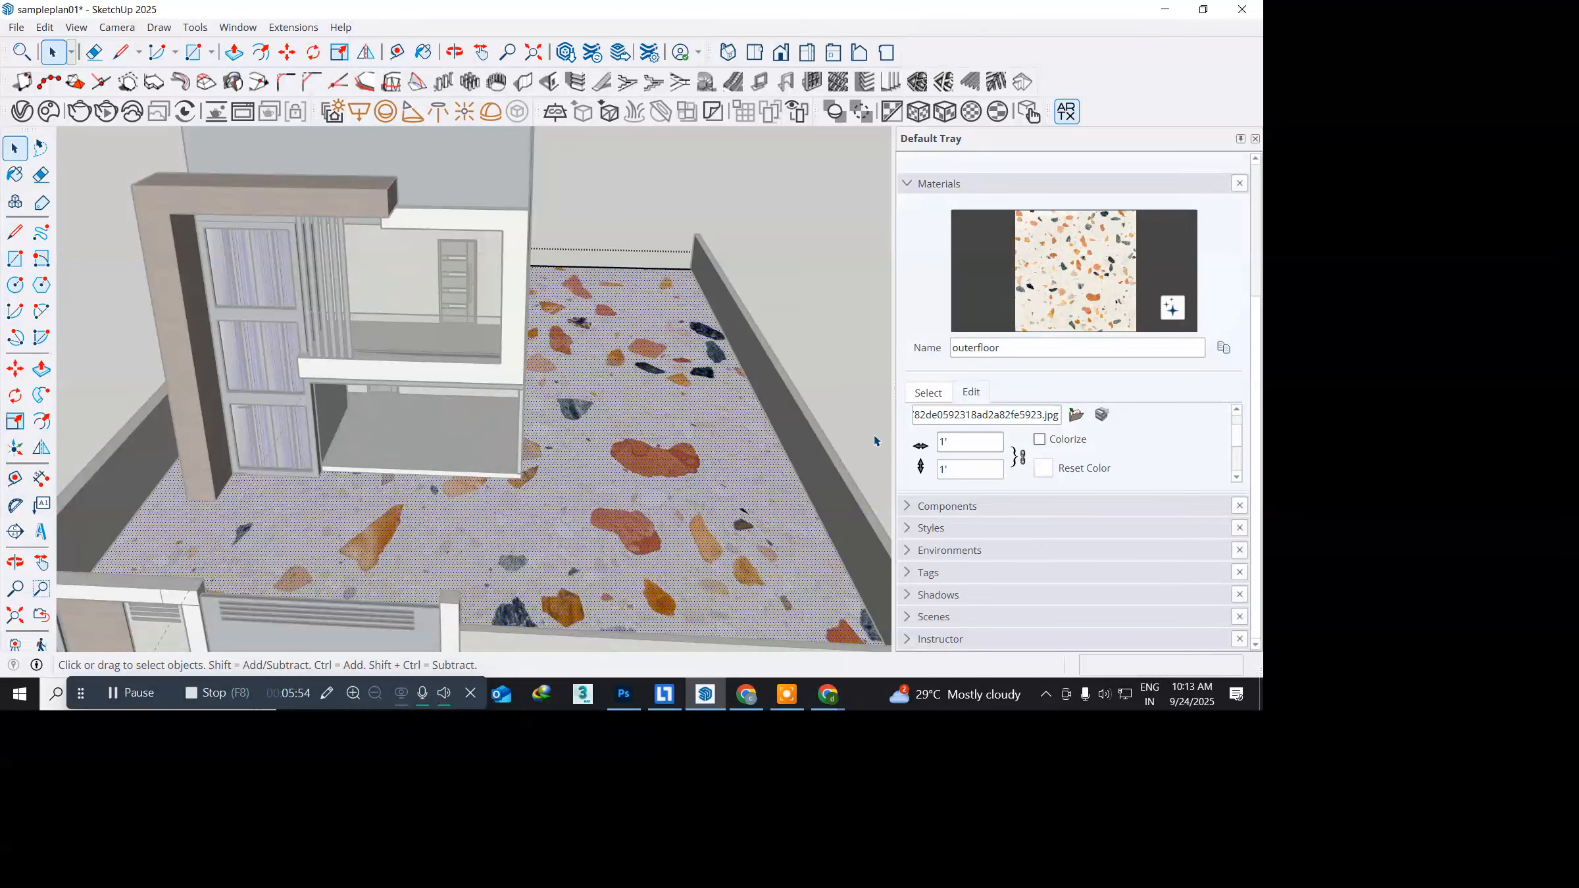
pyautogui.click(976, 442)
pyautogui.write('10')
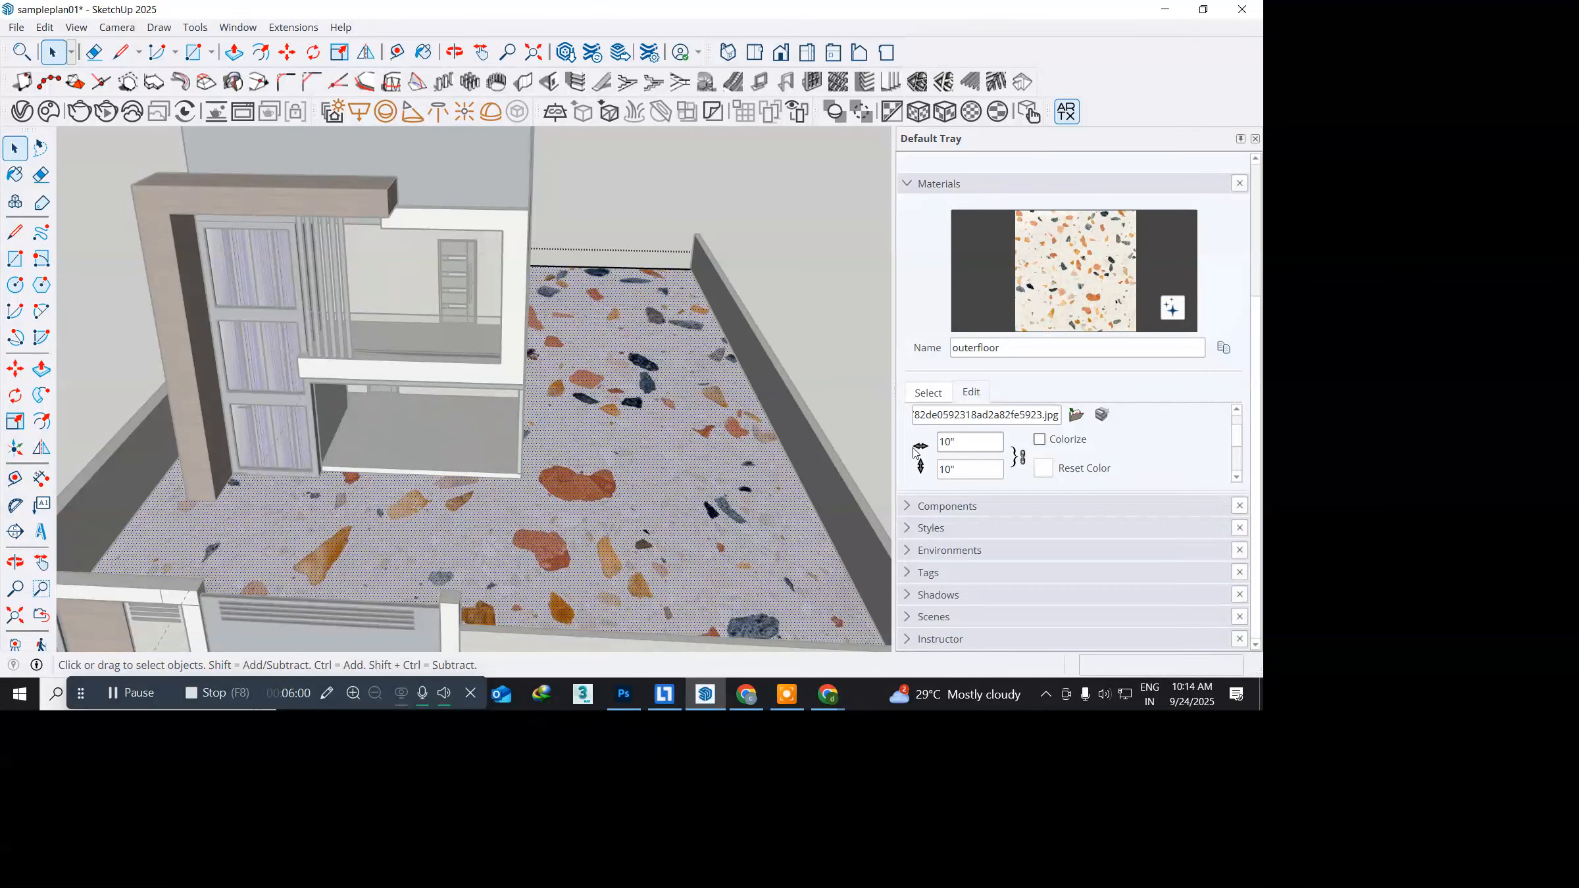
pyautogui.click(966, 441)
pyautogui.write('5')
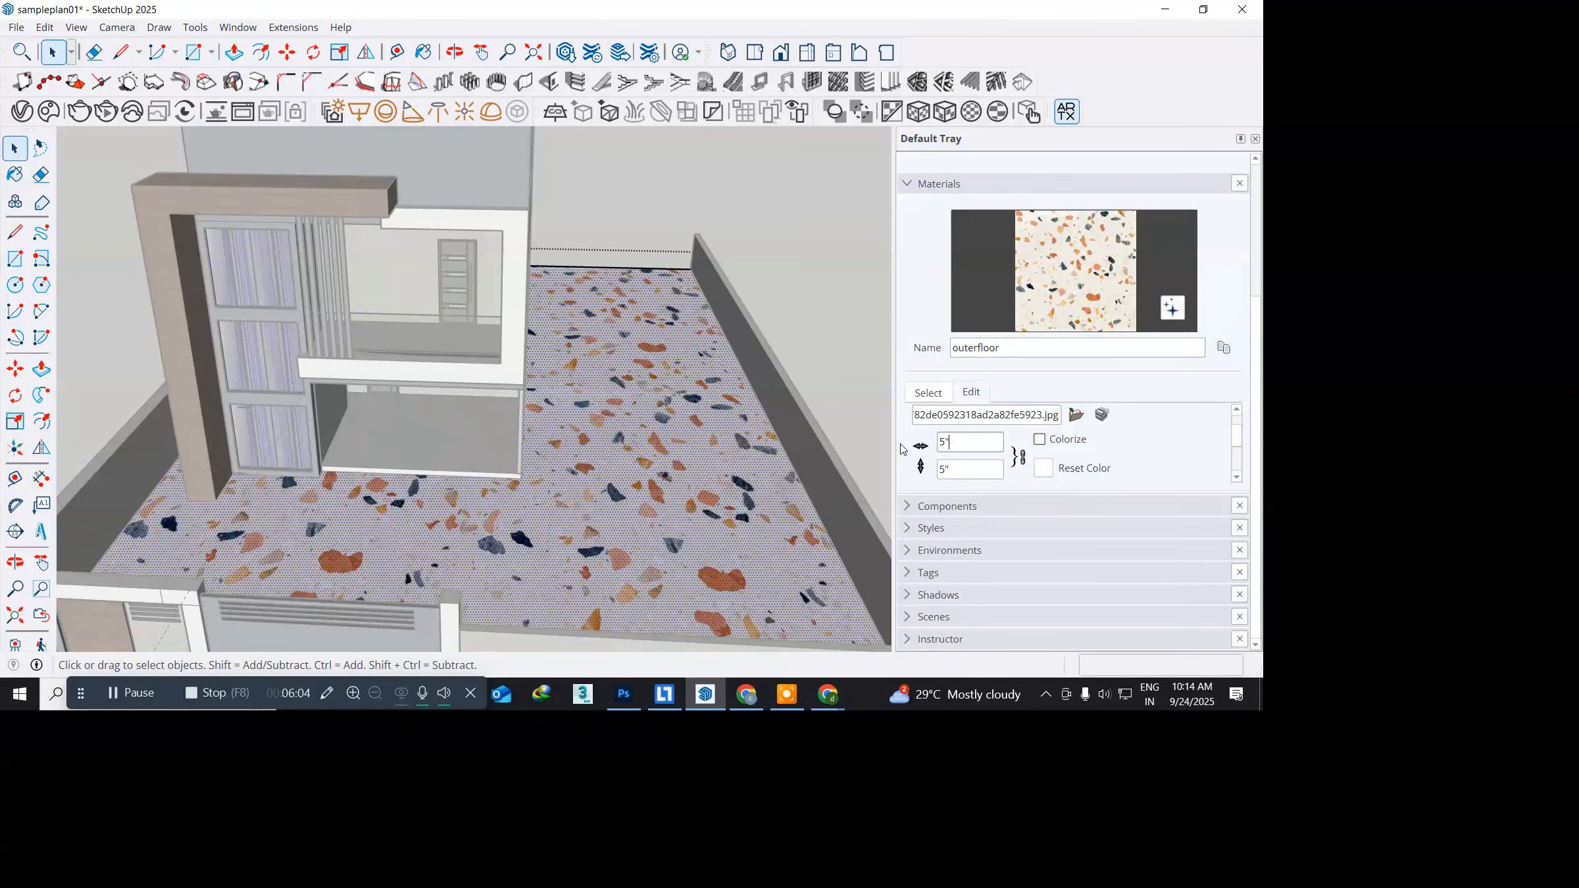
pyautogui.click(958, 444)
pyautogui.write('2')
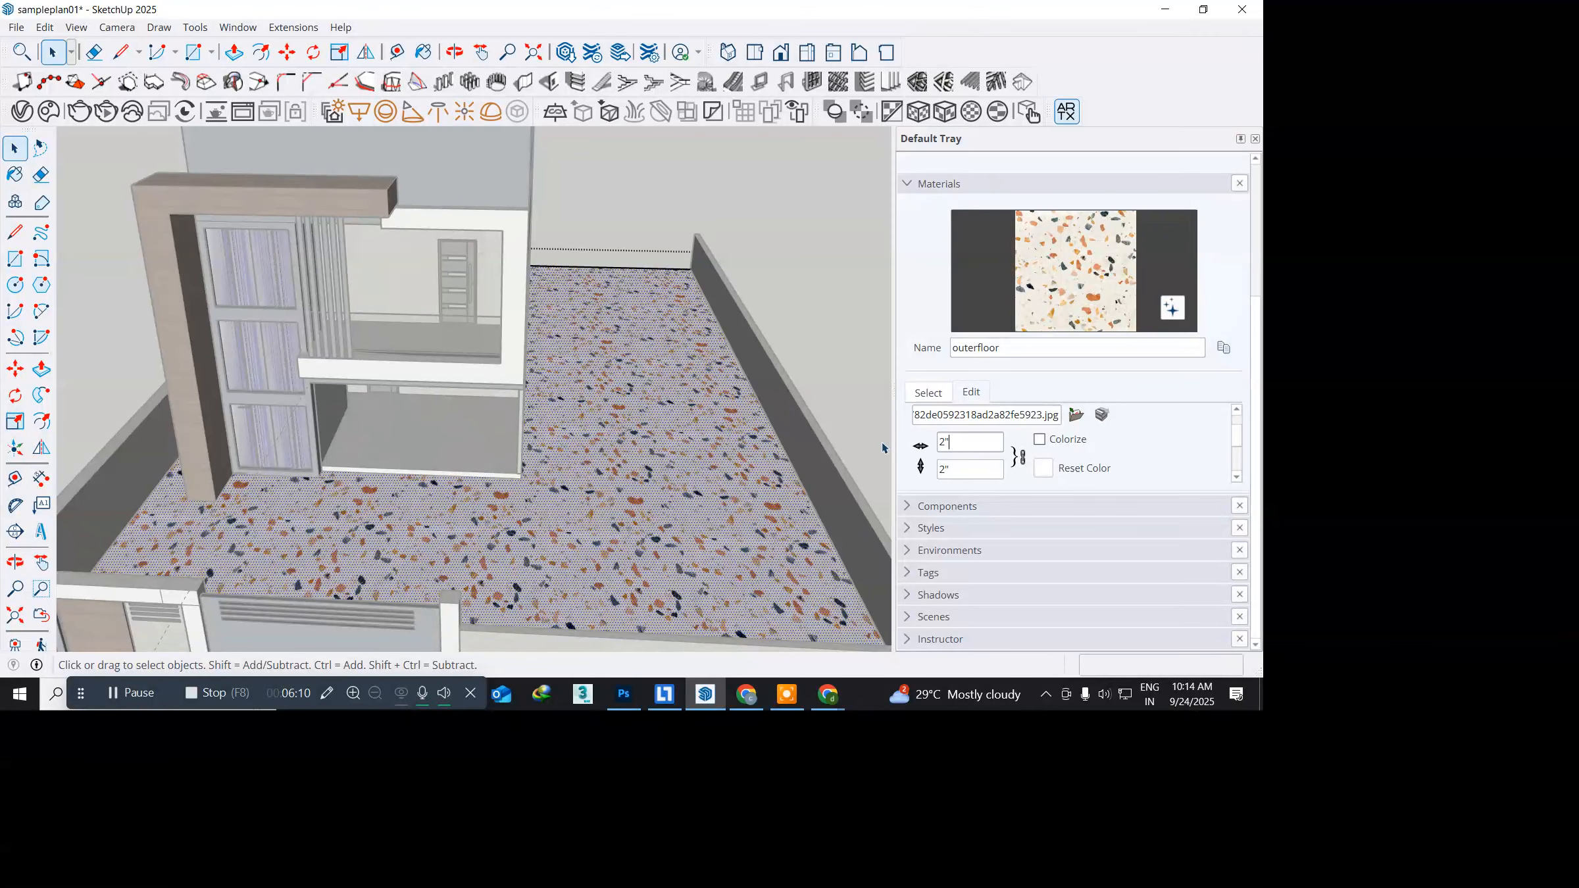
# Step: Set the outerfloor material's texture width to 1" and leave the ground slab group
pyautogui.click(959, 442)
pyautogui.write('1')
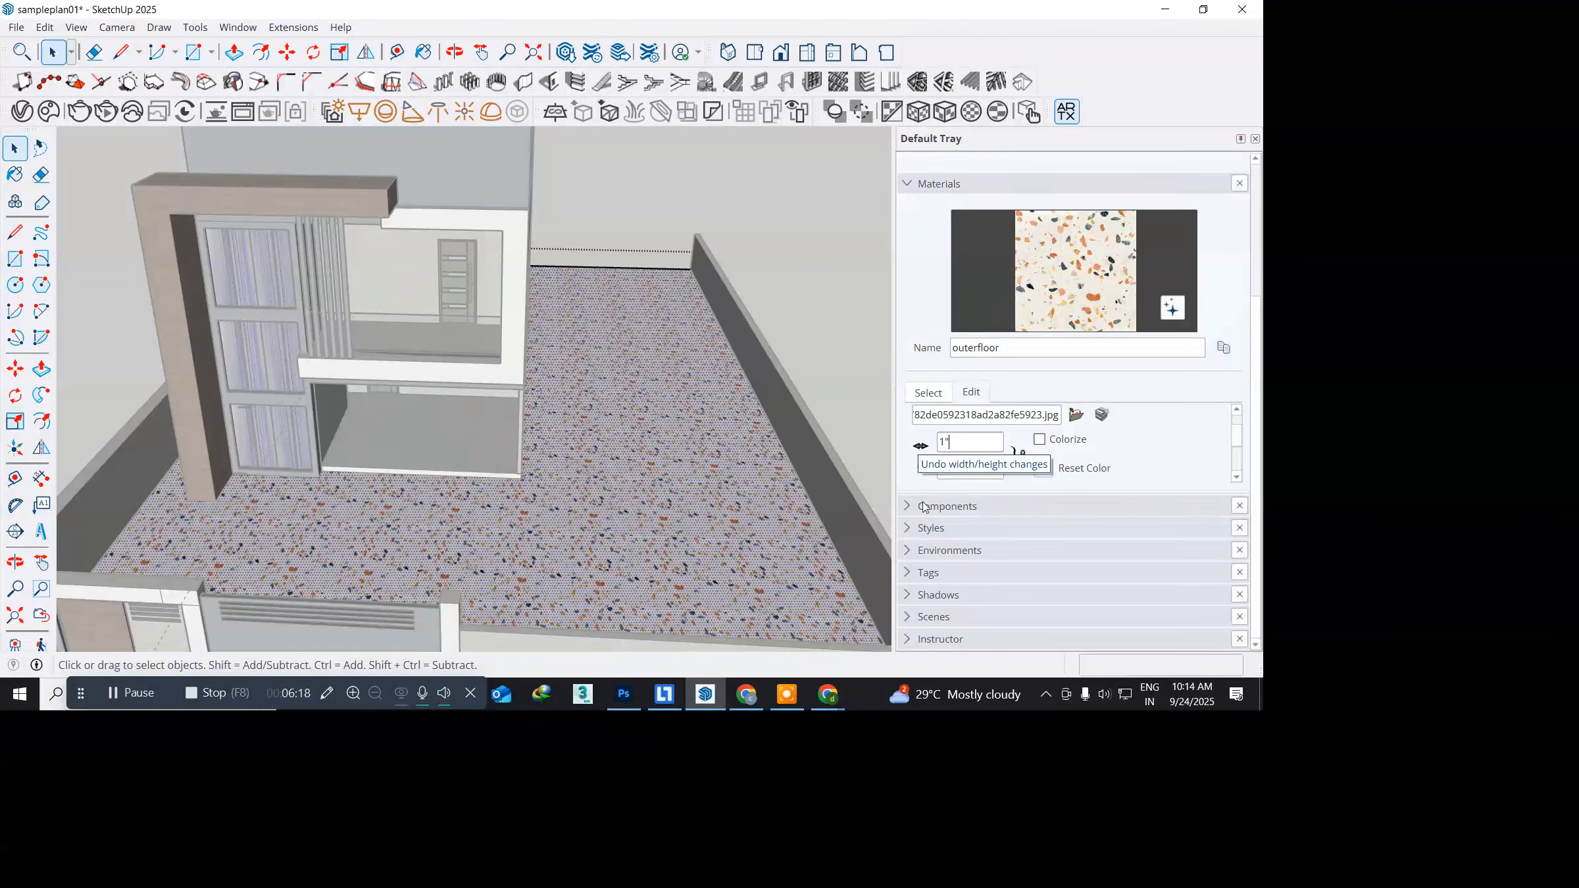
pyautogui.moveTo(646, 466); pyautogui.dragTo(506, 451, button='middle')
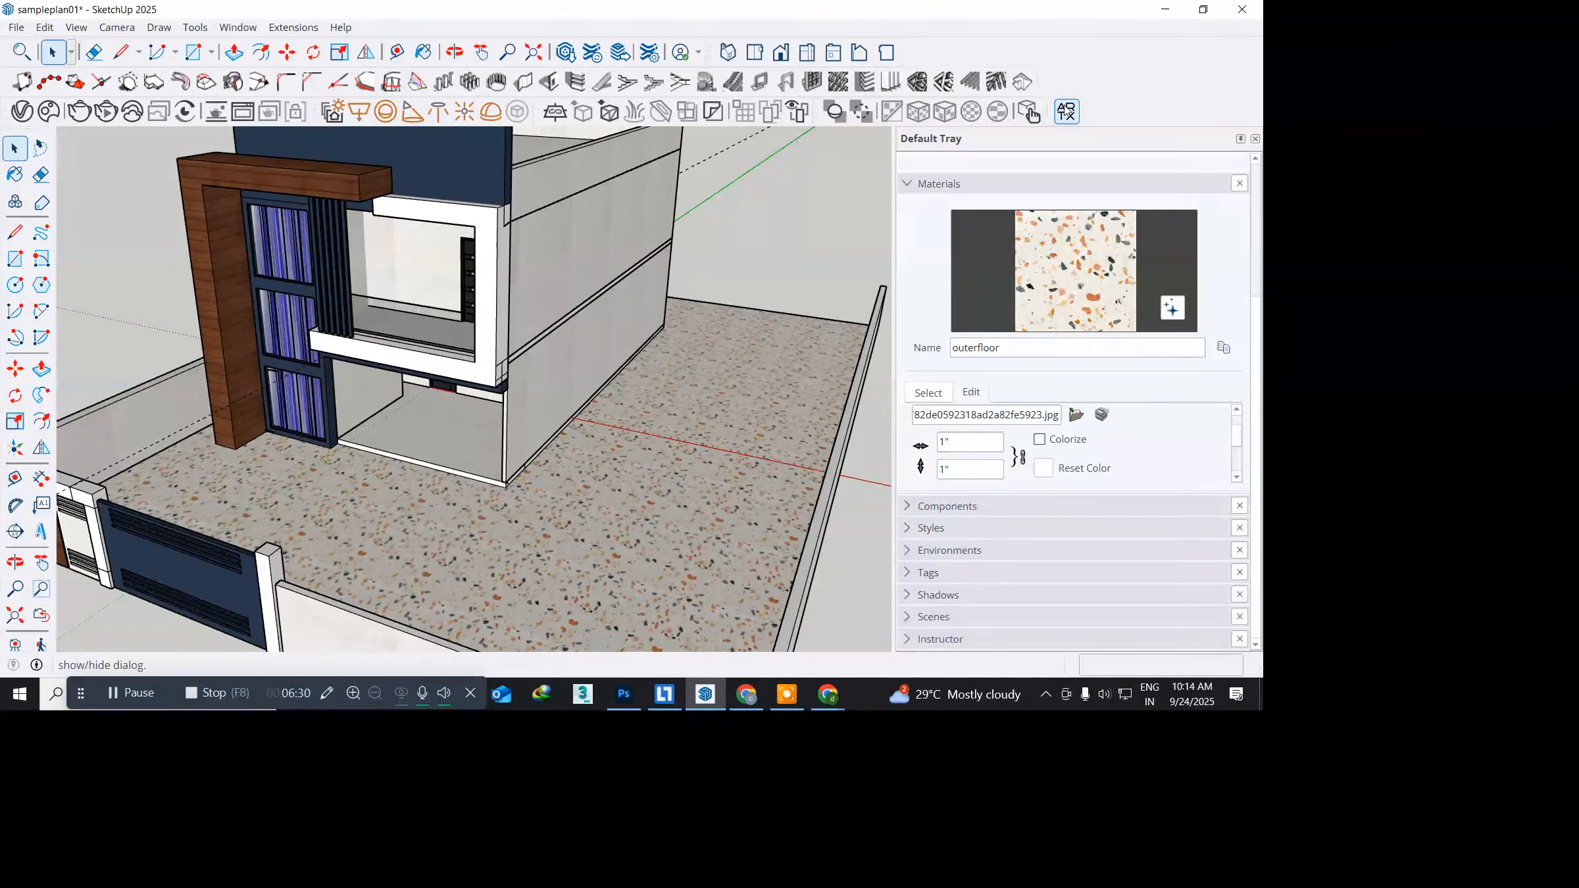
# Step: Browse the Architextures library, including its additional textures, for a paving texture suited to the outdoor ground
pyautogui.click(1067, 112)
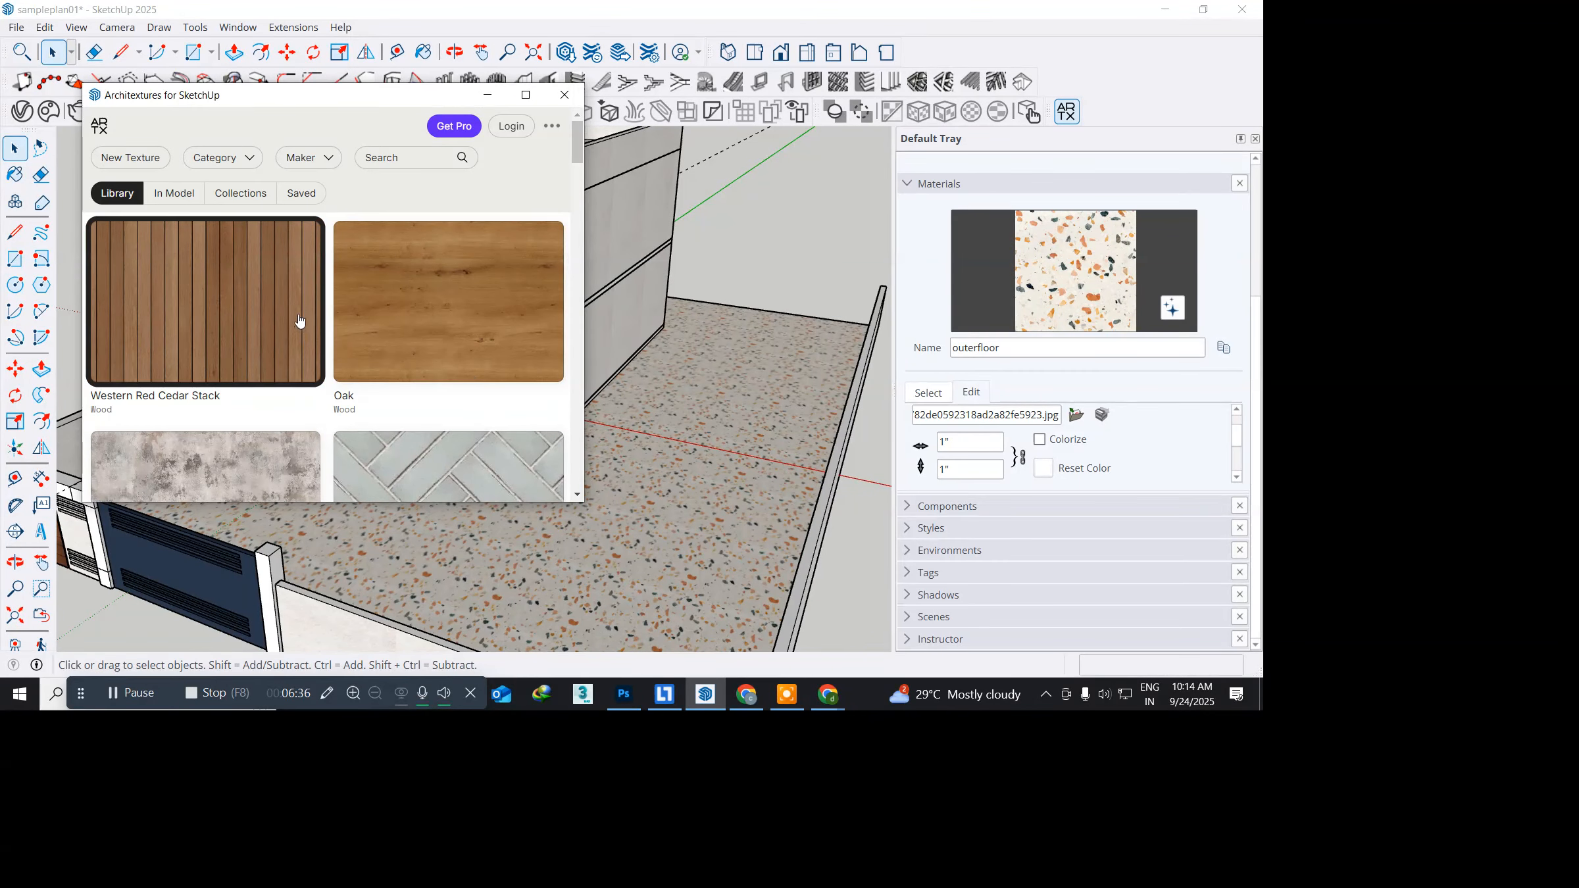
pyautogui.scroll(-5, 296, 310)
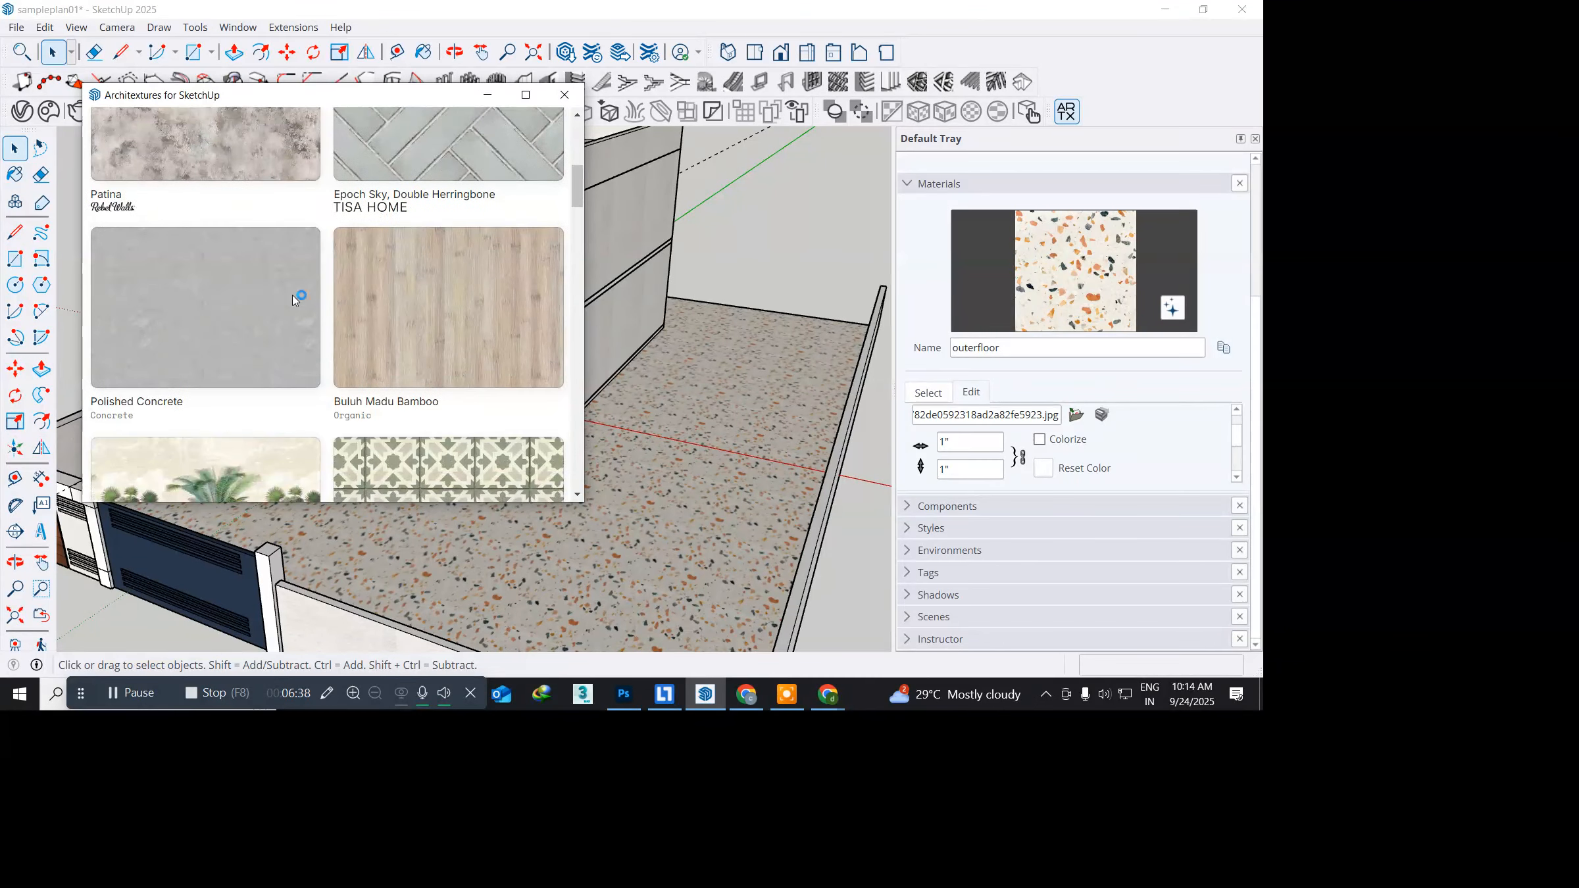
pyautogui.scroll(-5, 294, 300)
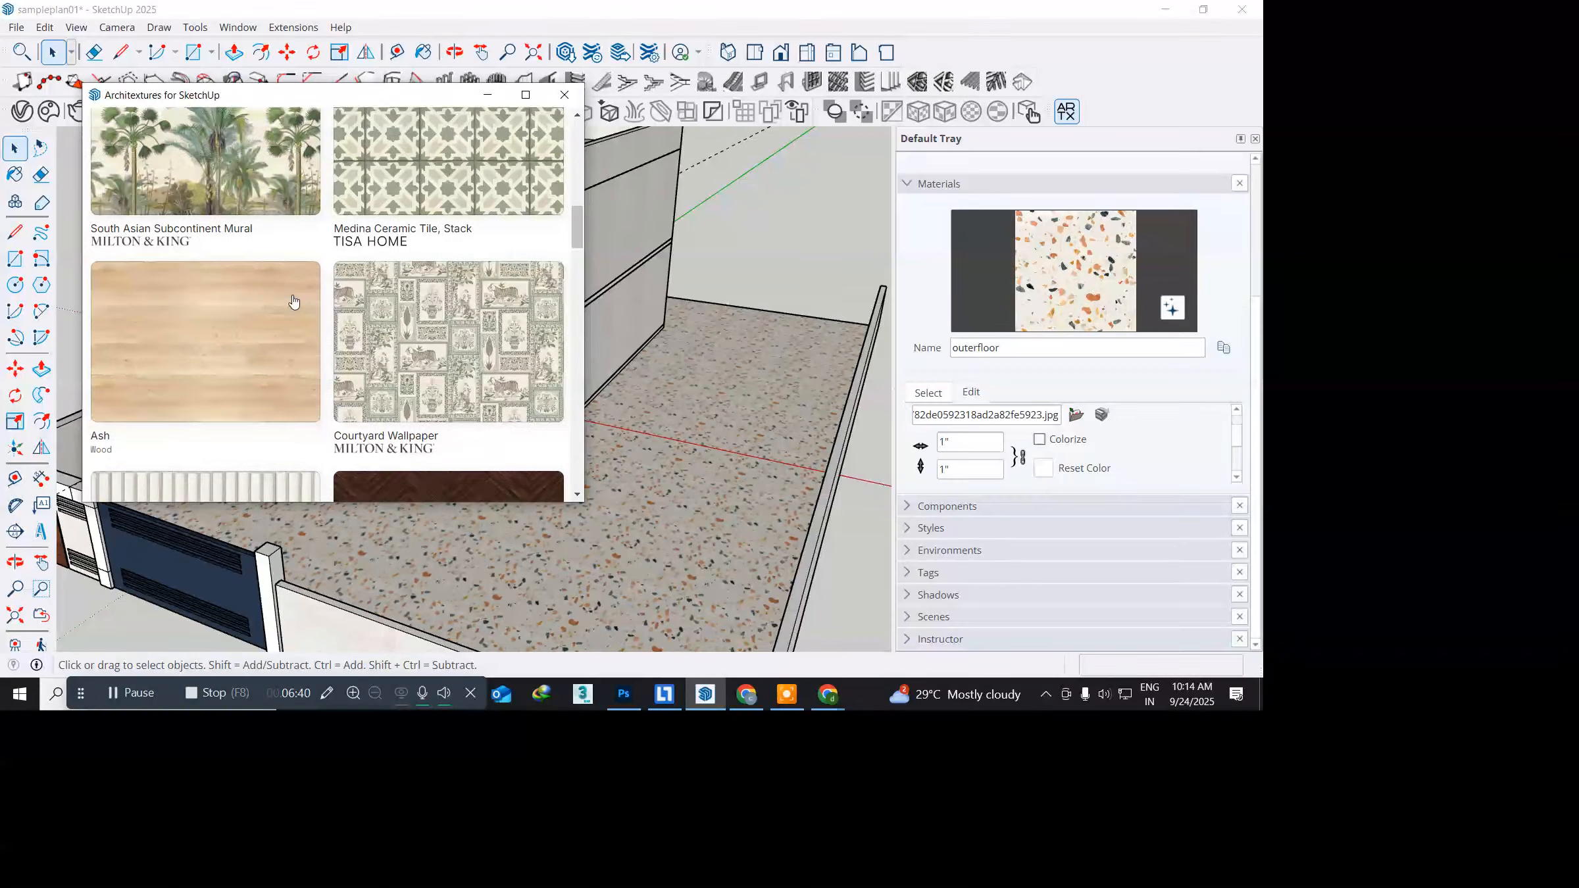
pyautogui.scroll(-1, 294, 303)
pyautogui.scroll(-5, 294, 302)
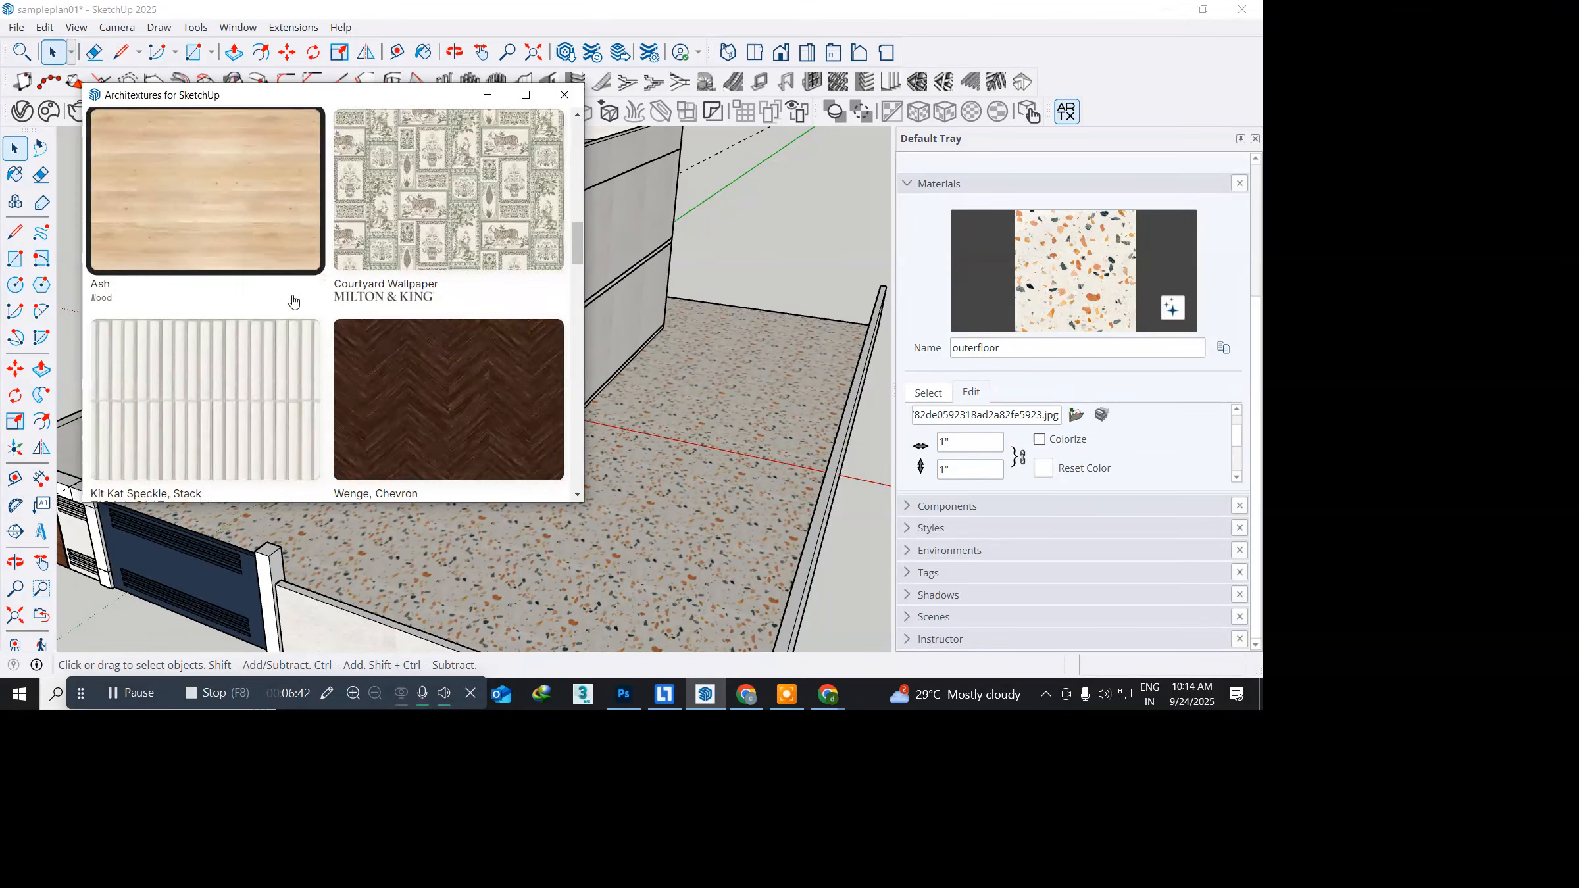
pyautogui.scroll(-5, 293, 301)
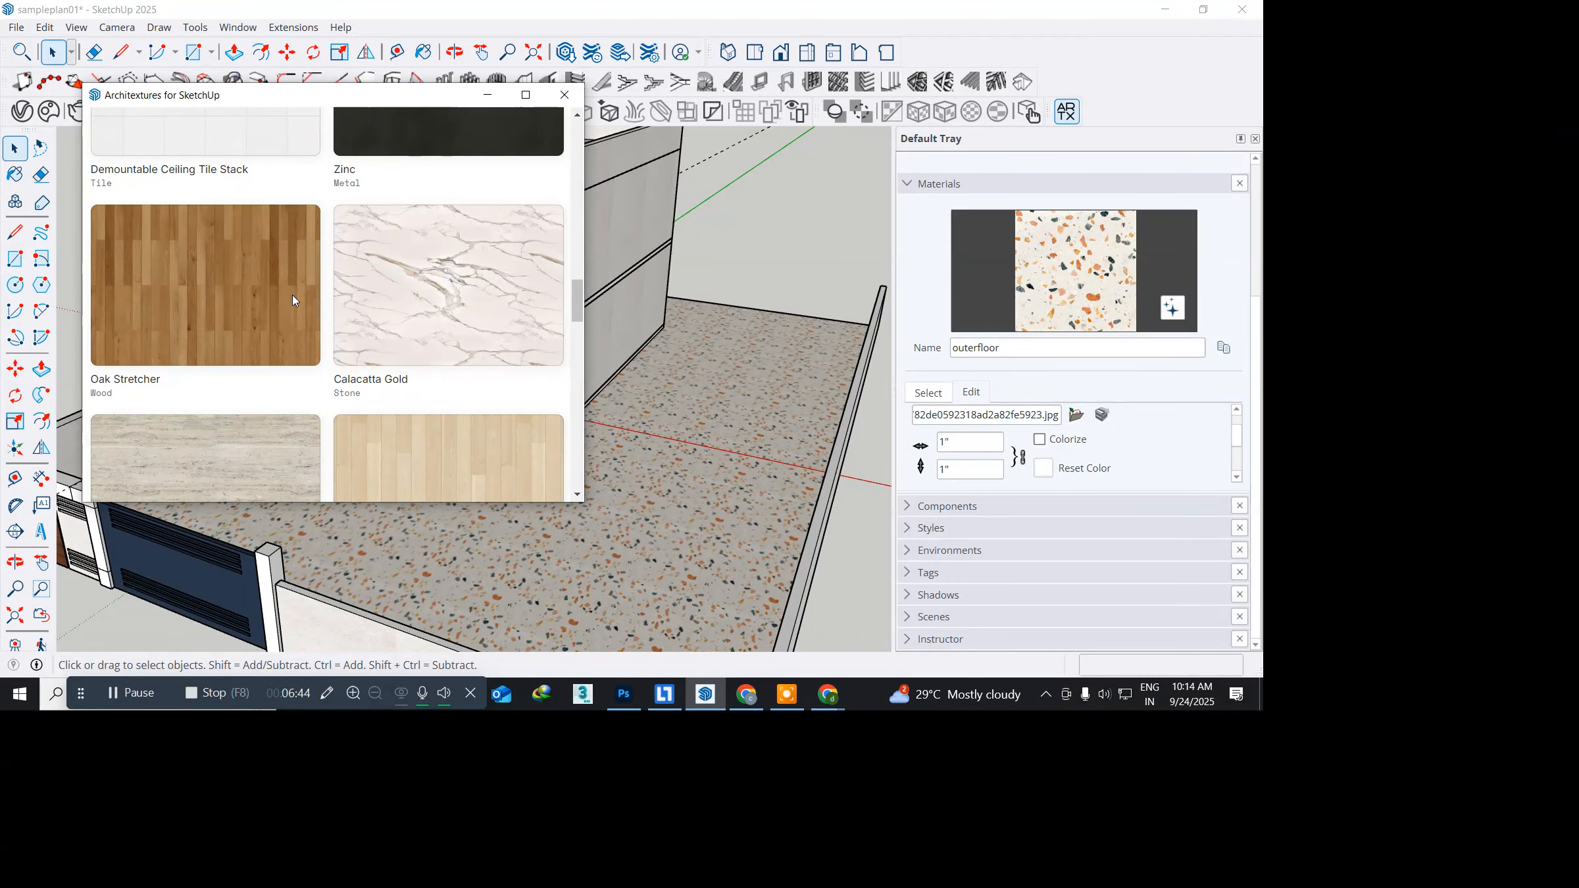
pyautogui.scroll(-3, 293, 302)
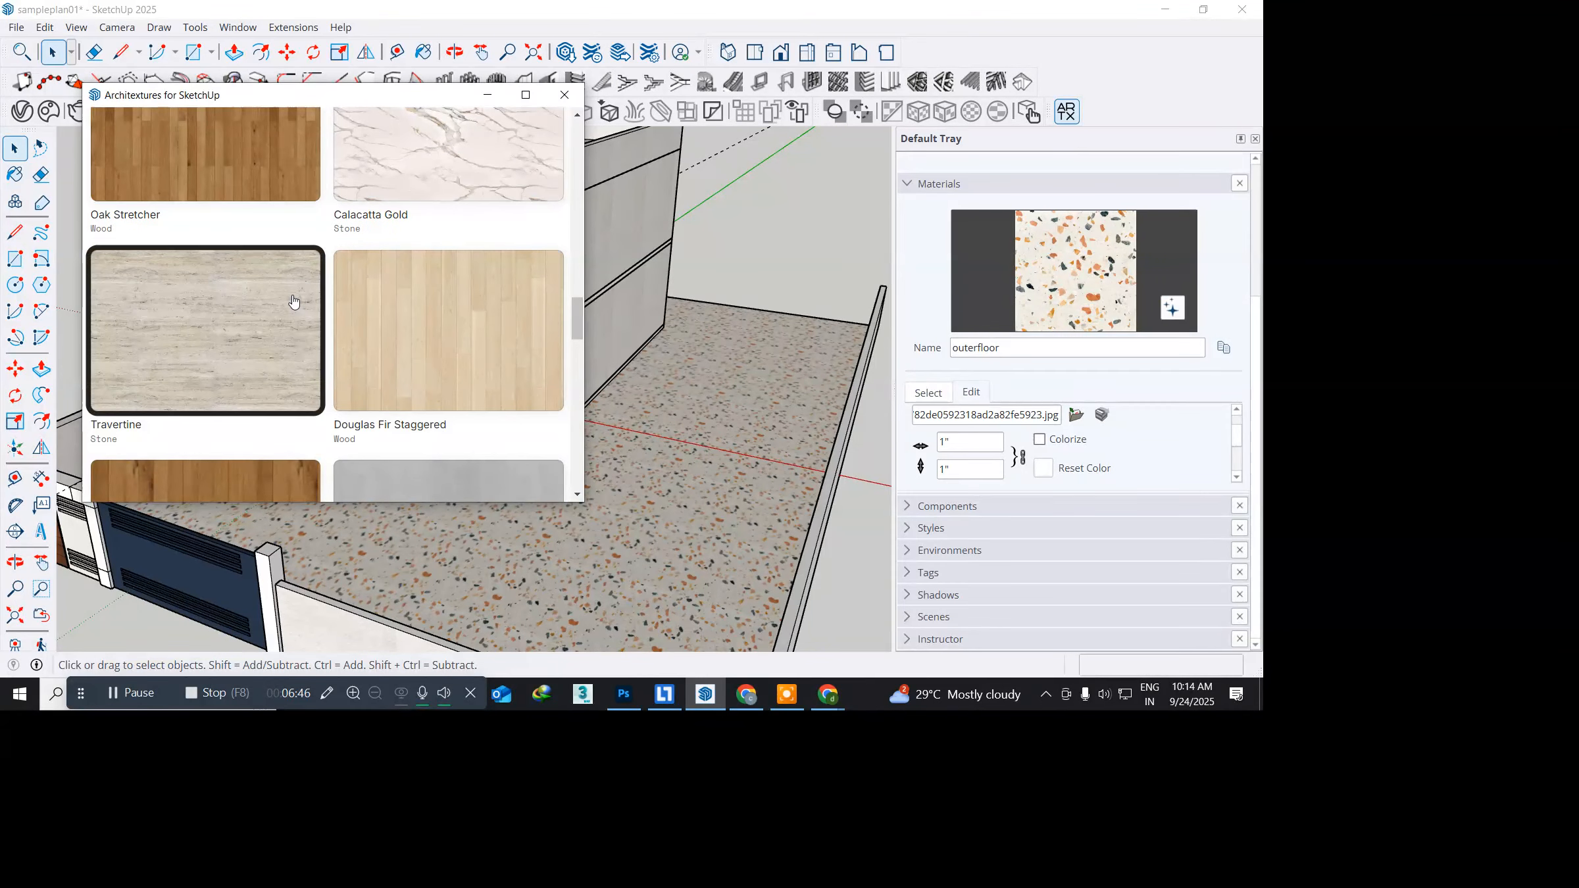
pyautogui.scroll(-3, 293, 302)
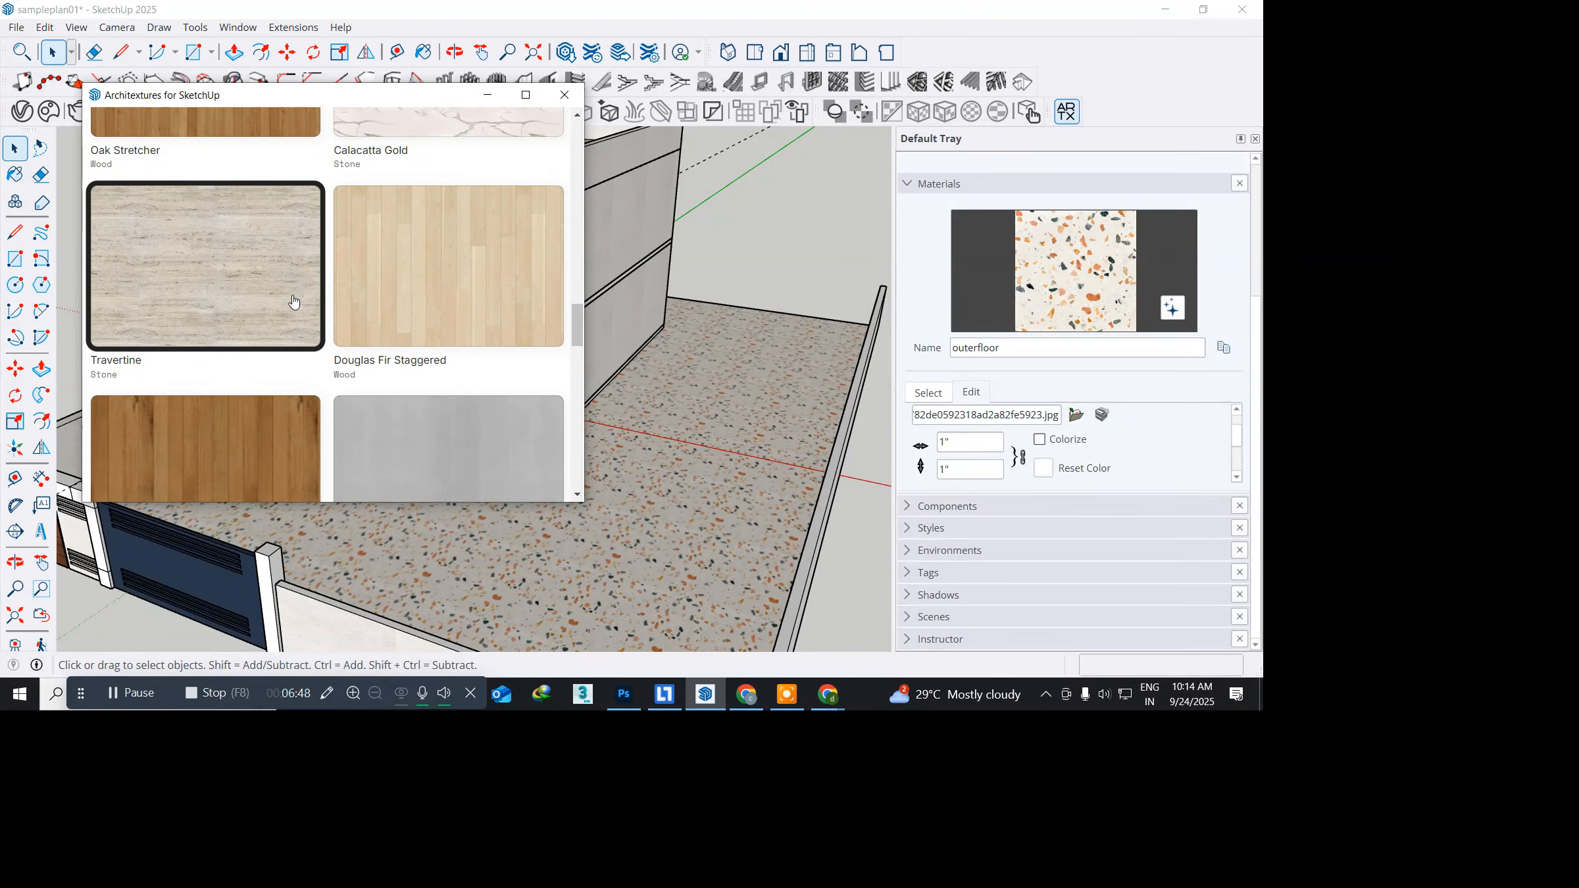
pyautogui.scroll(-1, 294, 302)
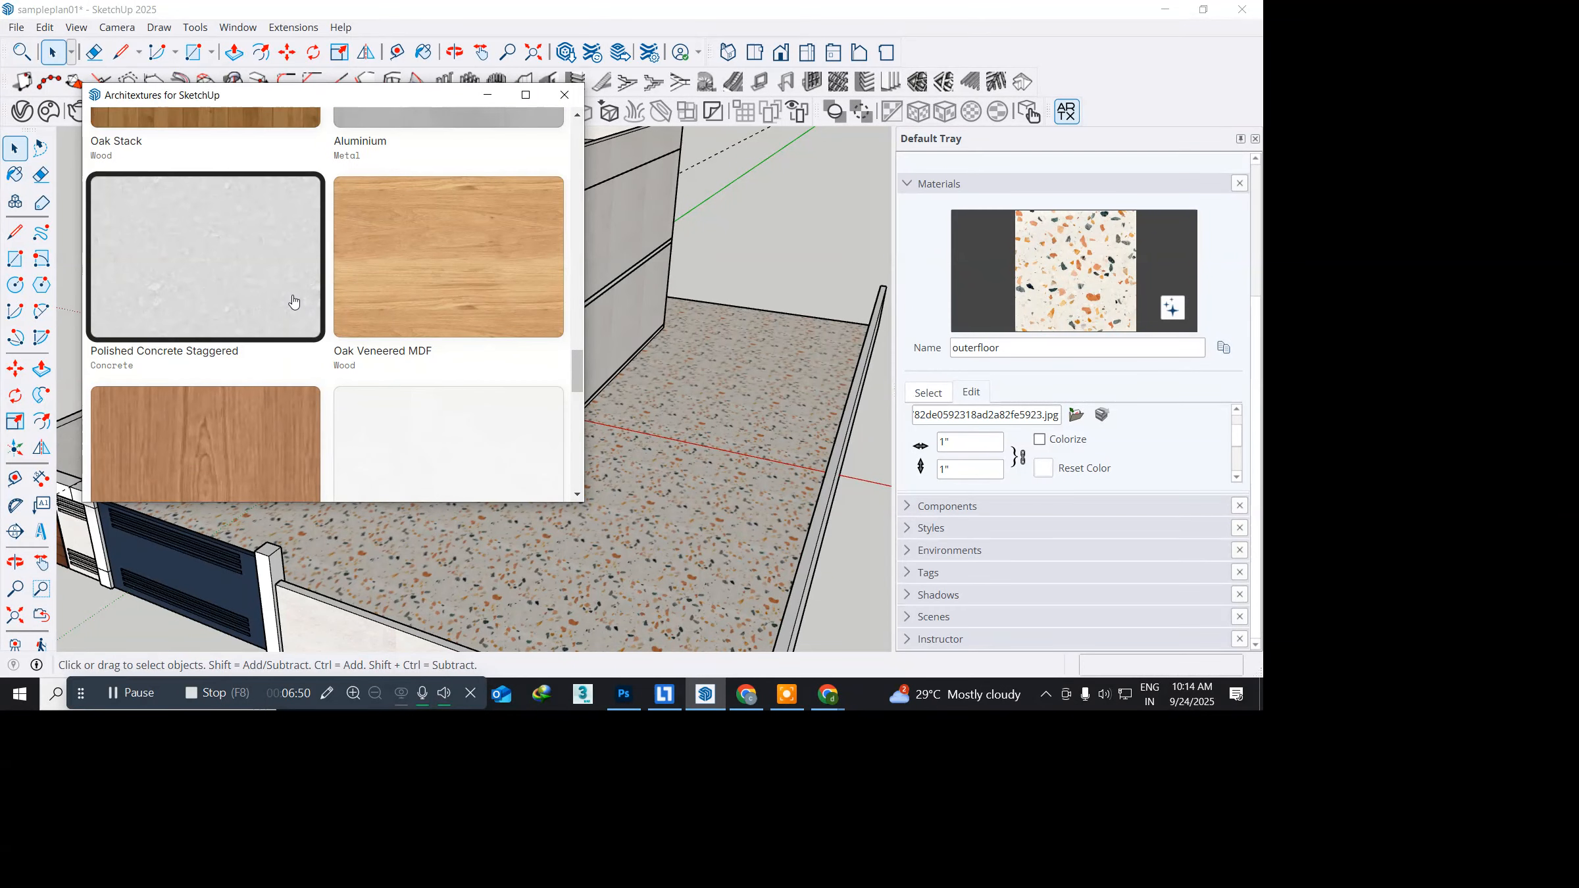
pyautogui.scroll(-10, 293, 301)
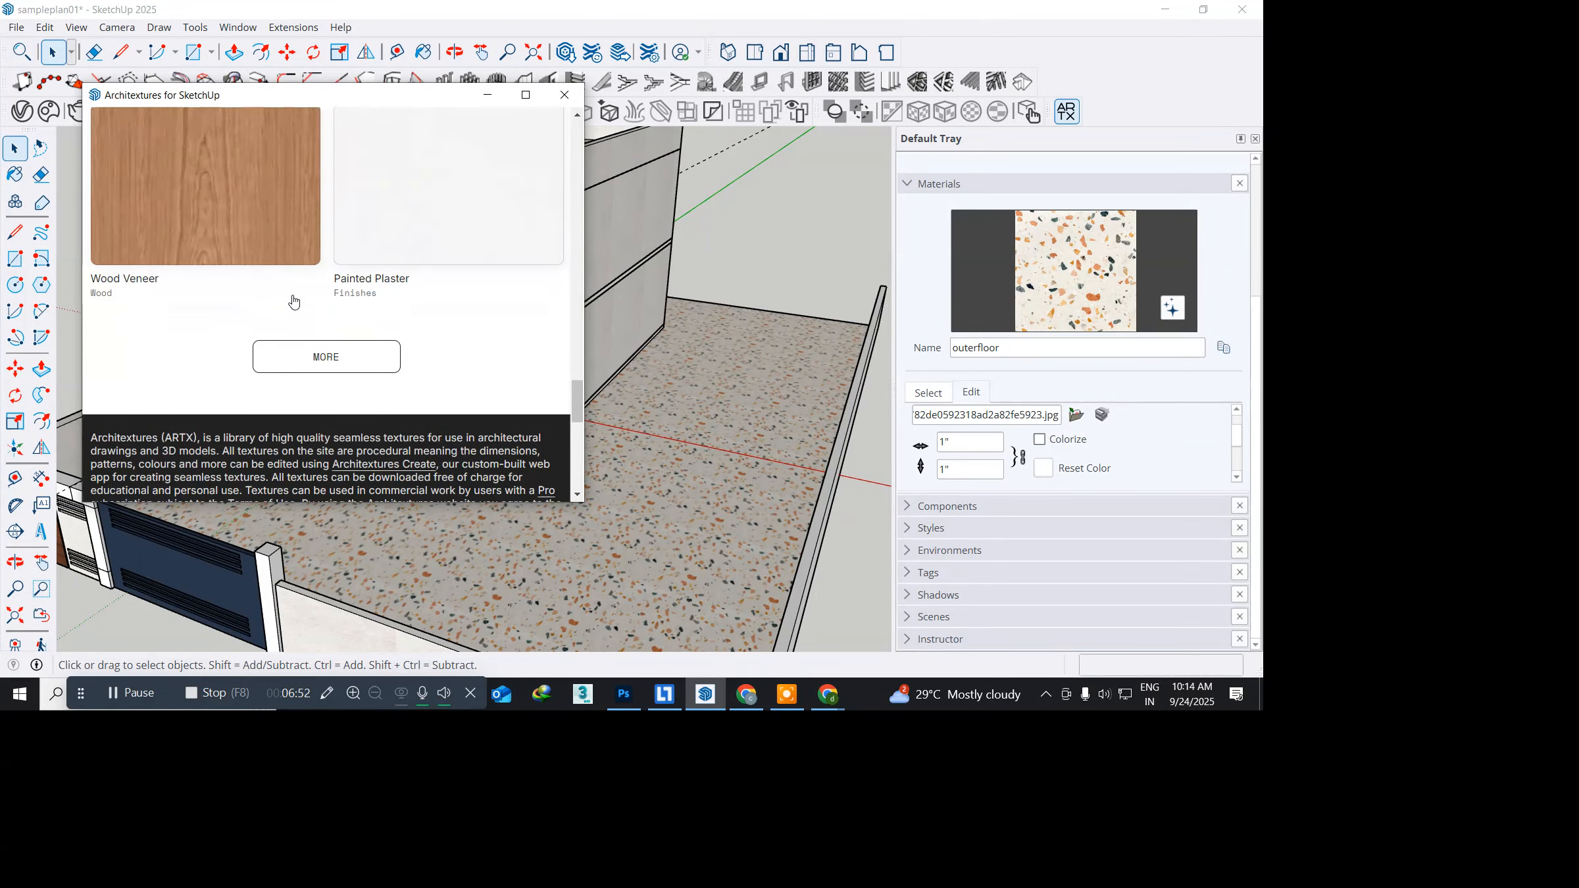
pyautogui.scroll(5, 293, 301)
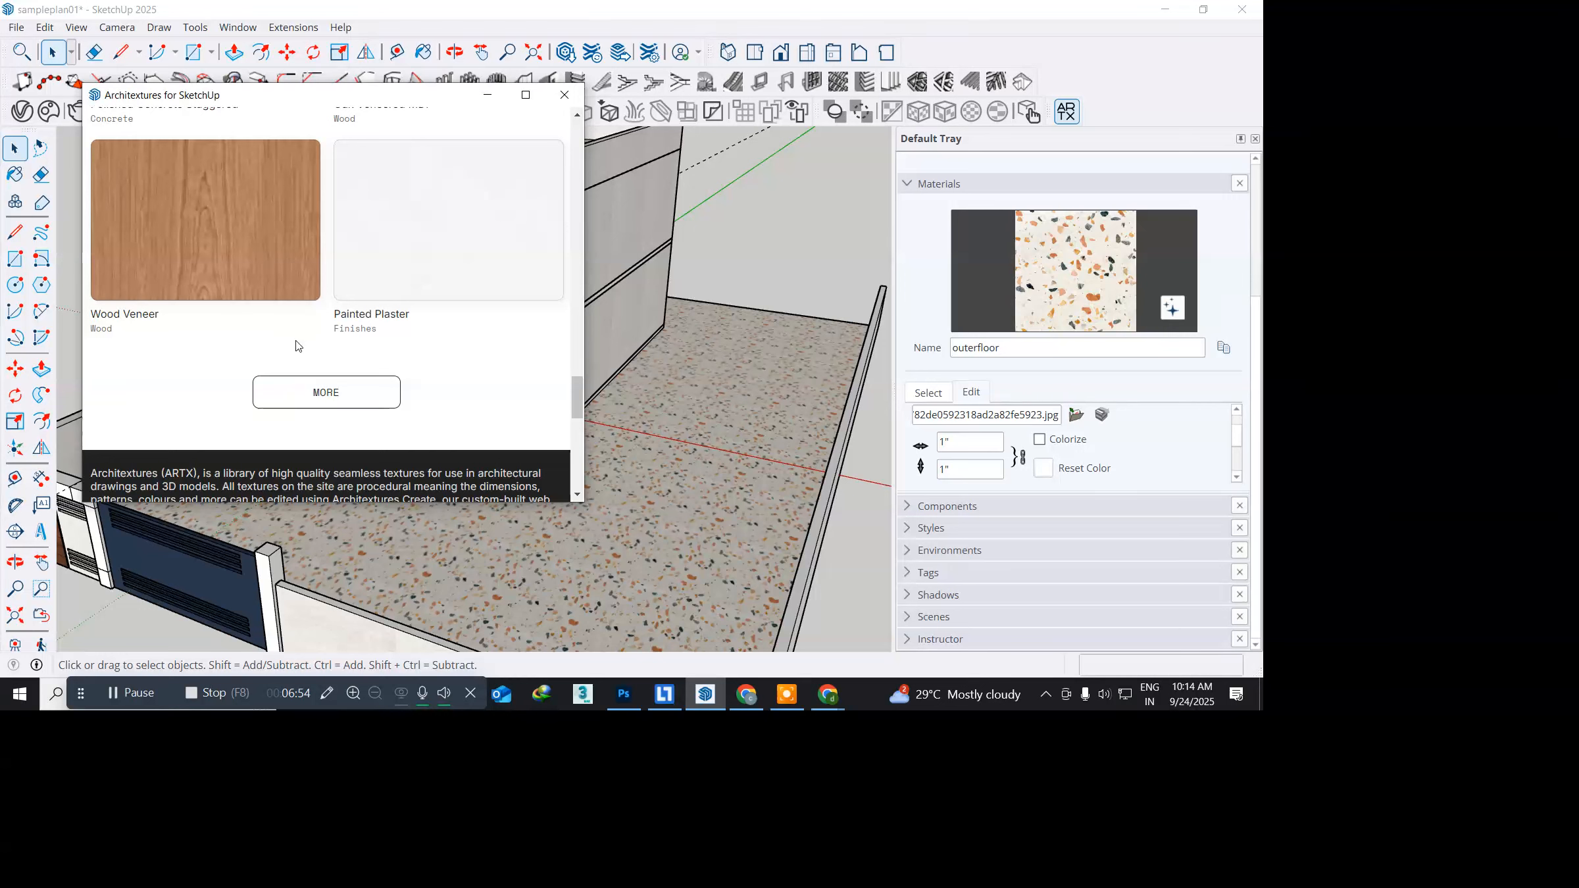
pyautogui.click(308, 392)
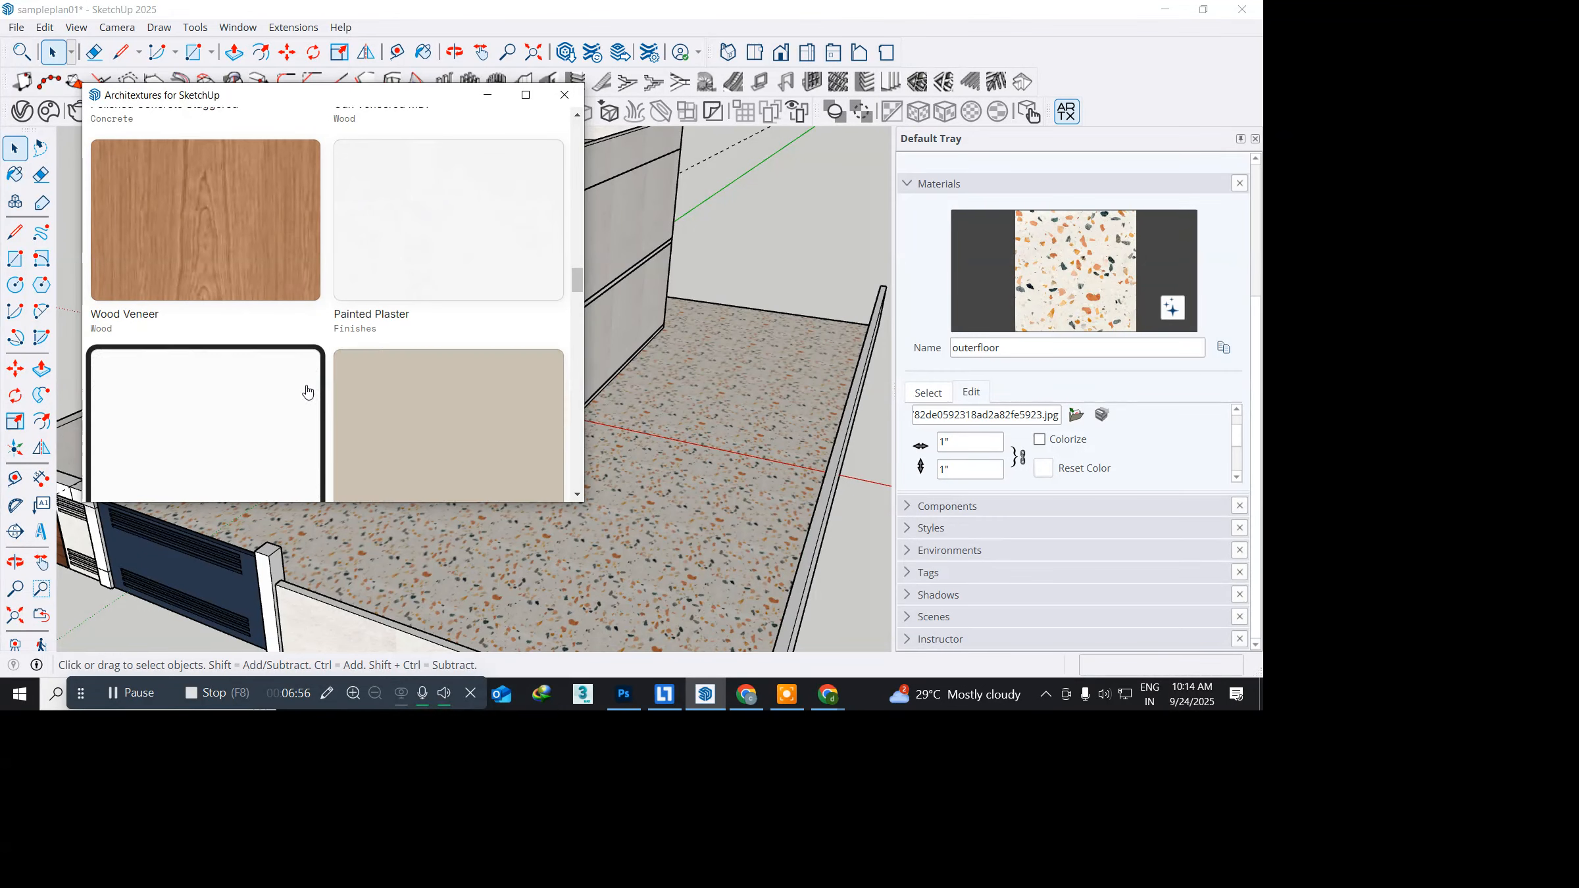
pyautogui.scroll(-6, 323, 364)
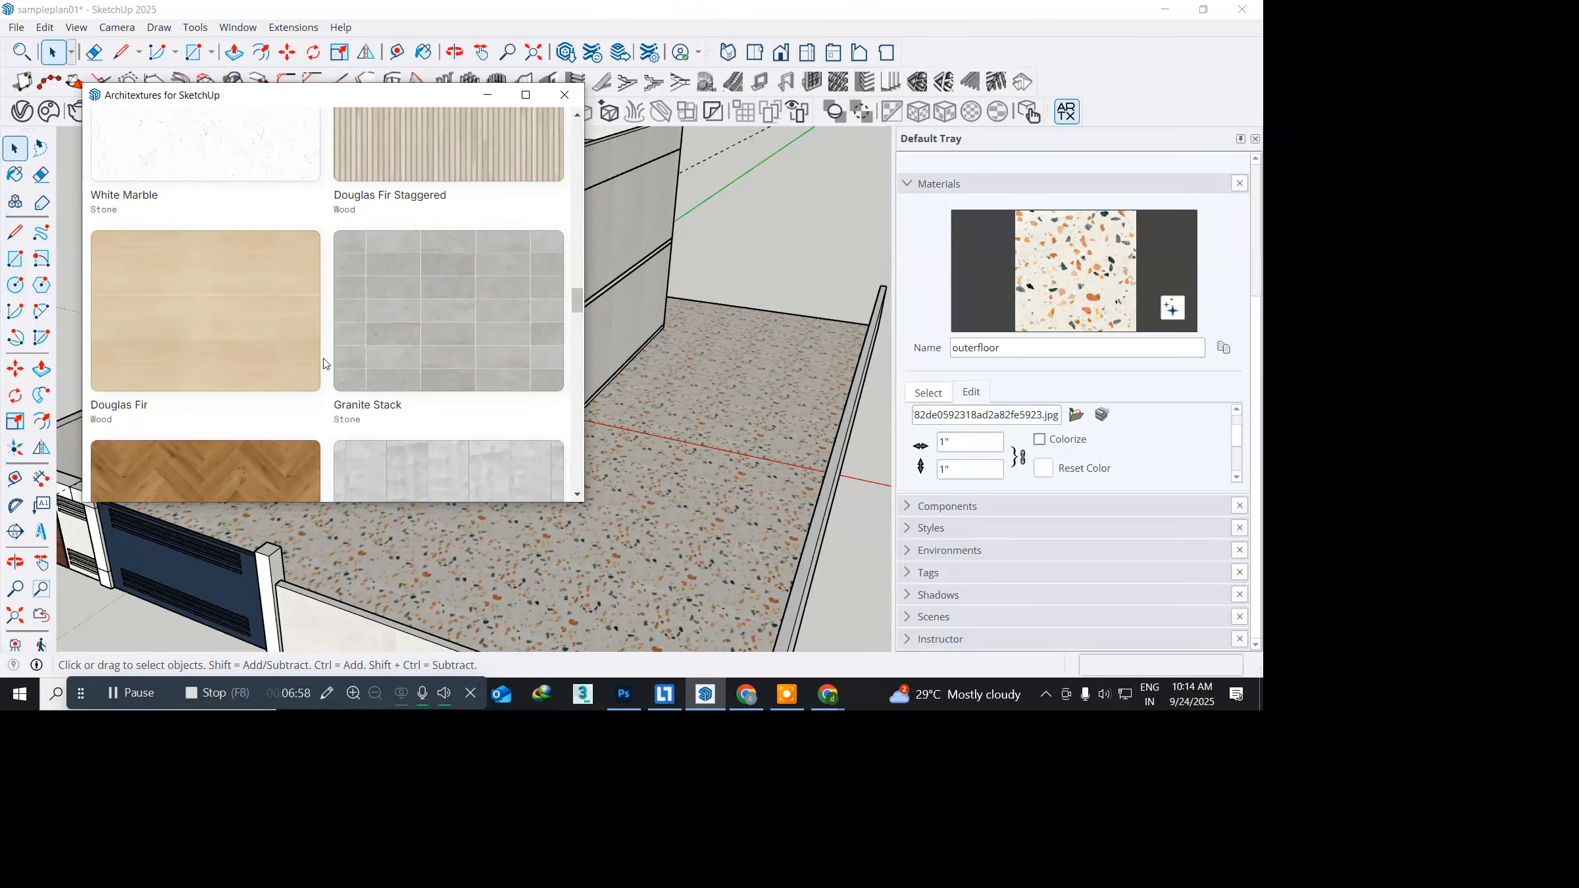
pyautogui.scroll(-1, 323, 364)
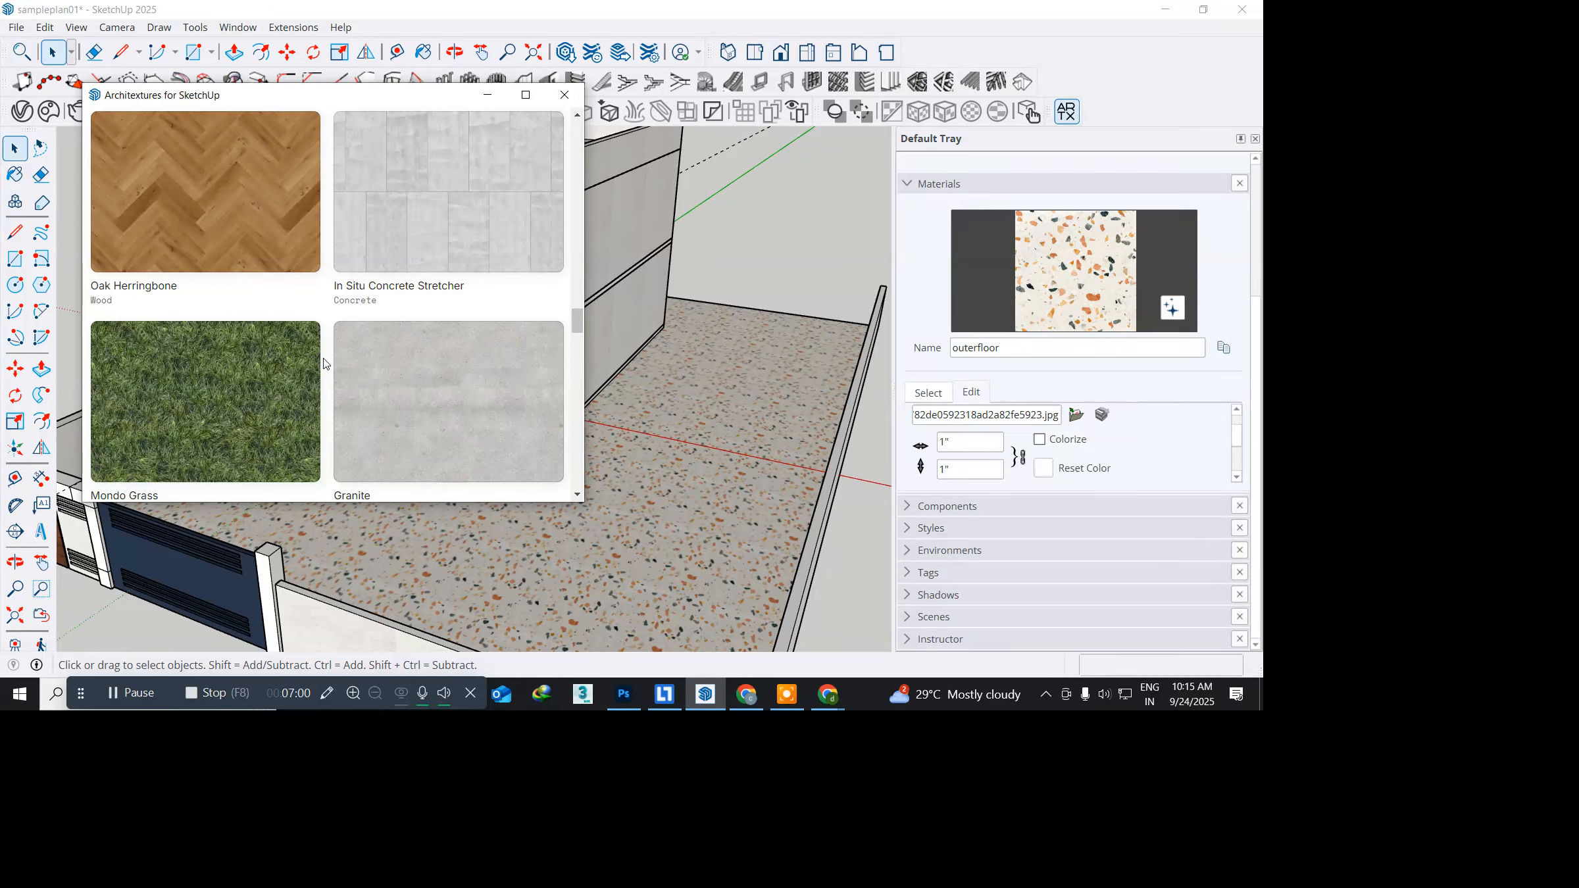
pyautogui.scroll(5, 324, 364)
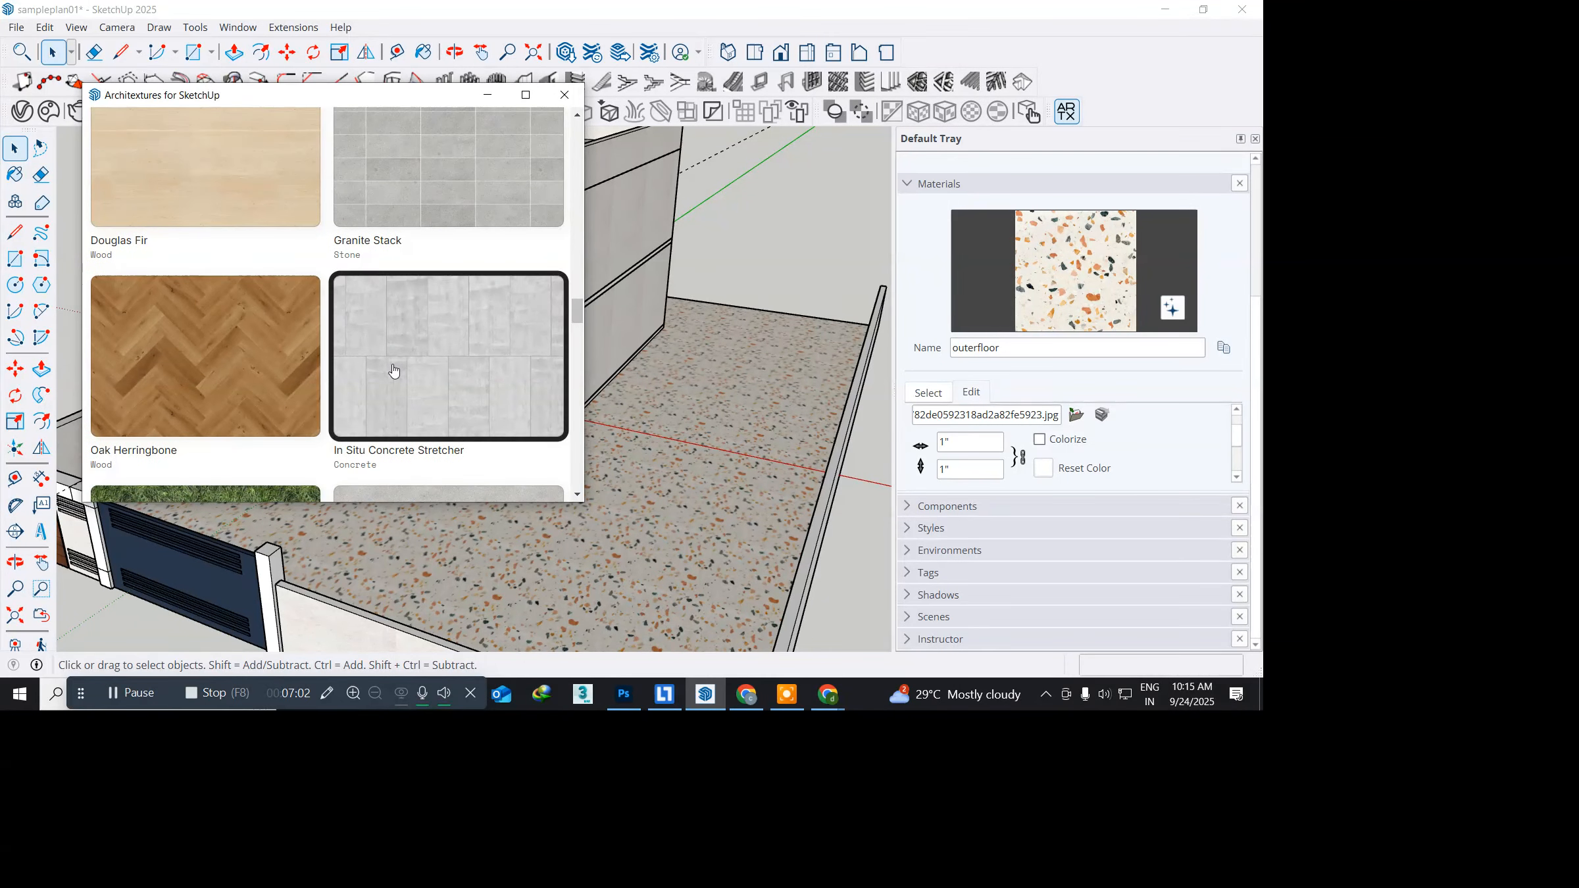
# Step: Import the In Situ Concrete Stretcher texture from Architextures as a model material and close the library window
pyautogui.click(441, 370)
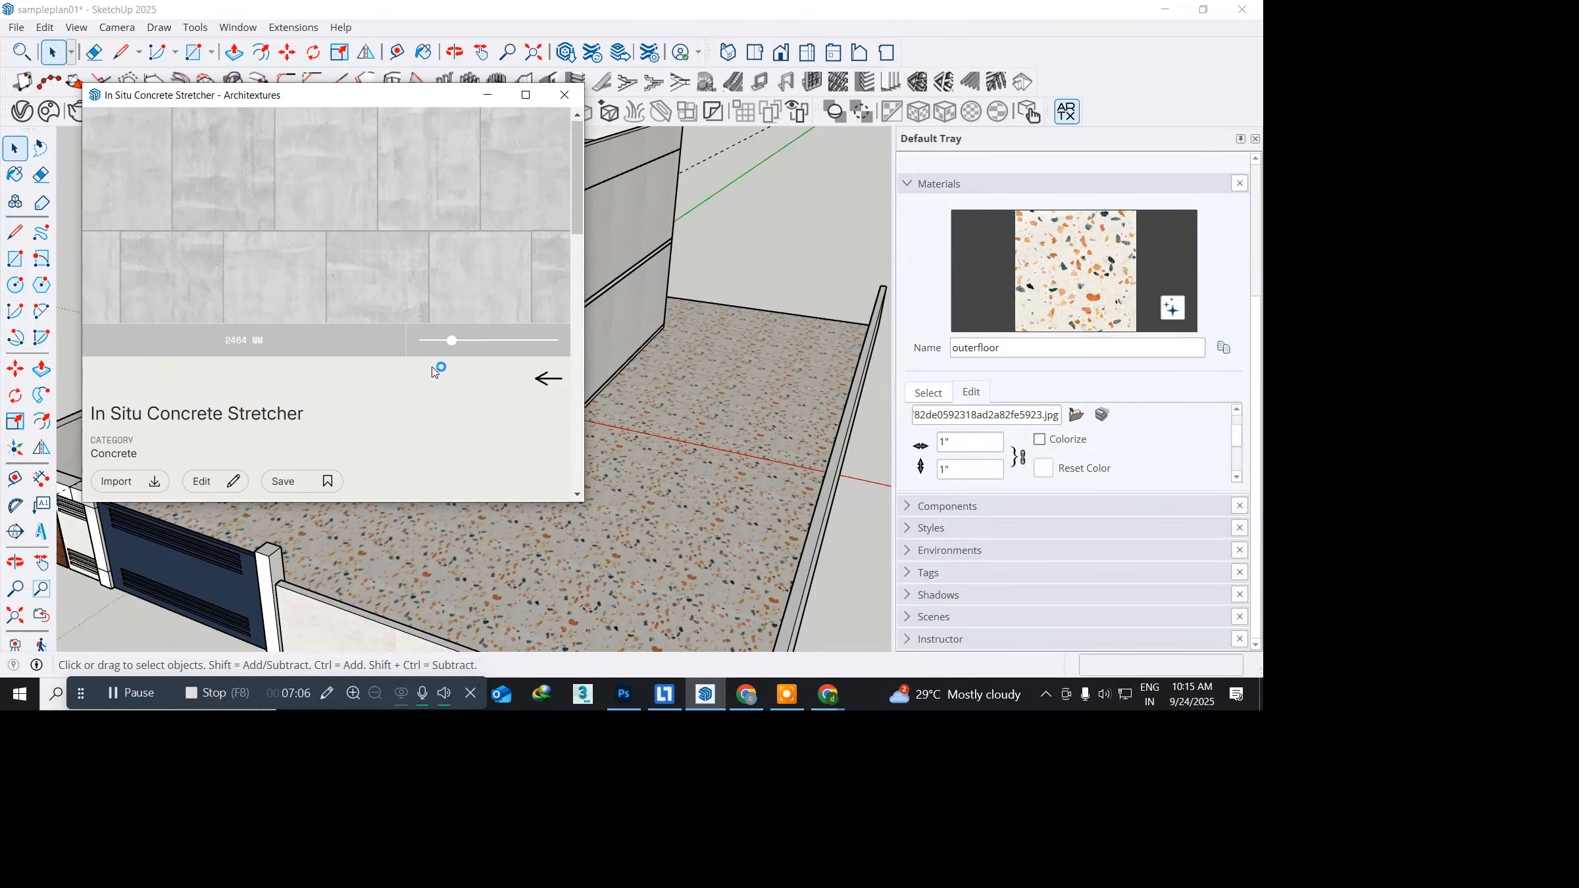
pyautogui.scroll(-3, 435, 371)
pyautogui.scroll(1, 433, 372)
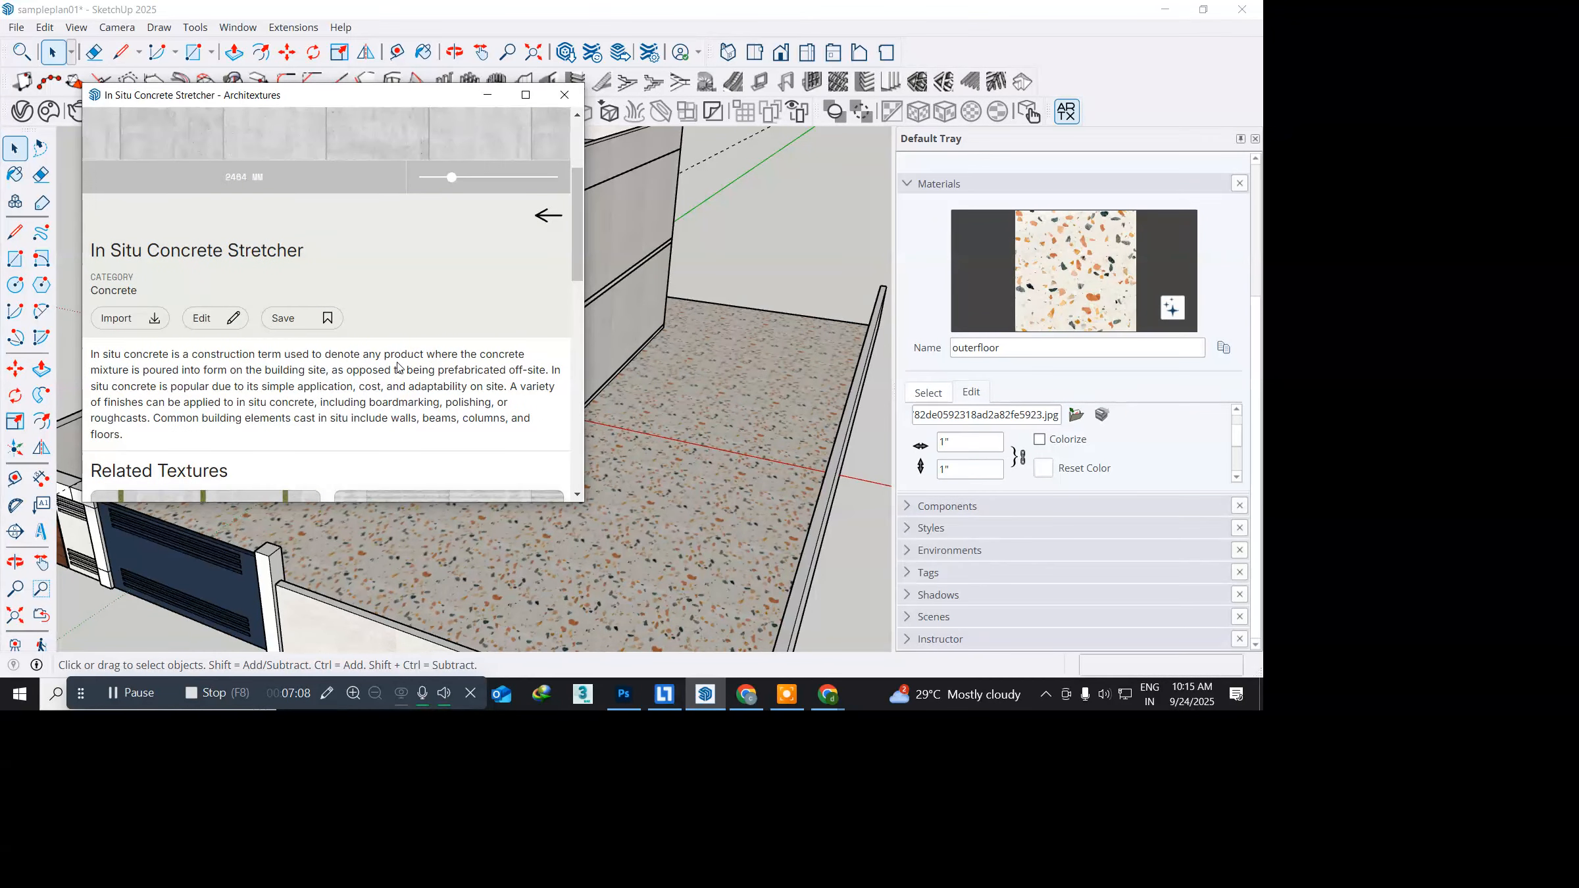
pyautogui.click(120, 319)
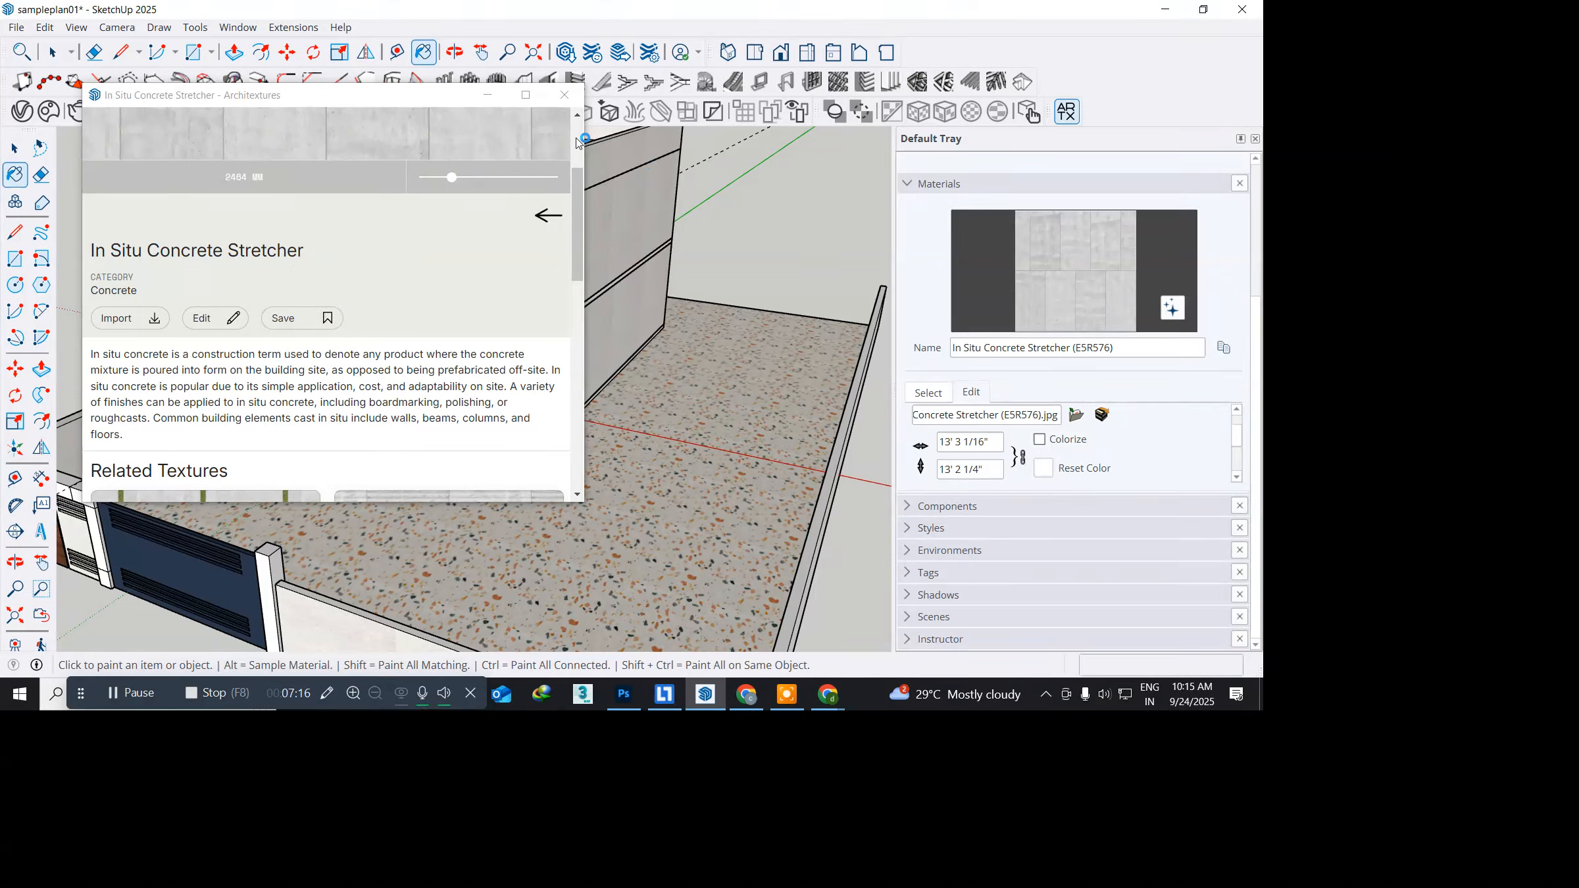
pyautogui.click(559, 97)
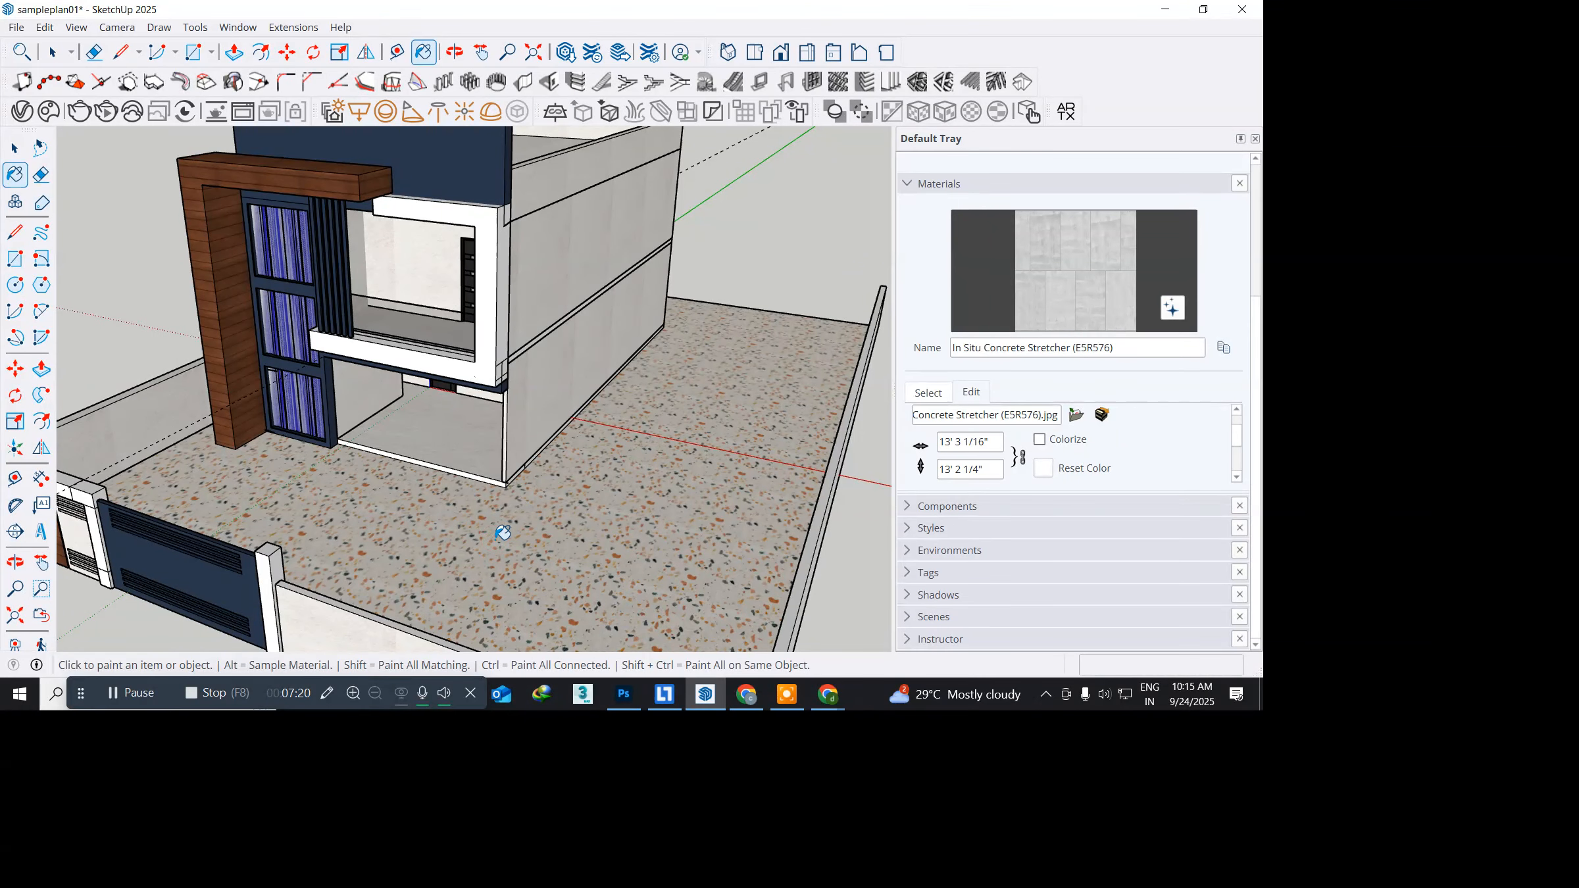
# Step: Paint the outdoor ground face inside its group with the In Situ Concrete Stretcher material and leave the group
pyautogui.click(15, 150)
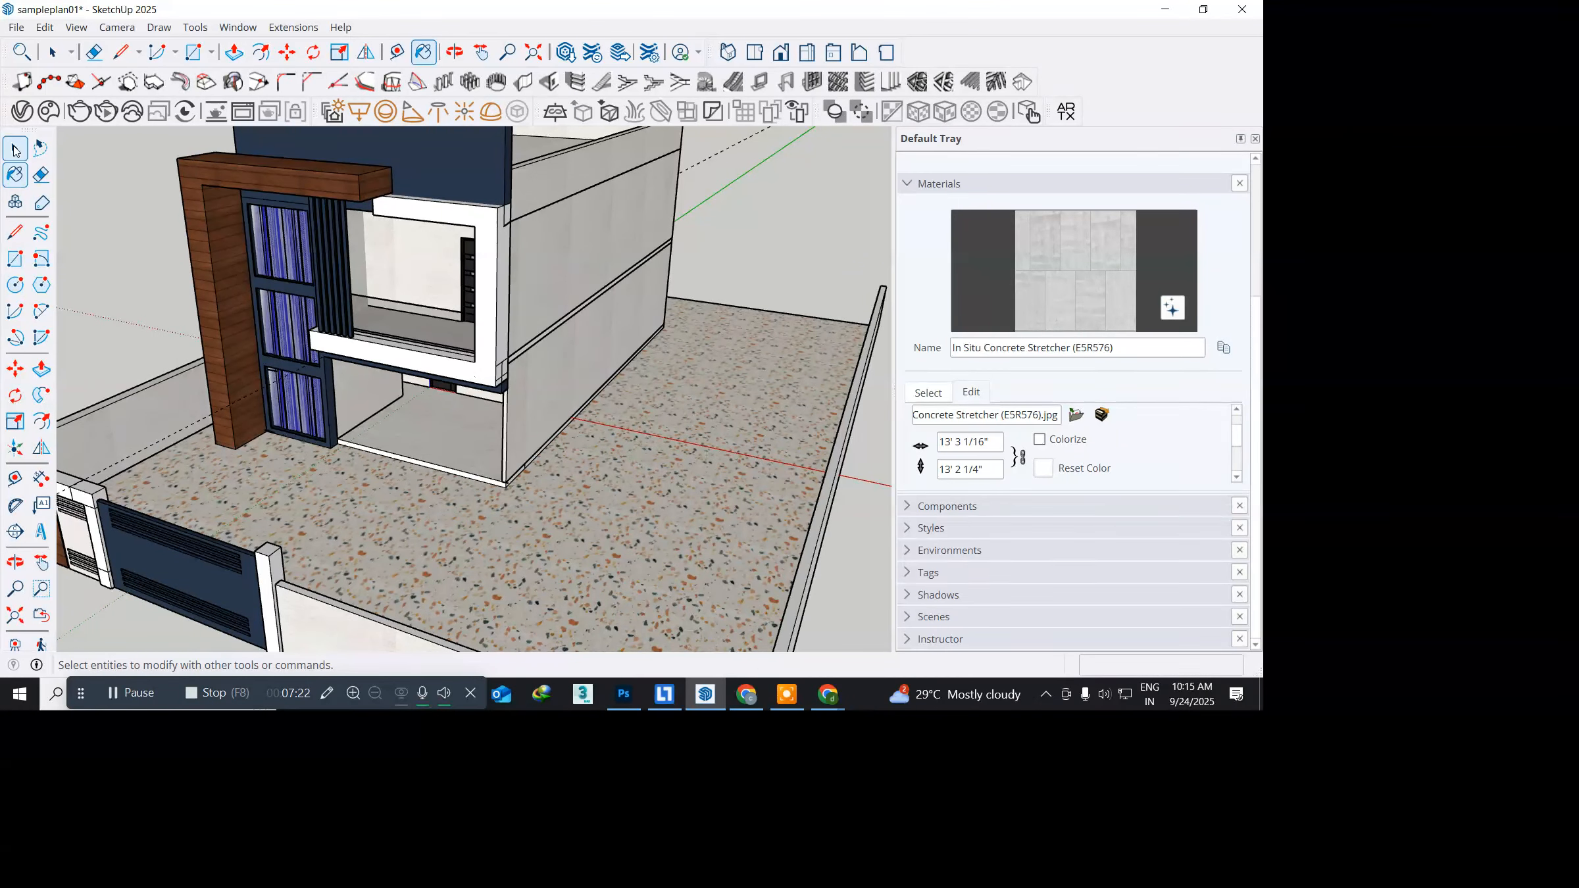
pyautogui.doubleClick(525, 526)
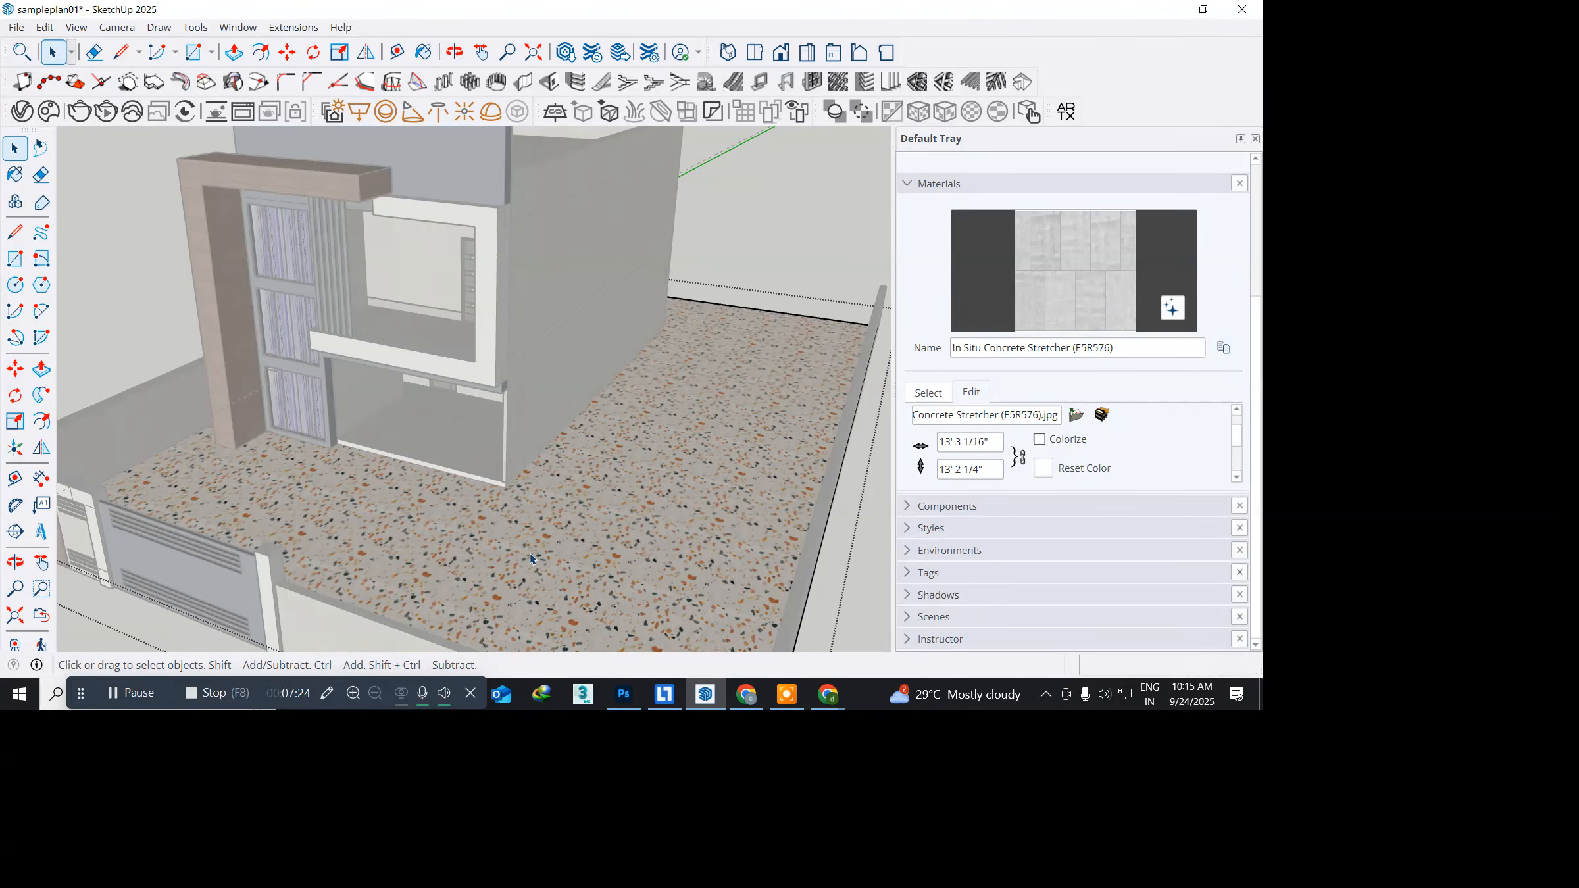
pyautogui.click(532, 563)
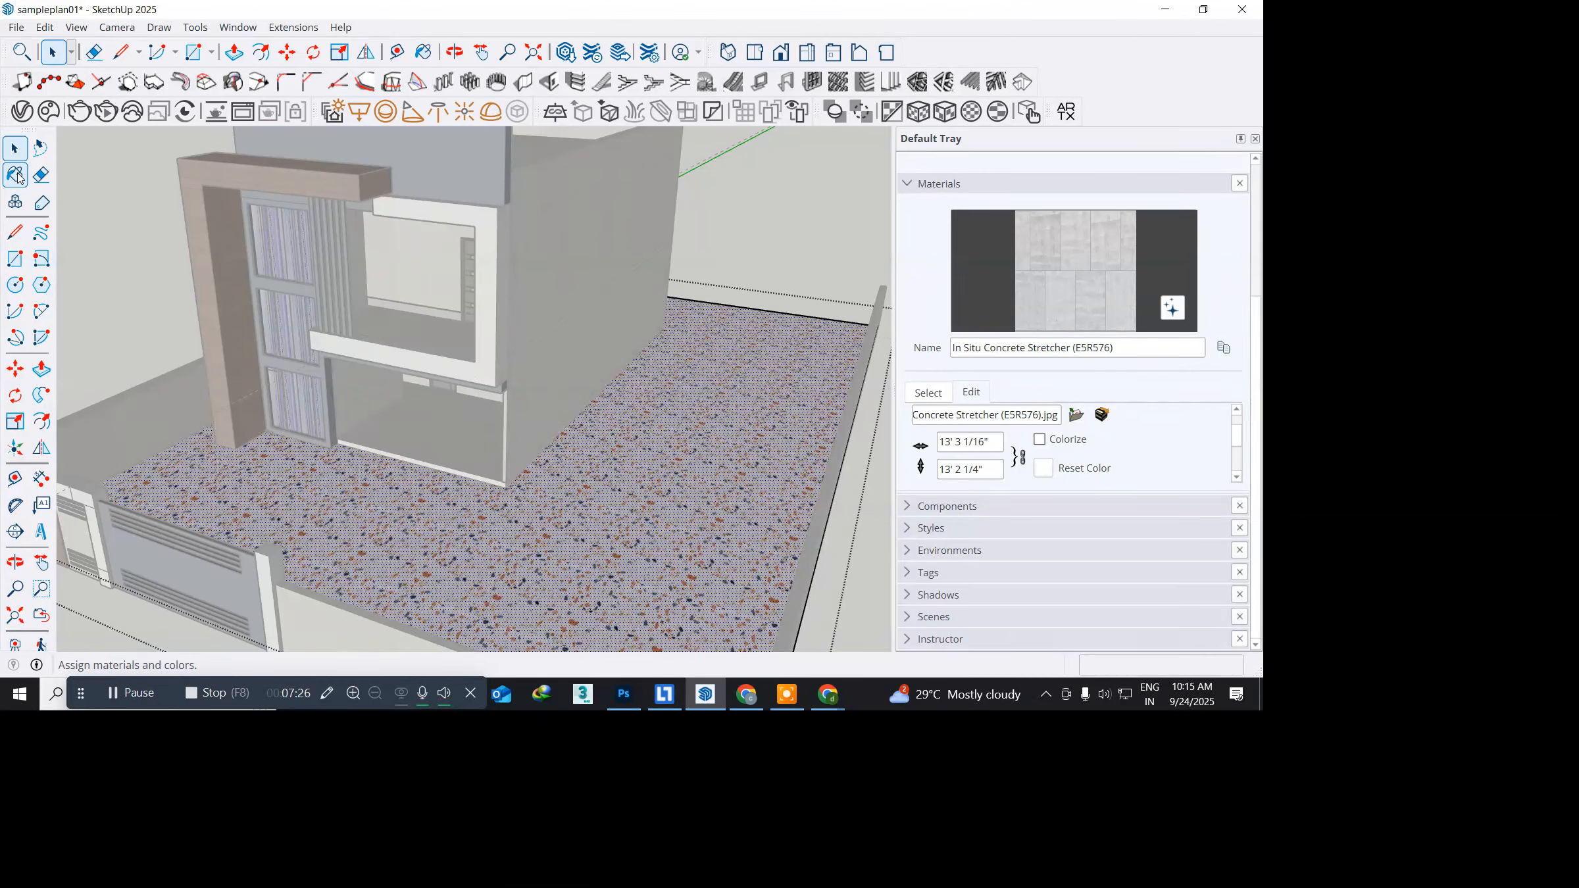
pyautogui.click(14, 175)
pyautogui.click(592, 520)
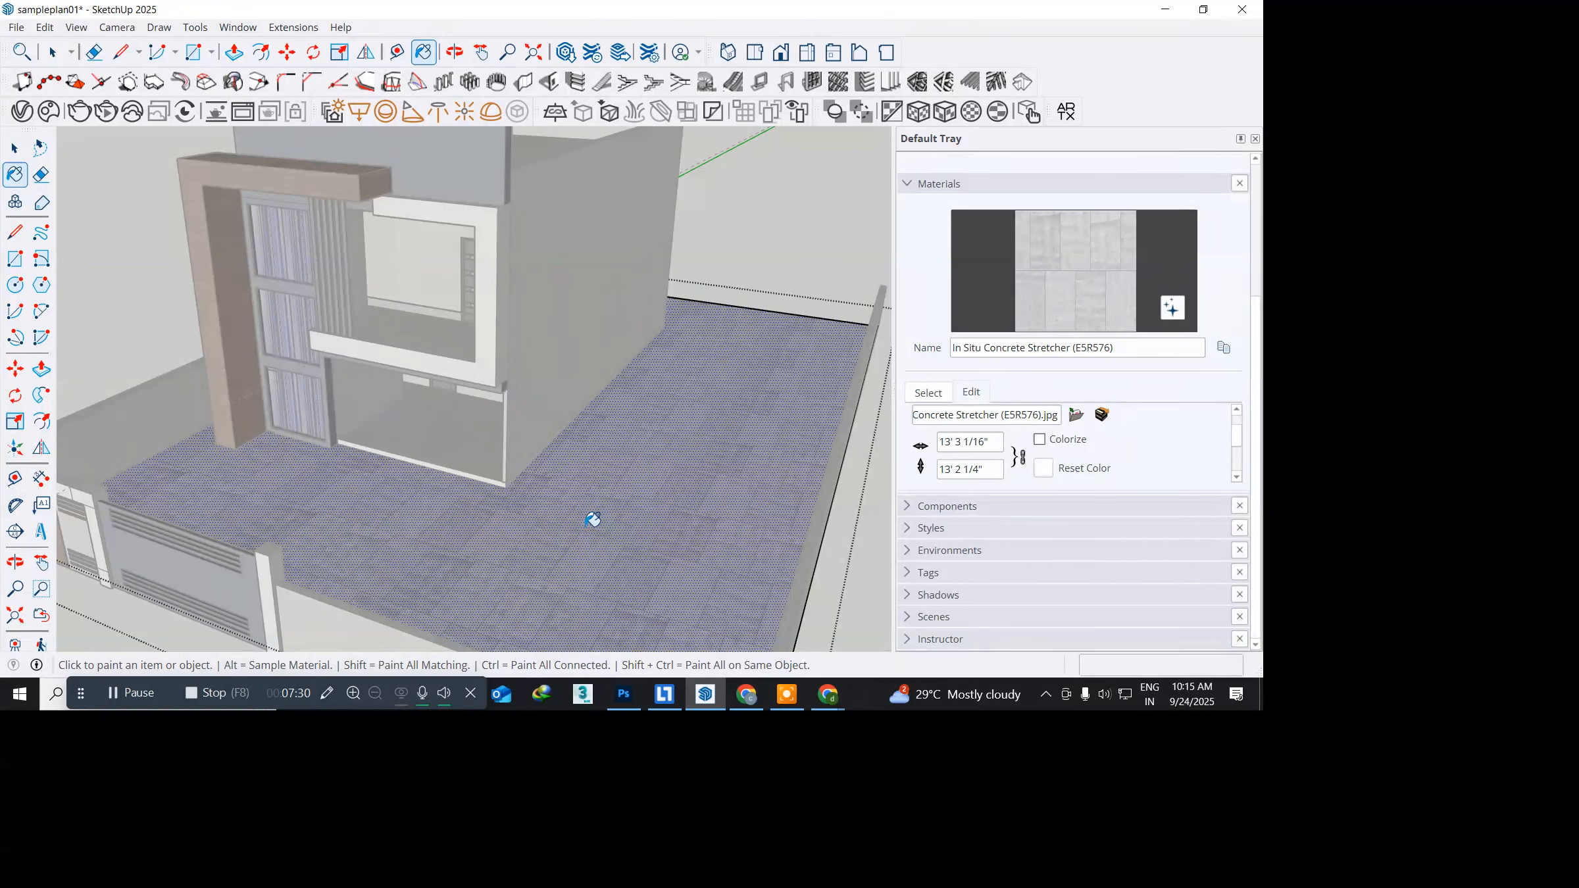
pyautogui.click(23, 153)
pyautogui.click(15, 150)
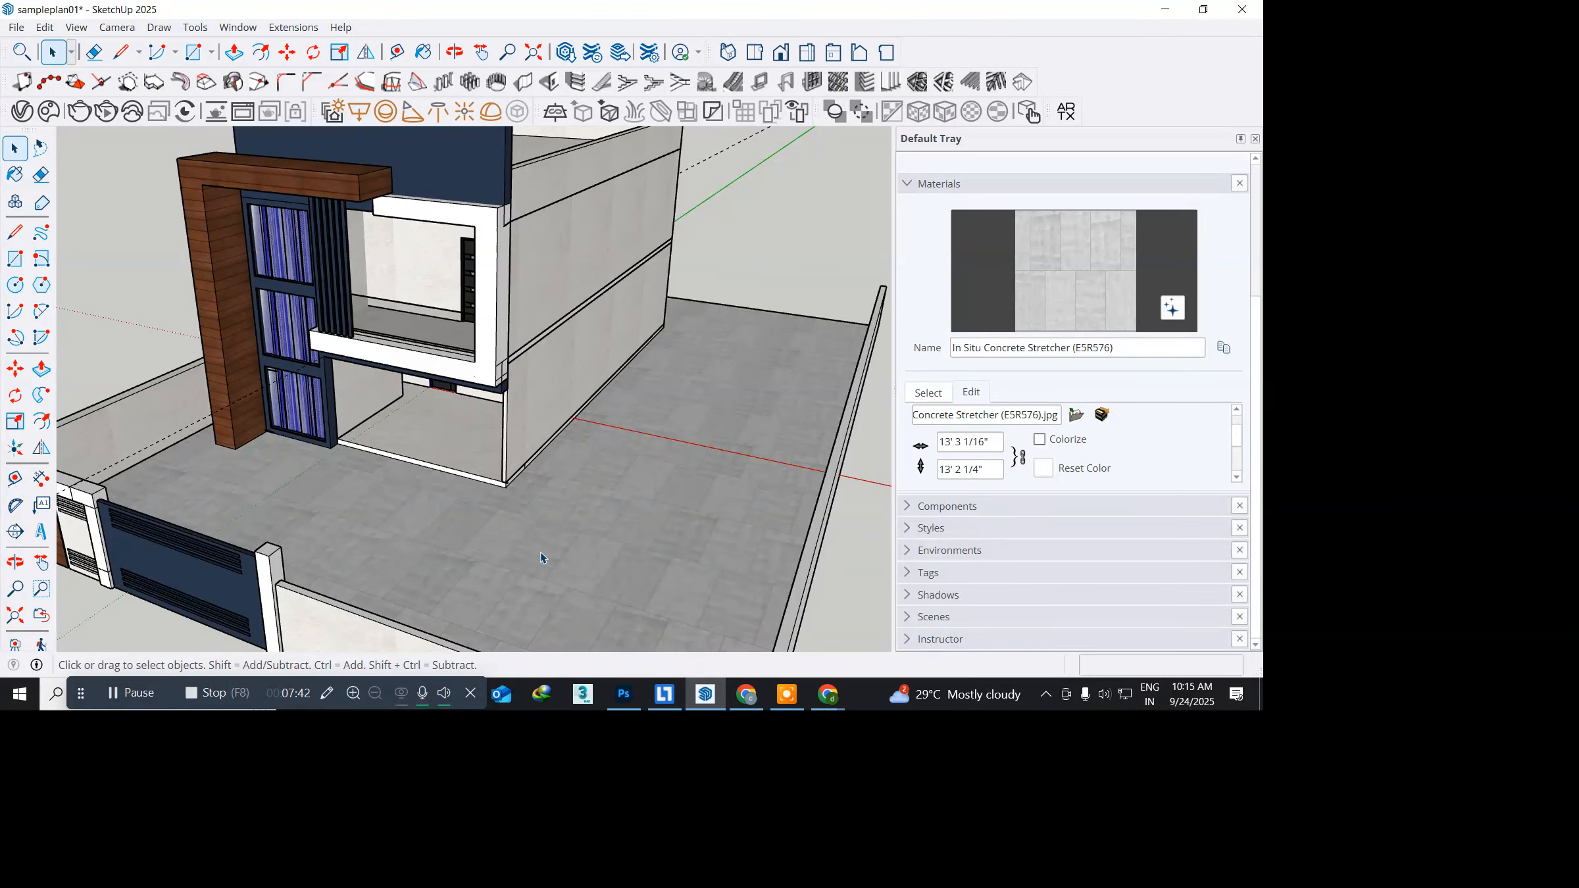
# Step: Open the porch floor slab group for editing and select its top face
pyautogui.press('o')
pyautogui.moveTo(537, 553); pyautogui.dragTo(813, 560)
pyautogui.press('space')
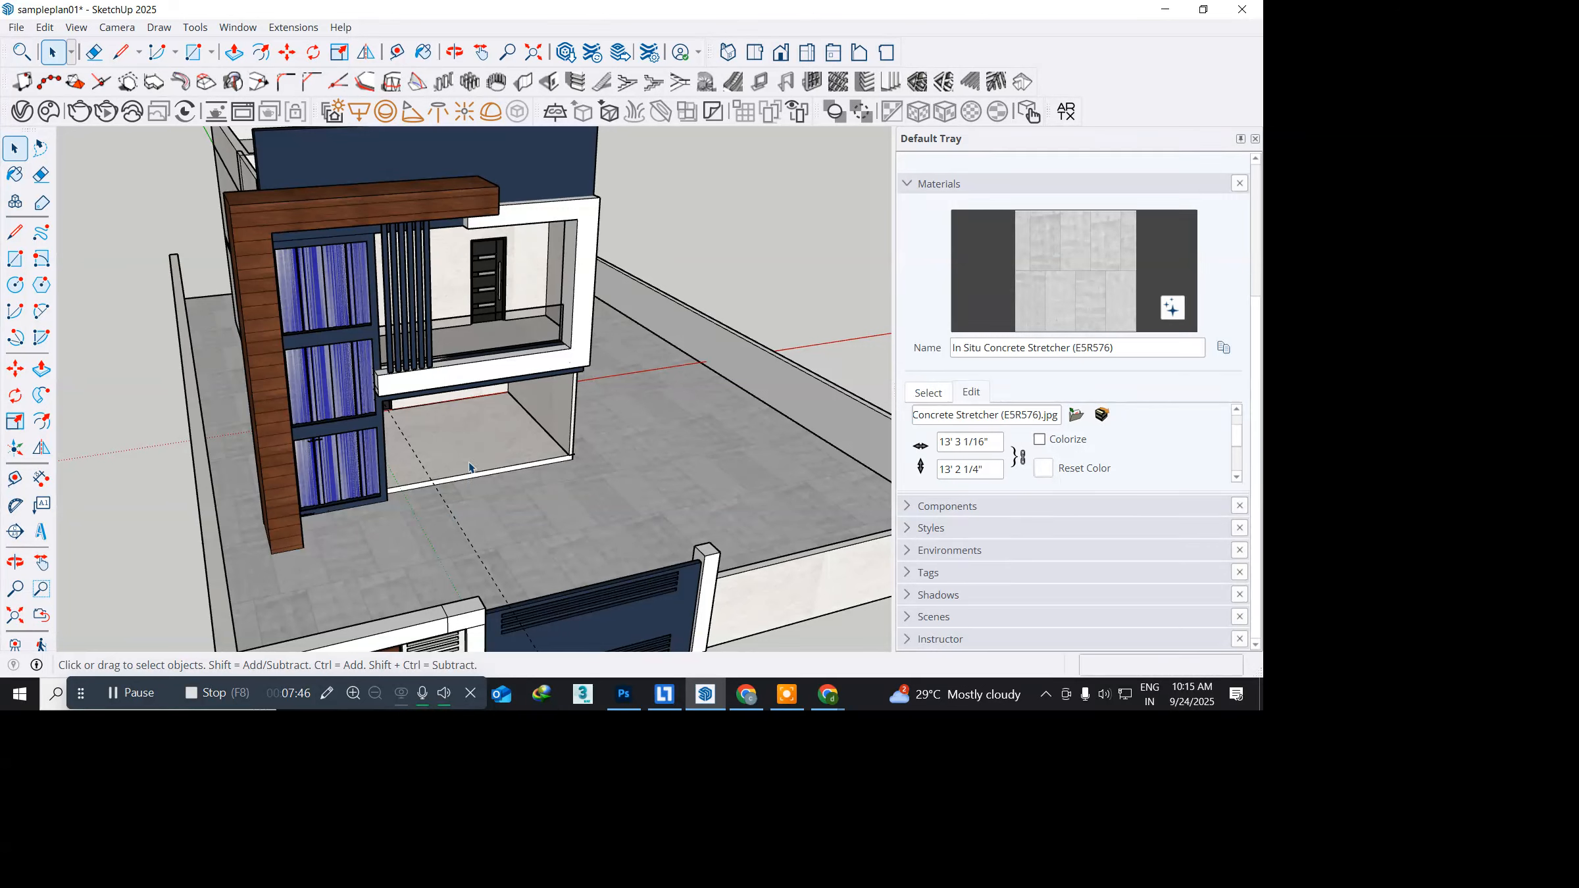
pyautogui.click(477, 459)
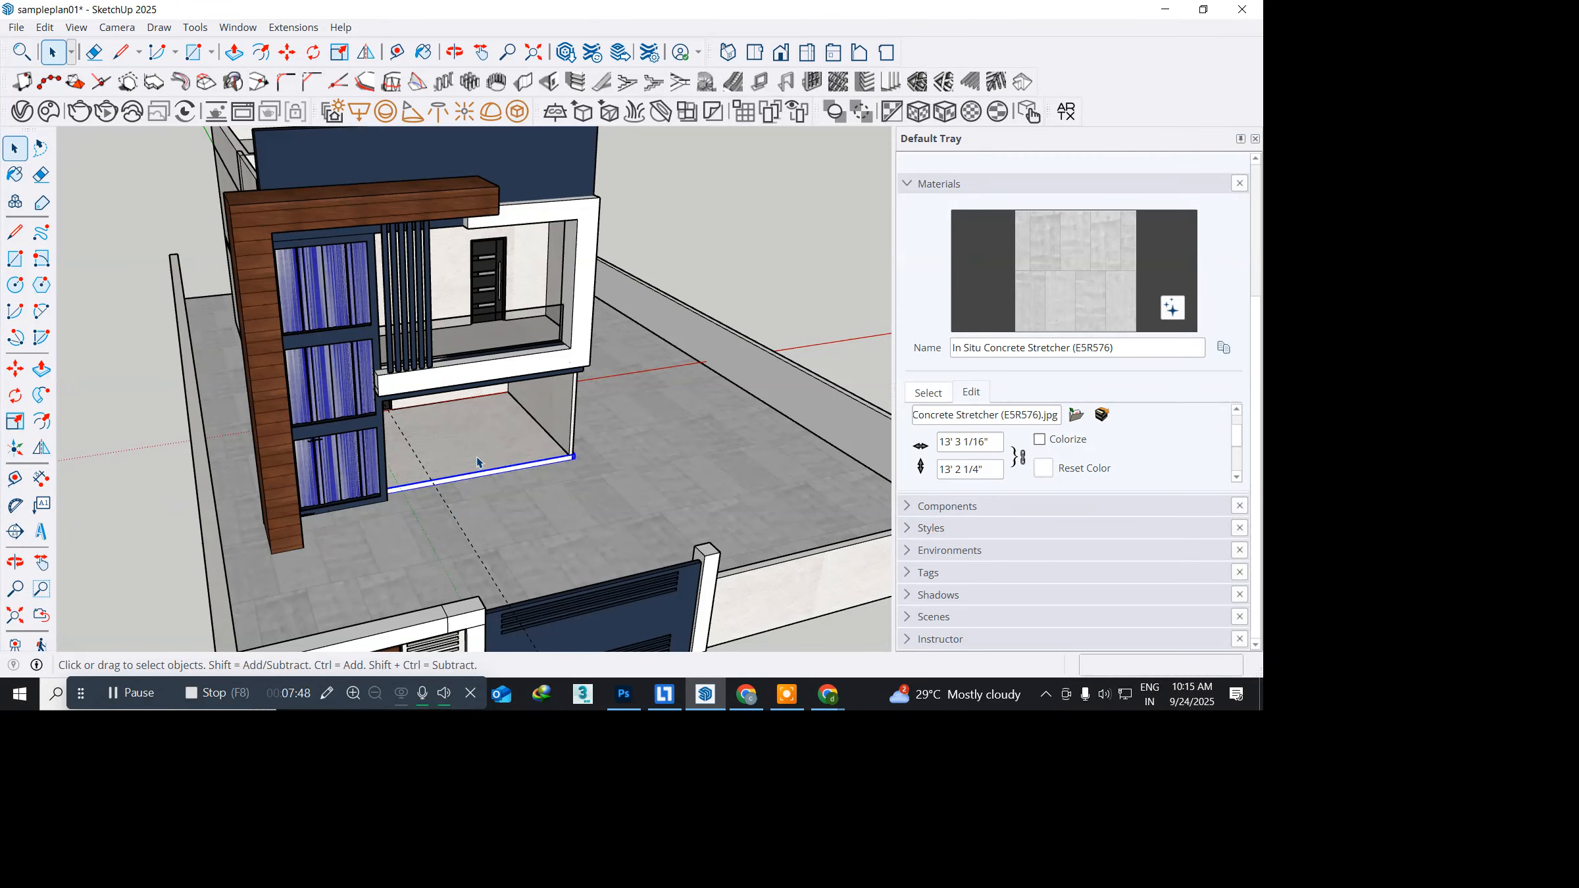
pyautogui.doubleClick(477, 460)
pyautogui.click(478, 460)
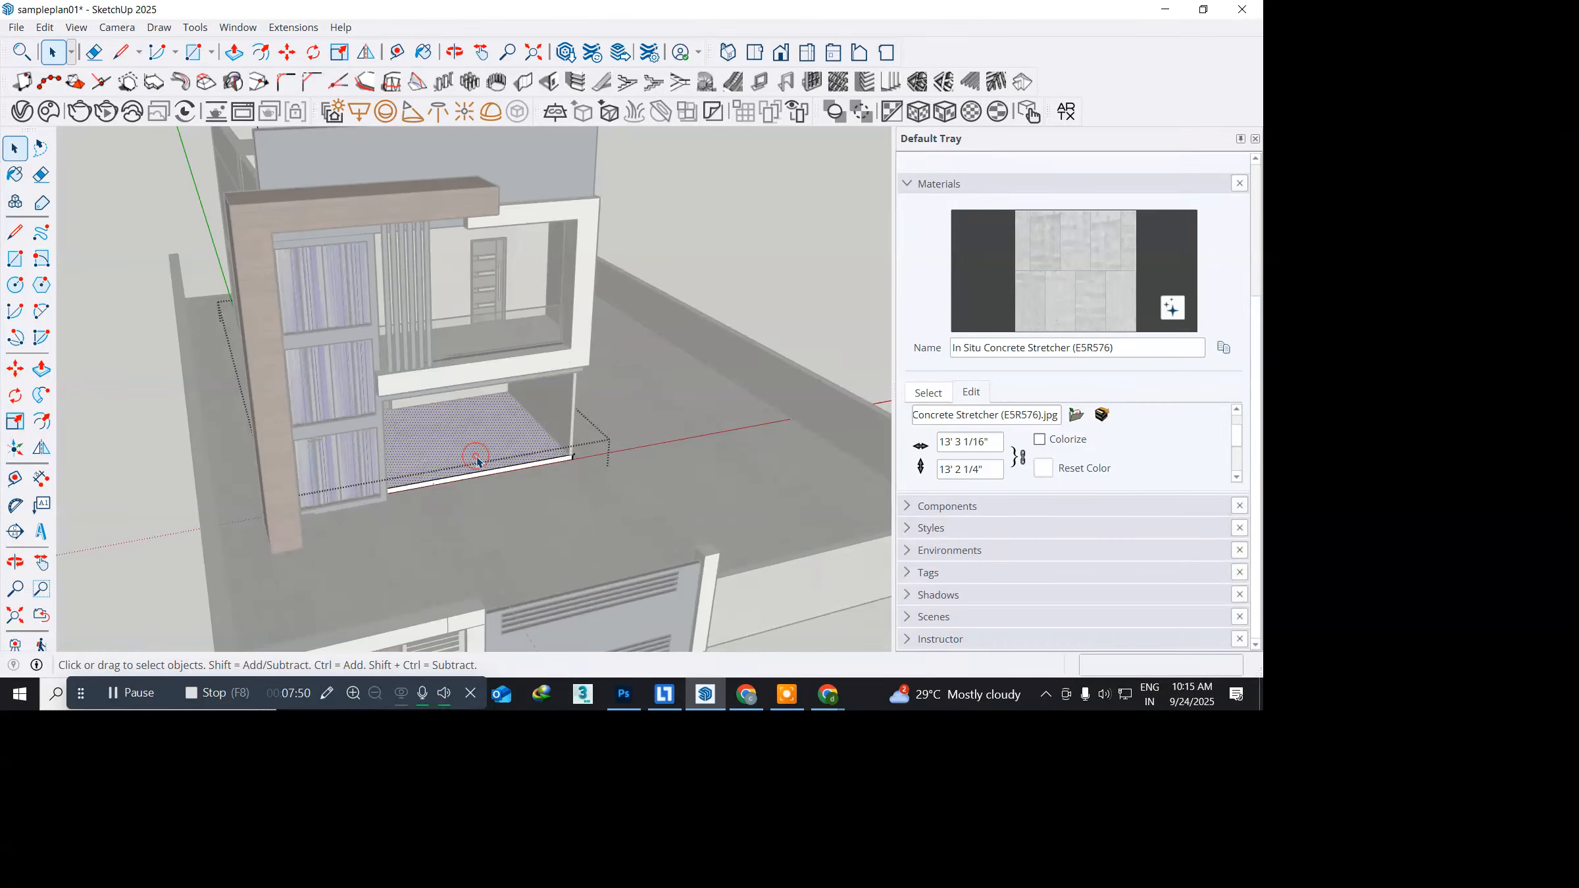
pyautogui.click(1024, 81)
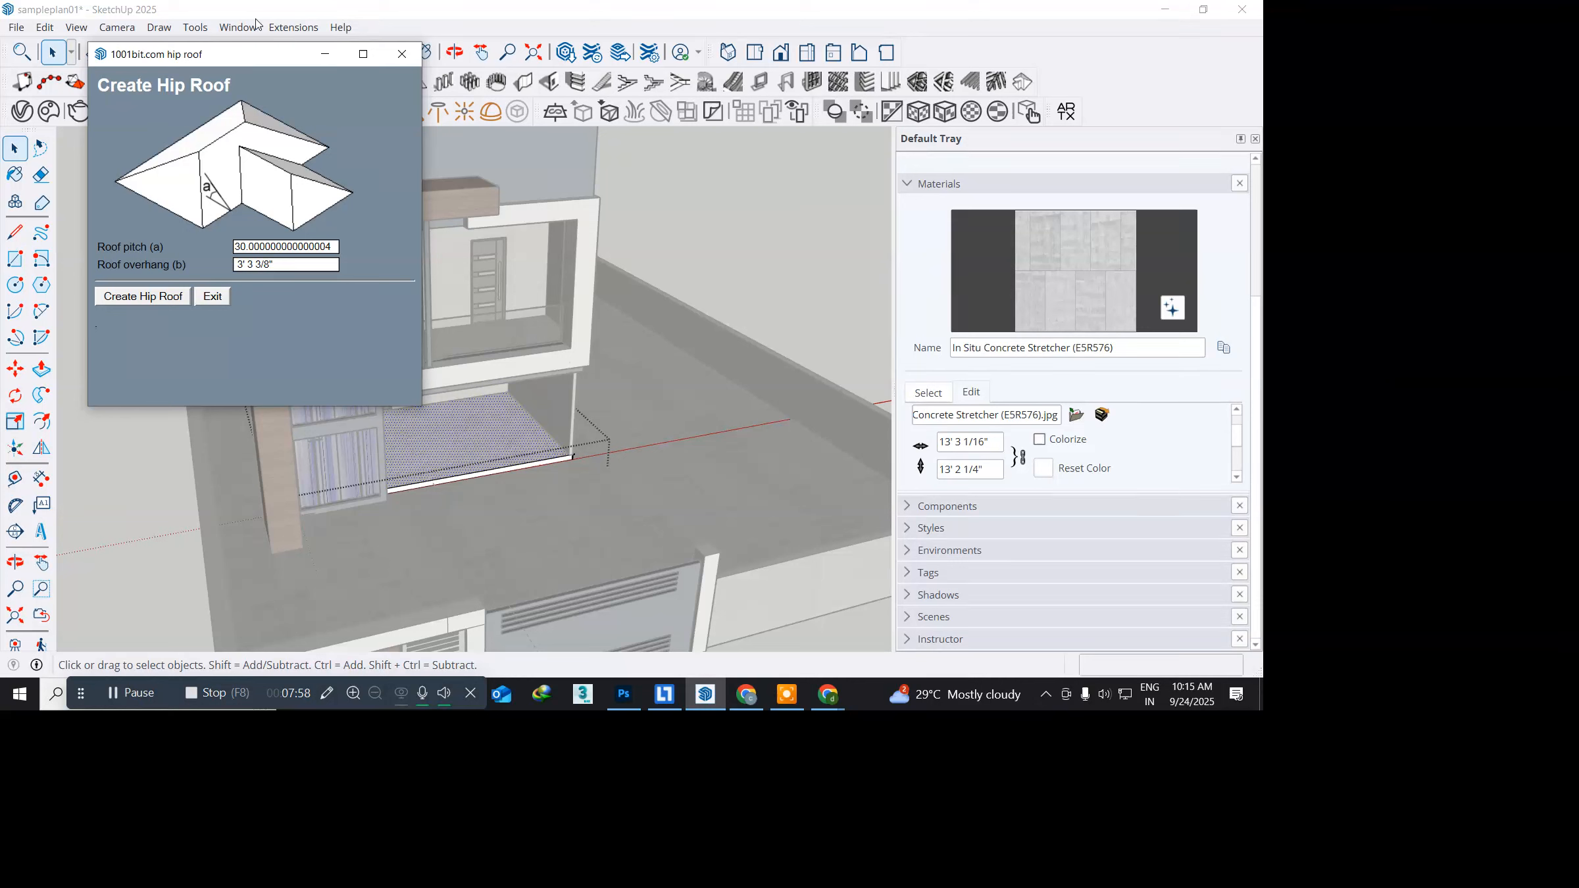
pyautogui.click(402, 54)
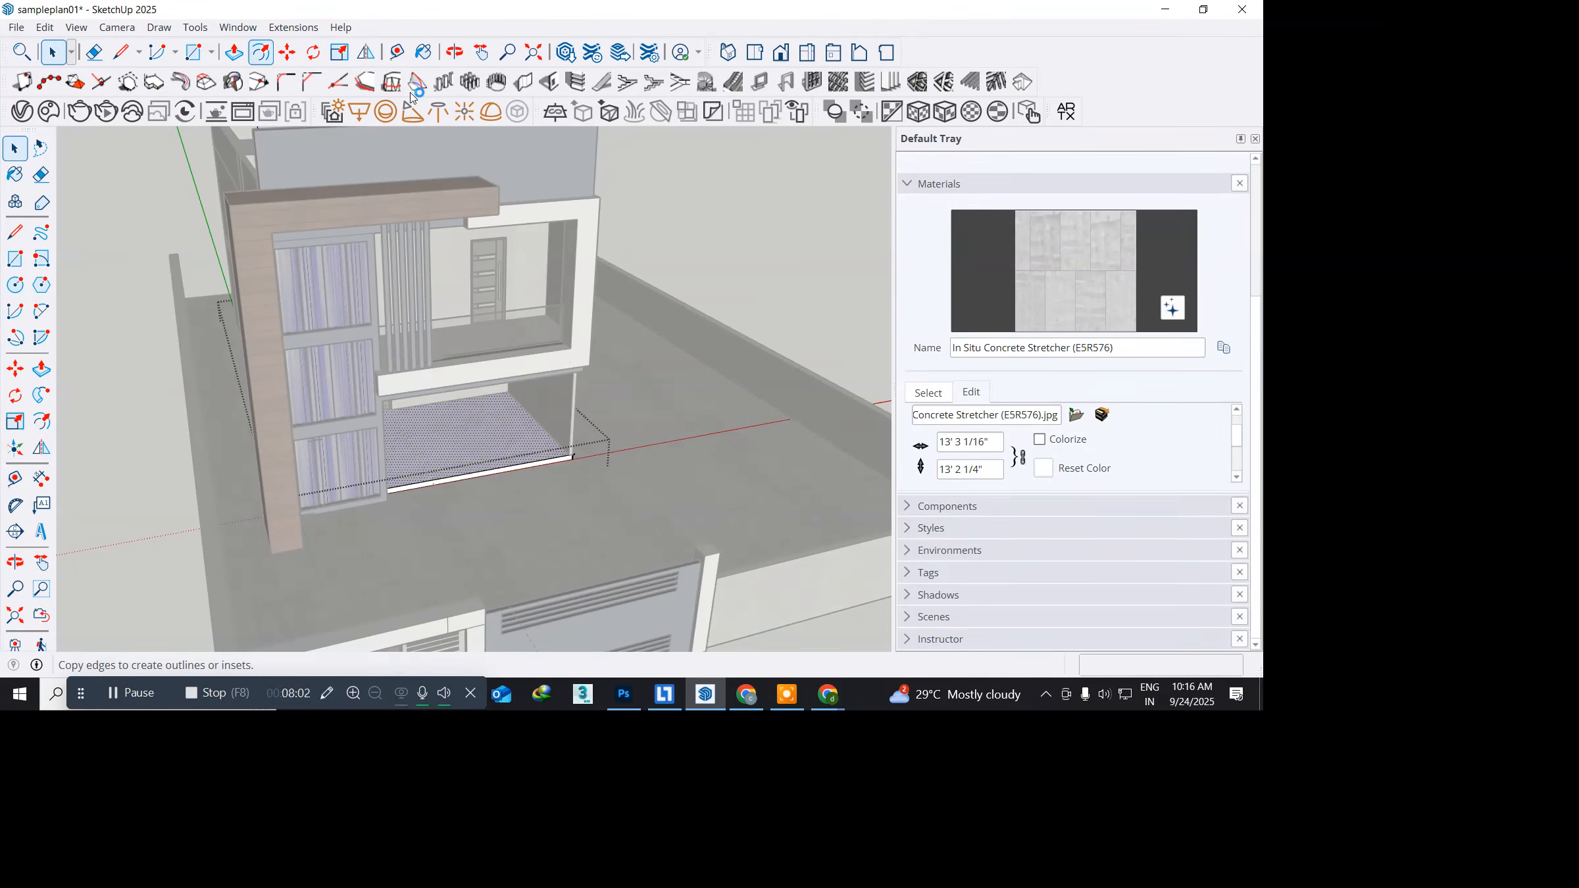
# Step: Browse the Architextures library for a stone or marble texture suited to the porch floor
pyautogui.click(1076, 113)
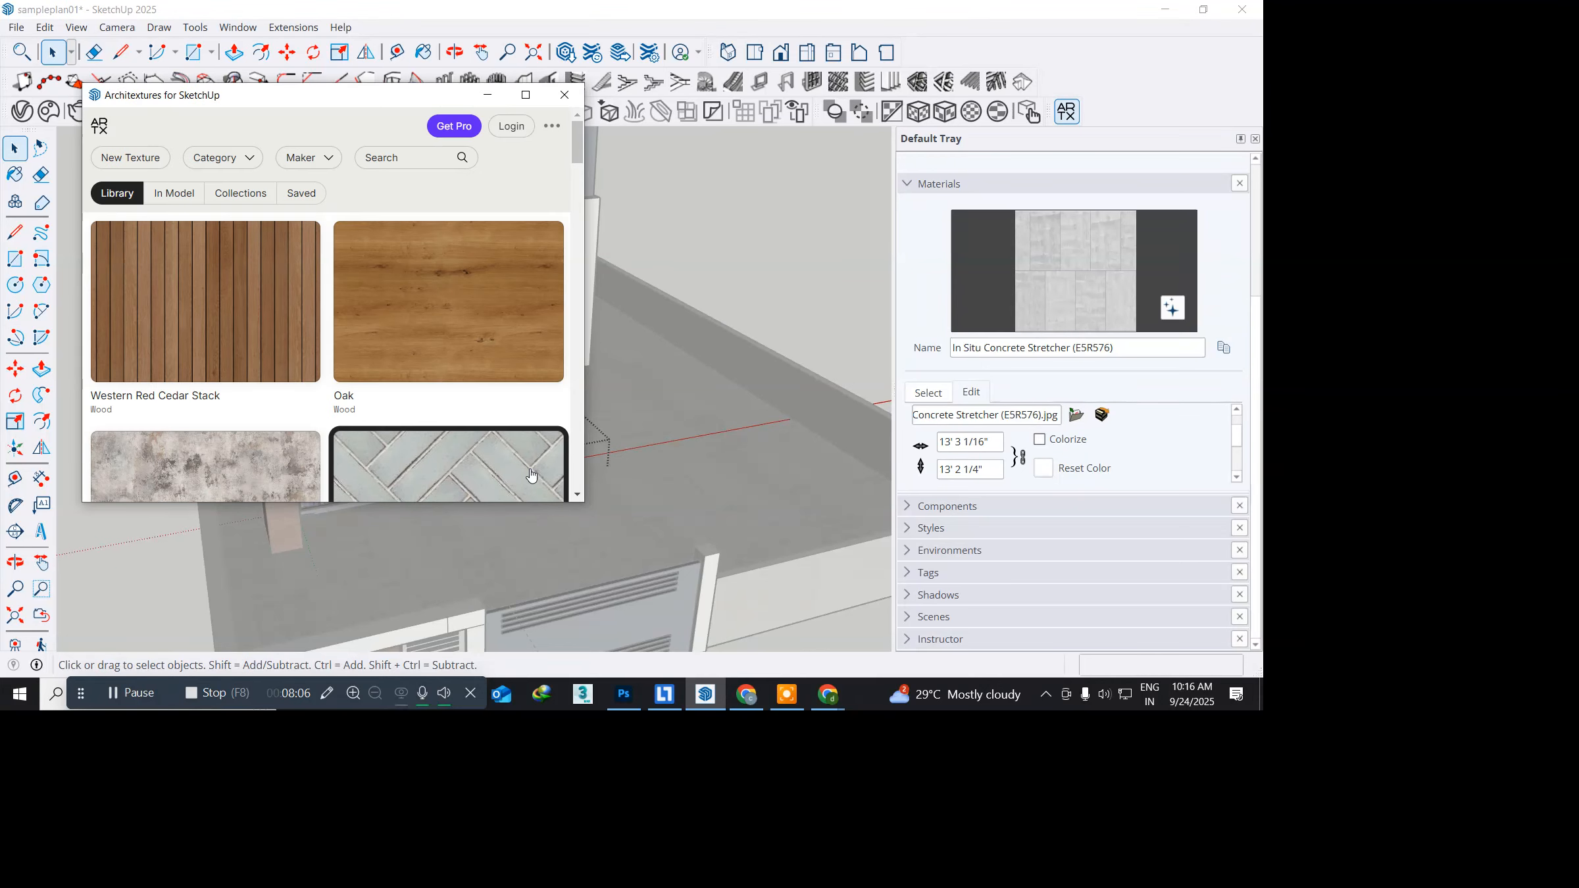
pyautogui.scroll(-6, 413, 457)
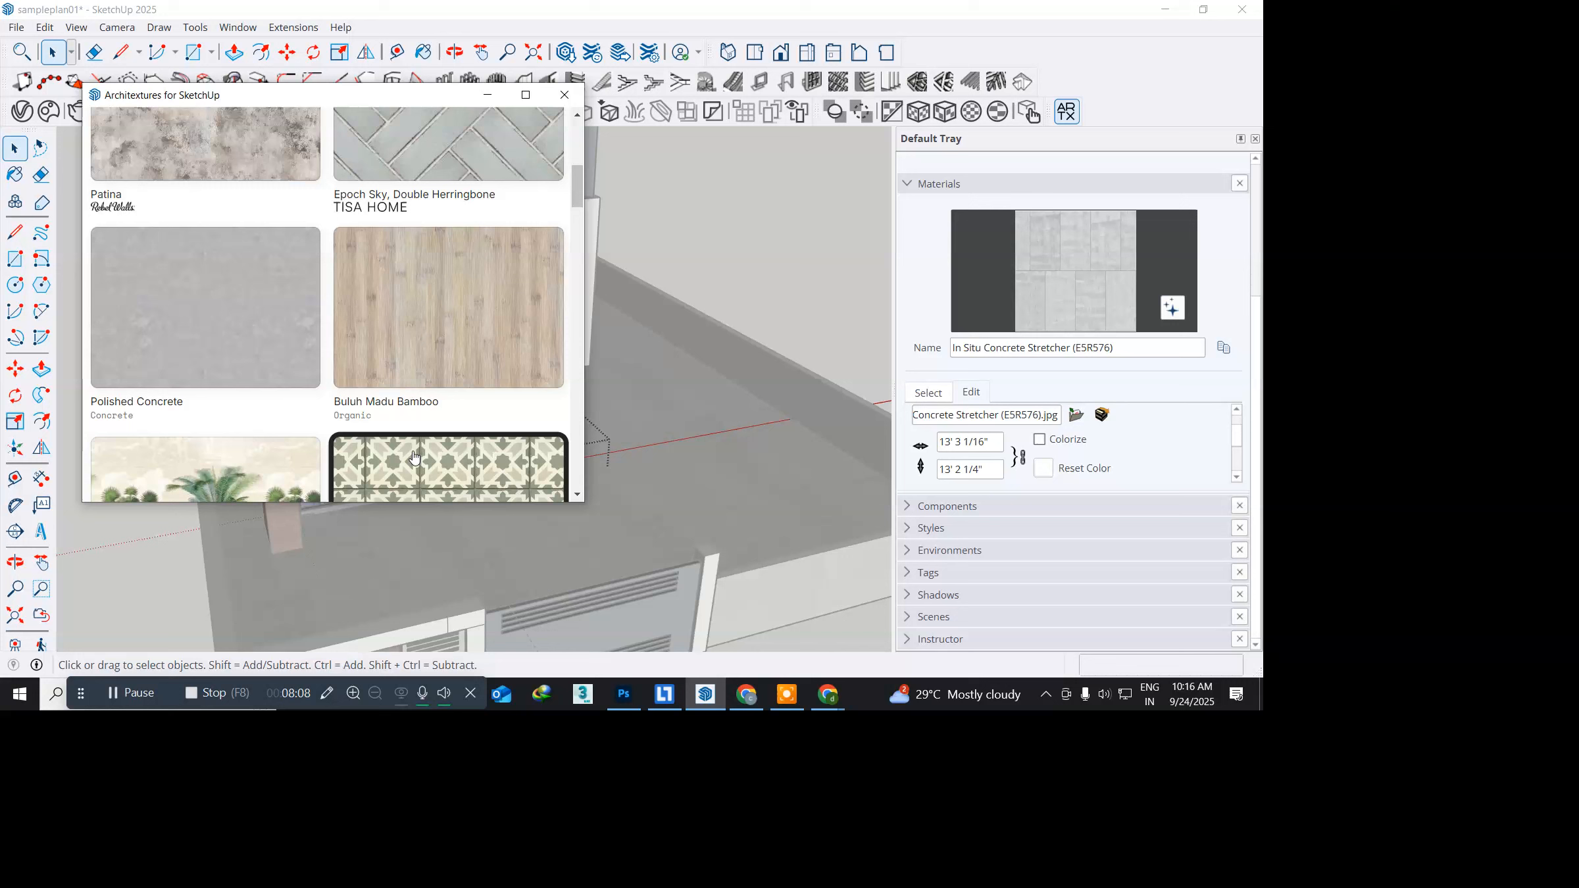
pyautogui.scroll(-5, 413, 458)
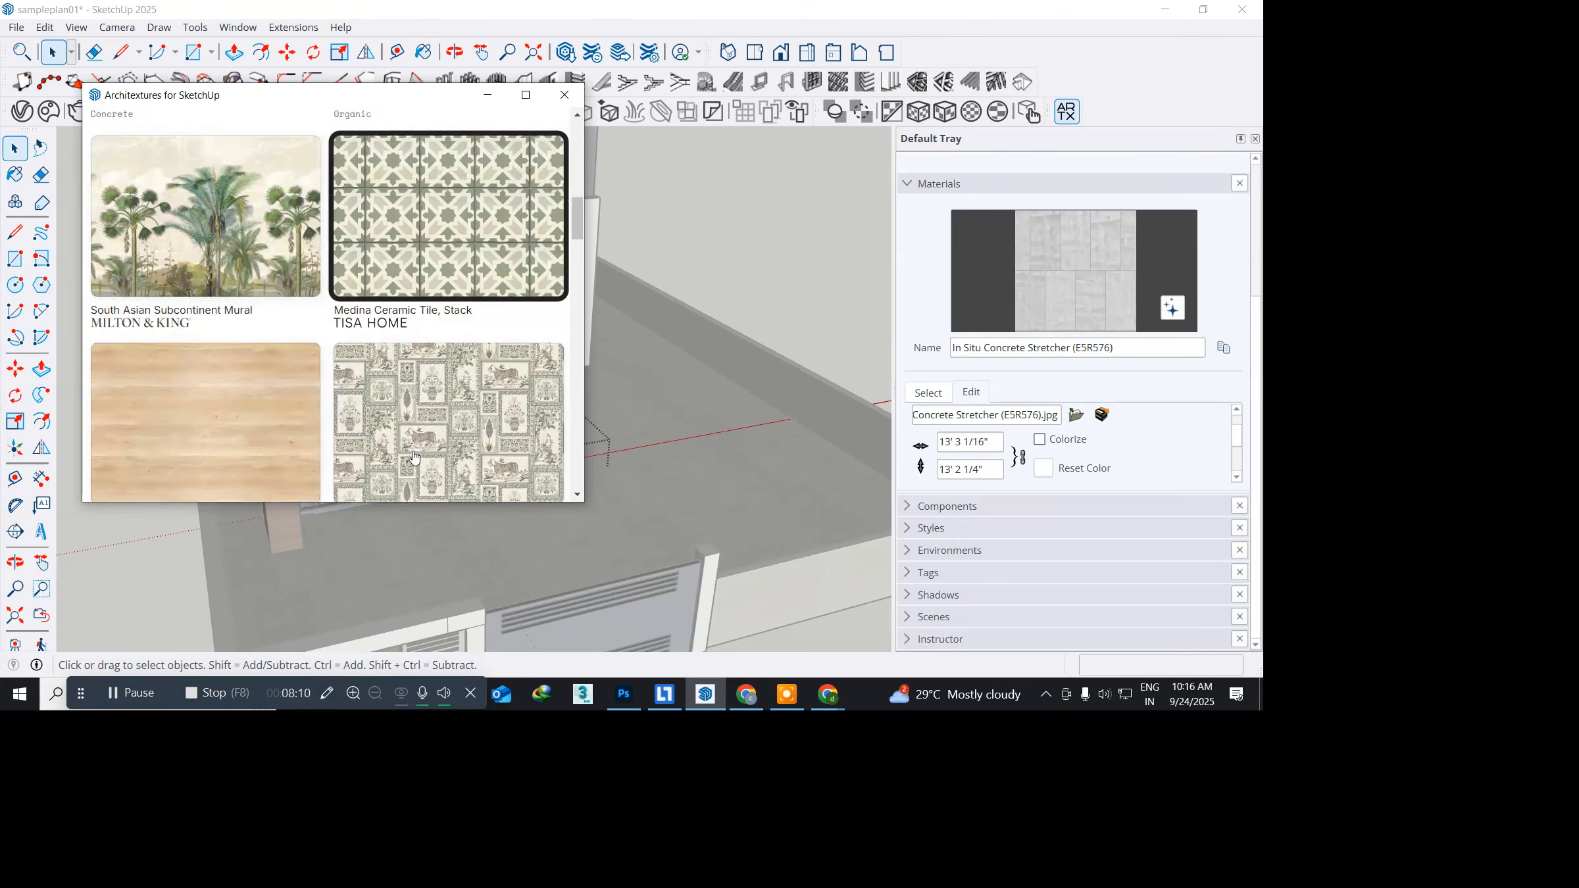
pyautogui.scroll(12, 414, 457)
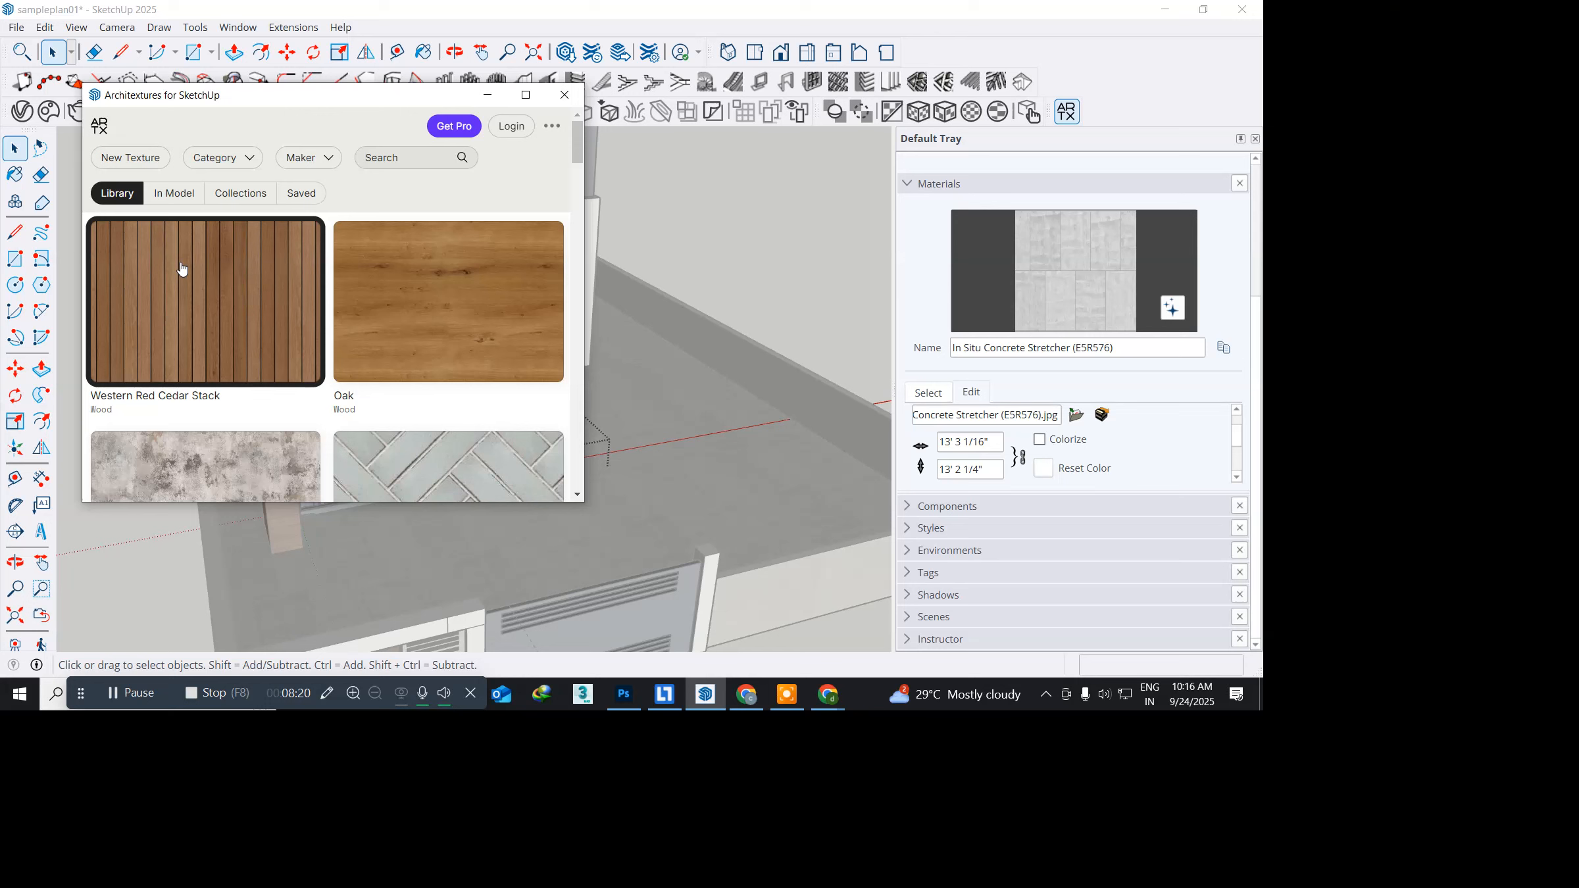
pyautogui.scroll(-8, 182, 269)
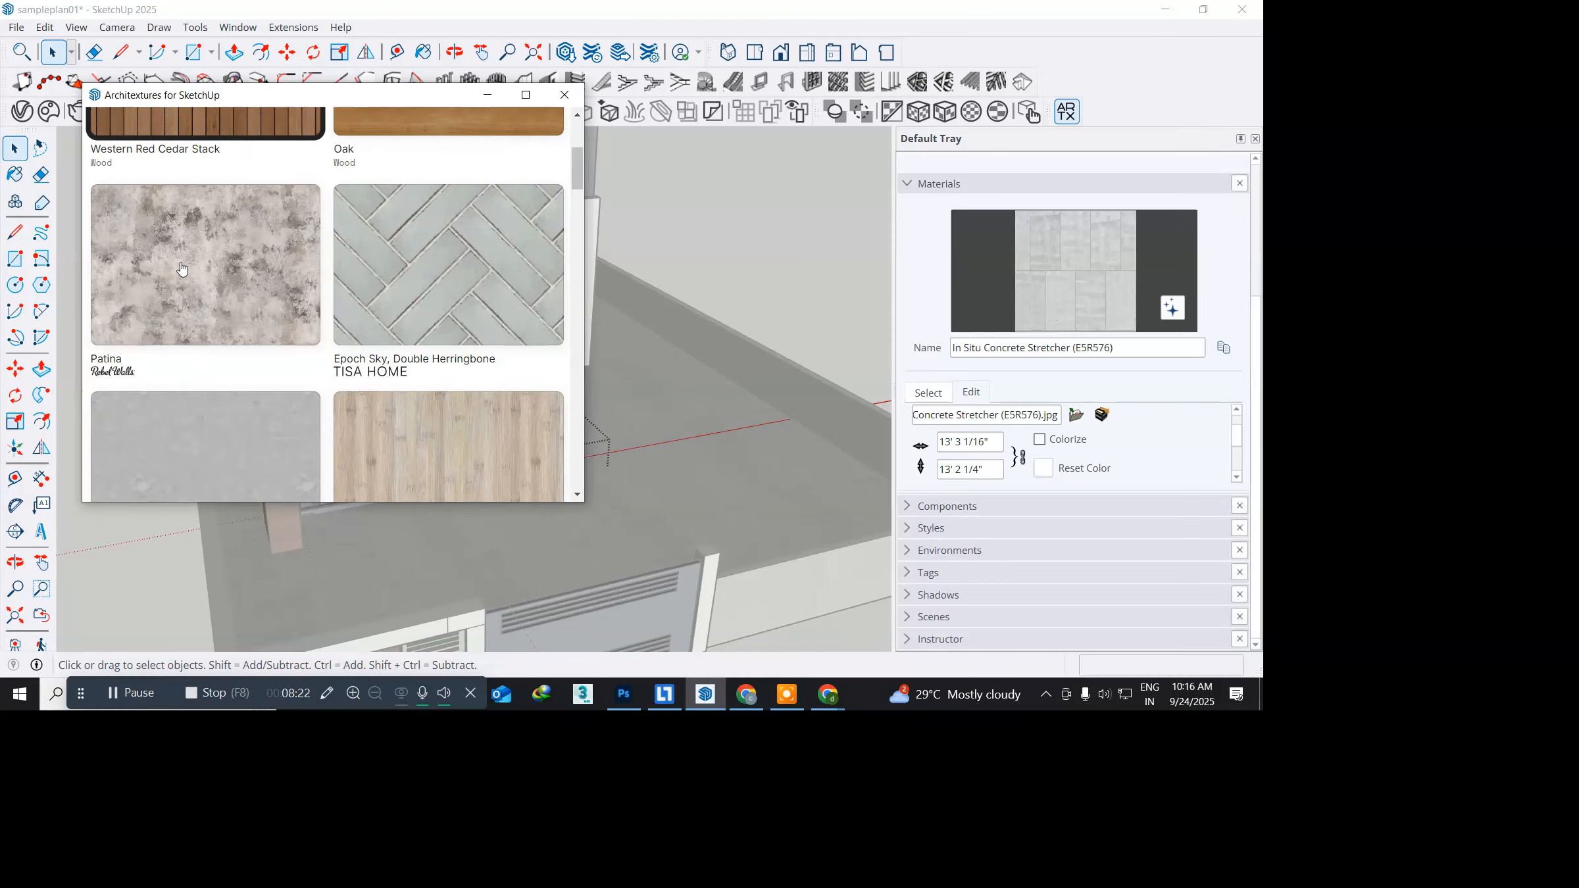
pyautogui.scroll(-3, 182, 268)
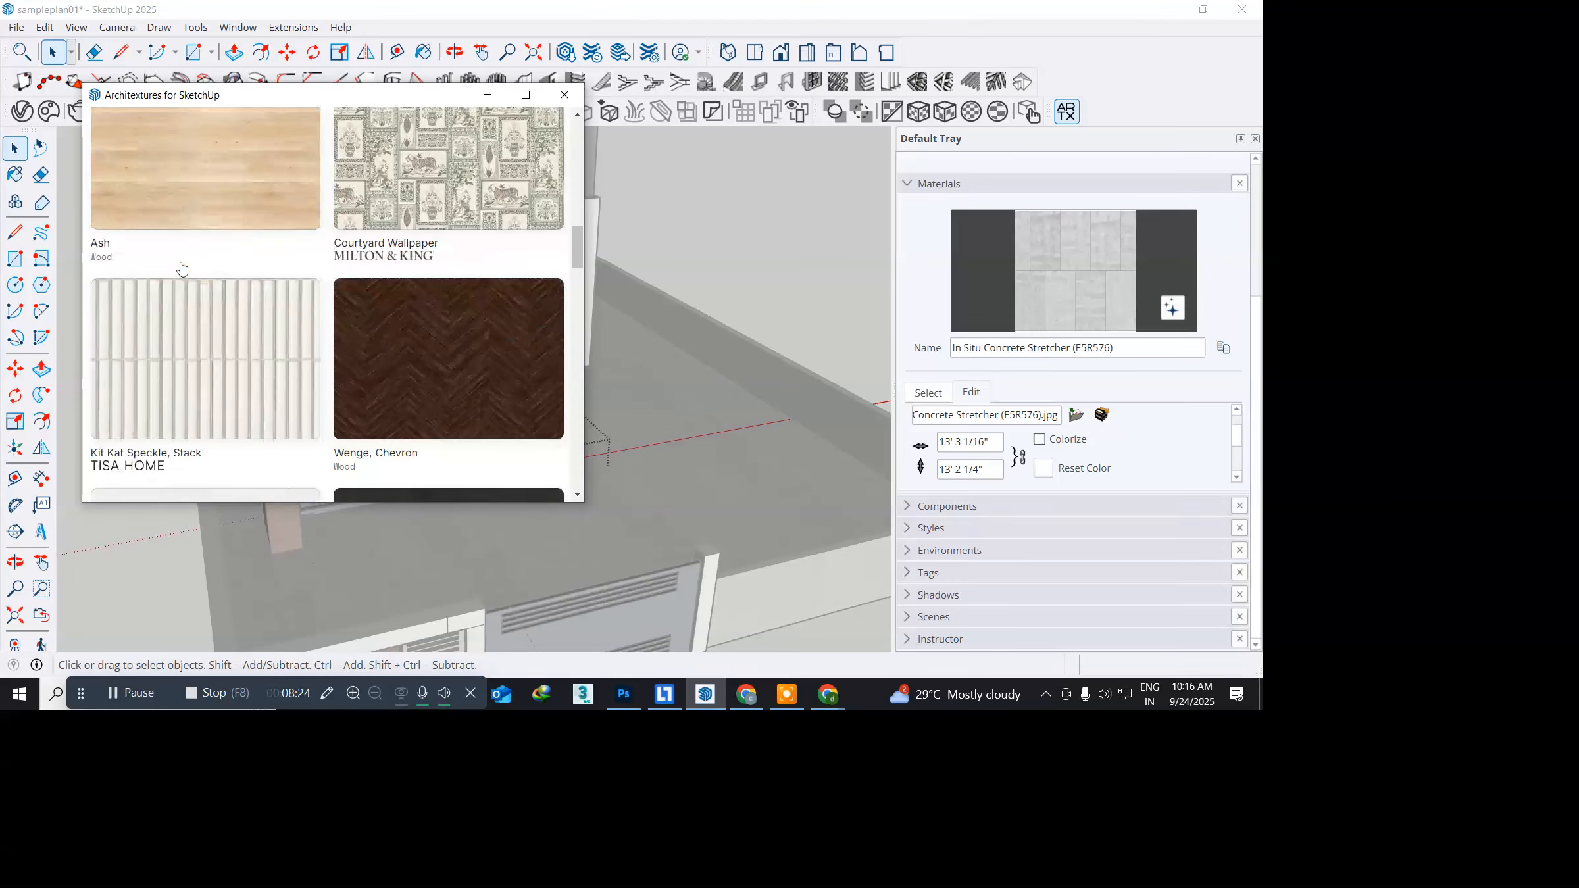
pyautogui.scroll(-5, 182, 267)
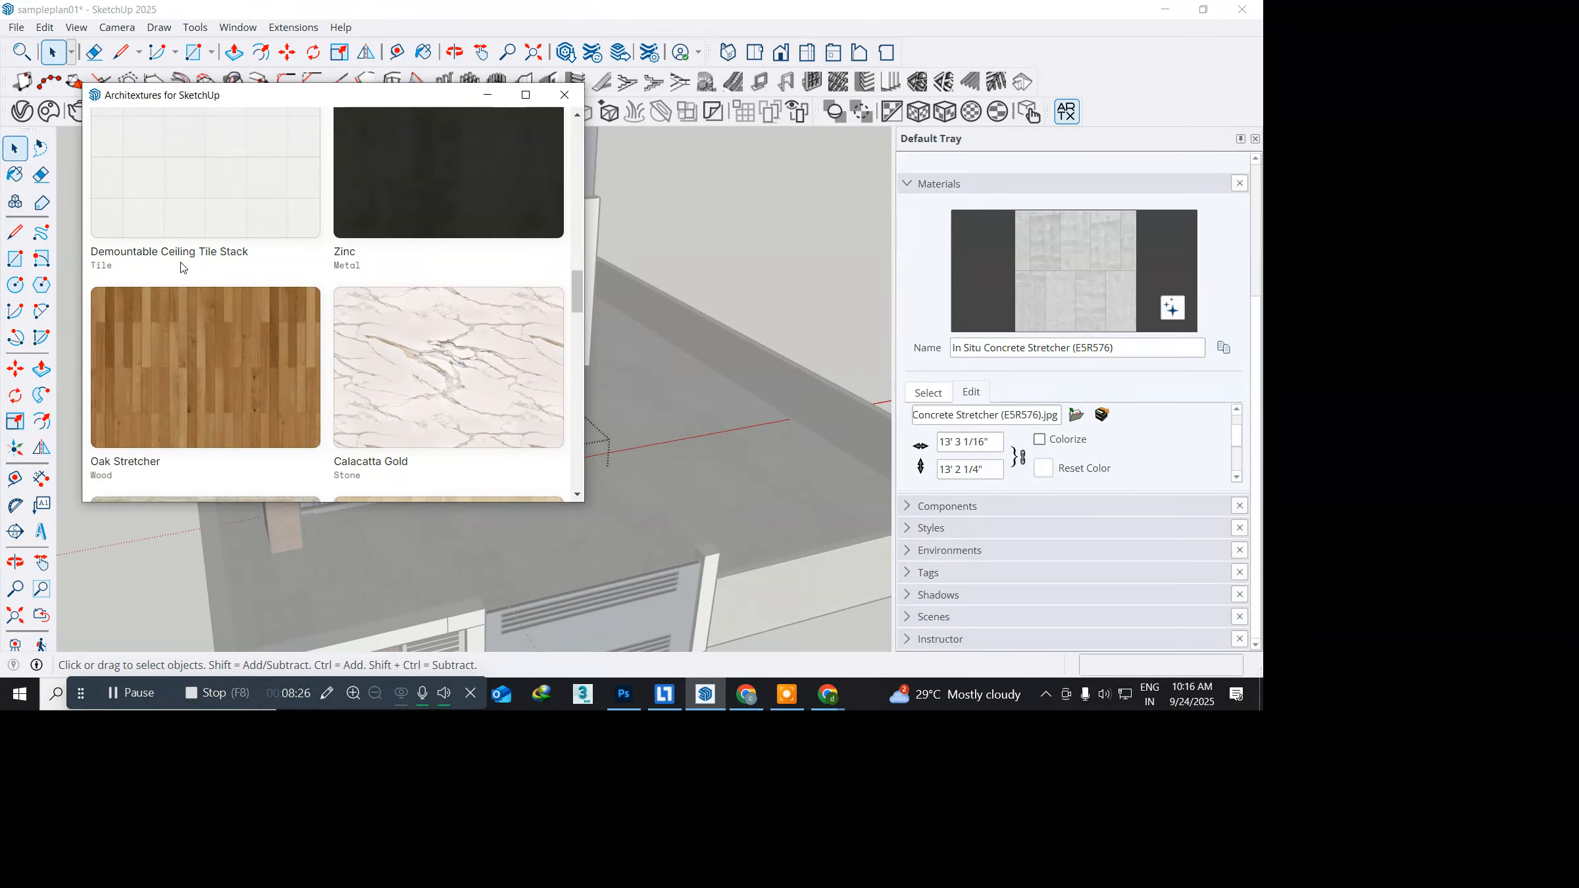
pyautogui.scroll(-3, 182, 267)
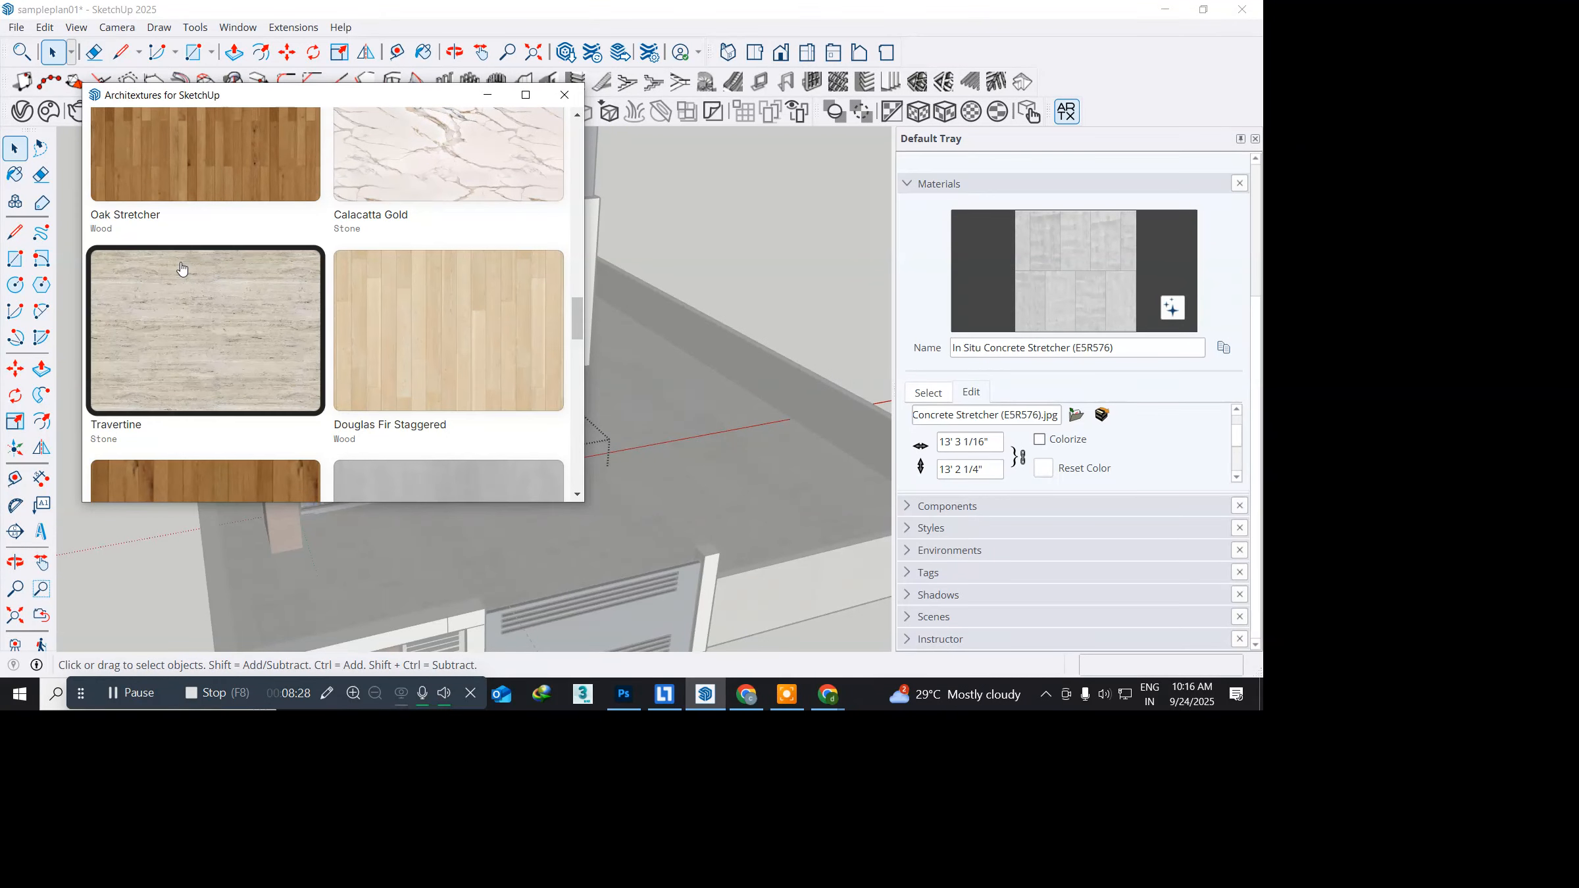
pyautogui.scroll(1, 182, 267)
pyautogui.scroll(1, 183, 269)
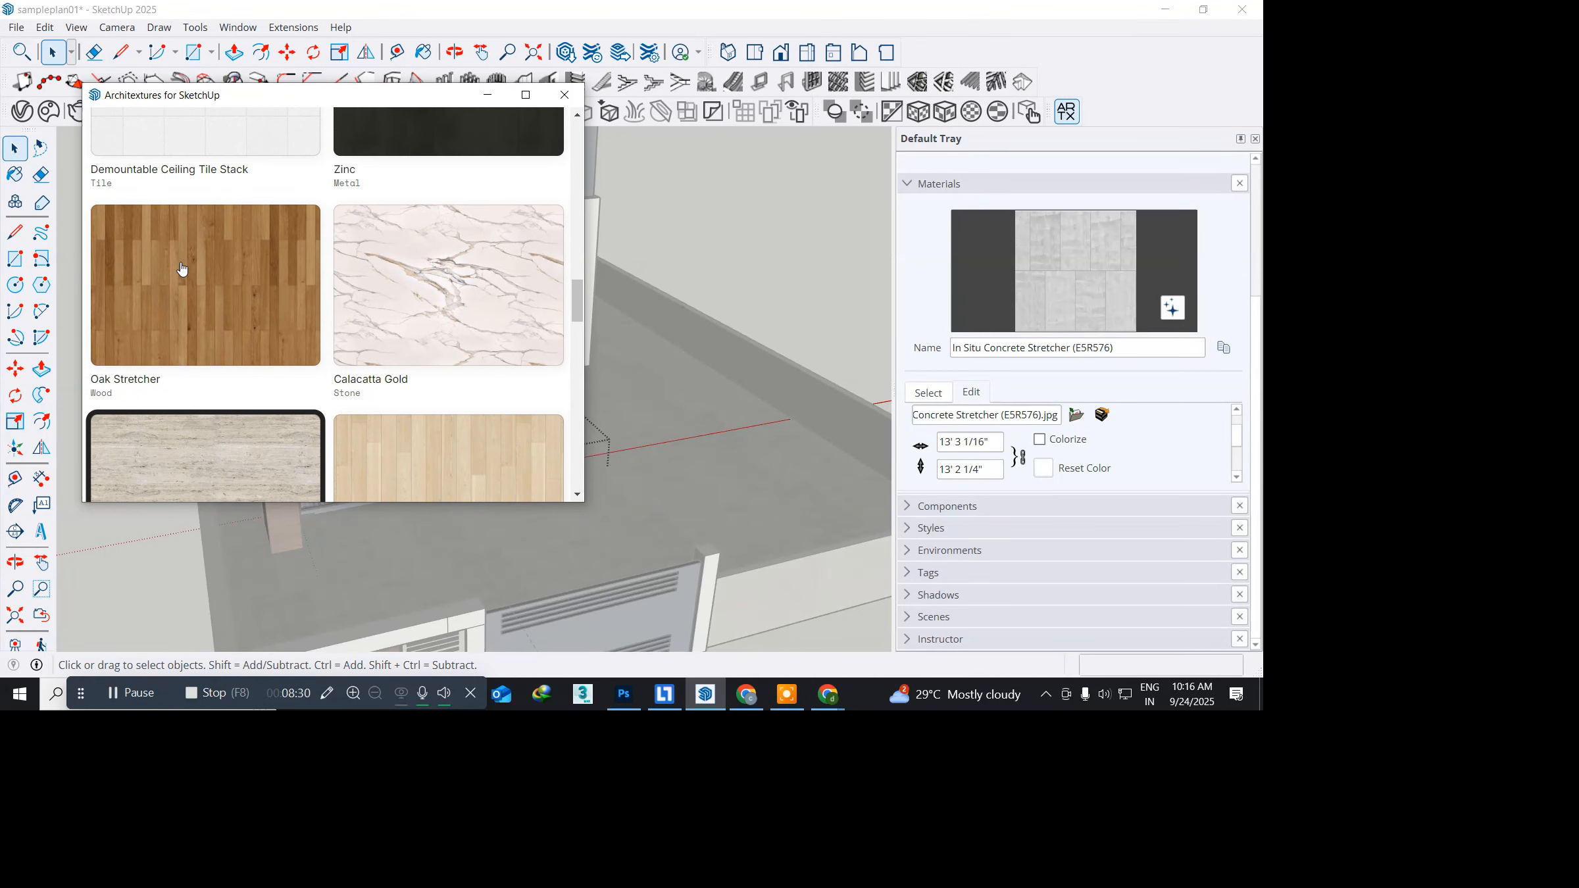
# Step: Import the Calacatta Gold texture from Architextures as a model material and close the library window
pyautogui.click(421, 300)
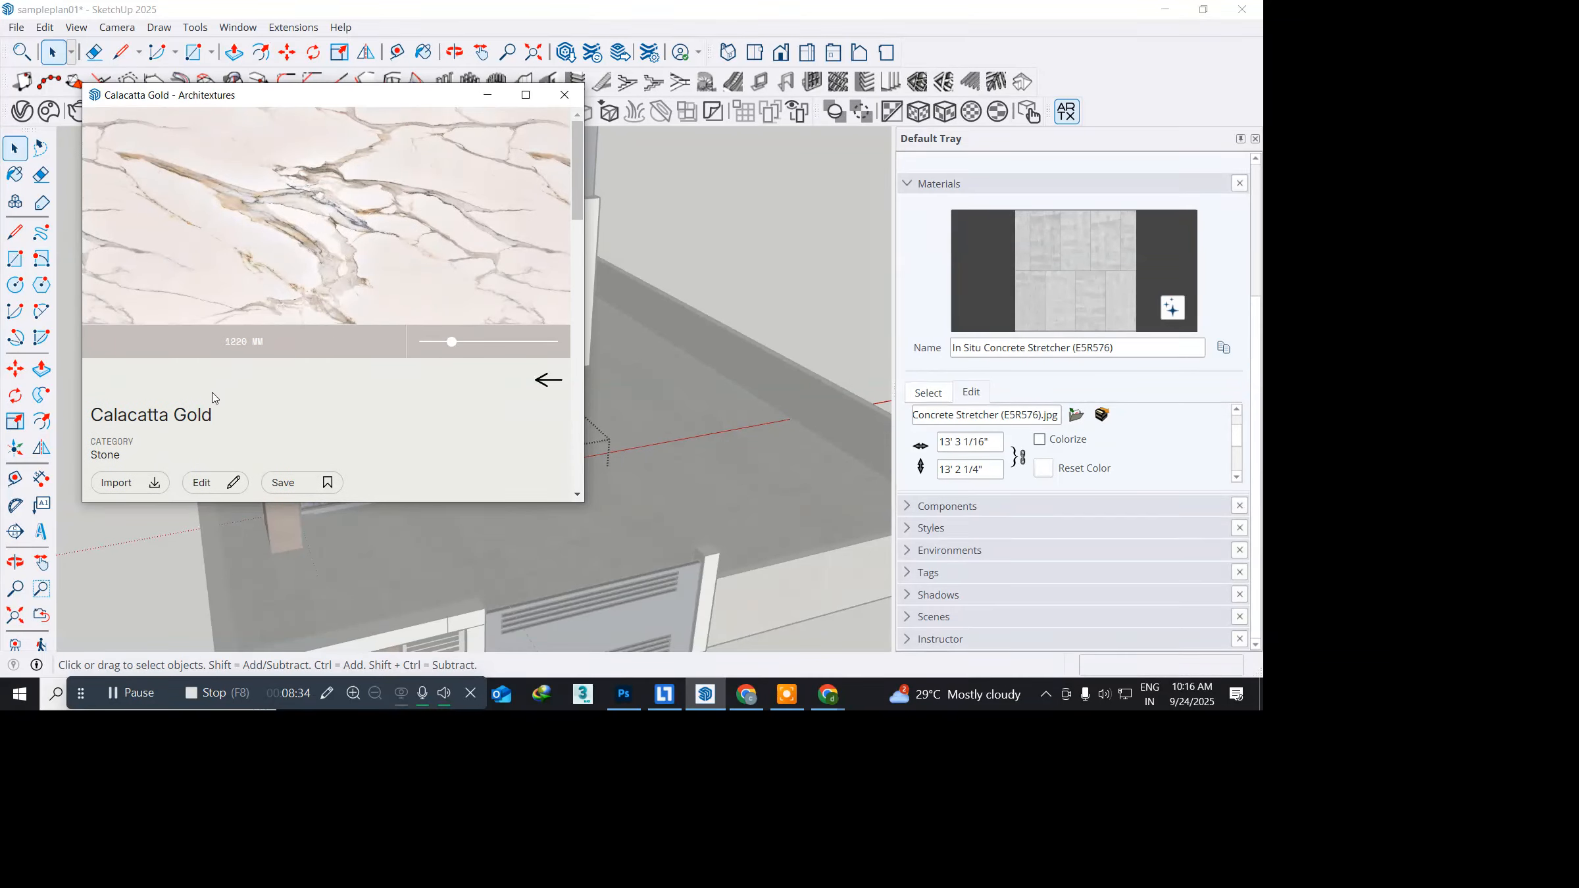
pyautogui.click(122, 483)
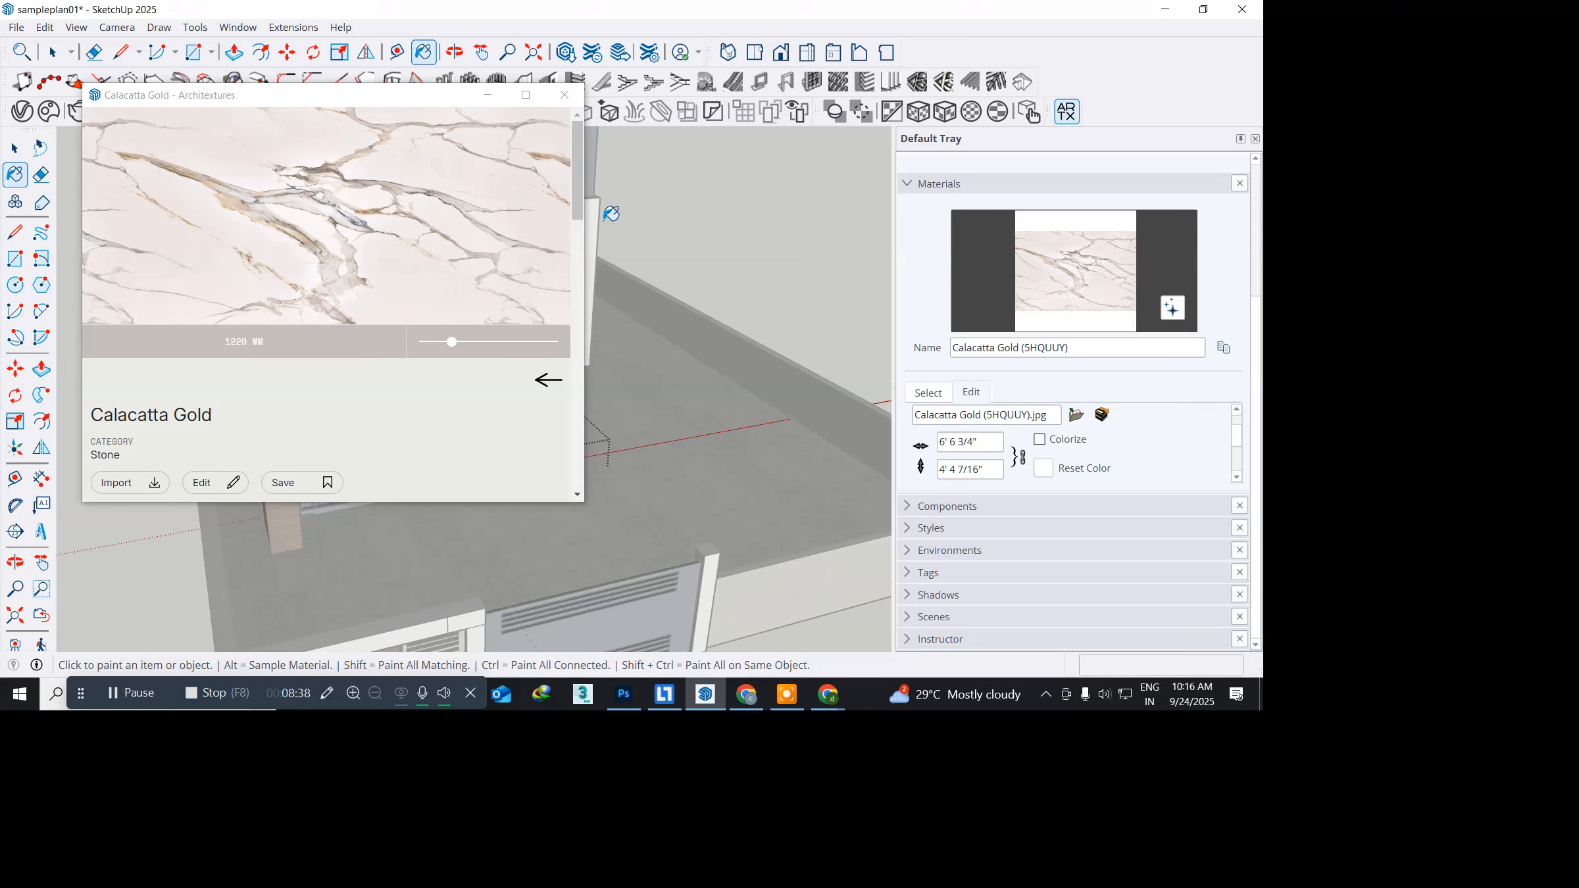
pyautogui.click(565, 95)
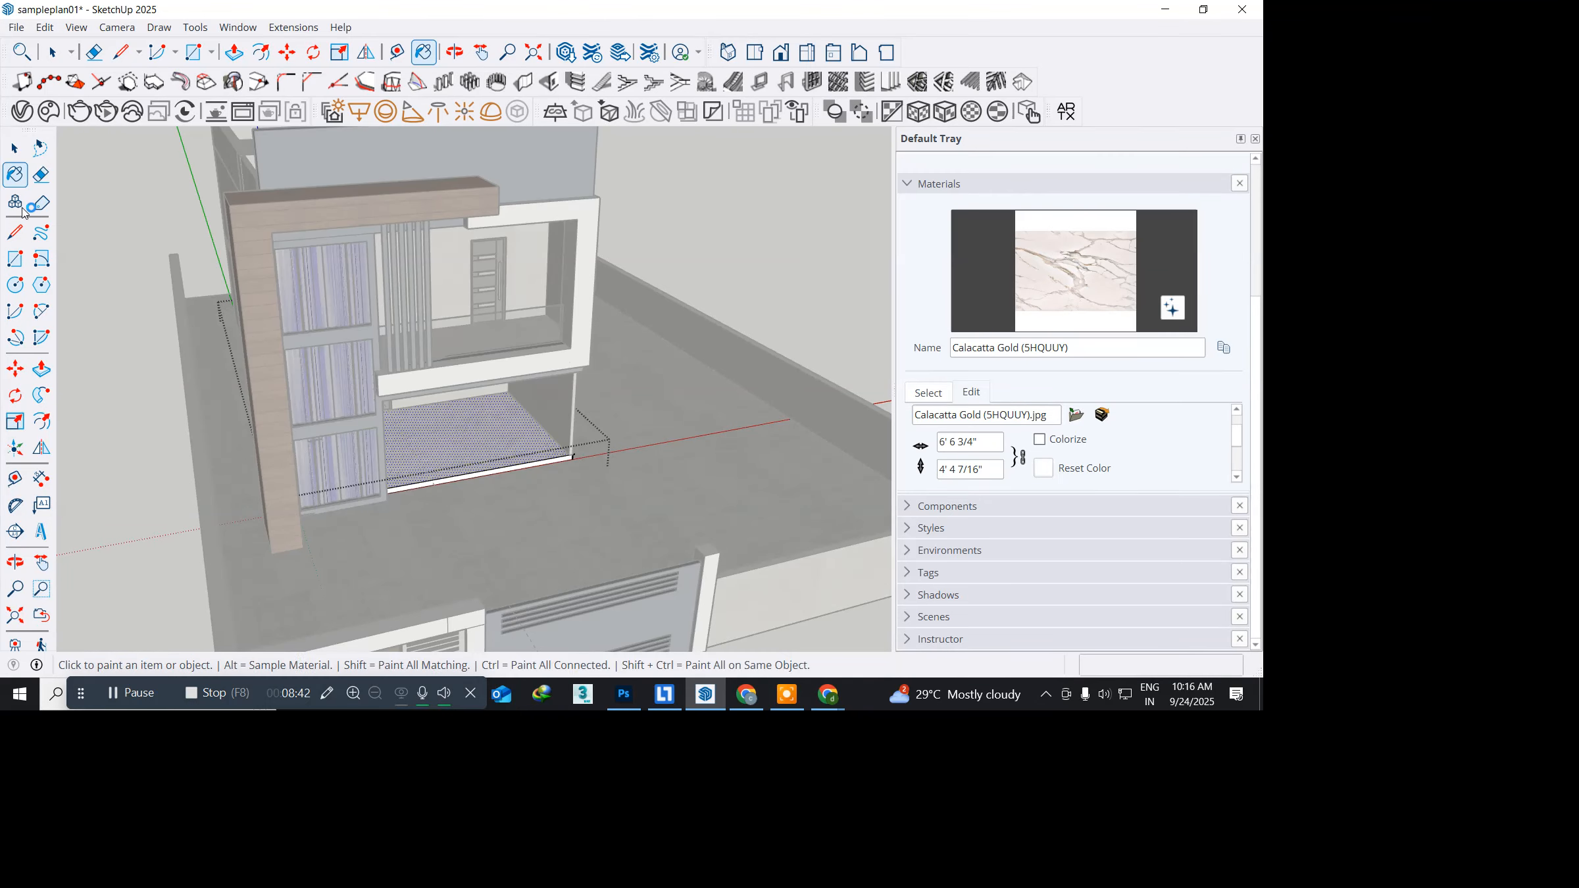
# Step: Paint the porch floor's top face with the Calacatta Gold material and leave its group
pyautogui.click(463, 447)
pyautogui.moveTo(529, 424); pyautogui.dragTo(324, 494, button='middle')
pyautogui.scroll(5, 554, 319)
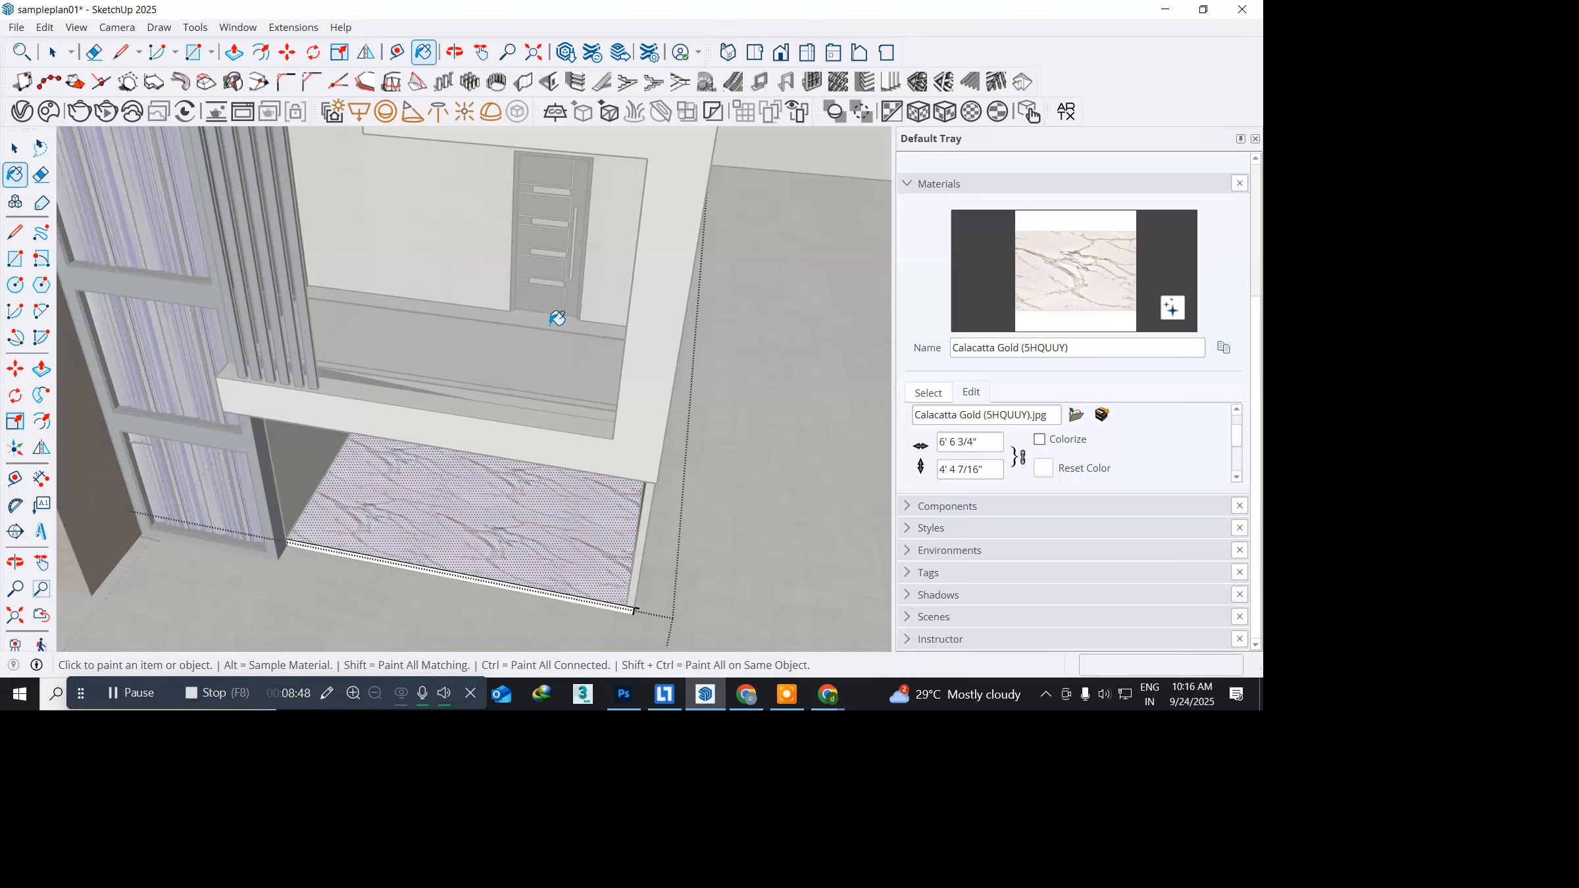
pyautogui.scroll(1, 553, 319)
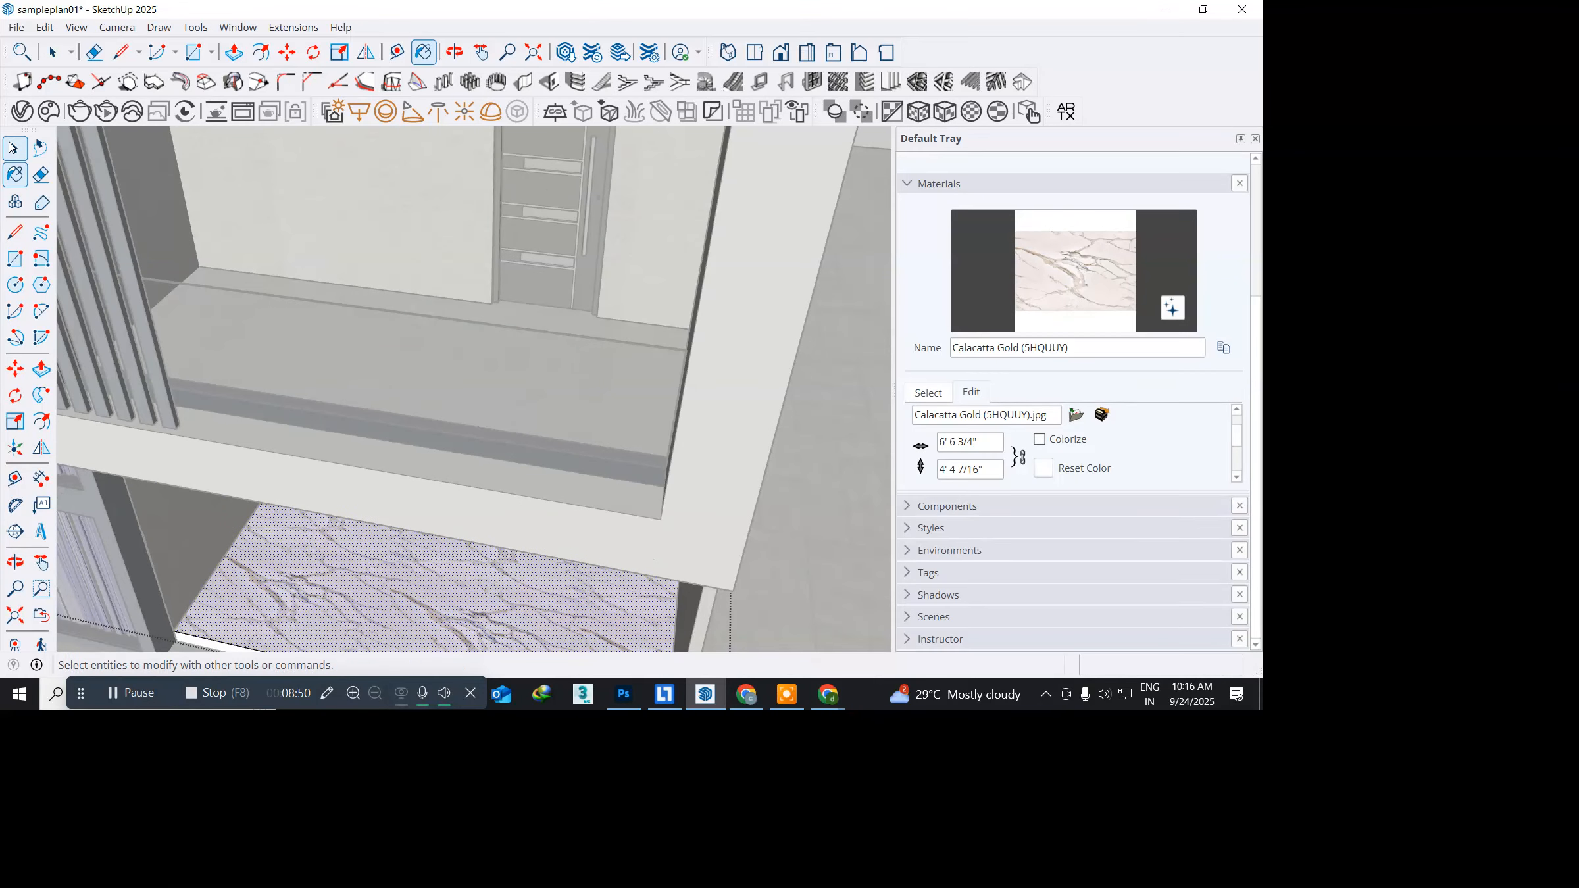
pyautogui.click(14, 147)
pyautogui.rightClick(289, 302)
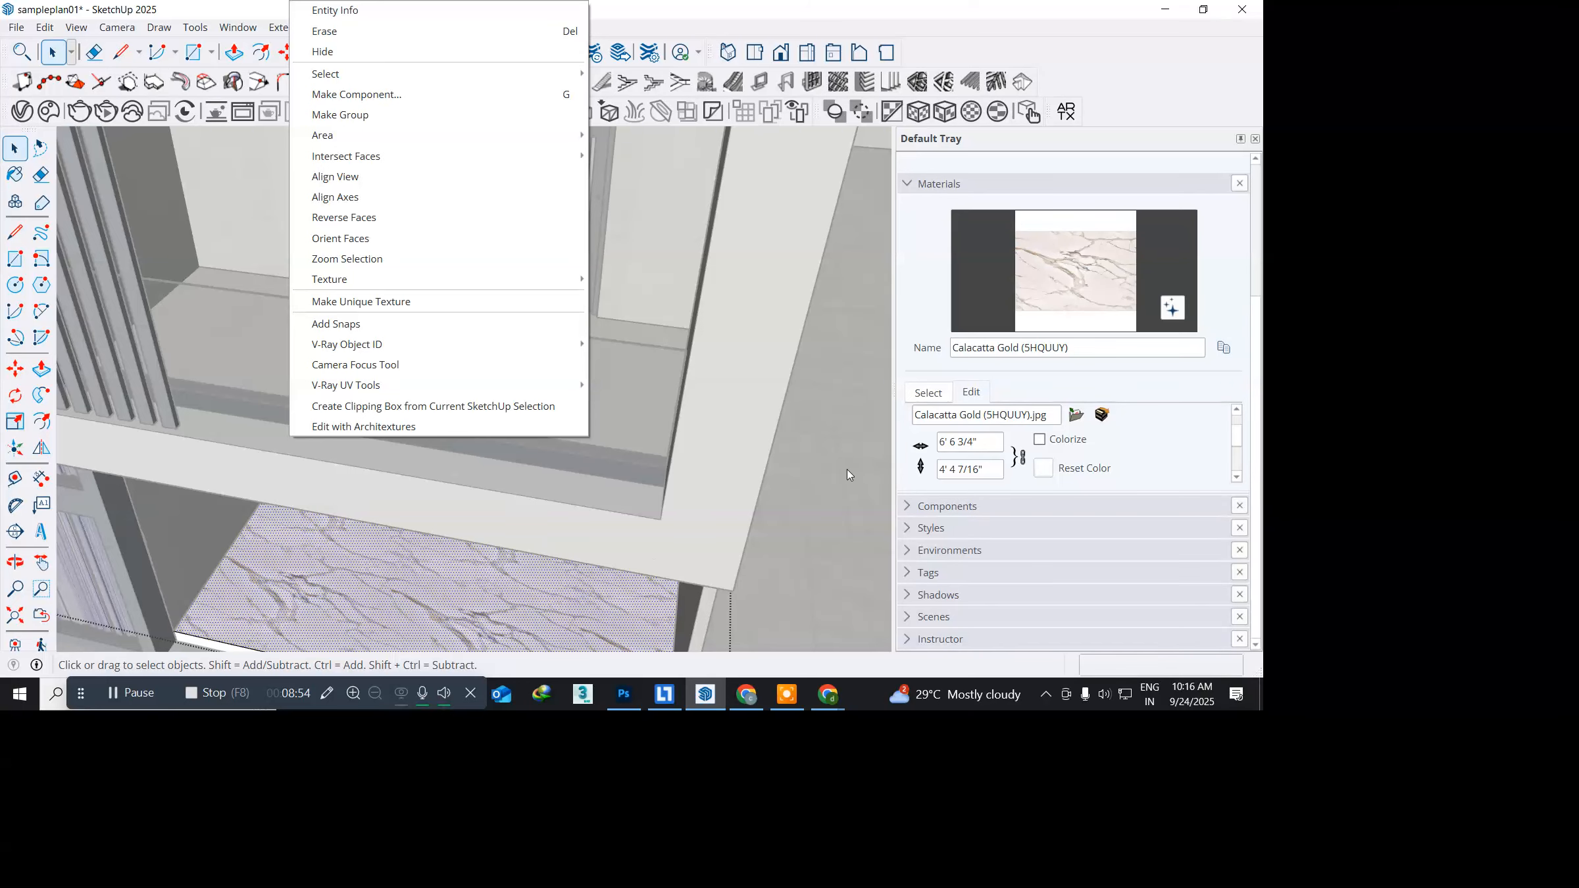
pyautogui.click(823, 471)
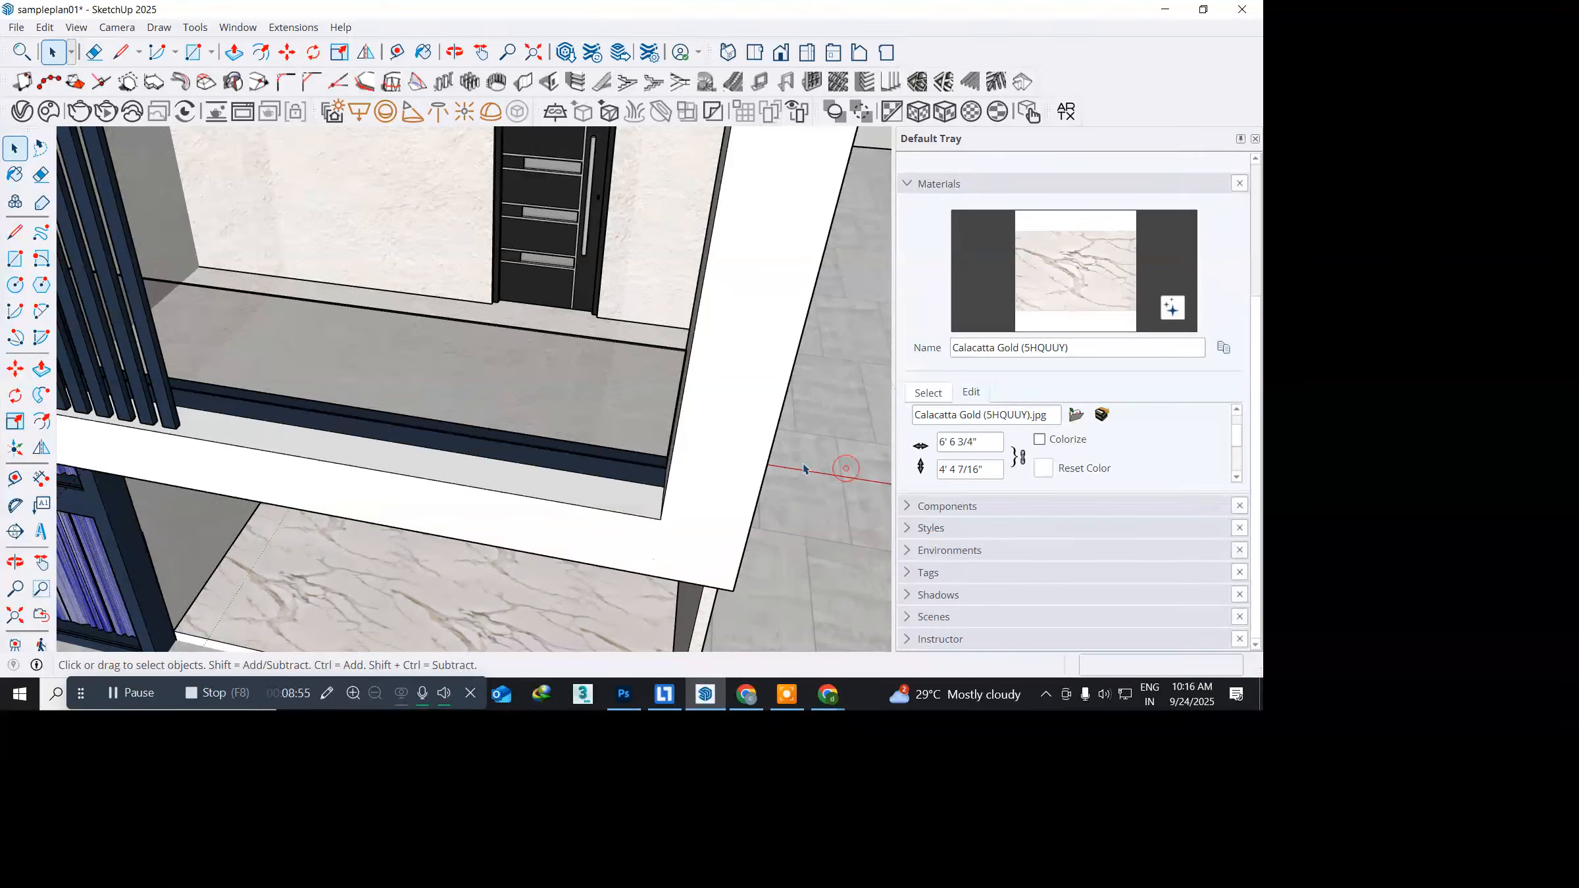
# Step: Open the balcony floor slab group, paint its top face with the Calacatta Gold material and leave the group
pyautogui.click(447, 306)
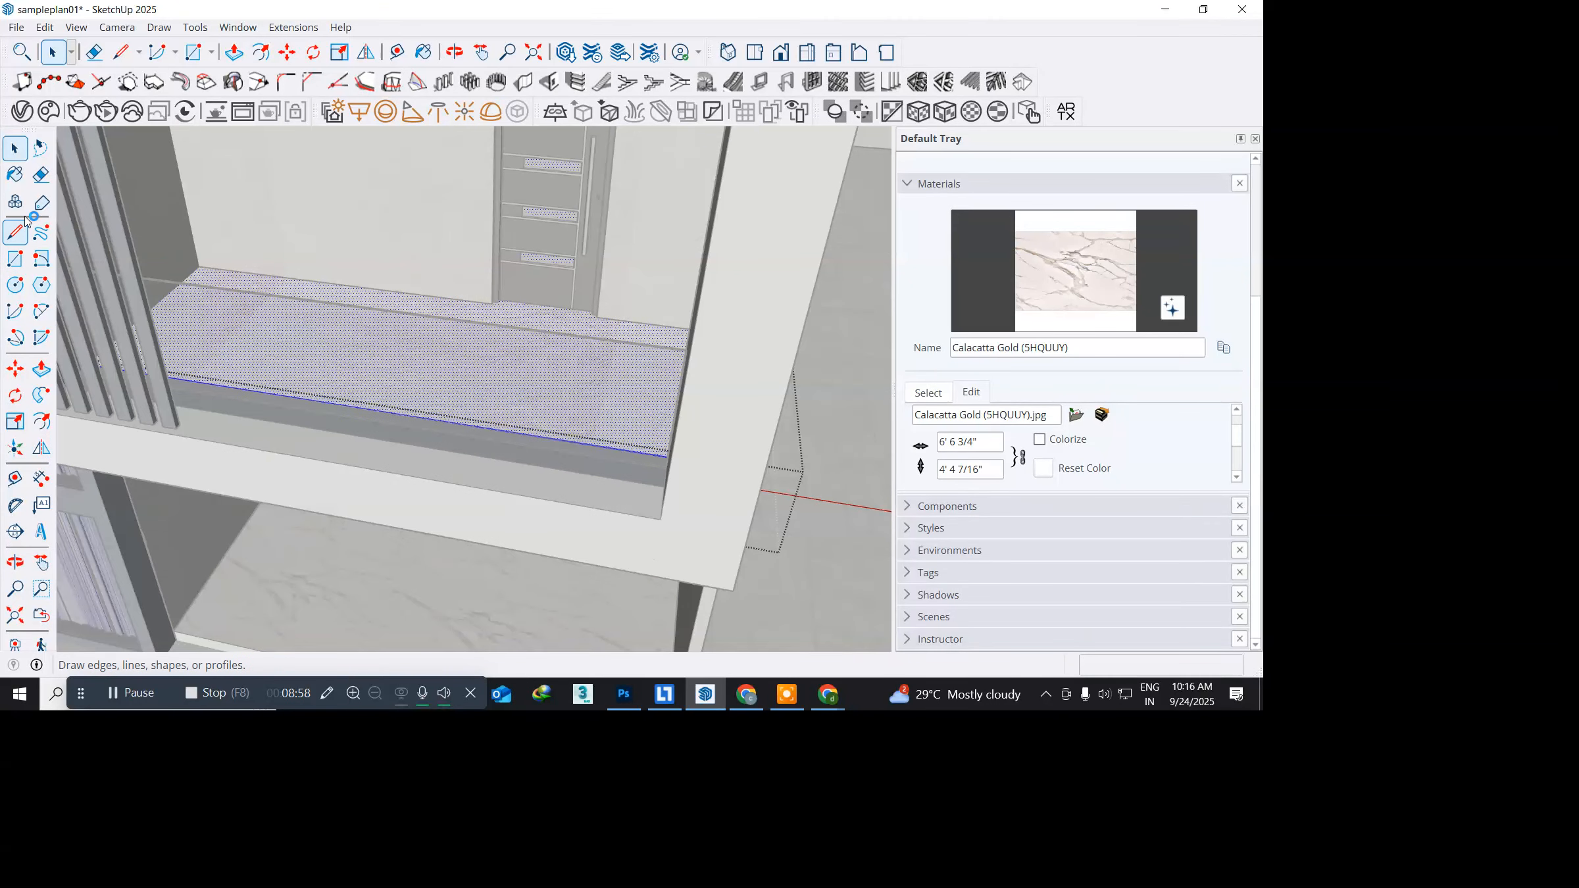
pyautogui.click(15, 175)
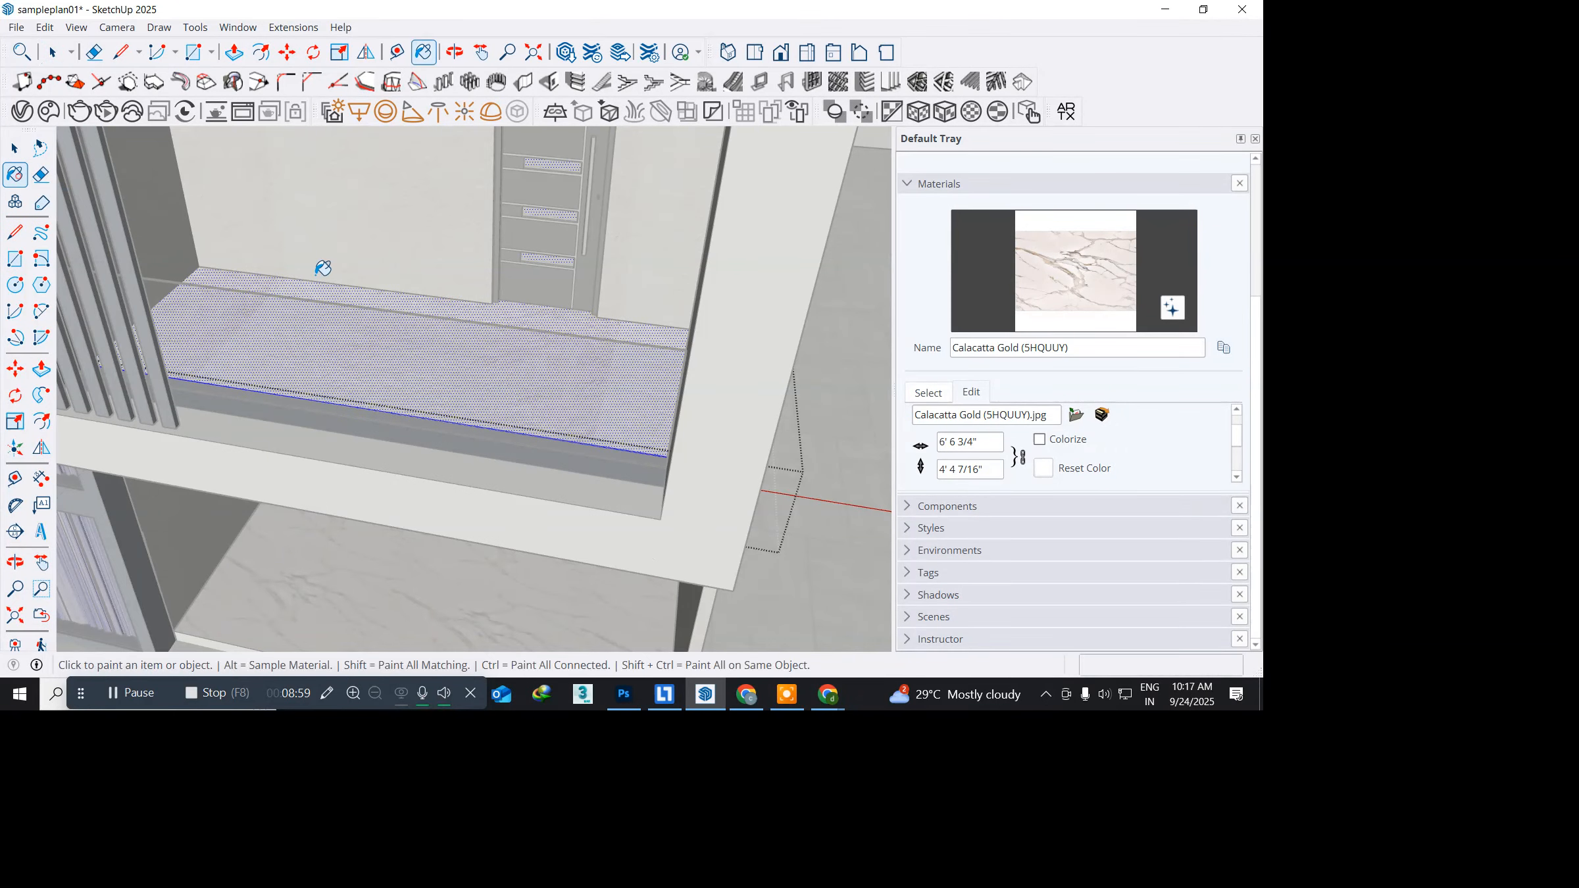
pyautogui.click(505, 312)
pyautogui.scroll(-5, 532, 377)
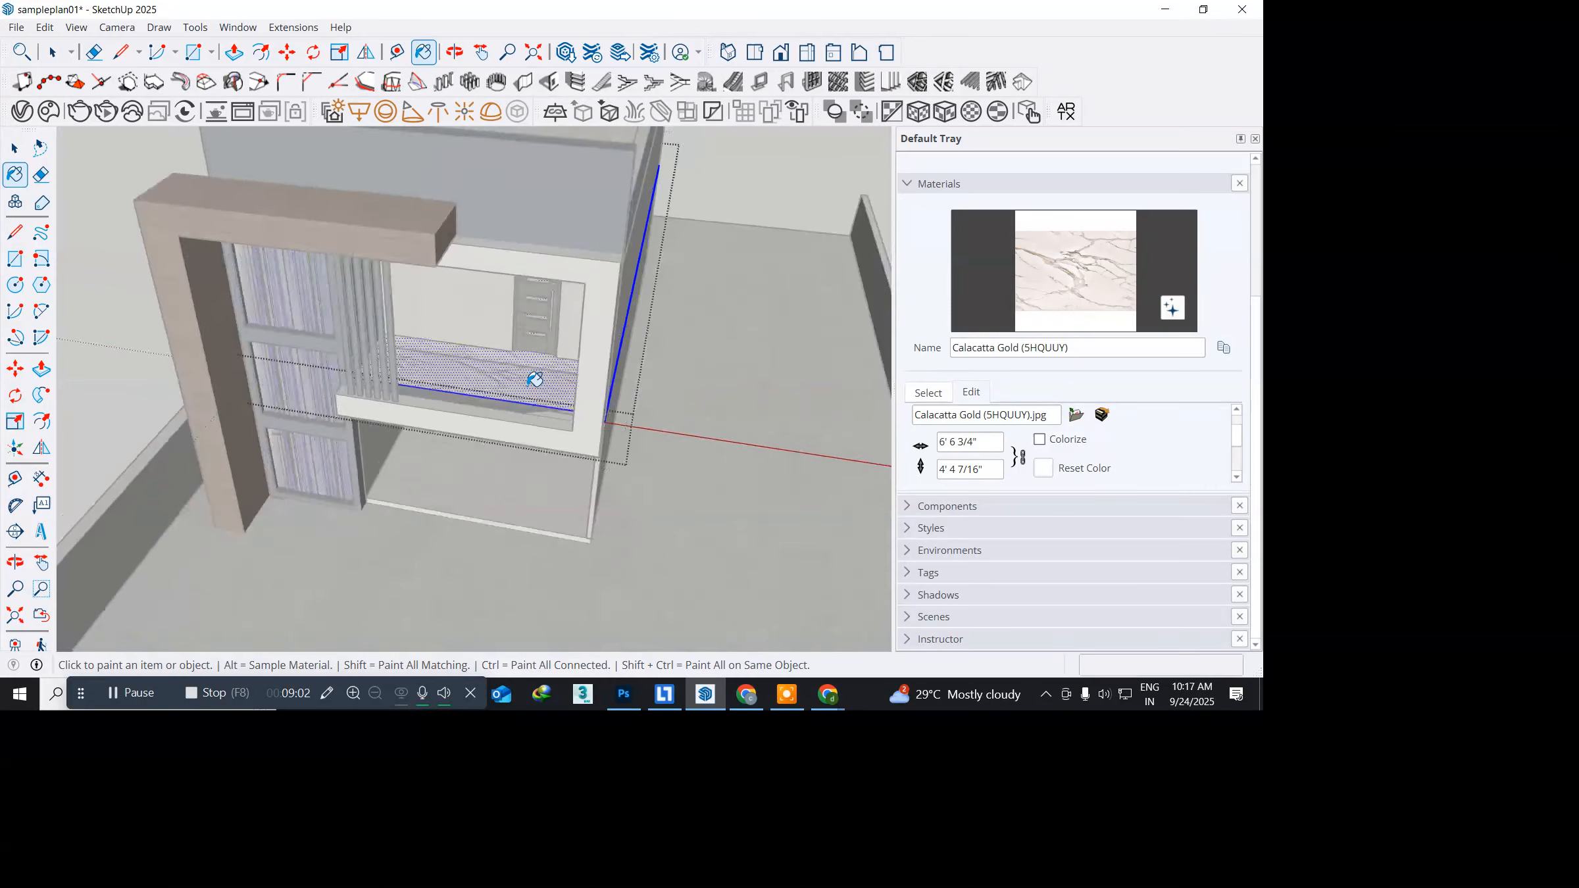
pyautogui.scroll(-3, 534, 379)
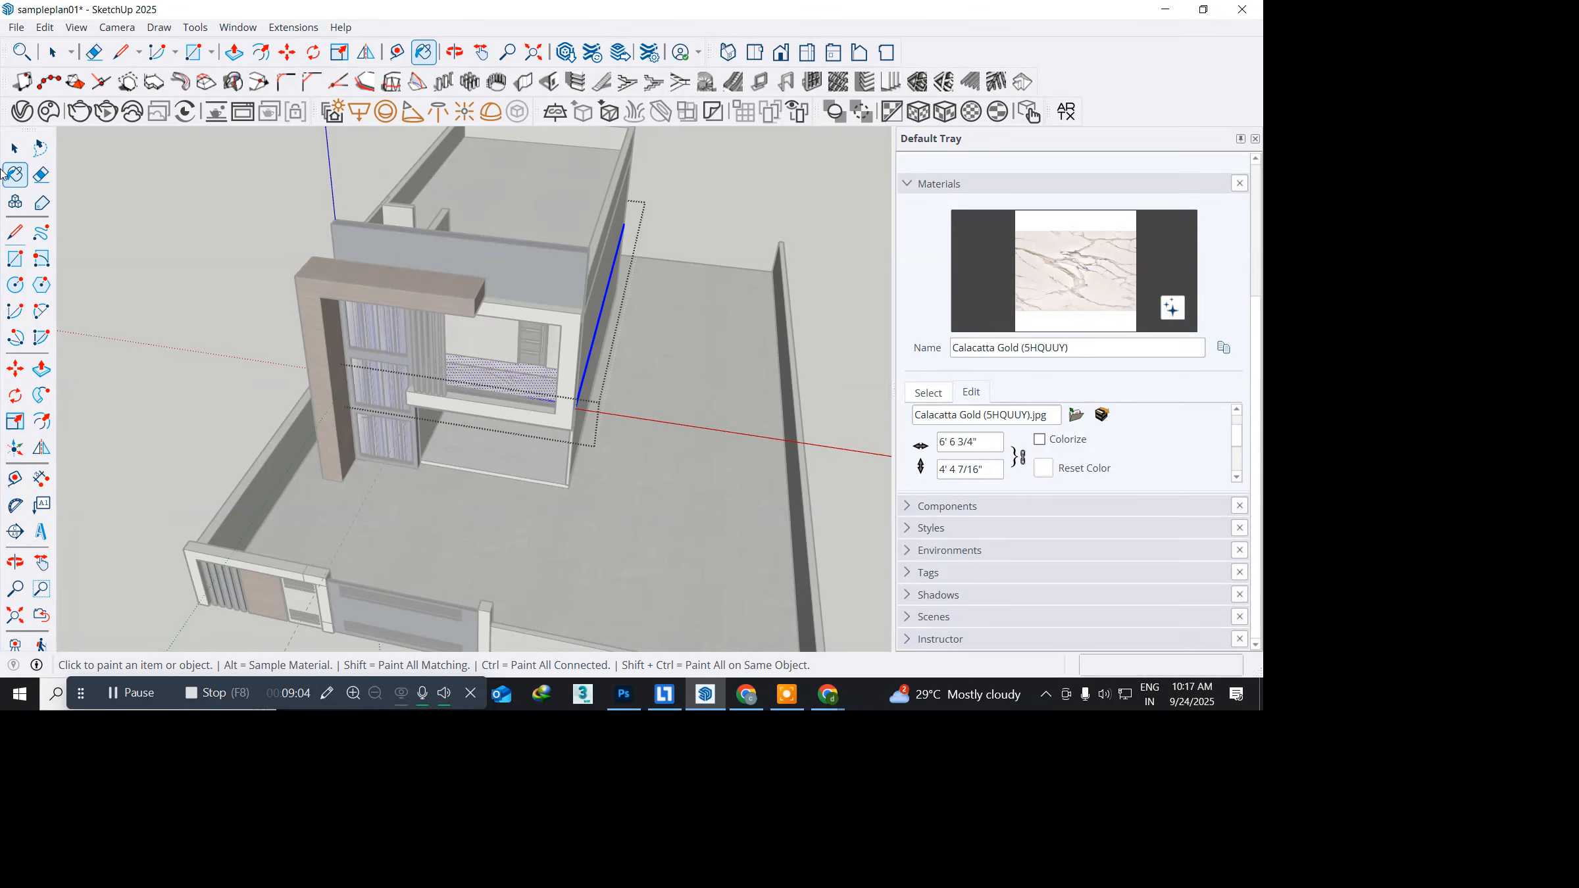
pyautogui.click(15, 149)
pyautogui.click(189, 333)
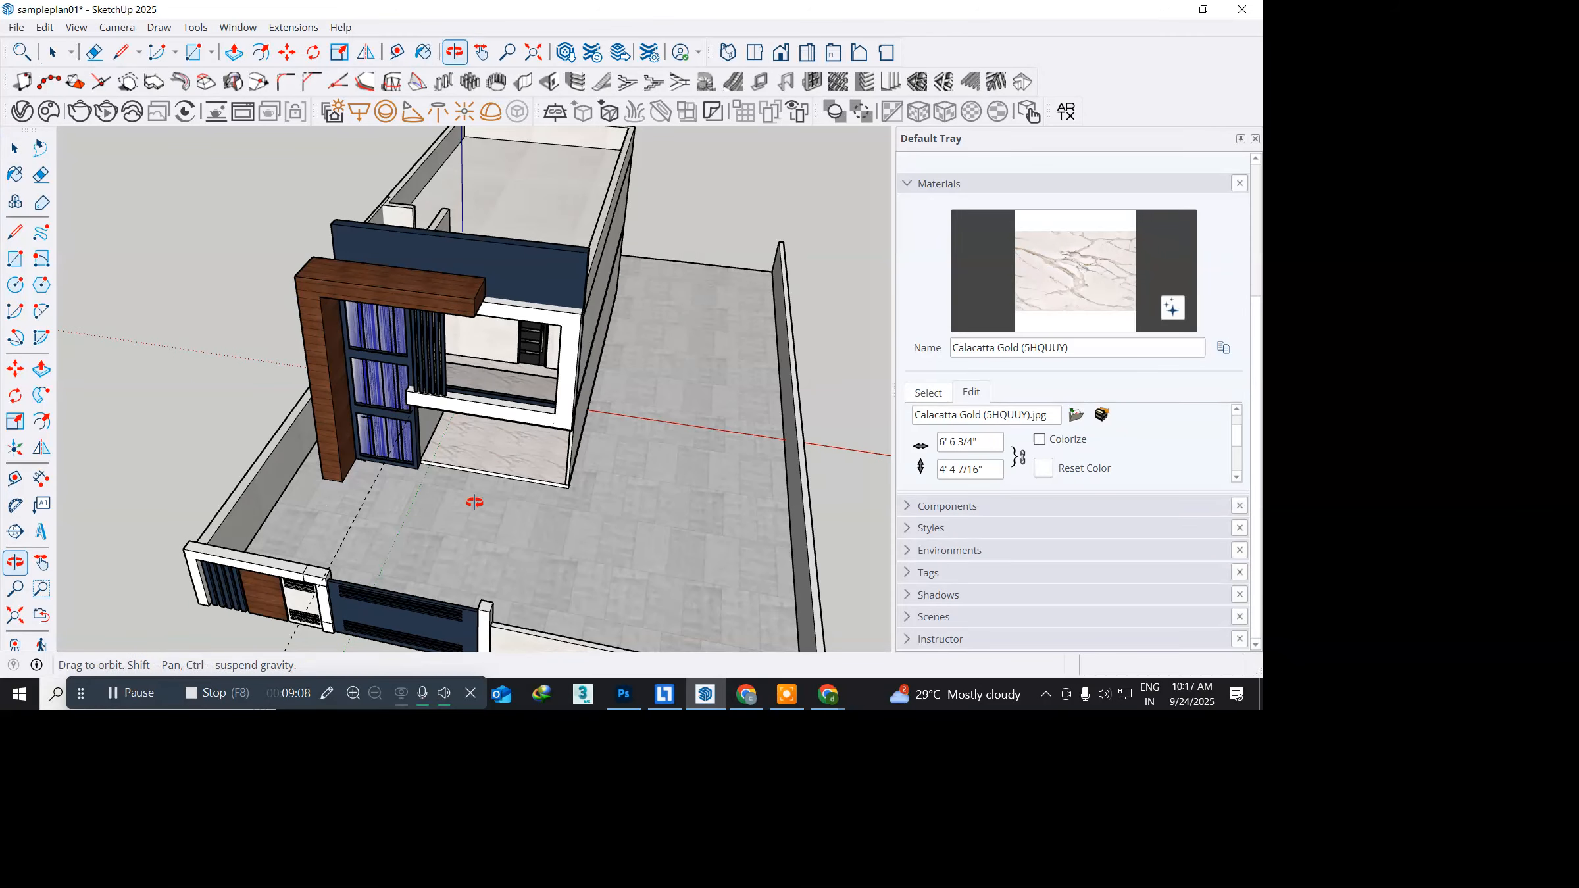
# Step: Raise the Calacatta Gold material's reflection color to light grey in the V-Ray Asset Editor
pyautogui.moveTo(475, 497); pyautogui.dragTo(490, 441, button='middle')
pyautogui.scroll(4, 499, 471)
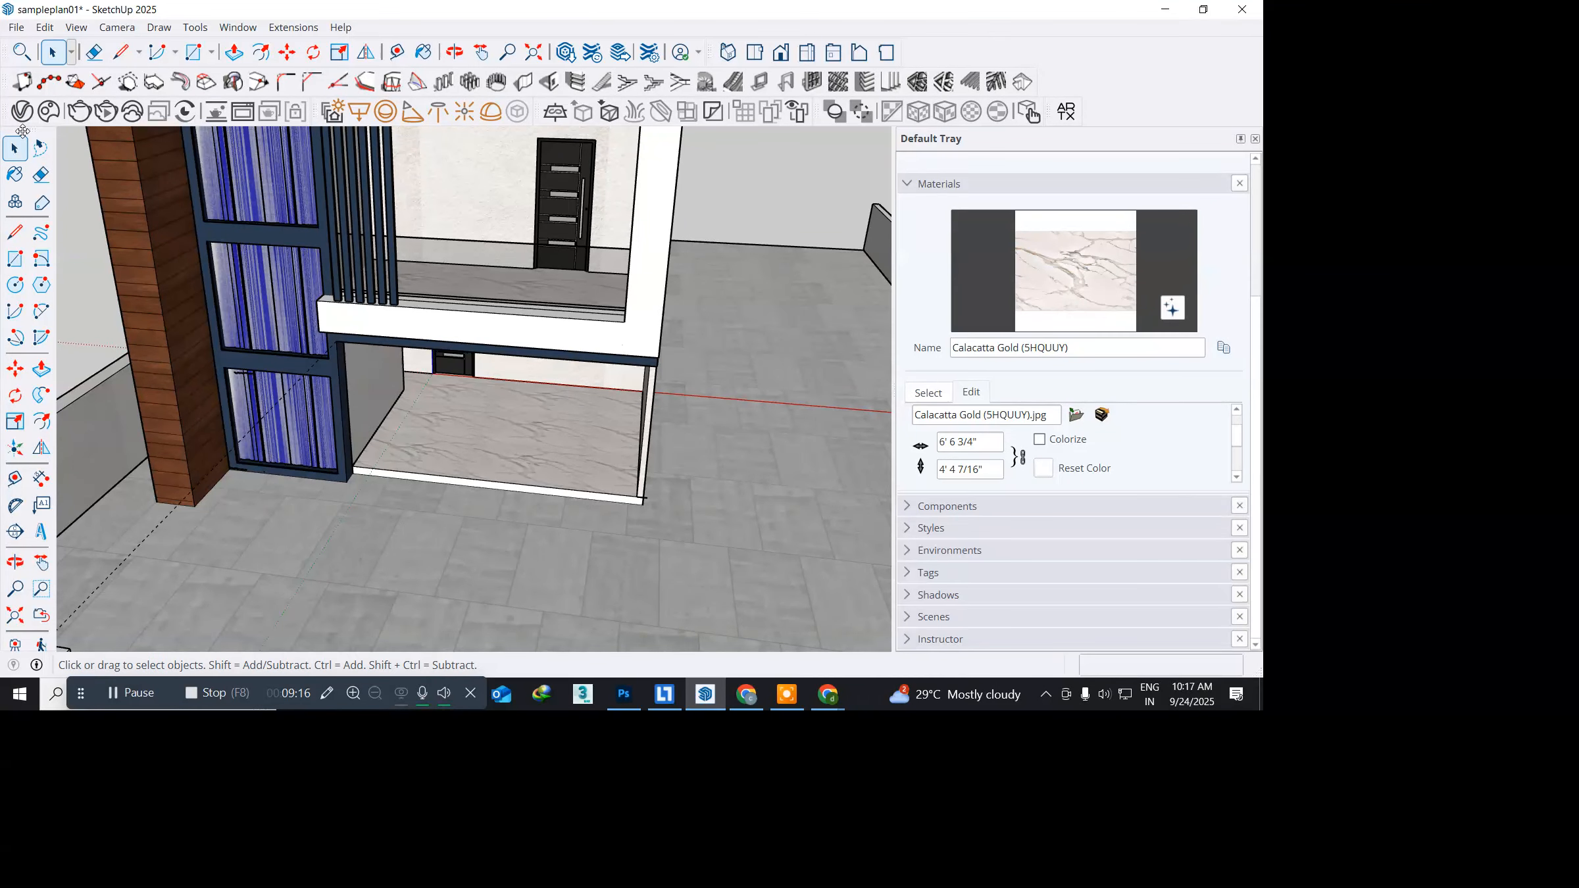
pyautogui.click(23, 113)
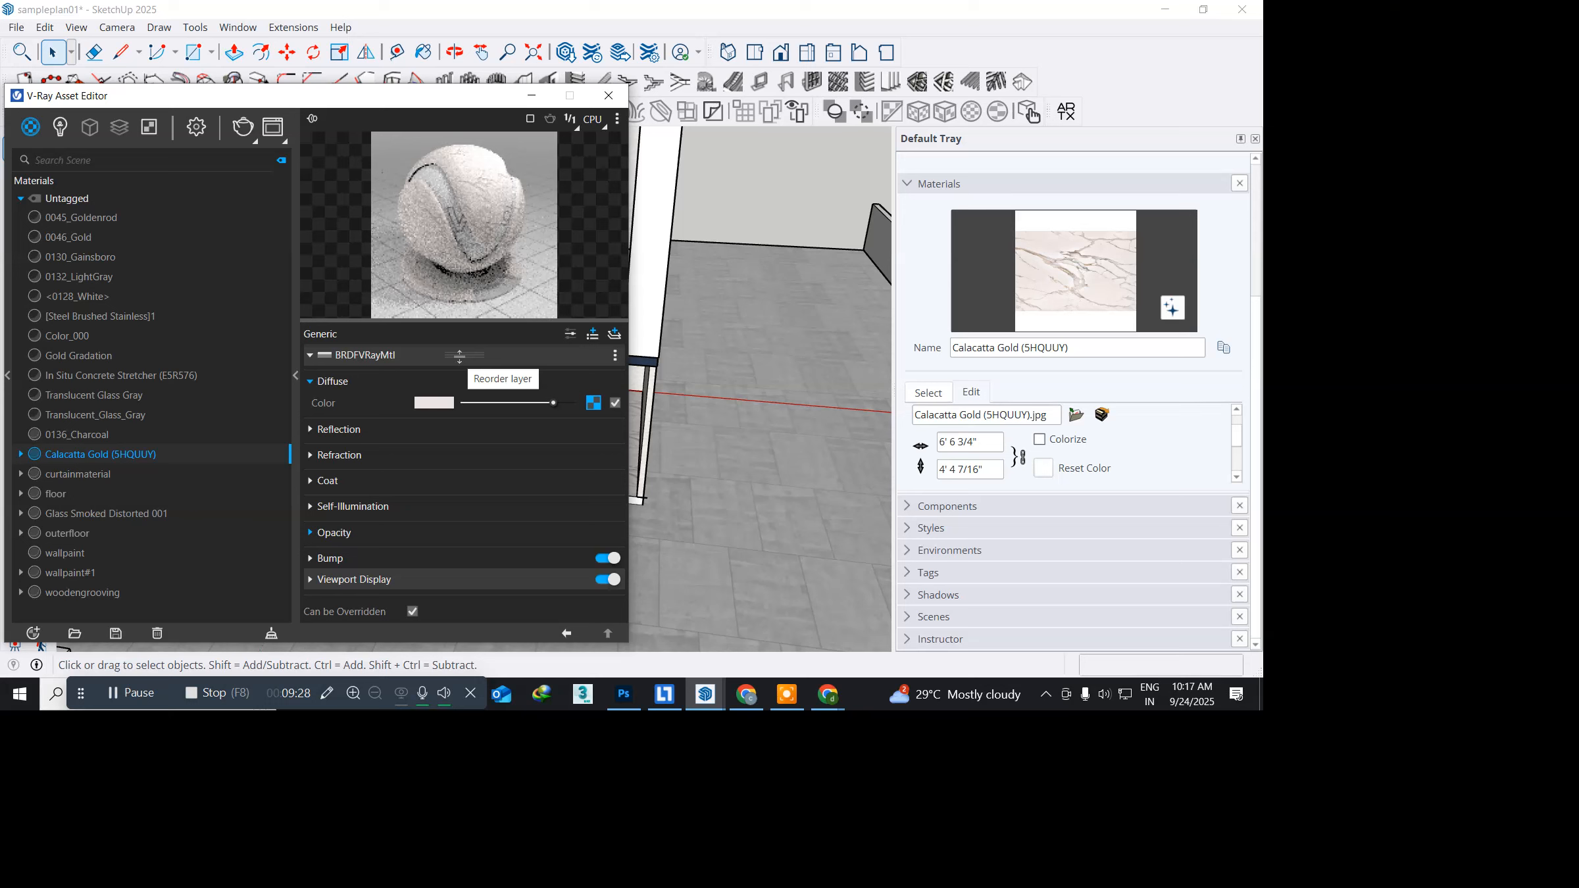
pyautogui.click(310, 429)
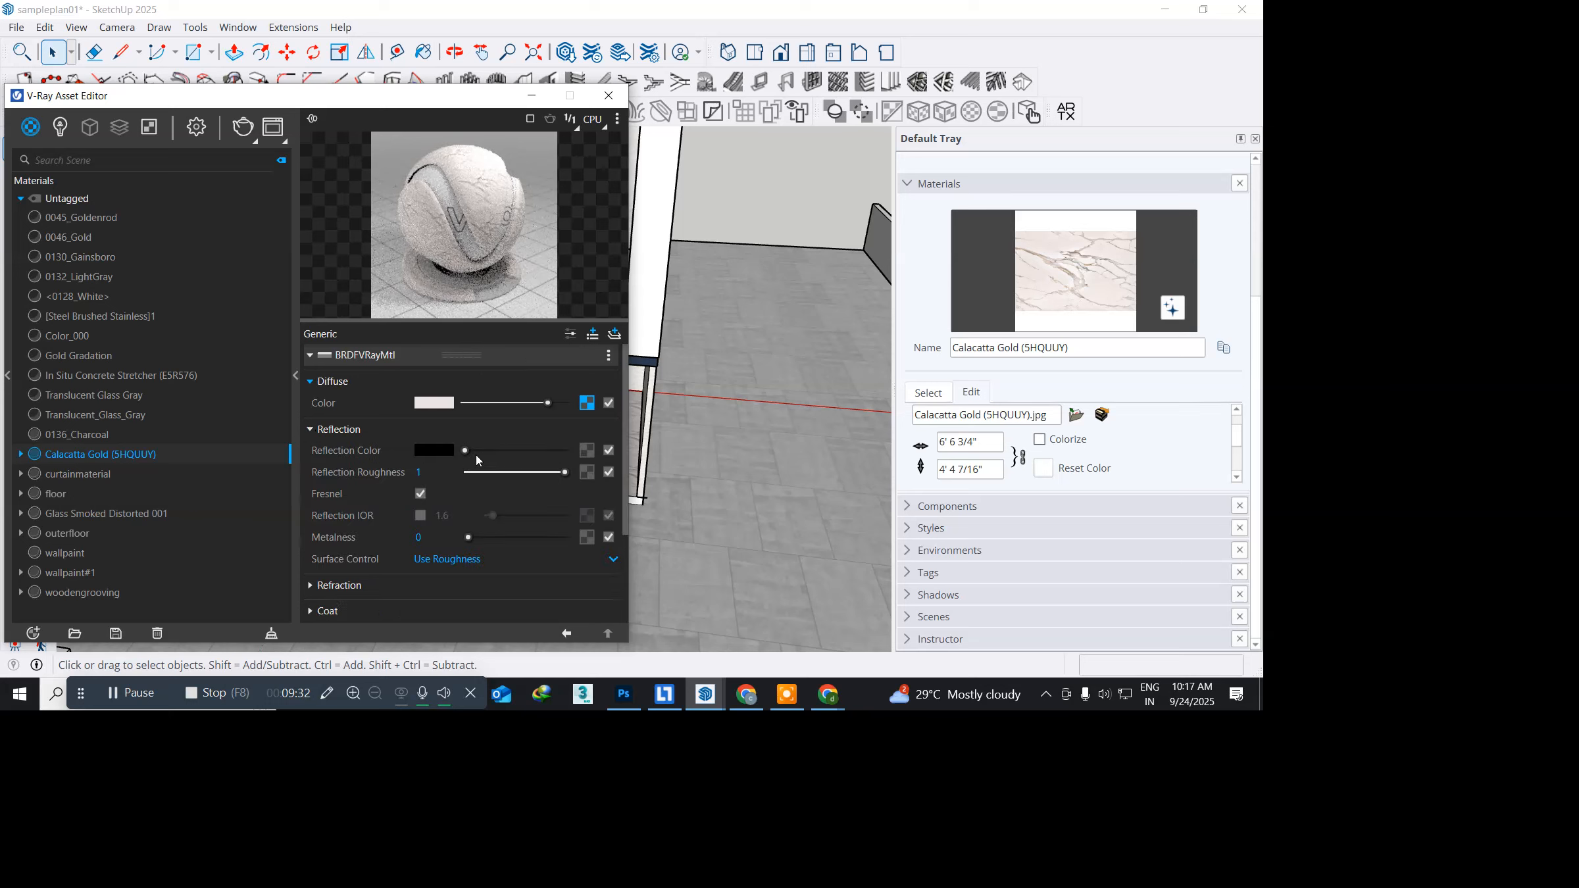
pyautogui.moveTo(468, 452); pyautogui.dragTo(524, 459)
# Step: Copy the Calacatta Gold material's diffuse texture into its bump map slot and close the V-Ray Asset Editor
pyautogui.scroll(-3, 532, 463)
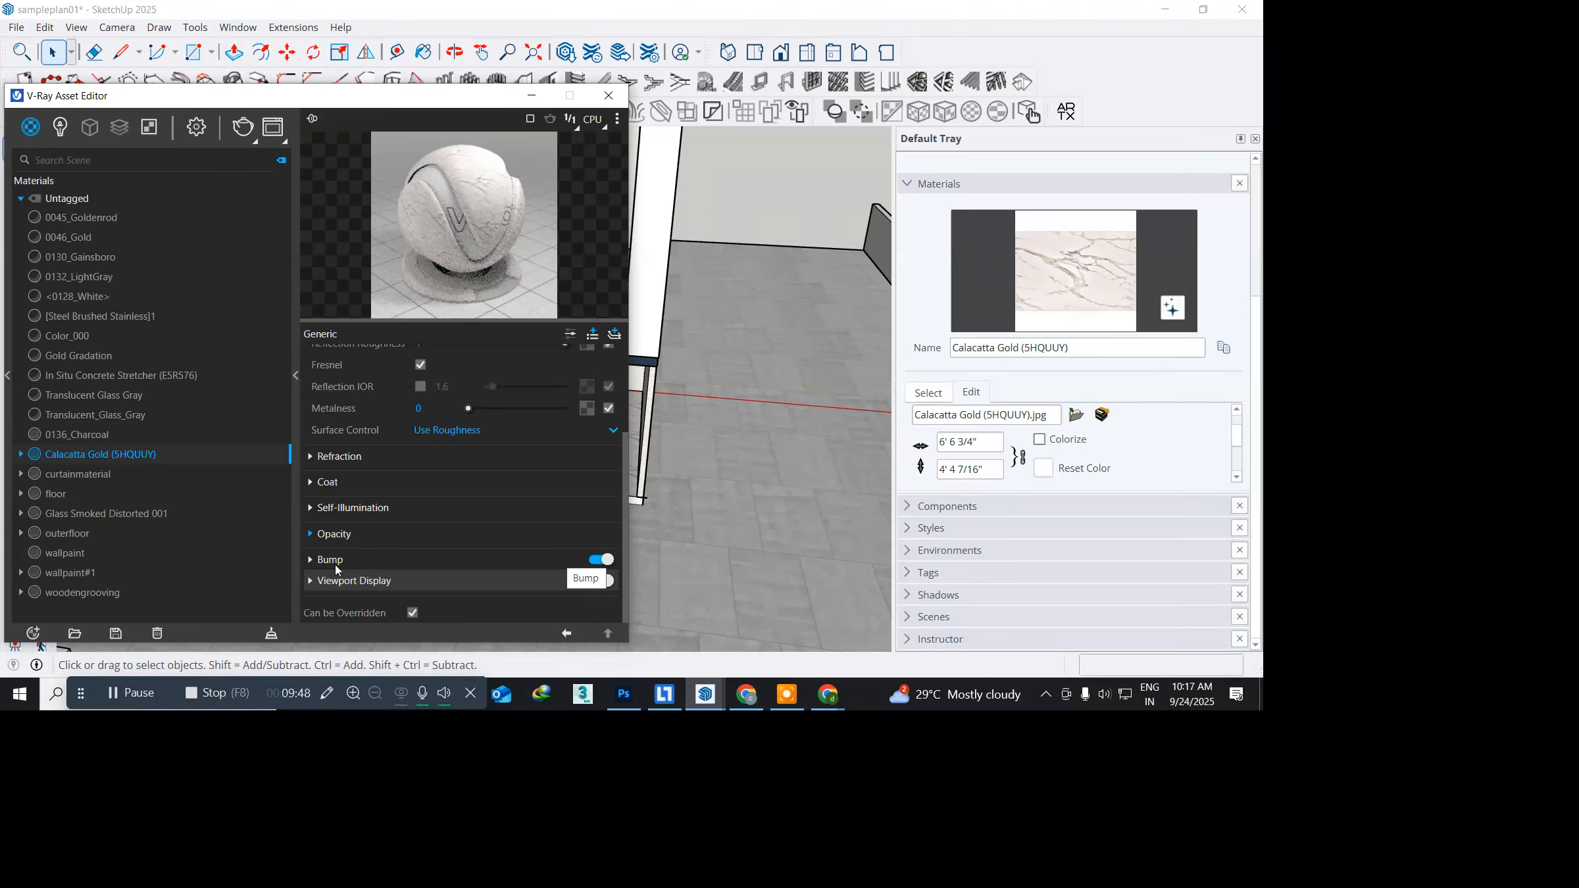
pyautogui.click(312, 565)
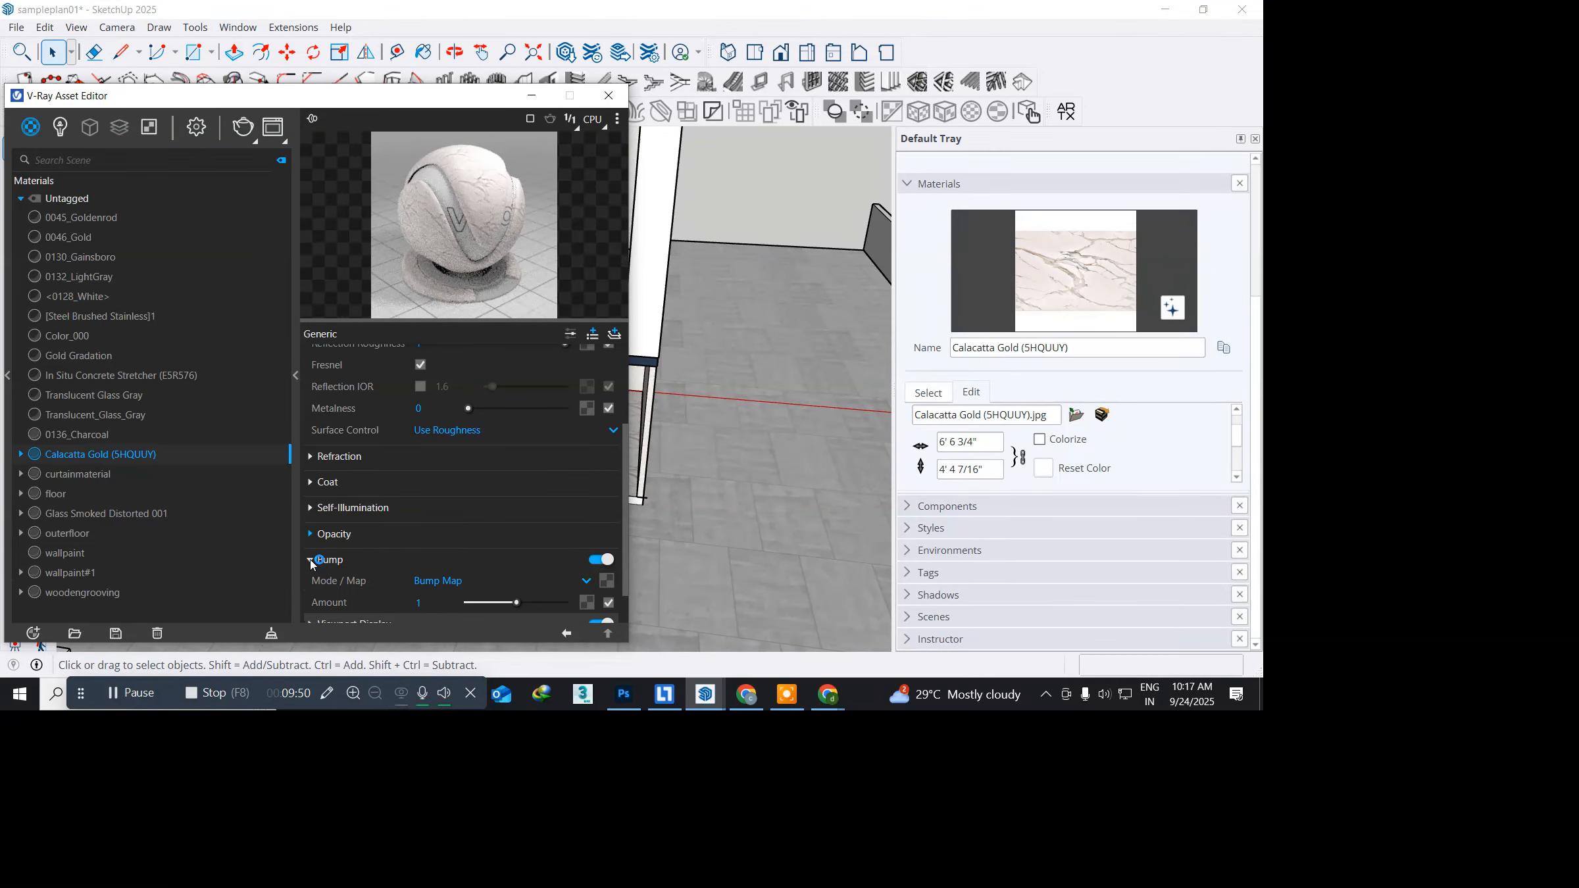
pyautogui.scroll(-1, 404, 570)
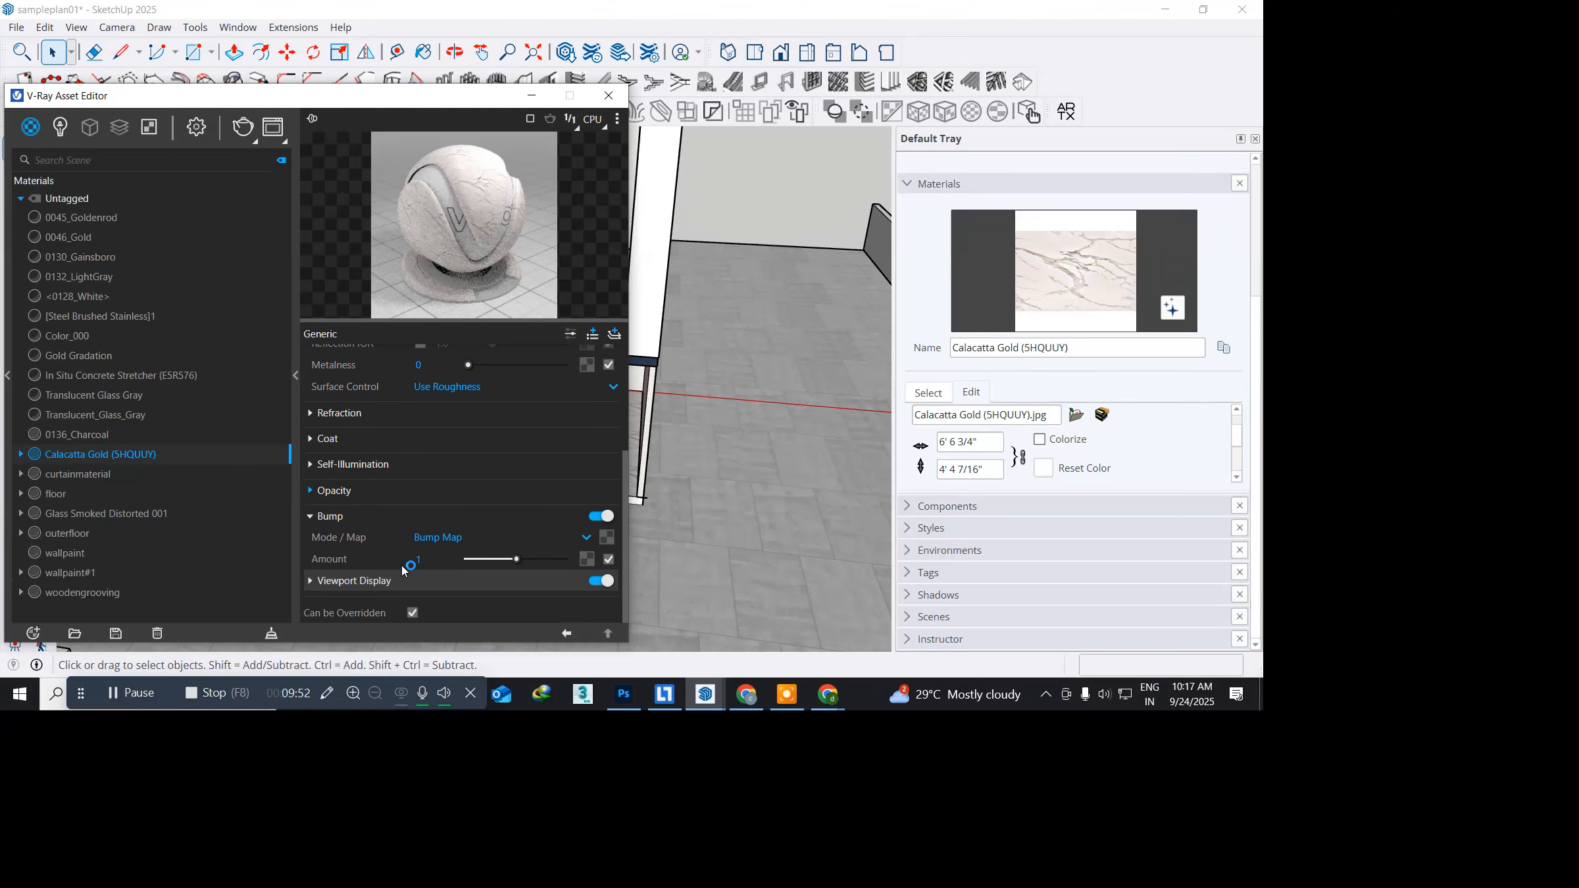
pyautogui.scroll(4, 404, 570)
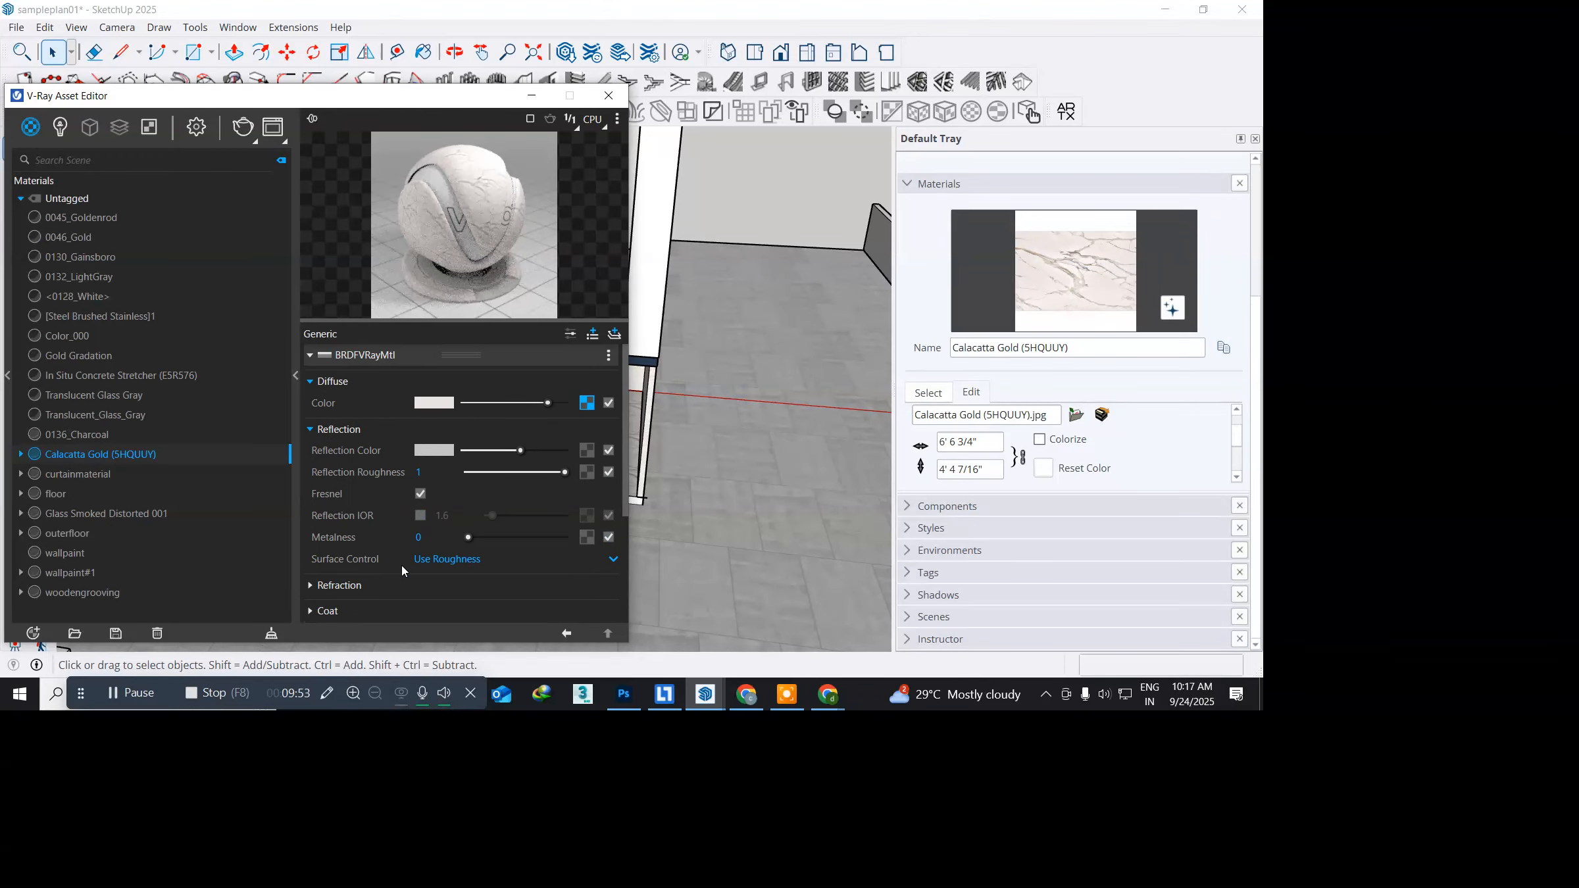
pyautogui.rightClick(586, 405)
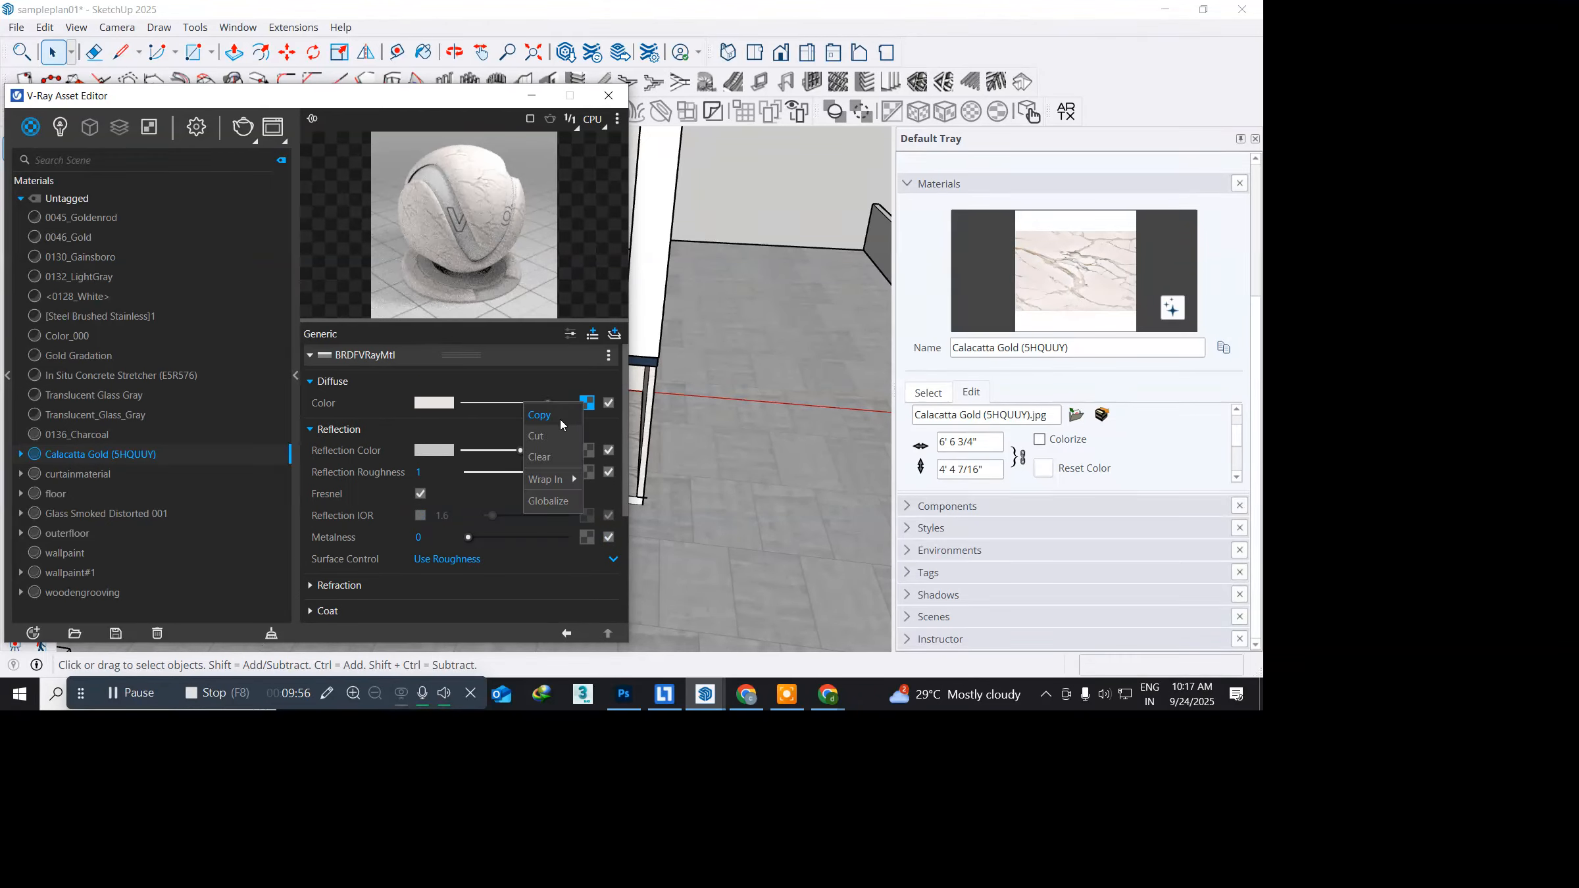
pyautogui.click(560, 420)
pyautogui.scroll(-3, 528, 534)
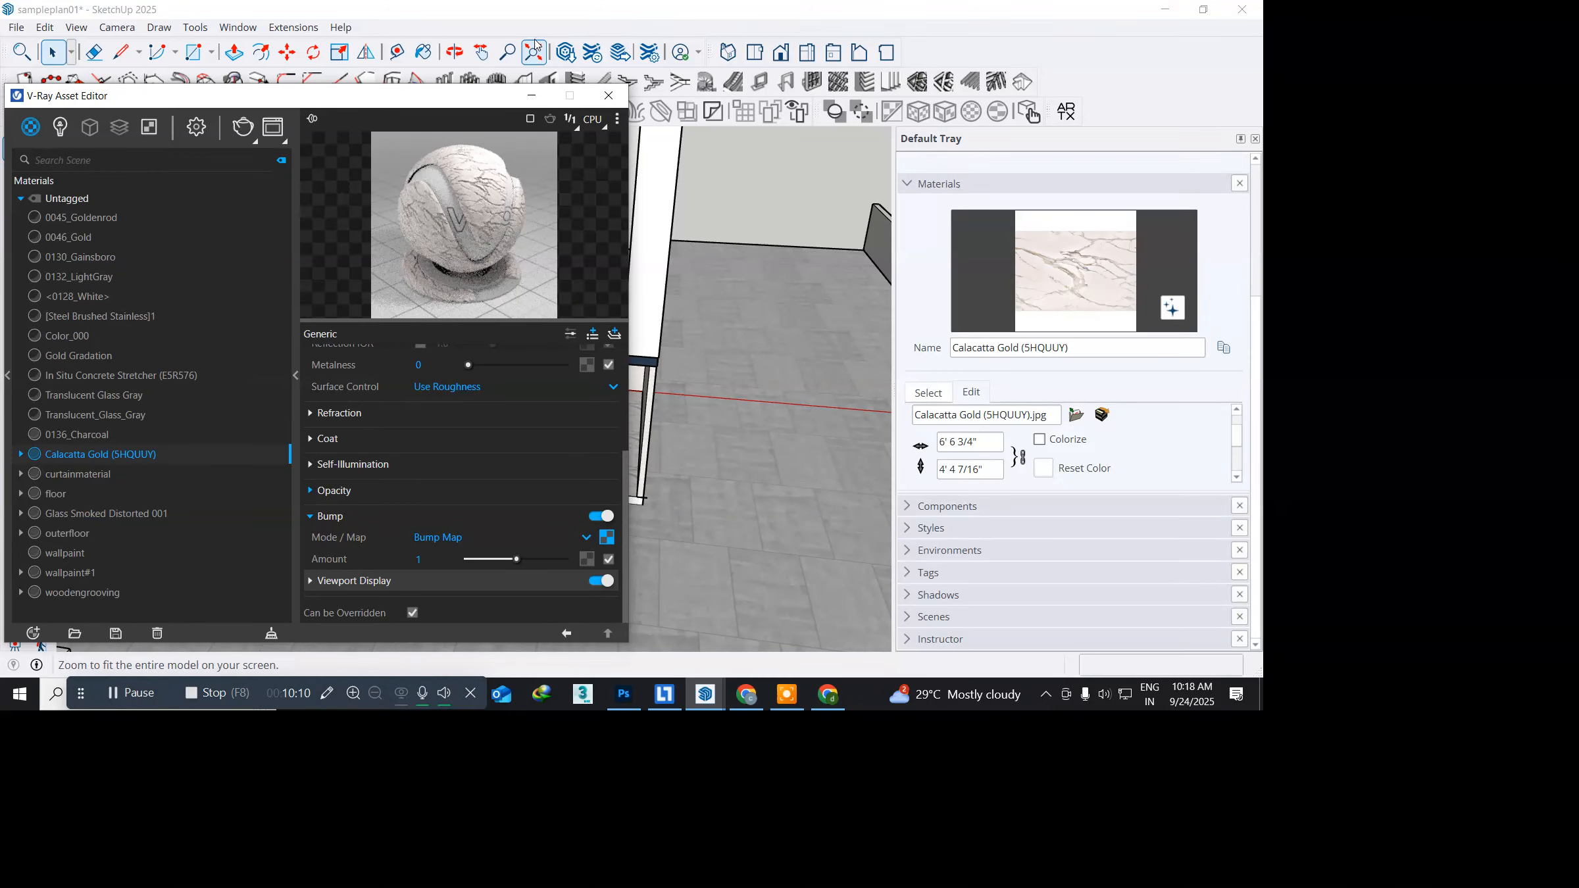
pyautogui.click(609, 95)
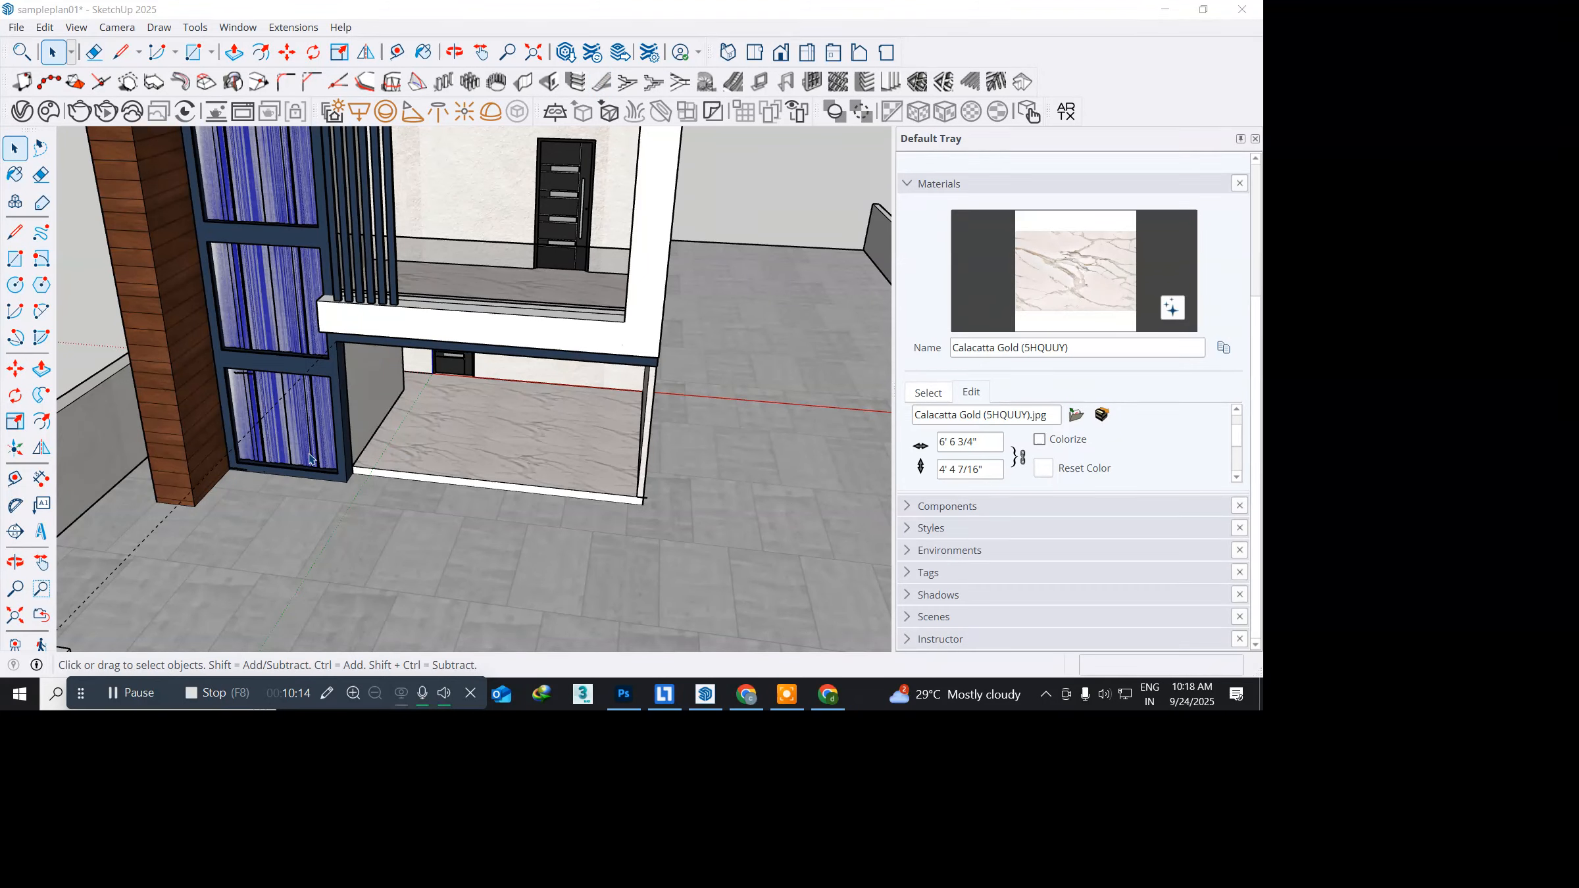
# Step: Examine the marble texture on the porch floor up close from the front of the house
pyautogui.click(99, 297)
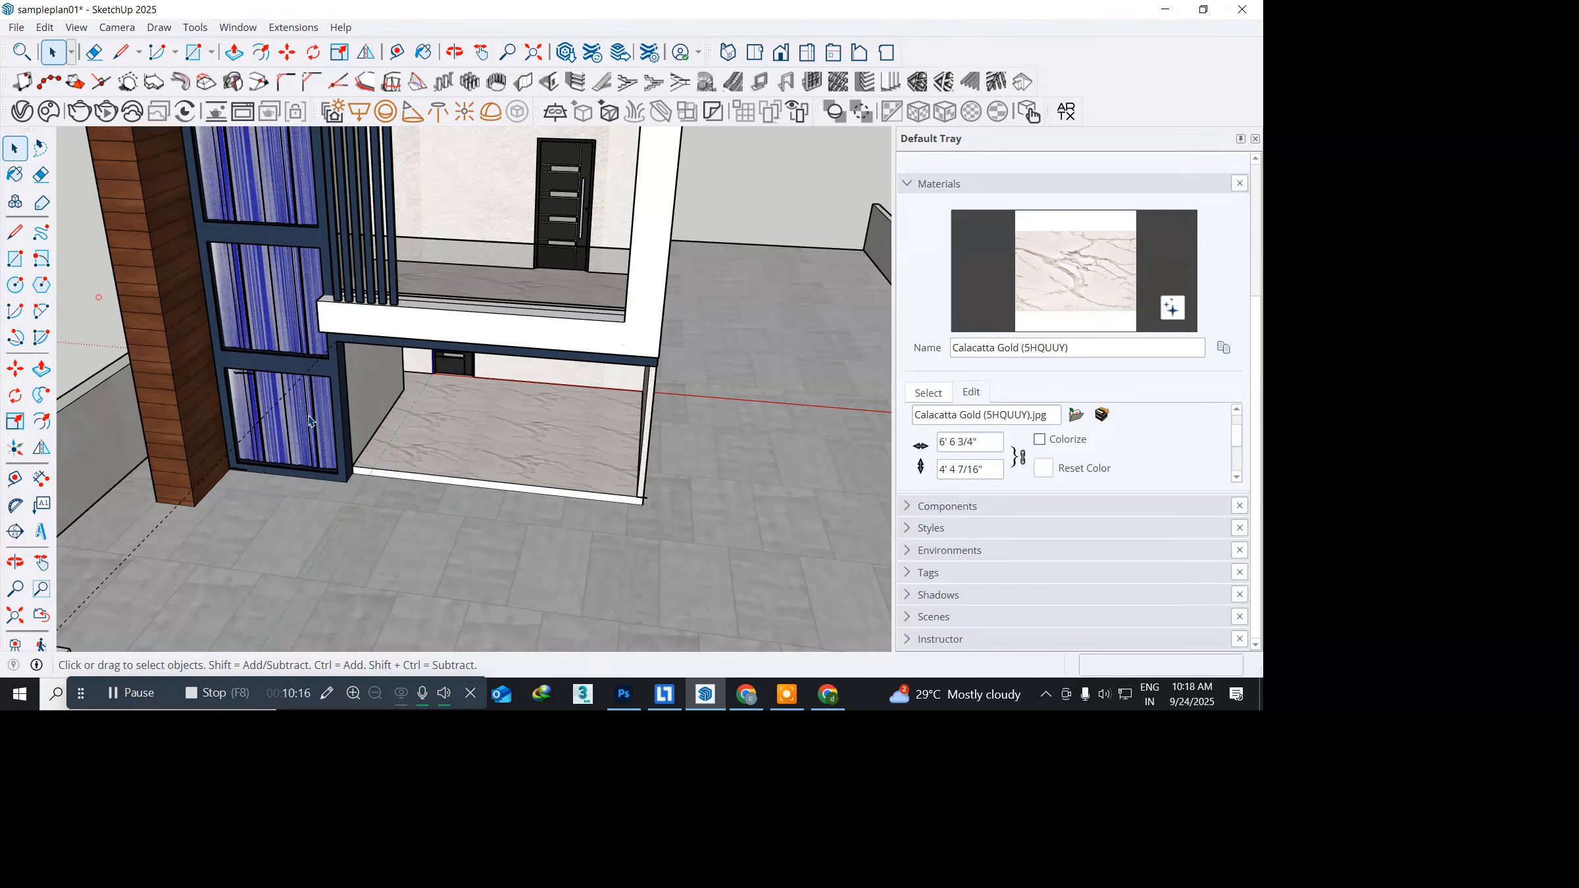
pyautogui.moveTo(514, 462)
pyautogui.mouseDown(button='middle')
pyautogui.moveTo(518, 430)
pyautogui.moveTo(514, 485)
pyautogui.mouseUp(button='middle')
pyautogui.scroll(3, 520, 464)
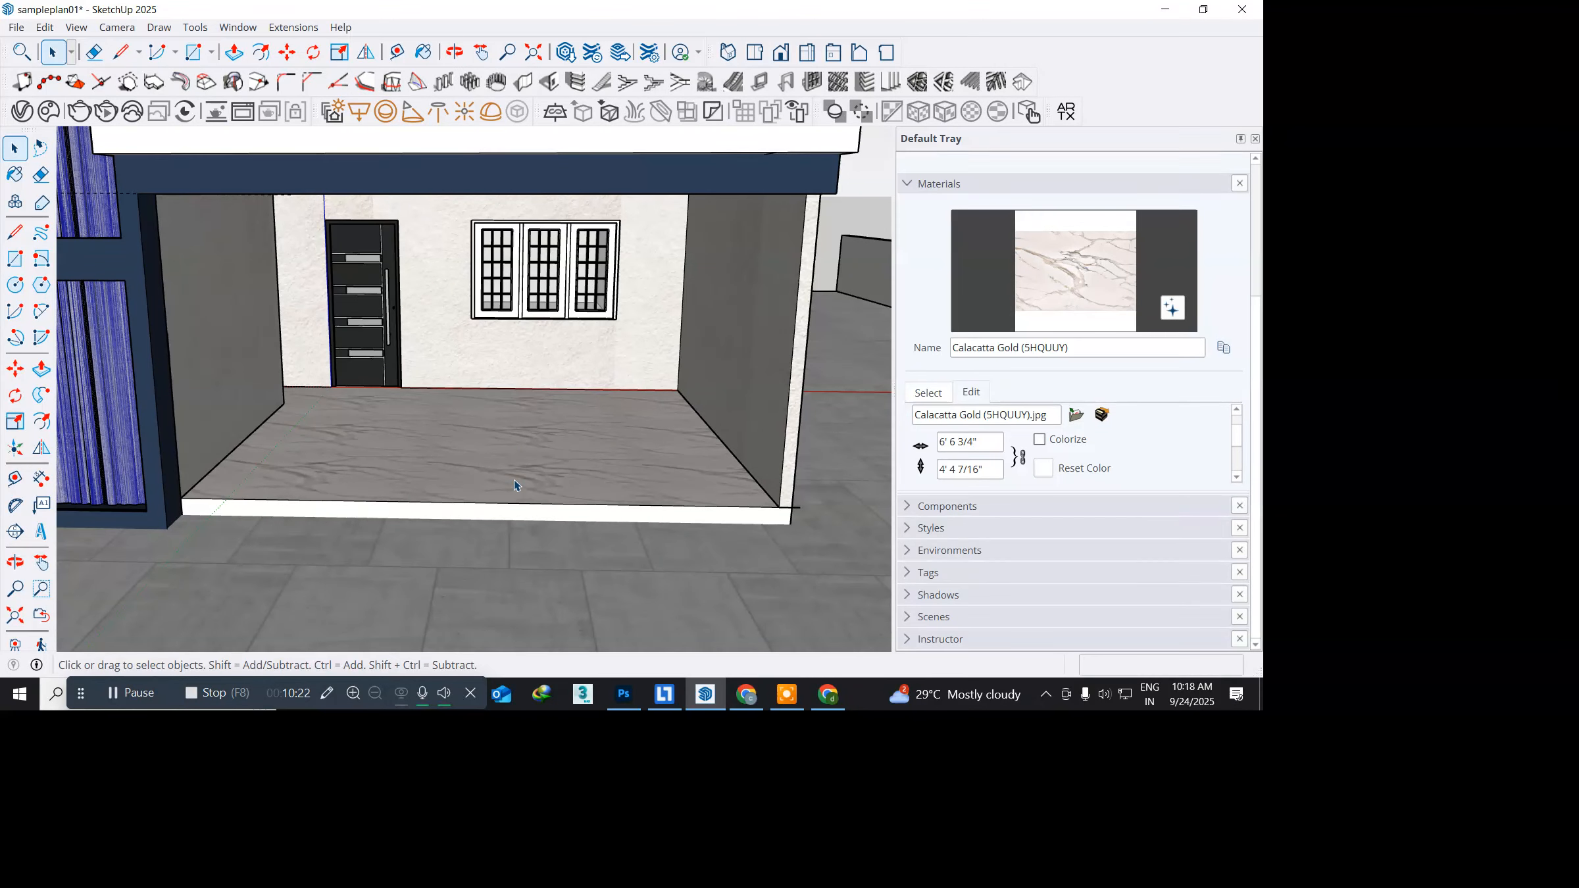
pyautogui.scroll(2, 515, 486)
pyautogui.scroll(-1, 515, 486)
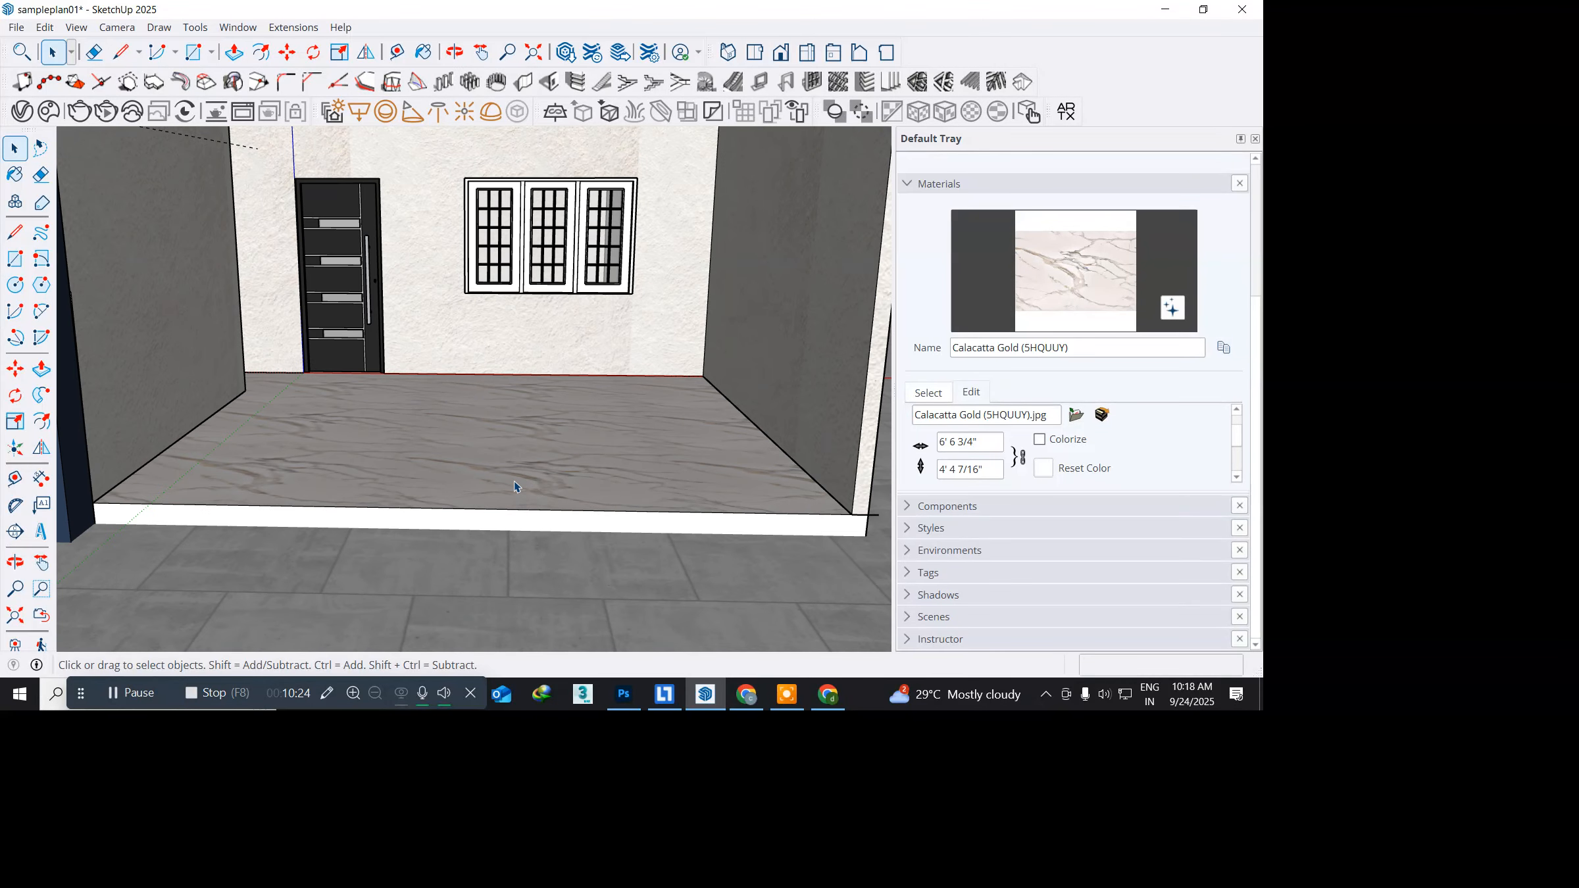
pyautogui.moveTo(518, 483); pyautogui.dragTo(412, 545, button='middle')
pyautogui.scroll(2, 412, 545)
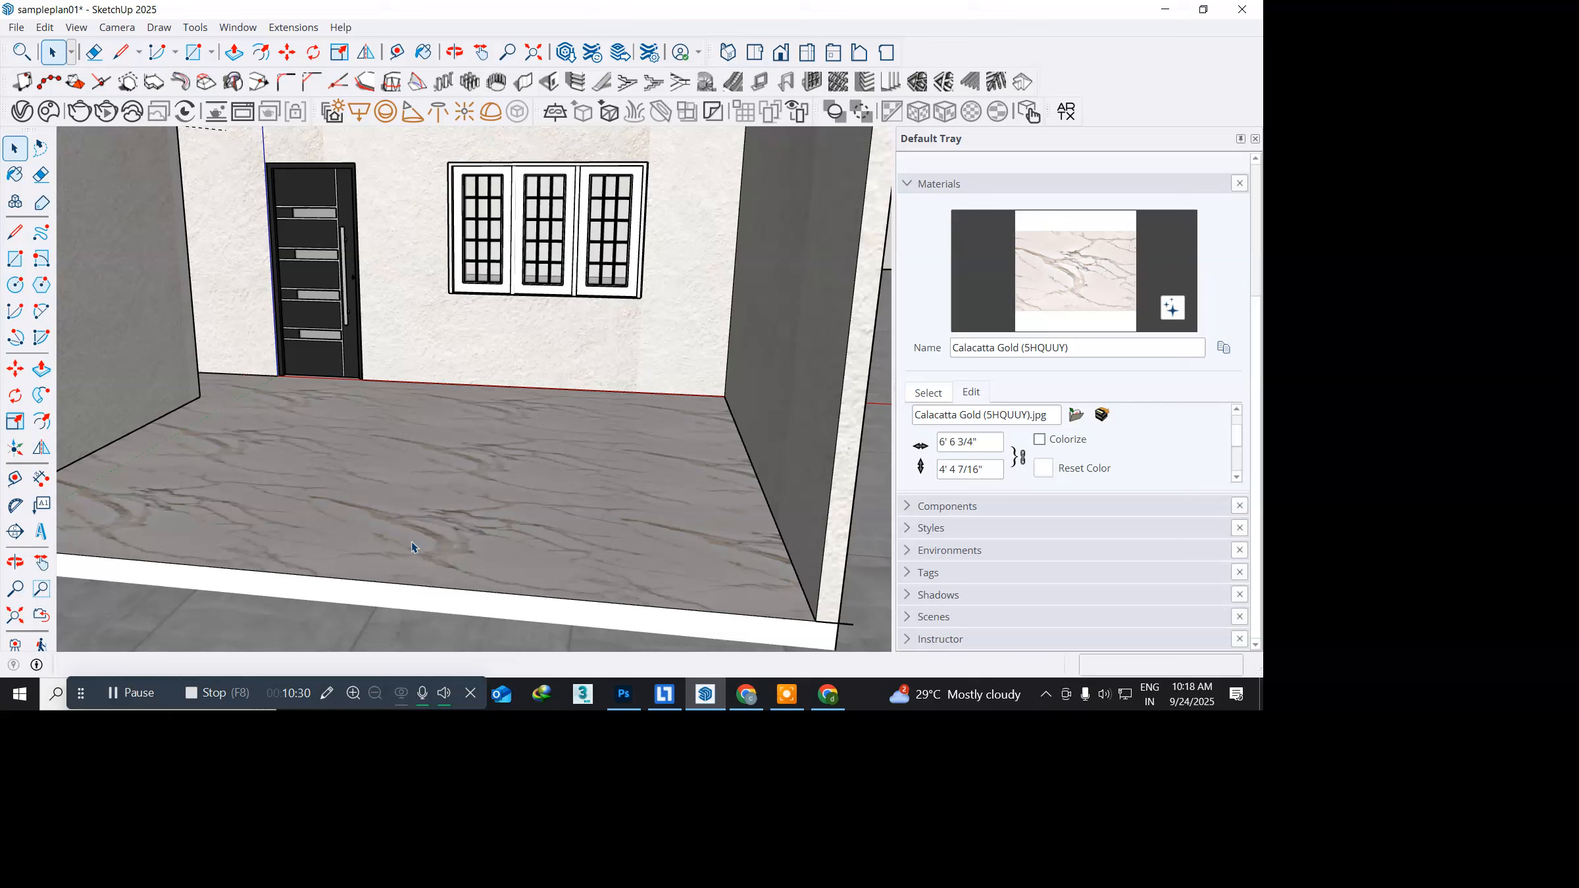
# Step: Render the porch view with V-Ray and delete the Exposure layer from the frame buffer's layer stack
pyautogui.click(78, 113)
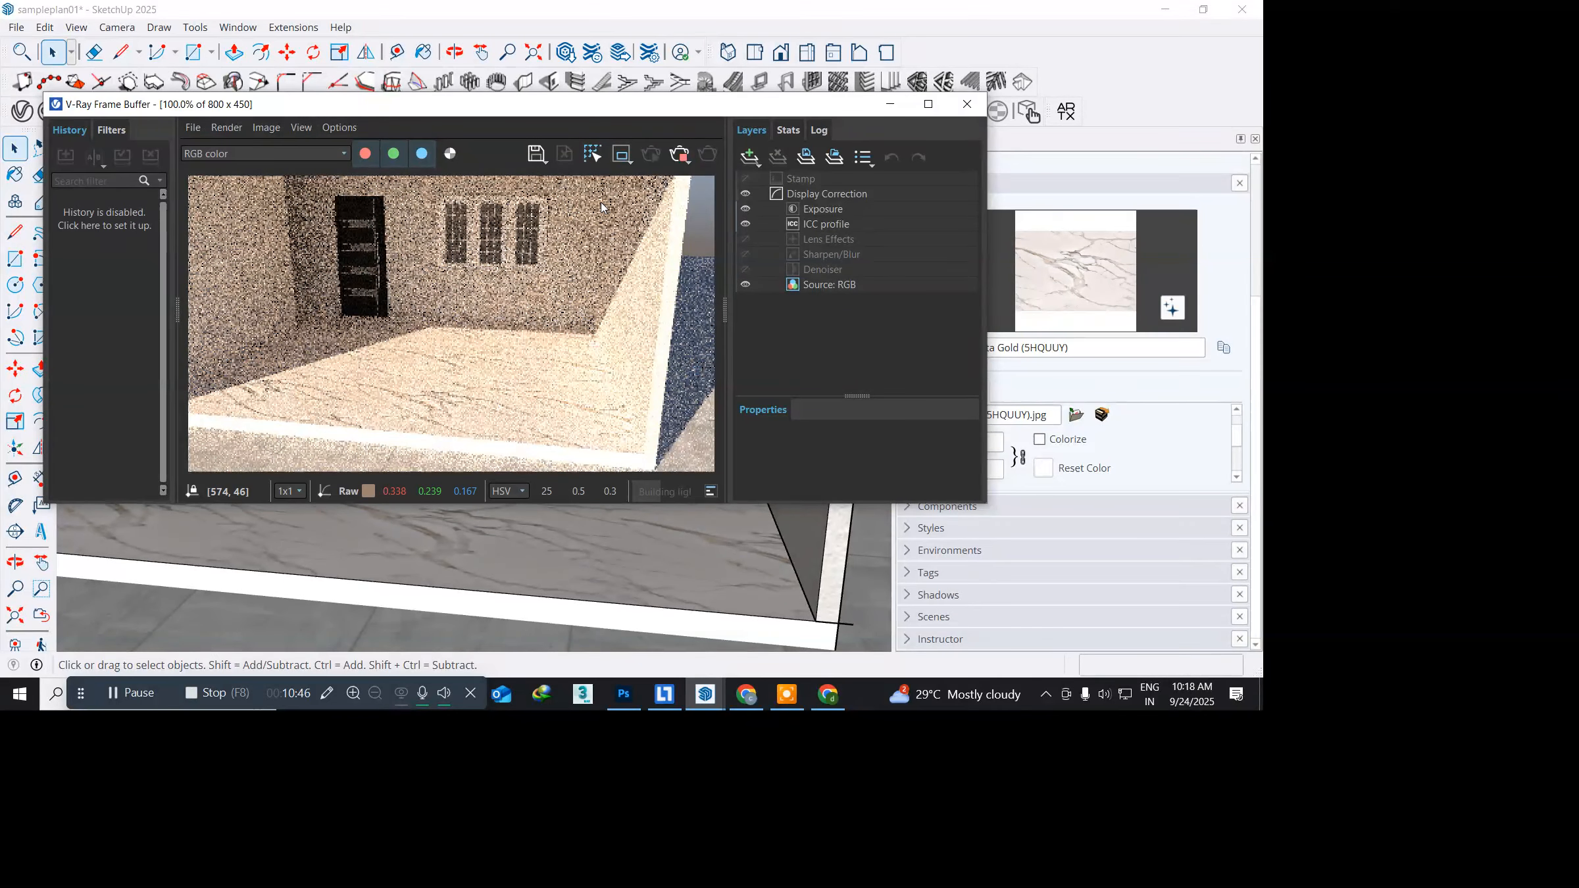
pyautogui.click(821, 209)
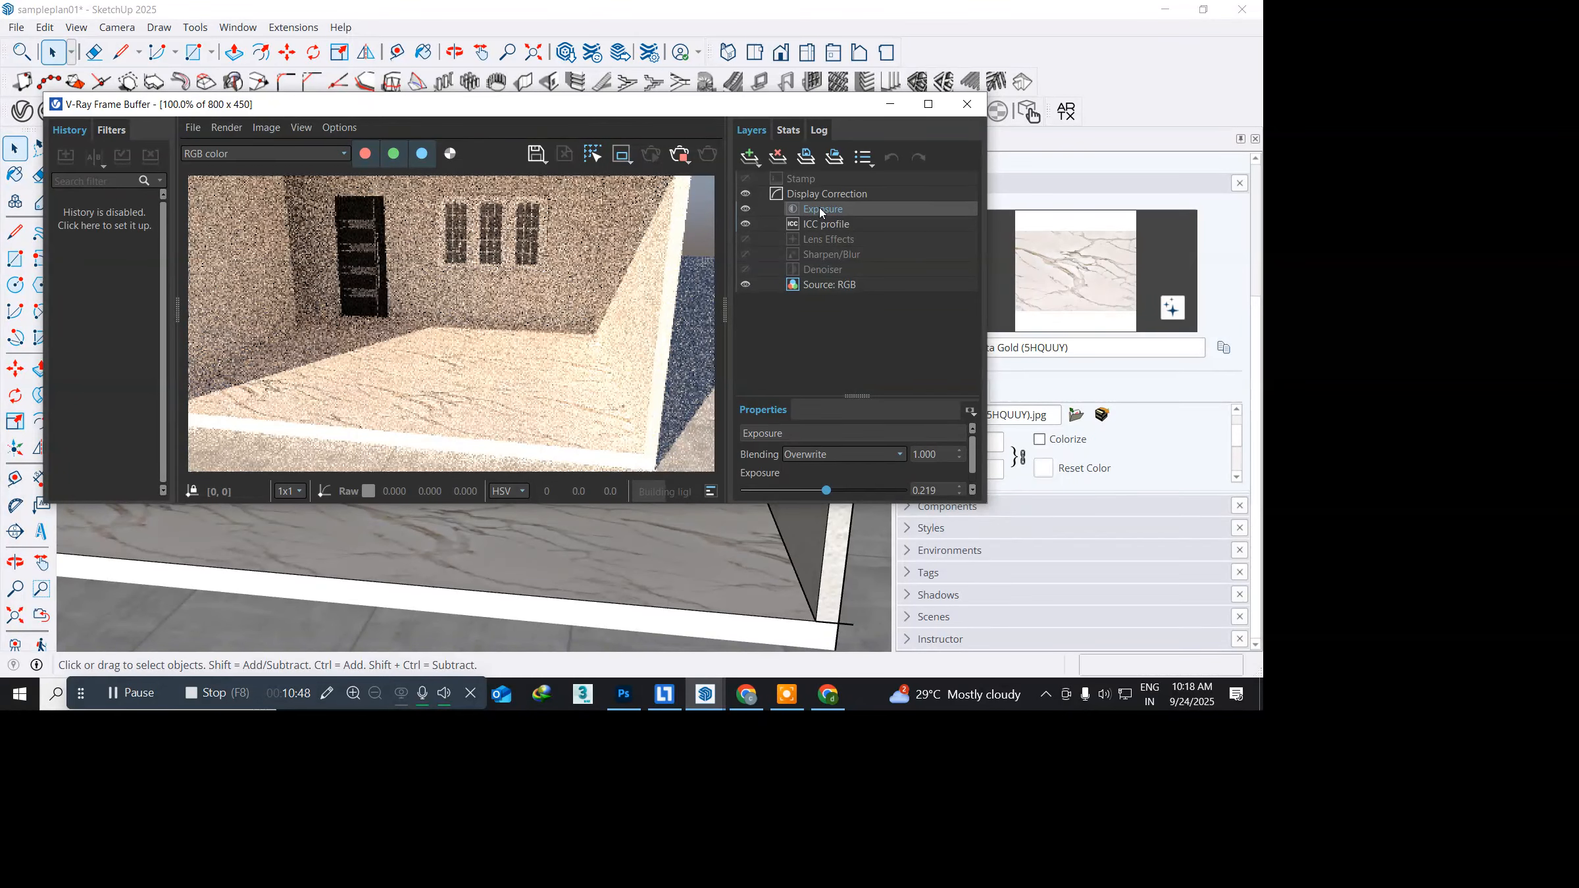
pyautogui.click(778, 157)
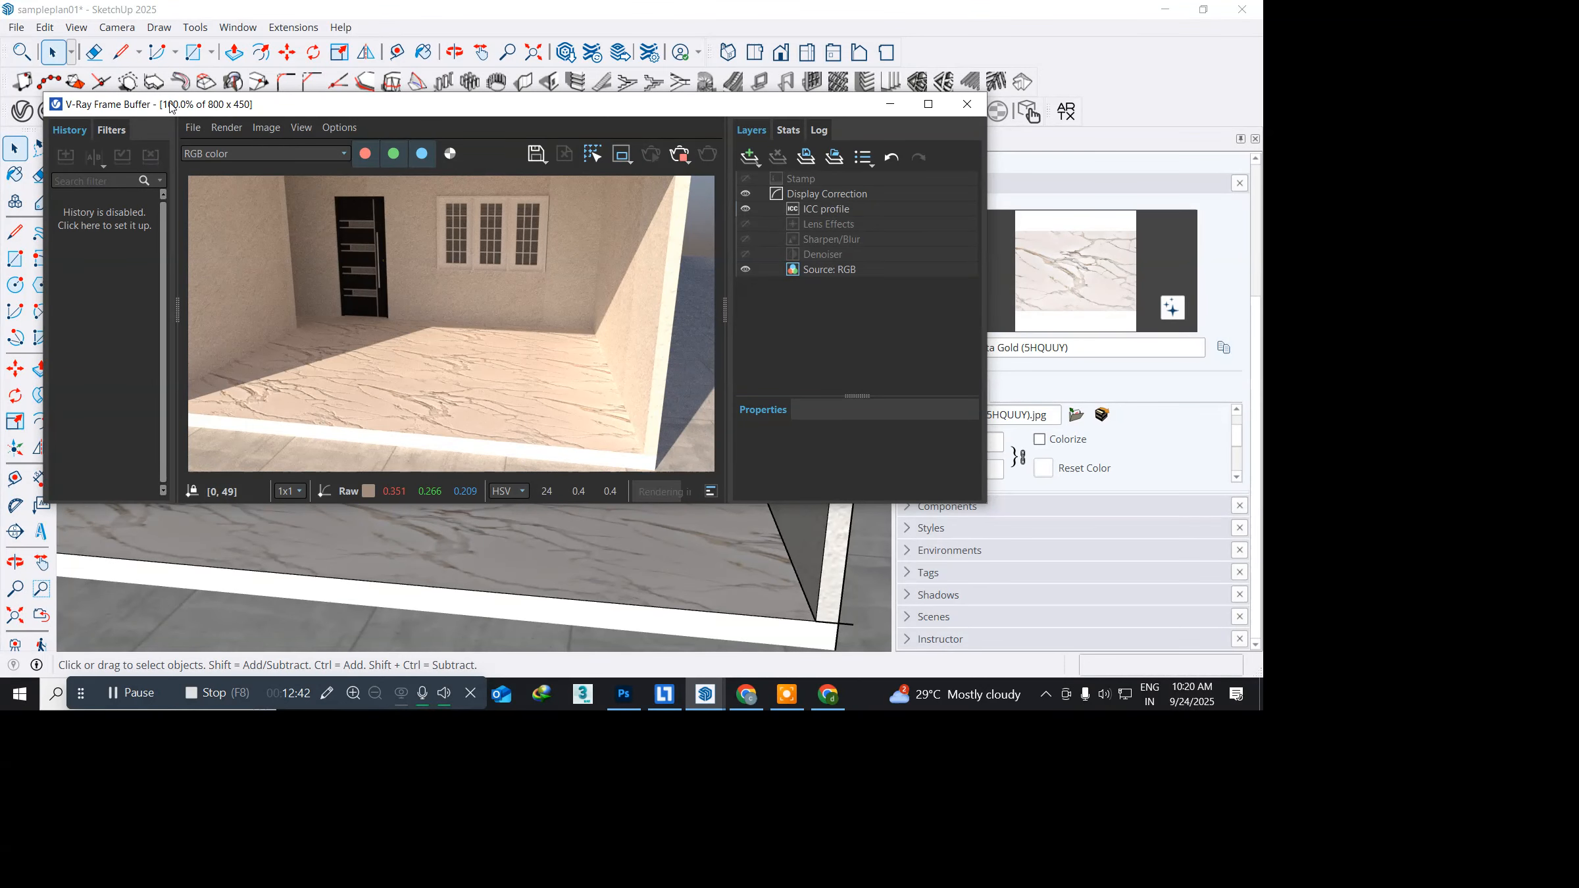
pyautogui.moveTo(169, 106); pyautogui.dragTo(168, 184)
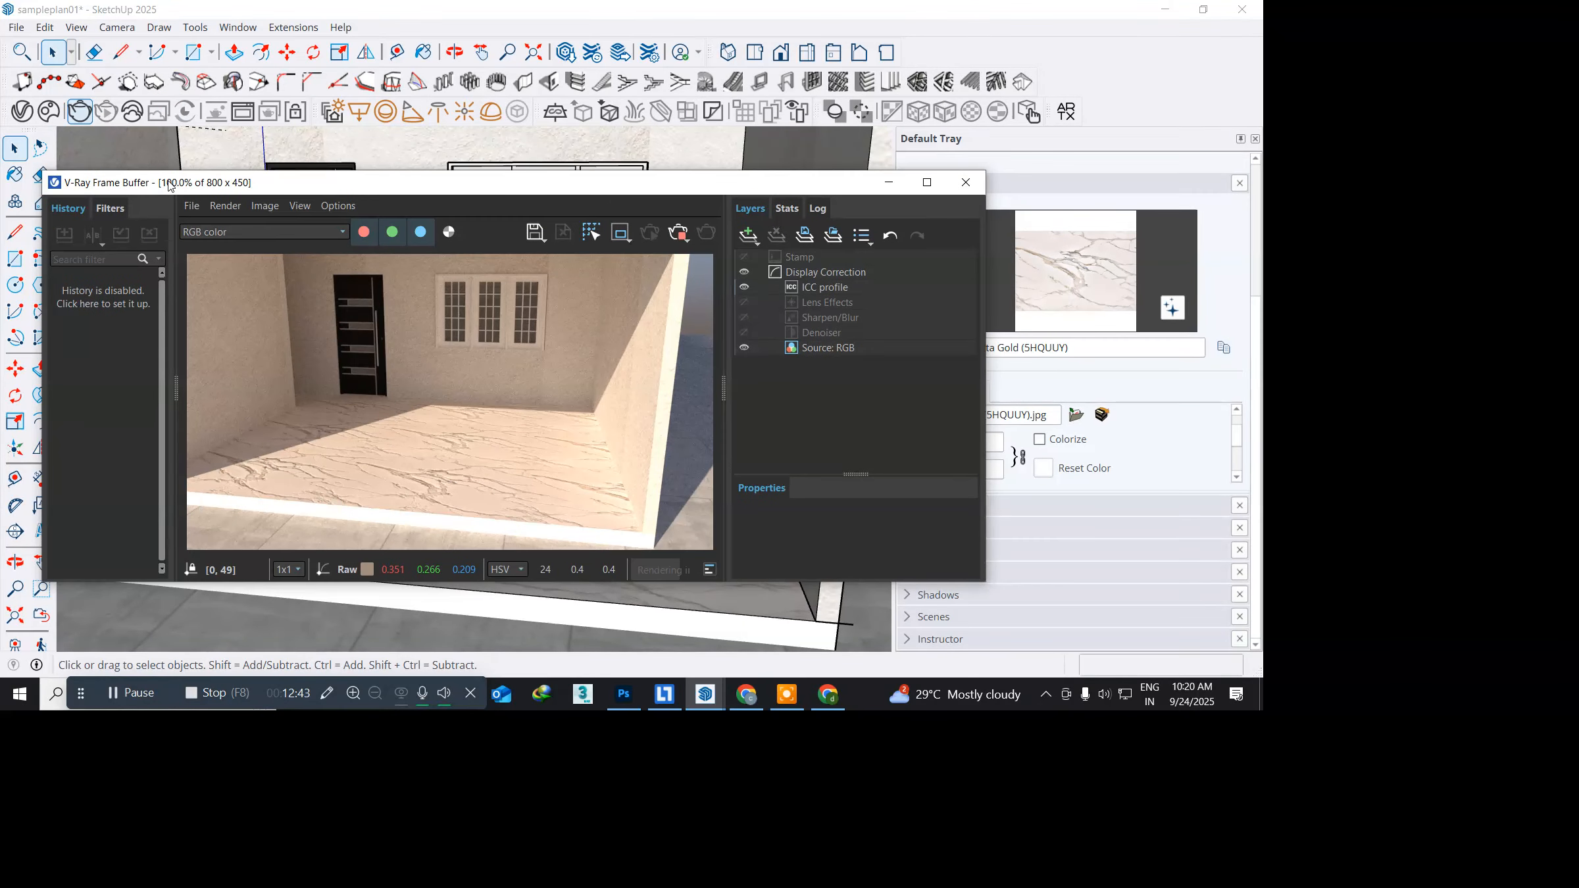
pyautogui.click(94, 120)
# Step: Examine the porch render with the red, green and blue channels switched off one at a time, and its alpha channel
pyautogui.click(363, 232)
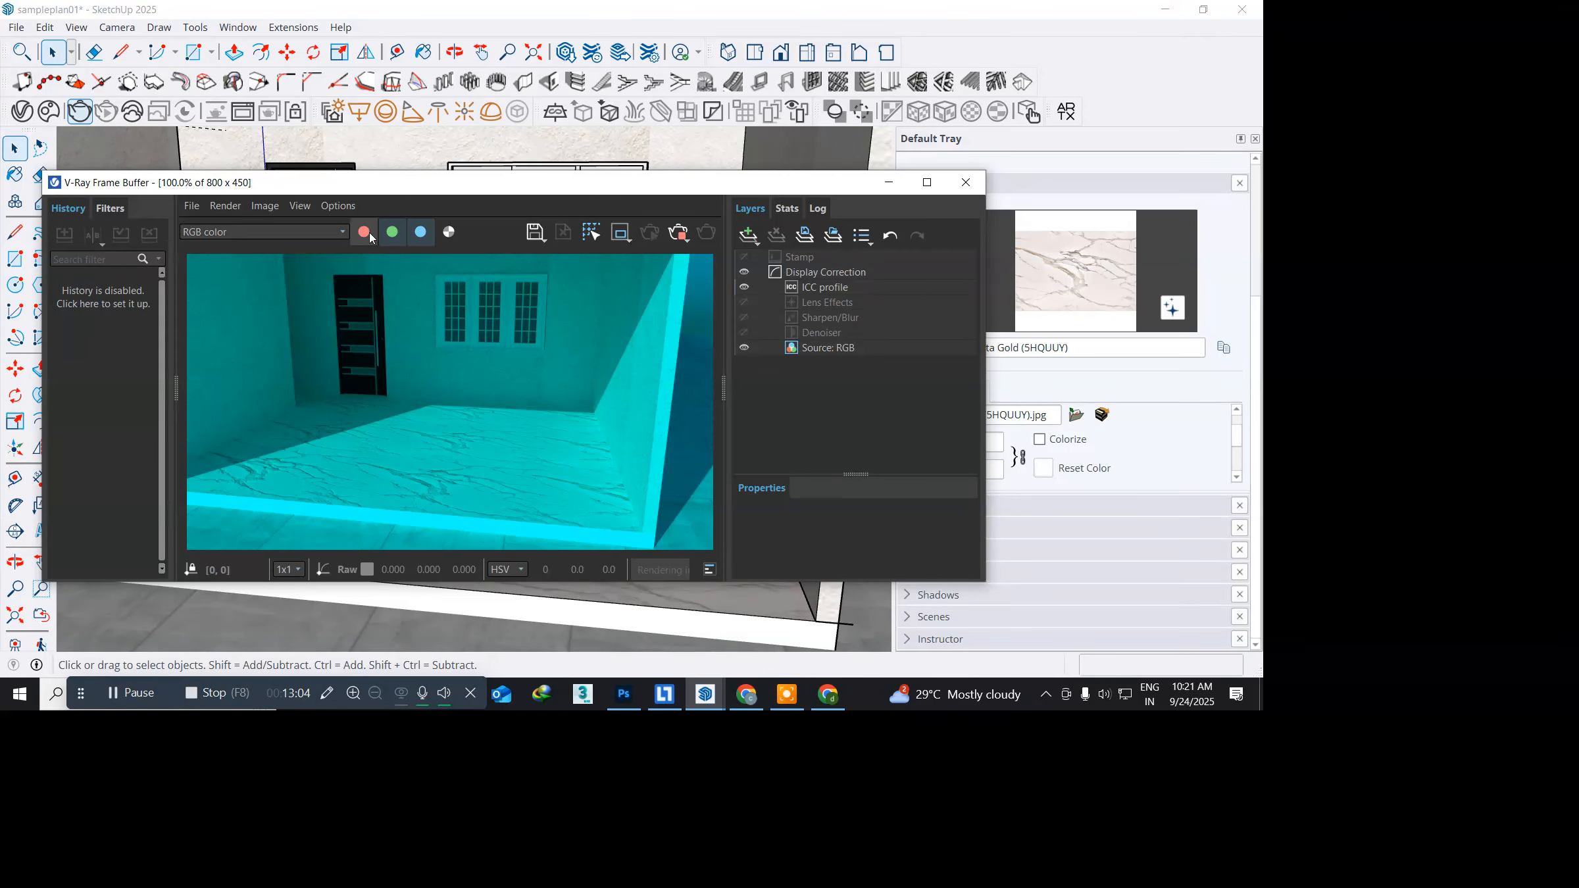
pyautogui.click(369, 235)
pyautogui.click(399, 233)
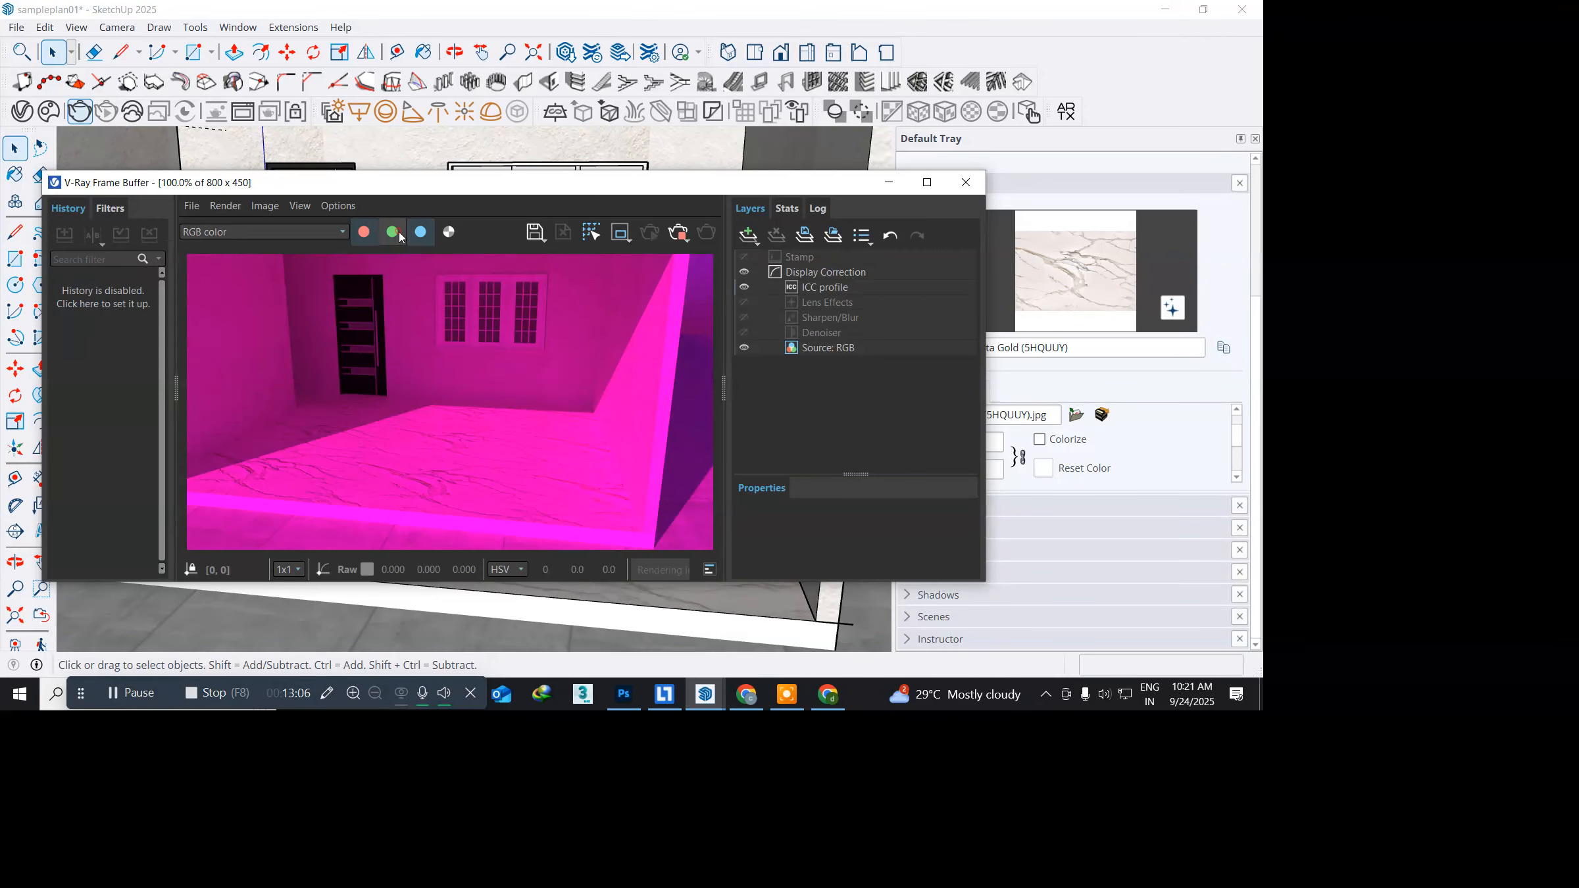
pyautogui.click(399, 233)
pyautogui.click(422, 234)
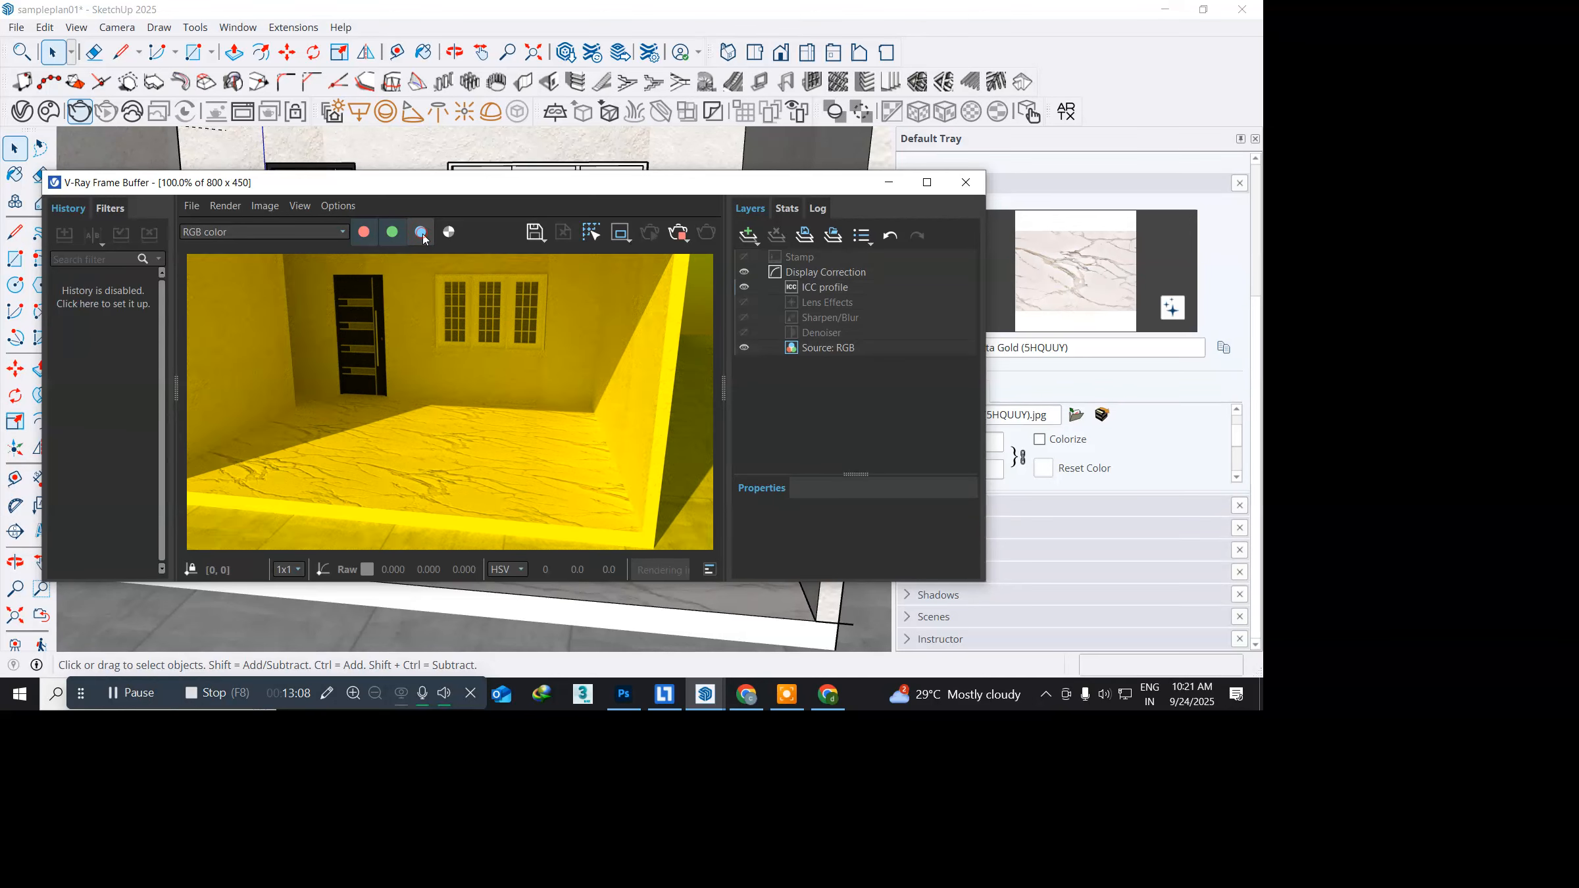
pyautogui.click(421, 233)
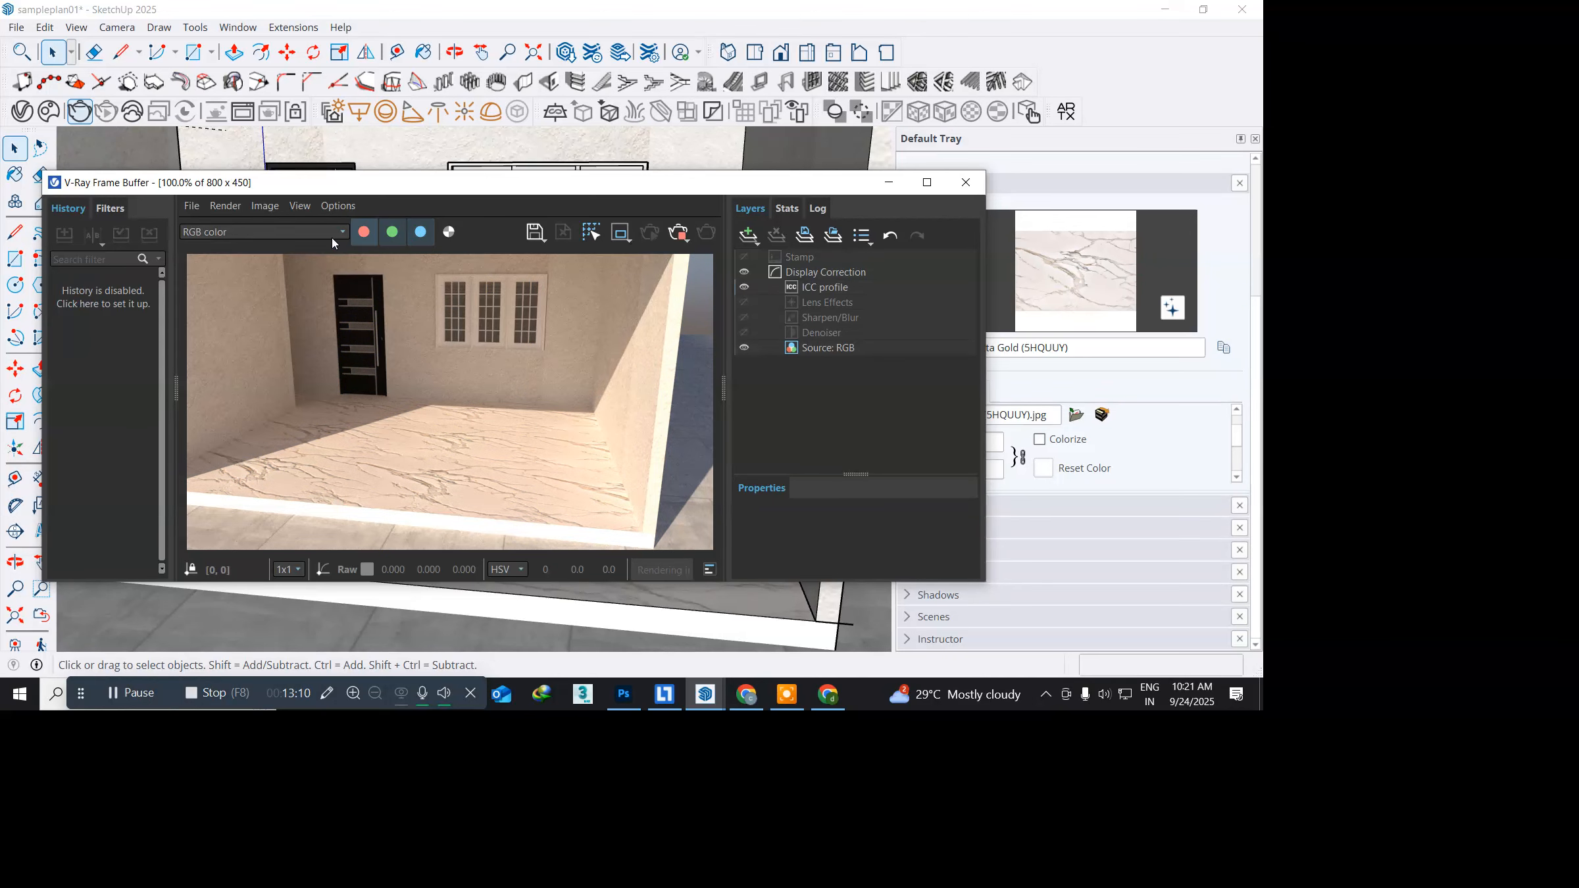
pyautogui.click(450, 233)
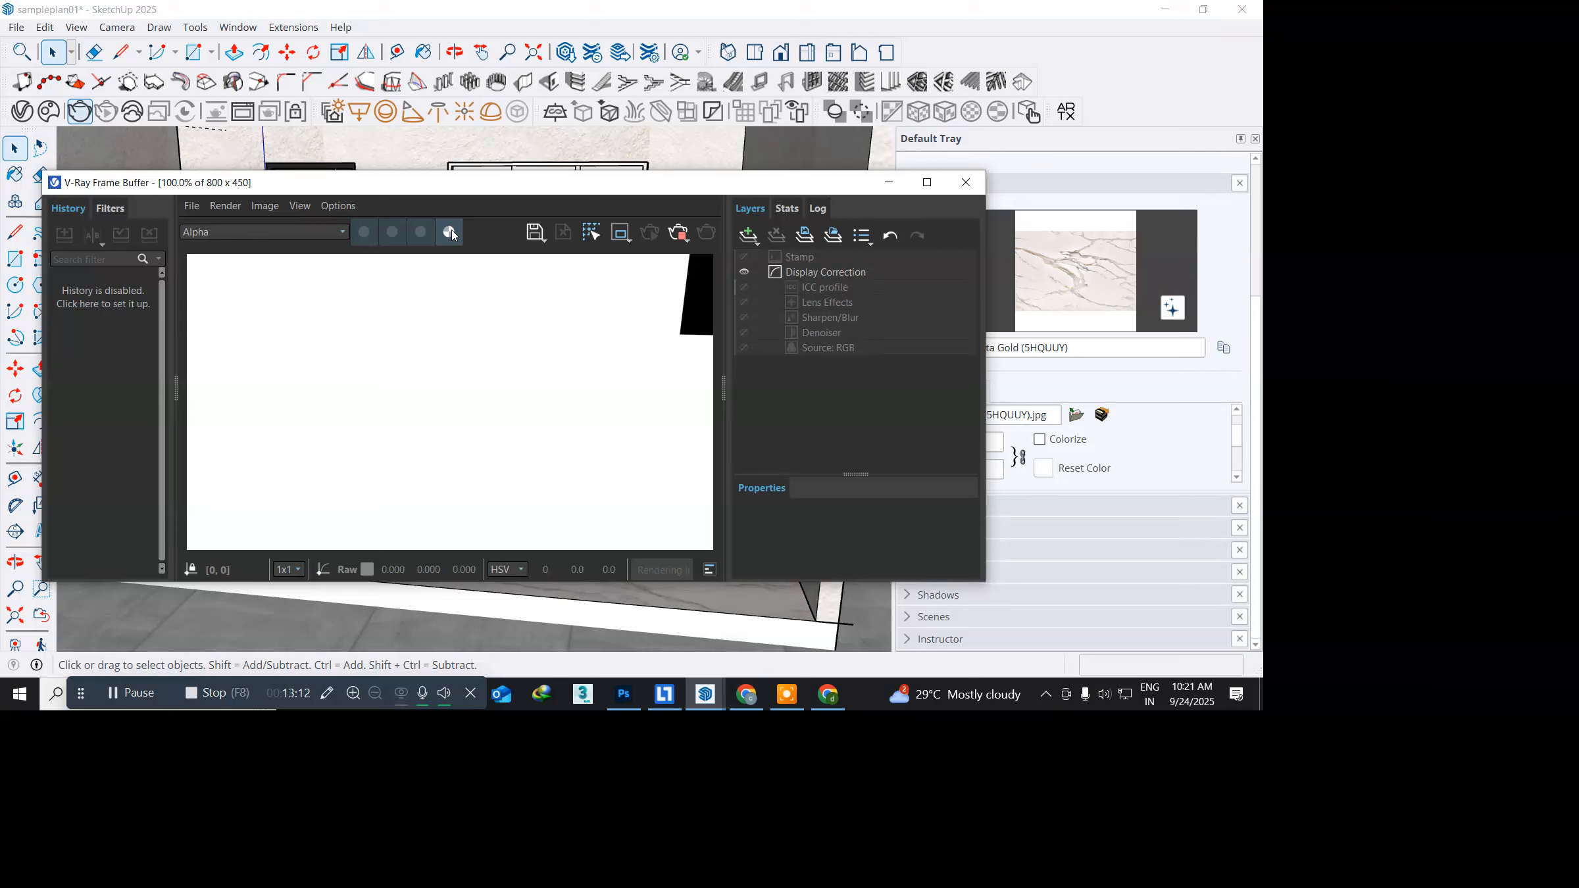
pyautogui.click(451, 233)
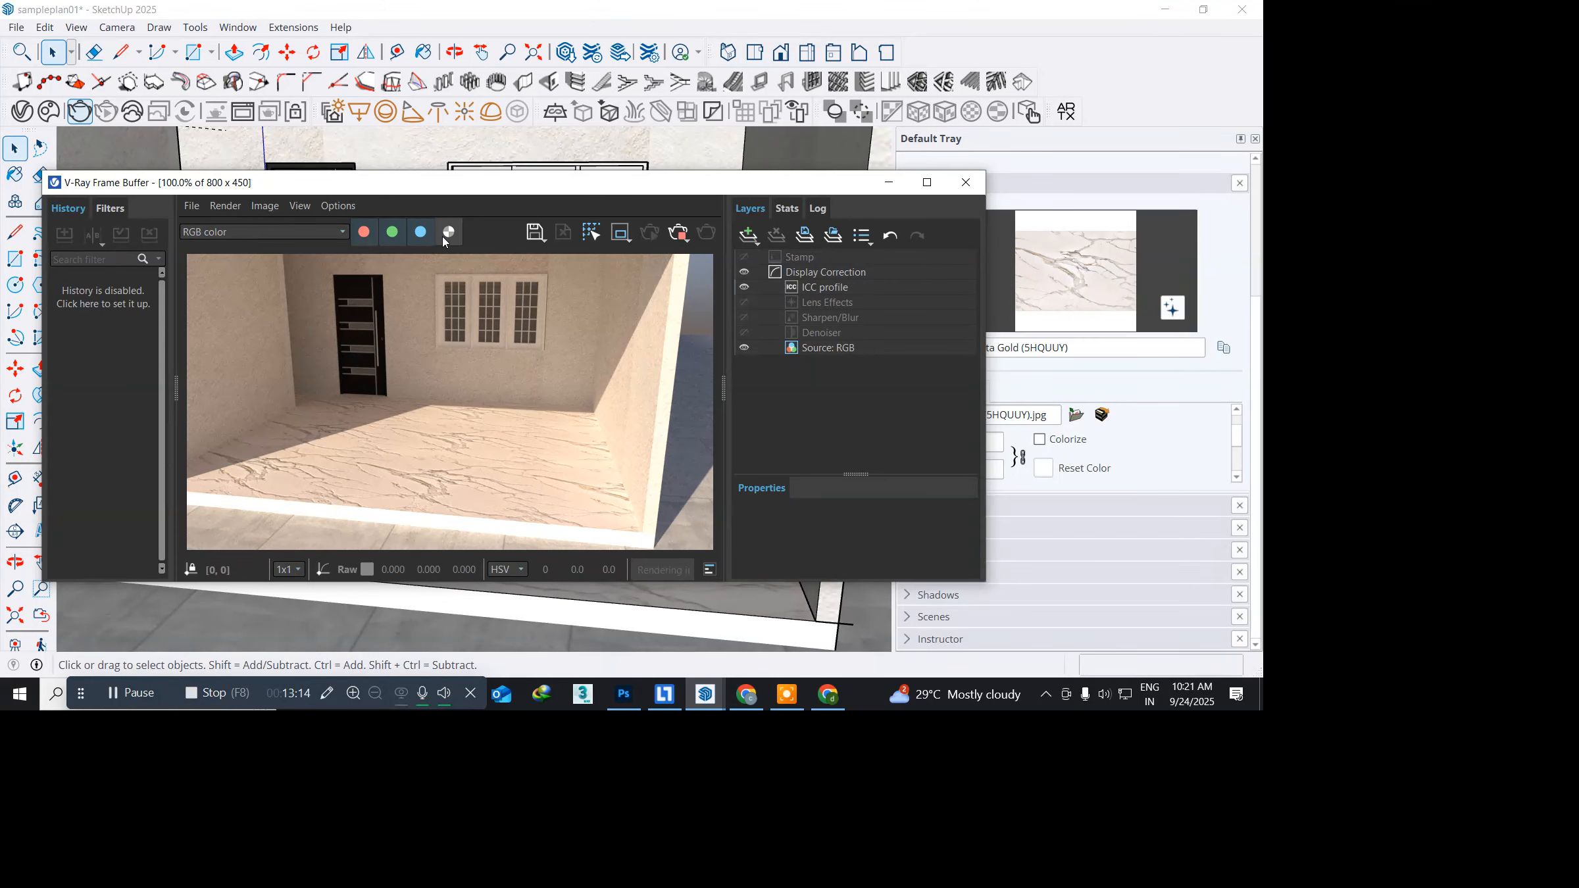
pyautogui.click(449, 233)
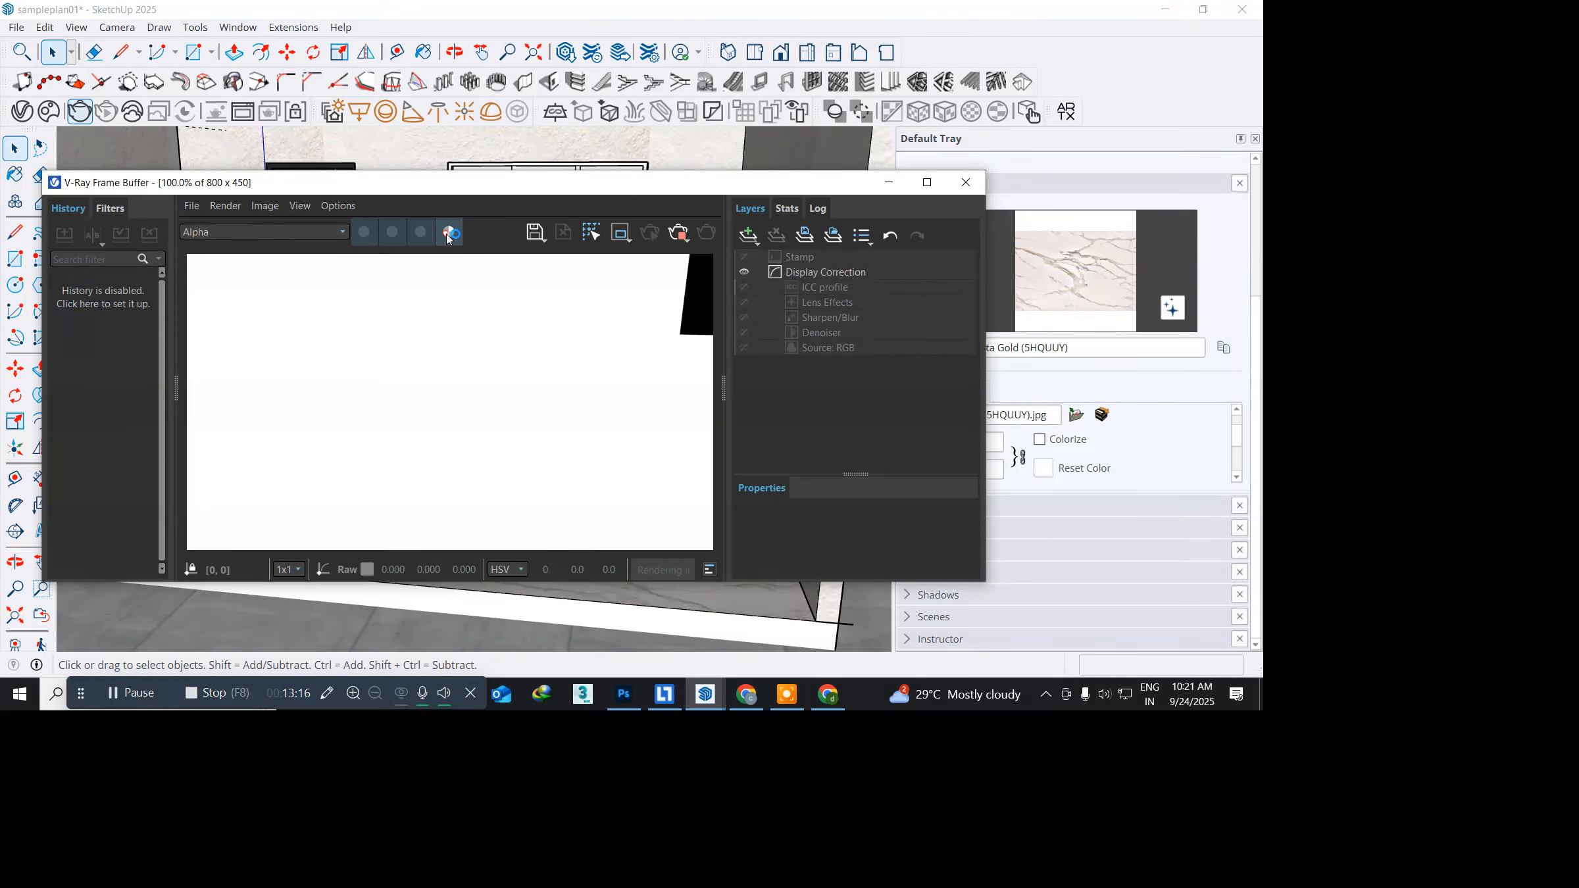
pyautogui.click(448, 234)
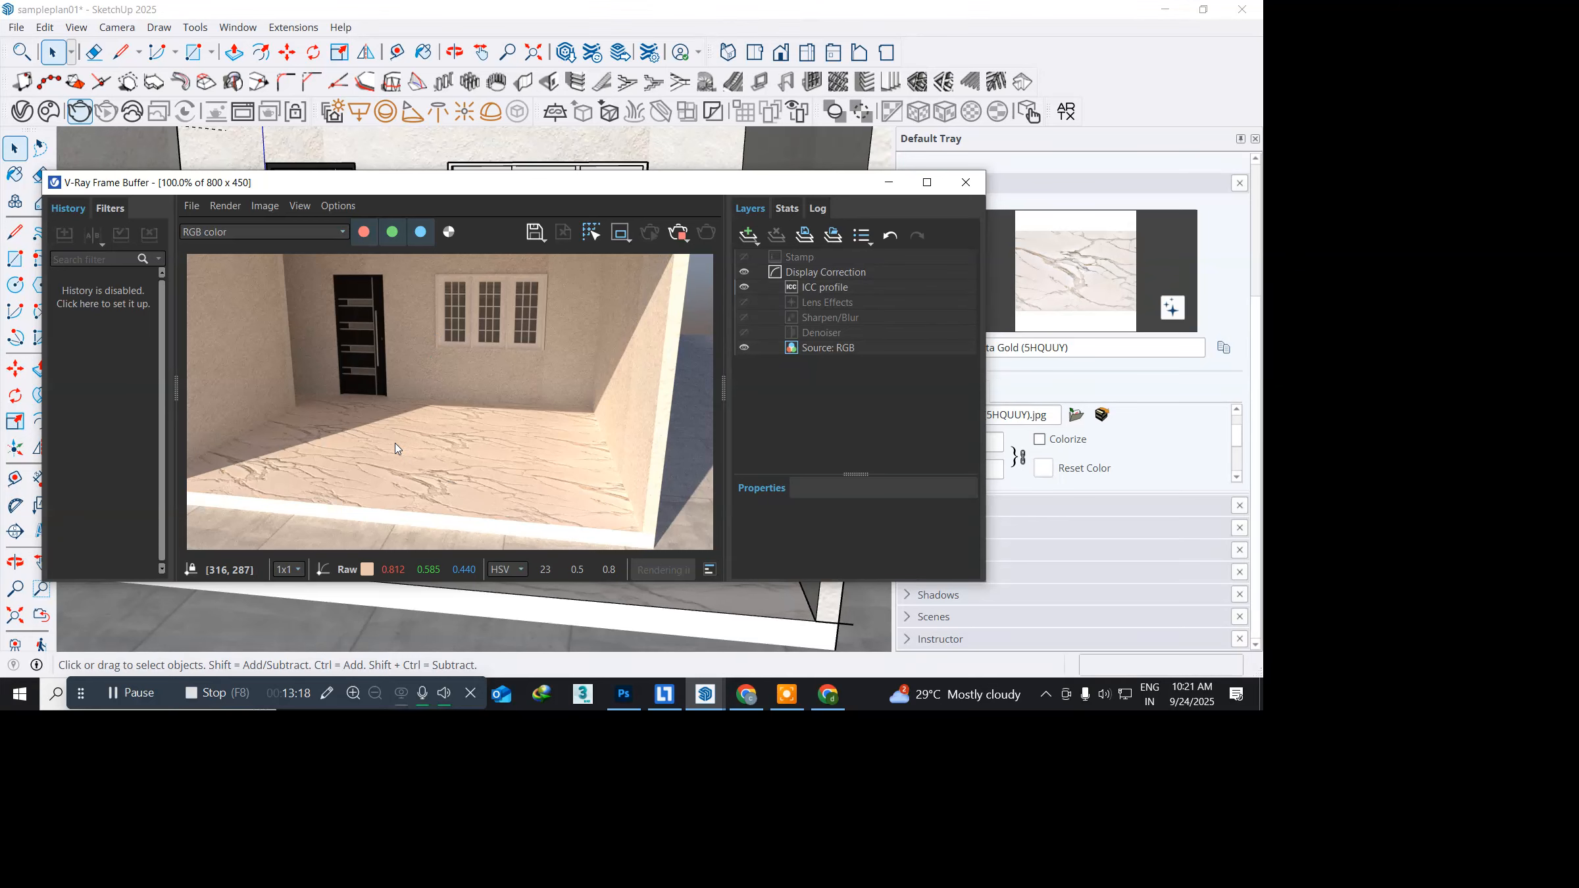
# Step: Inspect the porch render's reflectionFilter channel, return to RGB color and close the V-Ray Frame Buffer
pyautogui.click(329, 234)
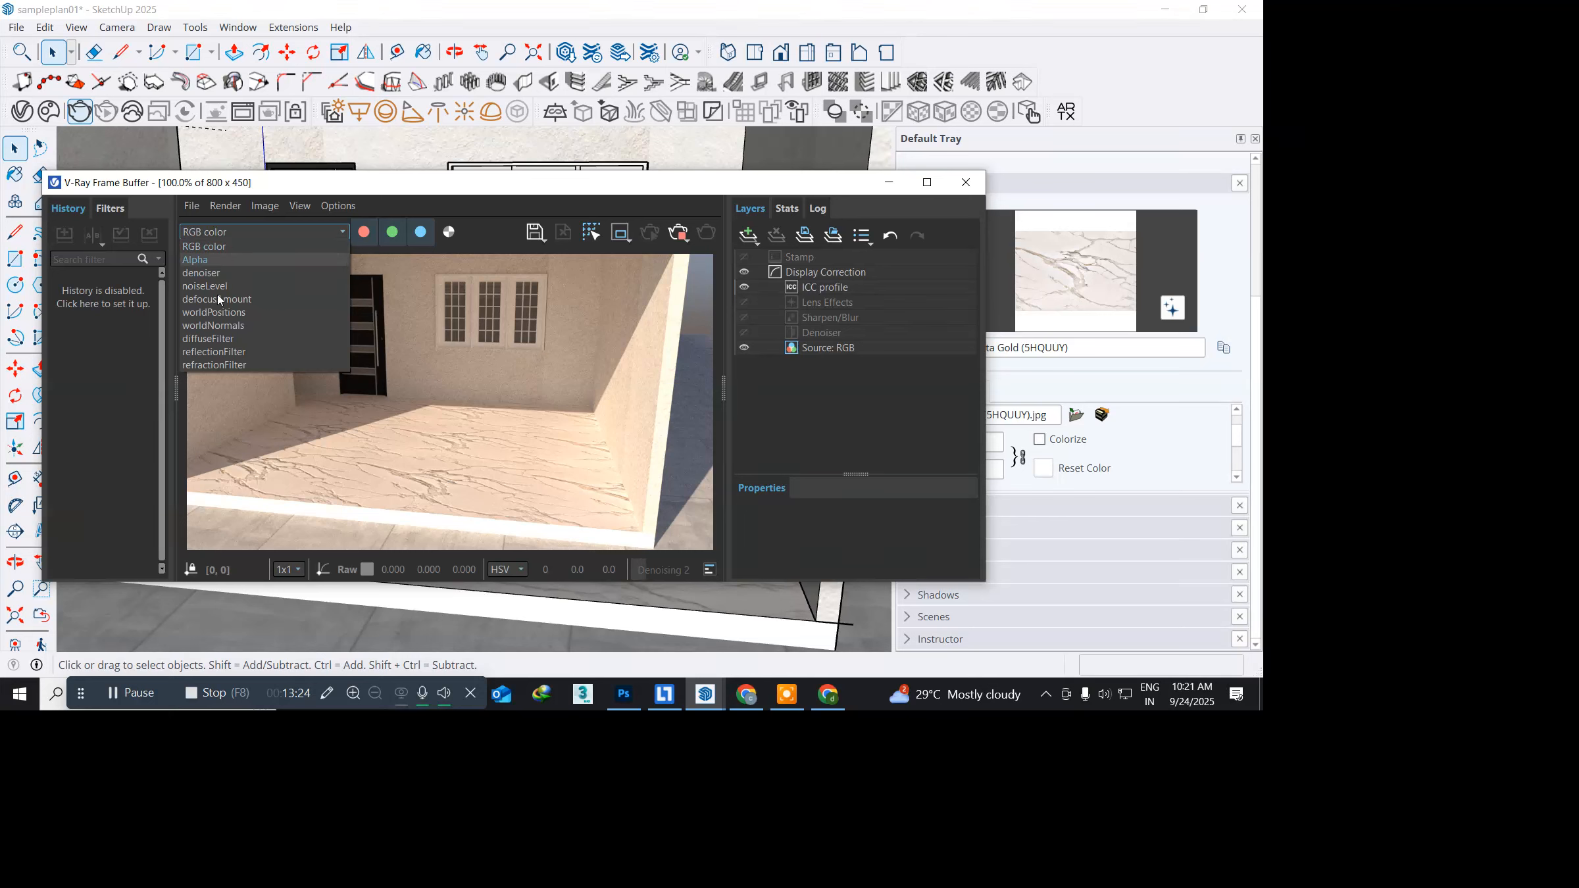
pyautogui.click(206, 356)
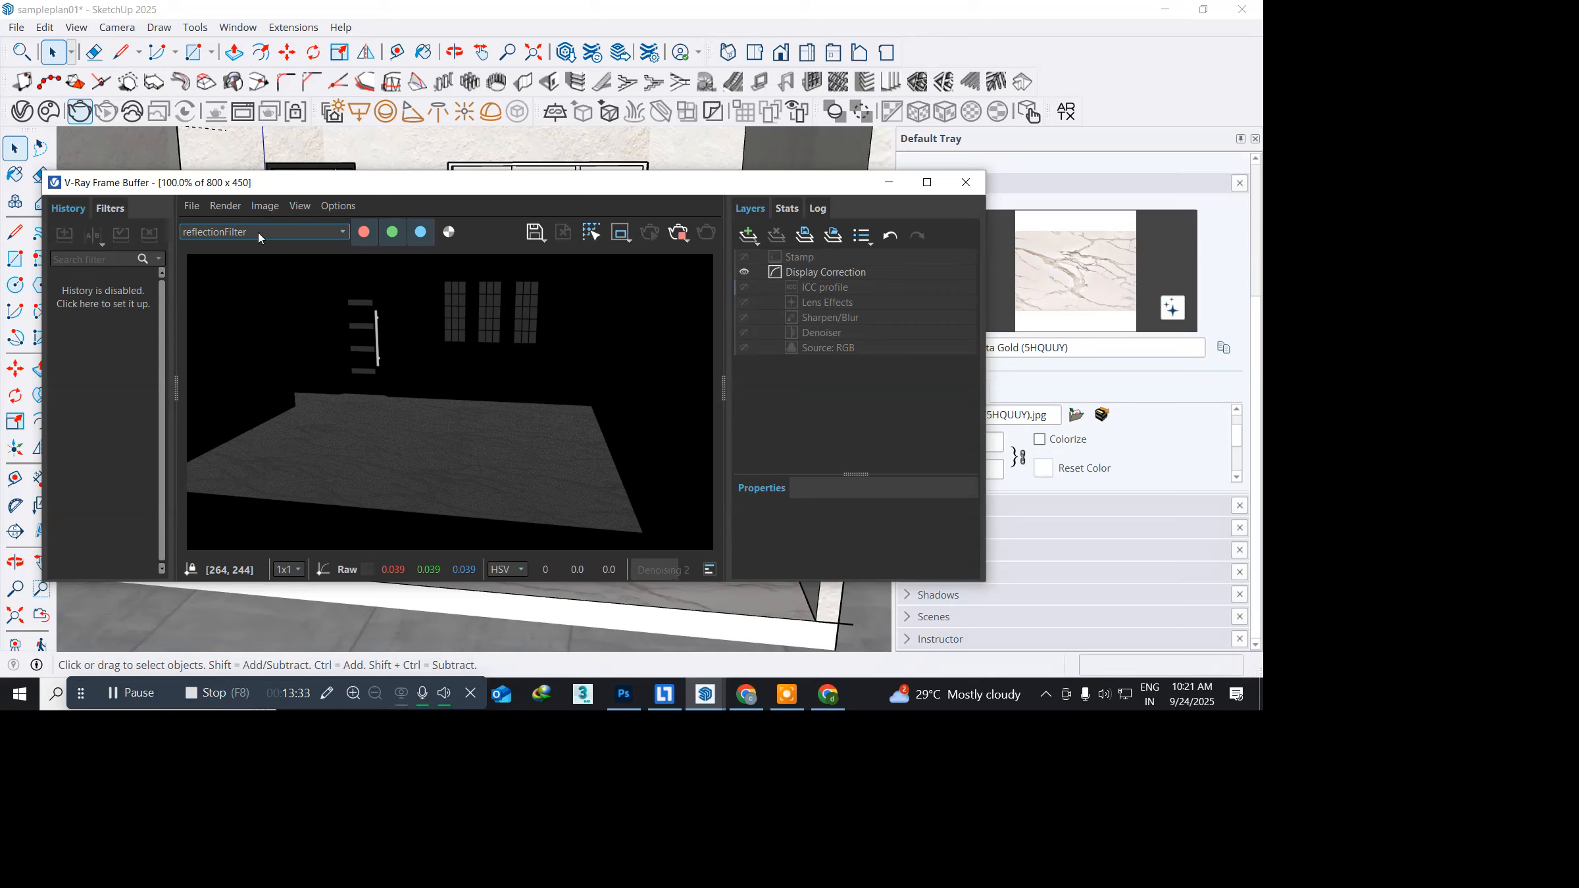
pyautogui.click(341, 236)
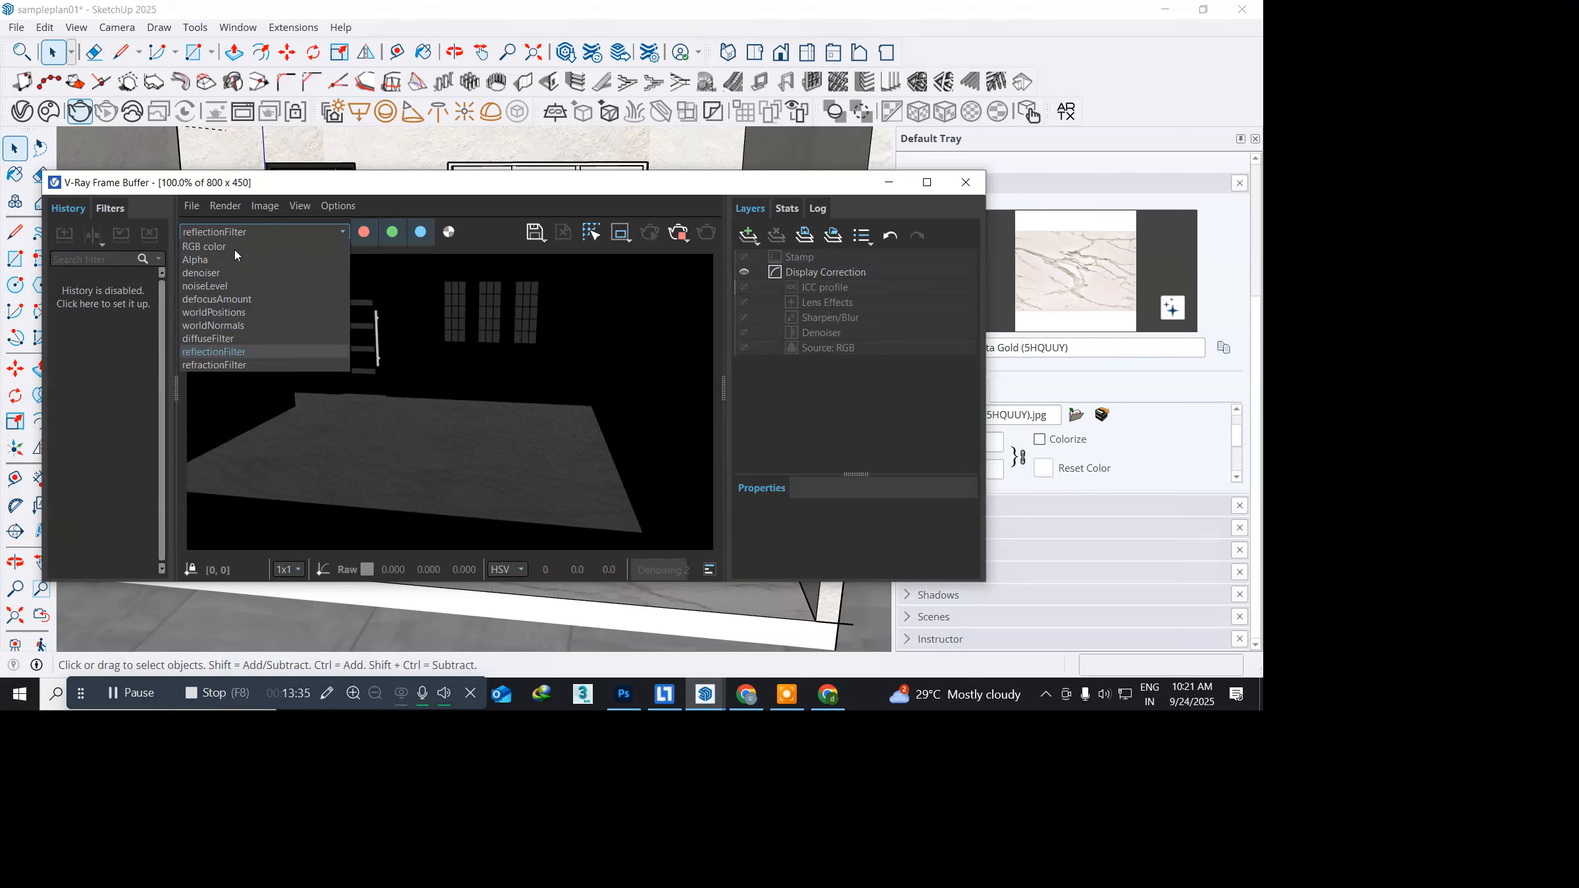
pyautogui.click(324, 232)
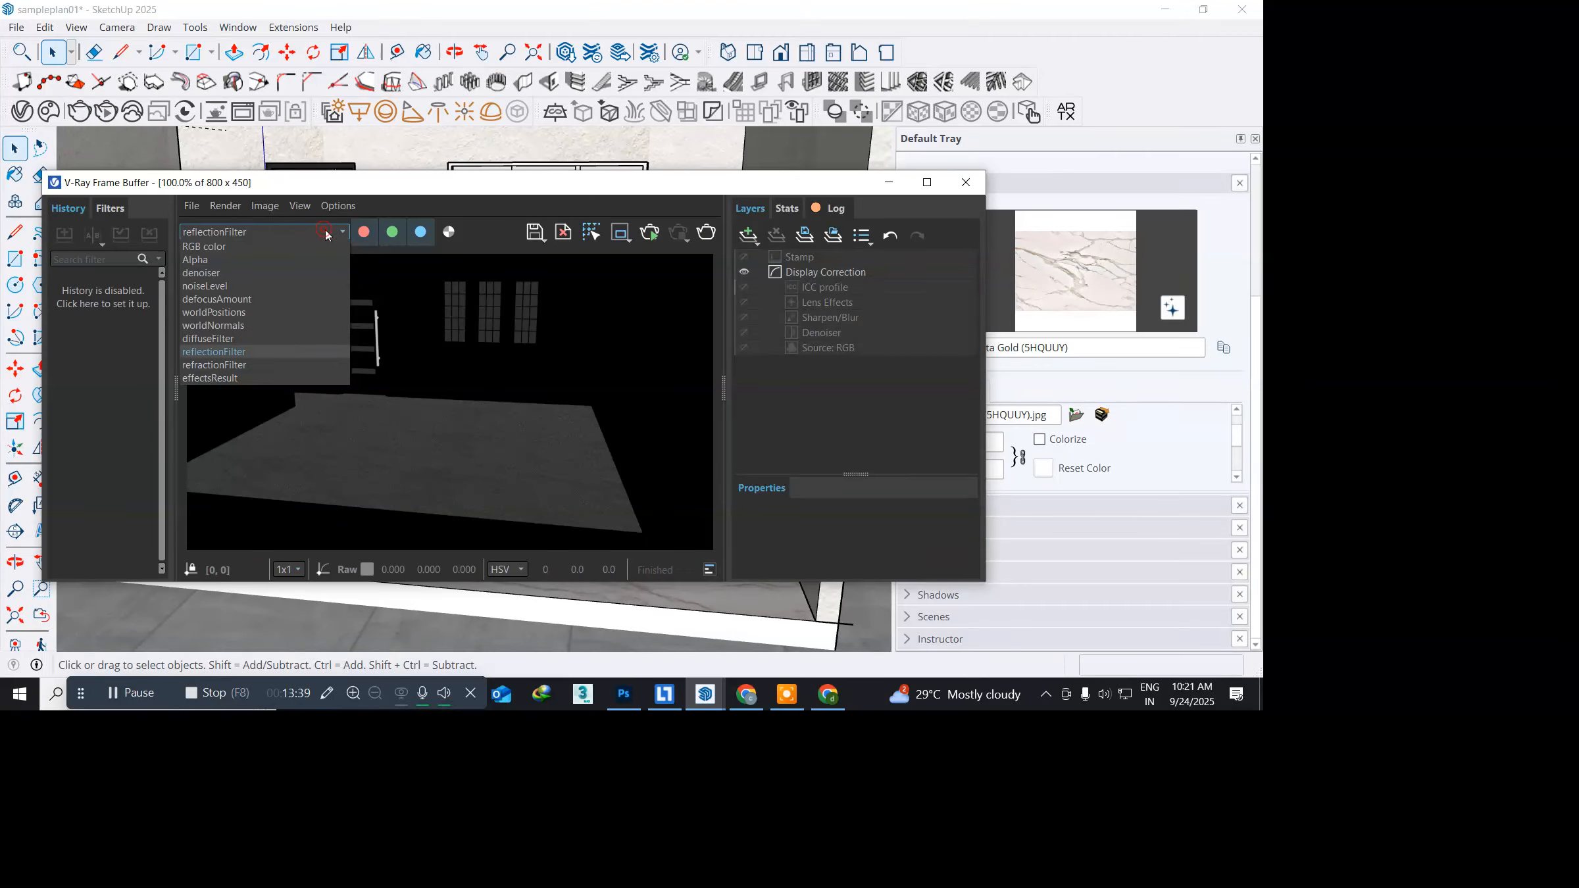
pyautogui.click(237, 248)
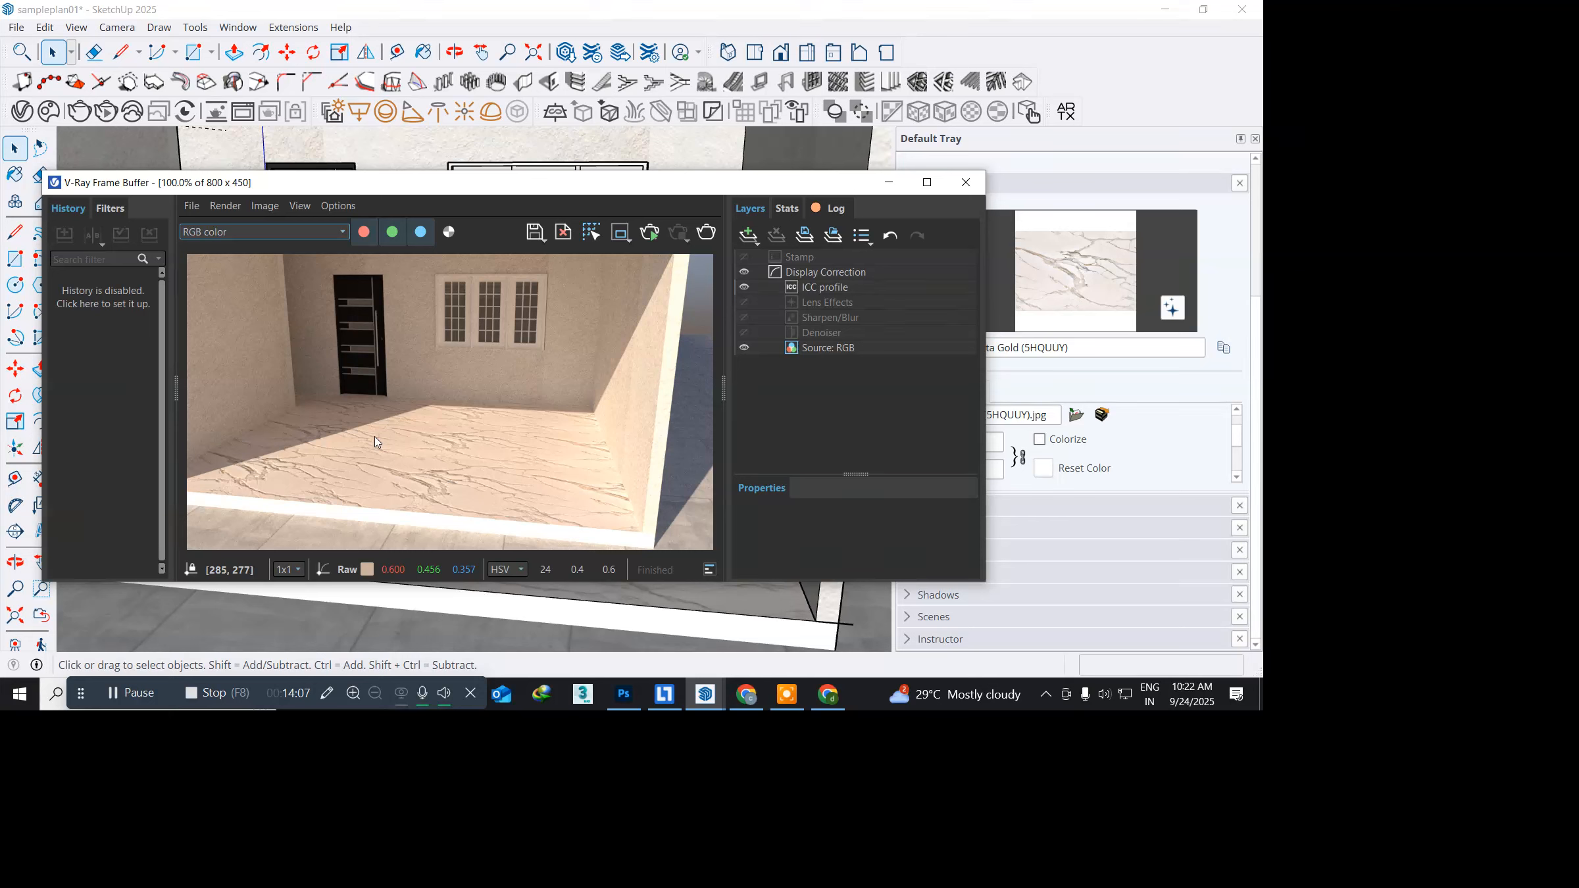
pyautogui.click(974, 188)
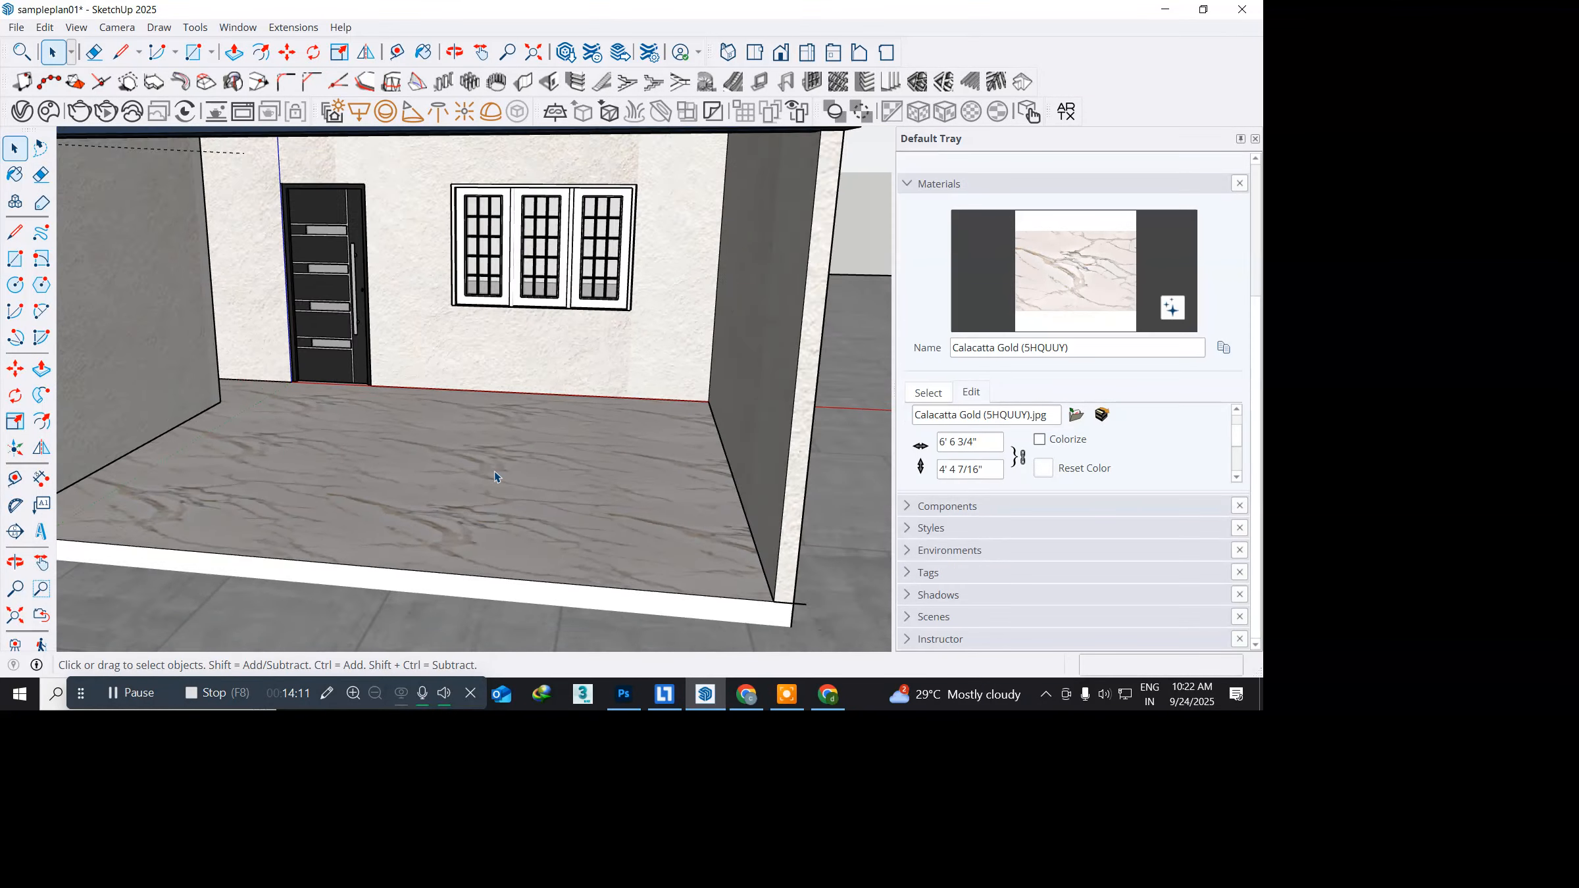
# Step: Open the V-Ray Asset Editor and sample the In Situ Concrete Stretcher material from the outdoor ground
pyautogui.scroll(-5, 494, 476)
pyautogui.moveTo(490, 469); pyautogui.dragTo(394, 558, button='middle')
pyautogui.scroll(-5, 445, 458)
pyautogui.click(388, 556)
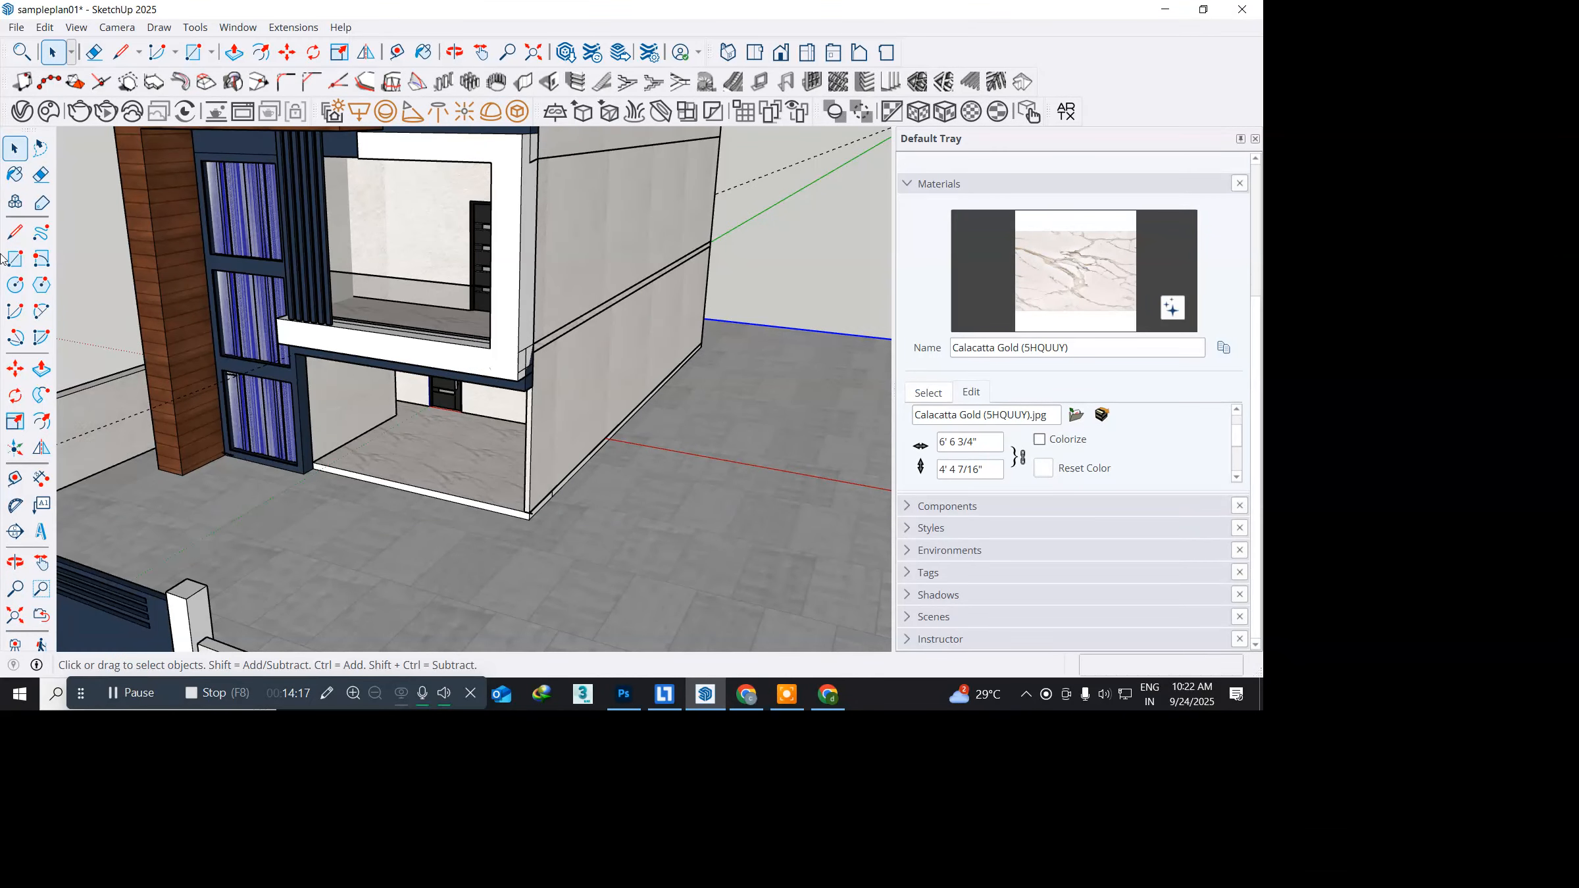
pyautogui.click(20, 111)
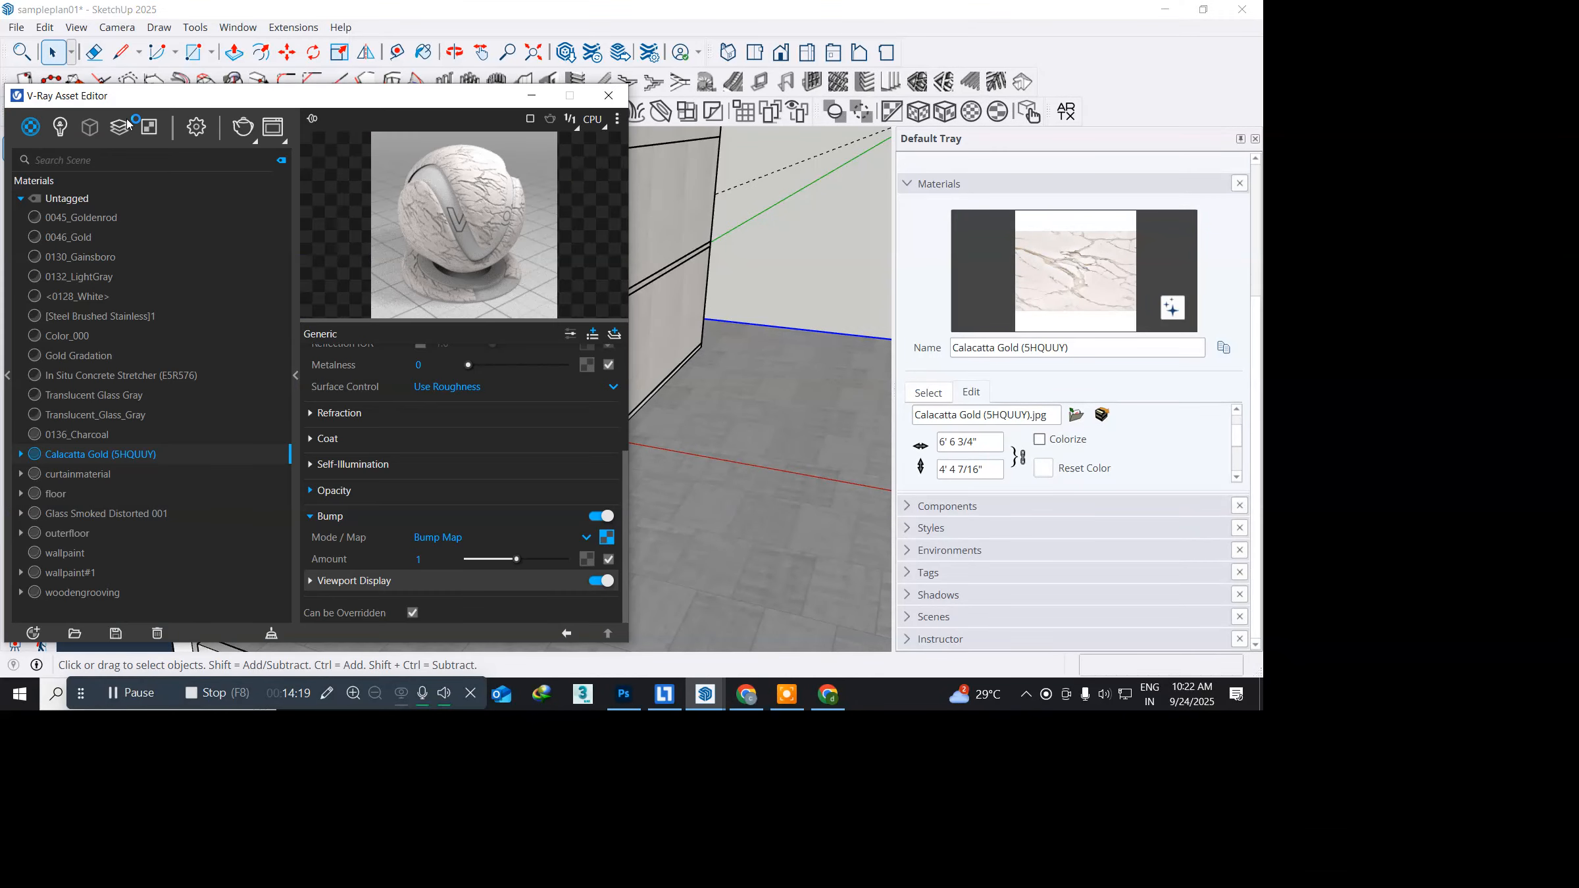
pyautogui.moveTo(191, 94); pyautogui.dragTo(585, 80)
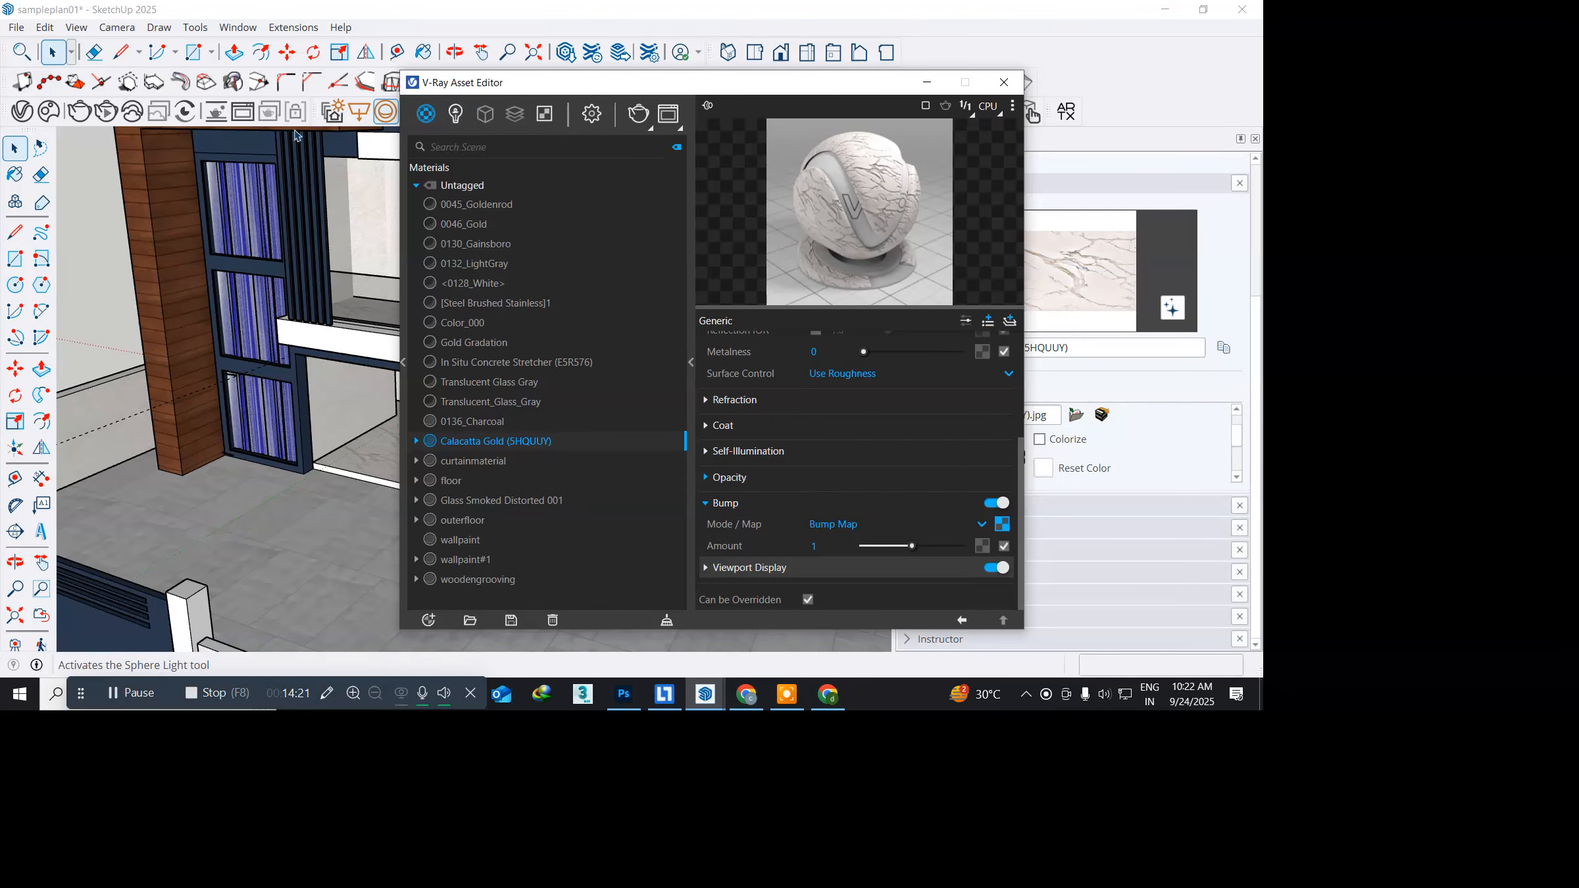
pyautogui.click(14, 174)
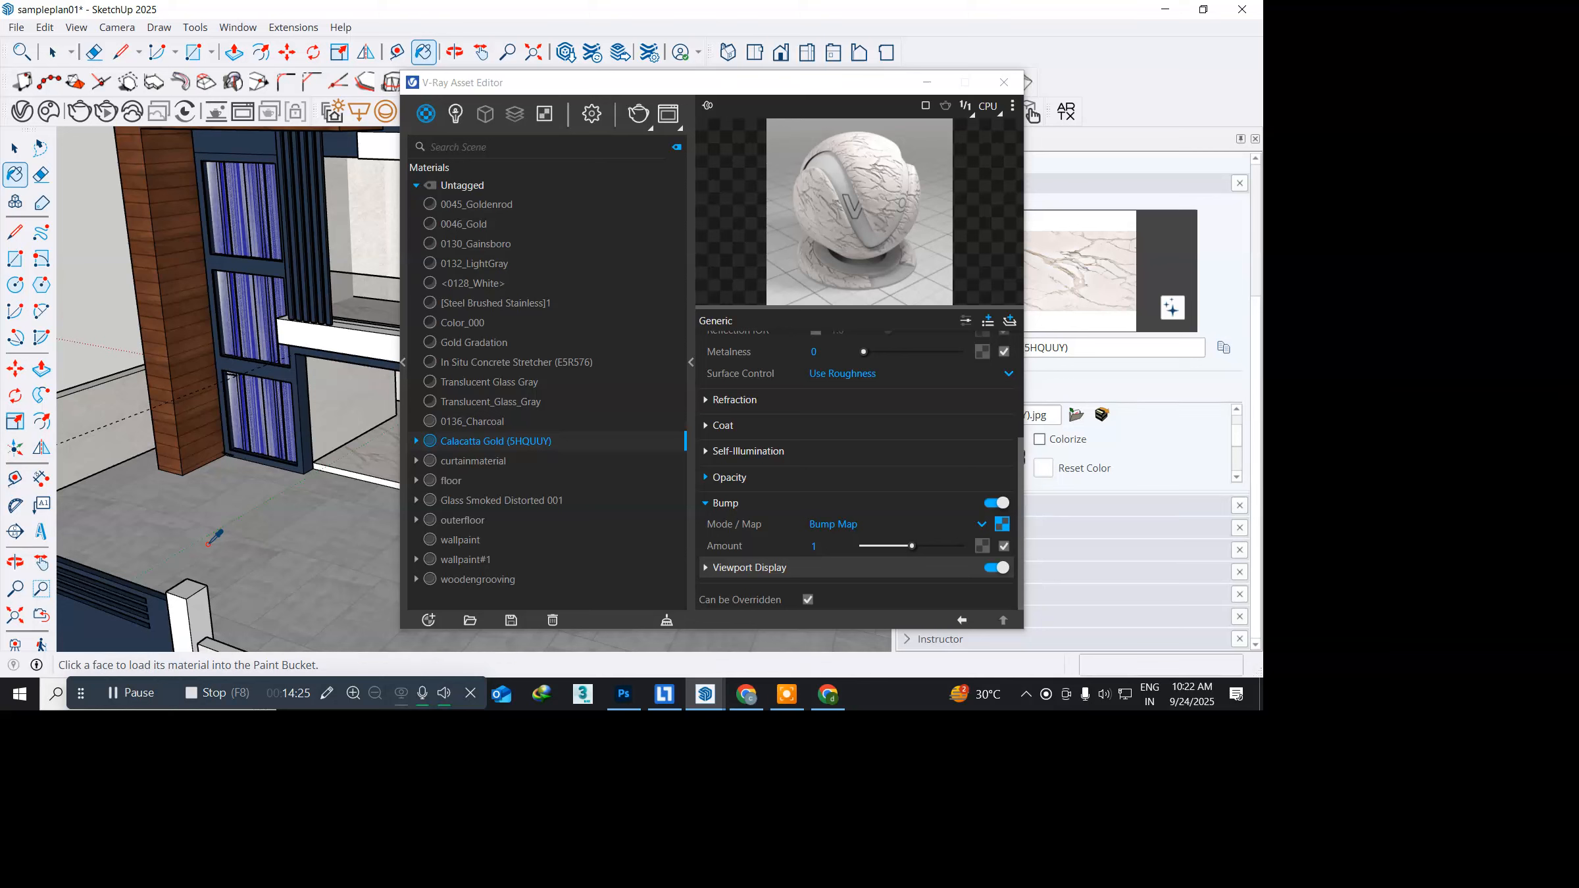
pyautogui.keyDown('alt'); pyautogui.click(209, 541); pyautogui.keyUp('alt')
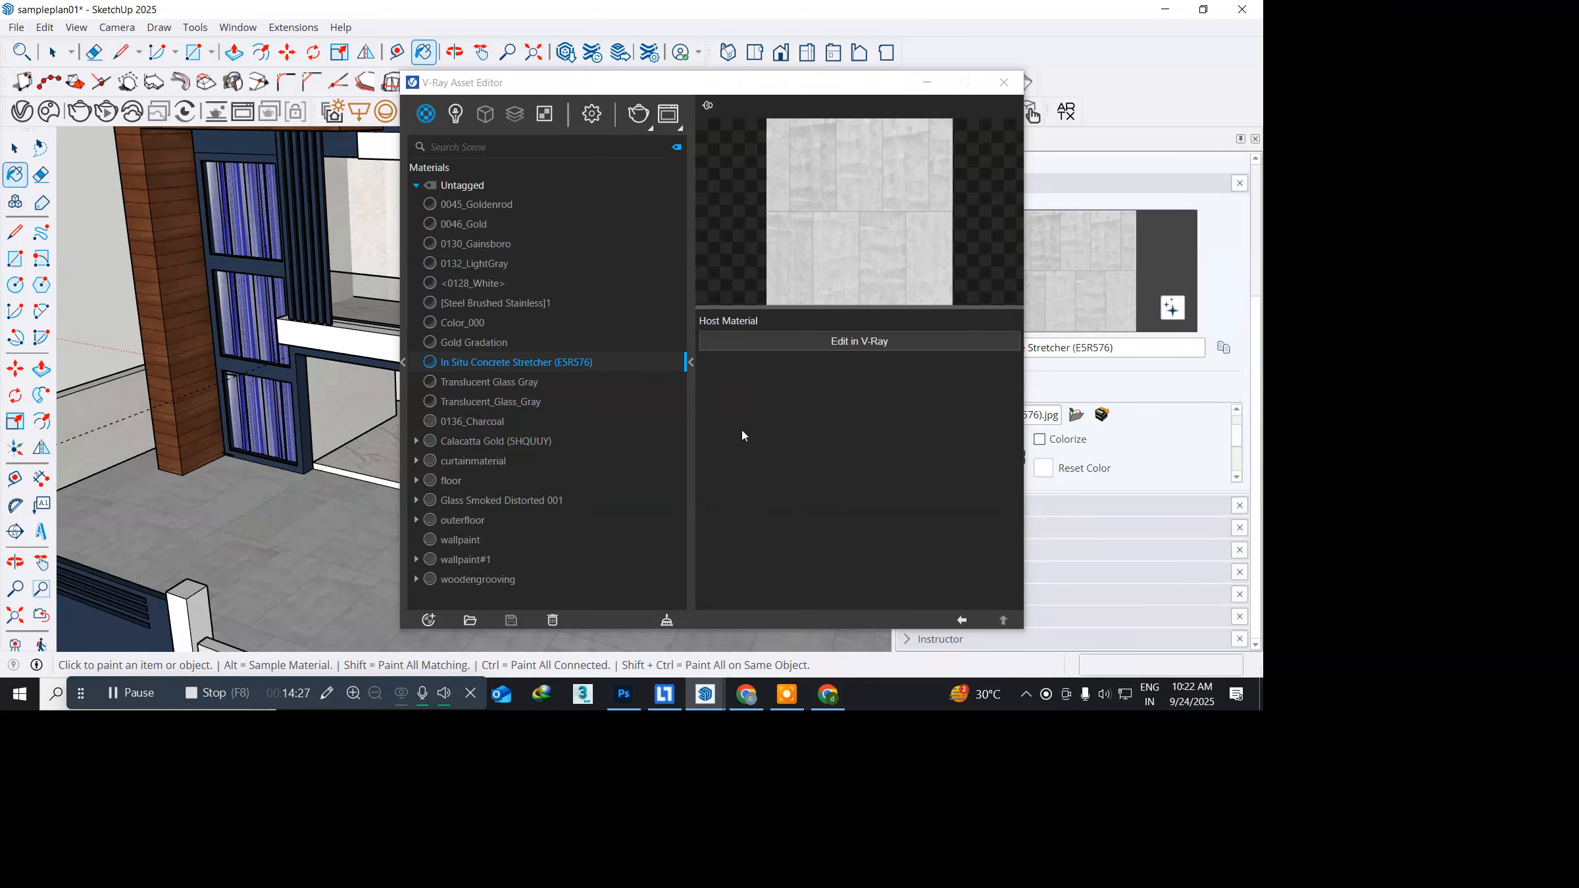
# Step: Make the In Situ Concrete Stretcher material editable in V-Ray and raise its reflection color to light grey
pyautogui.click(846, 341)
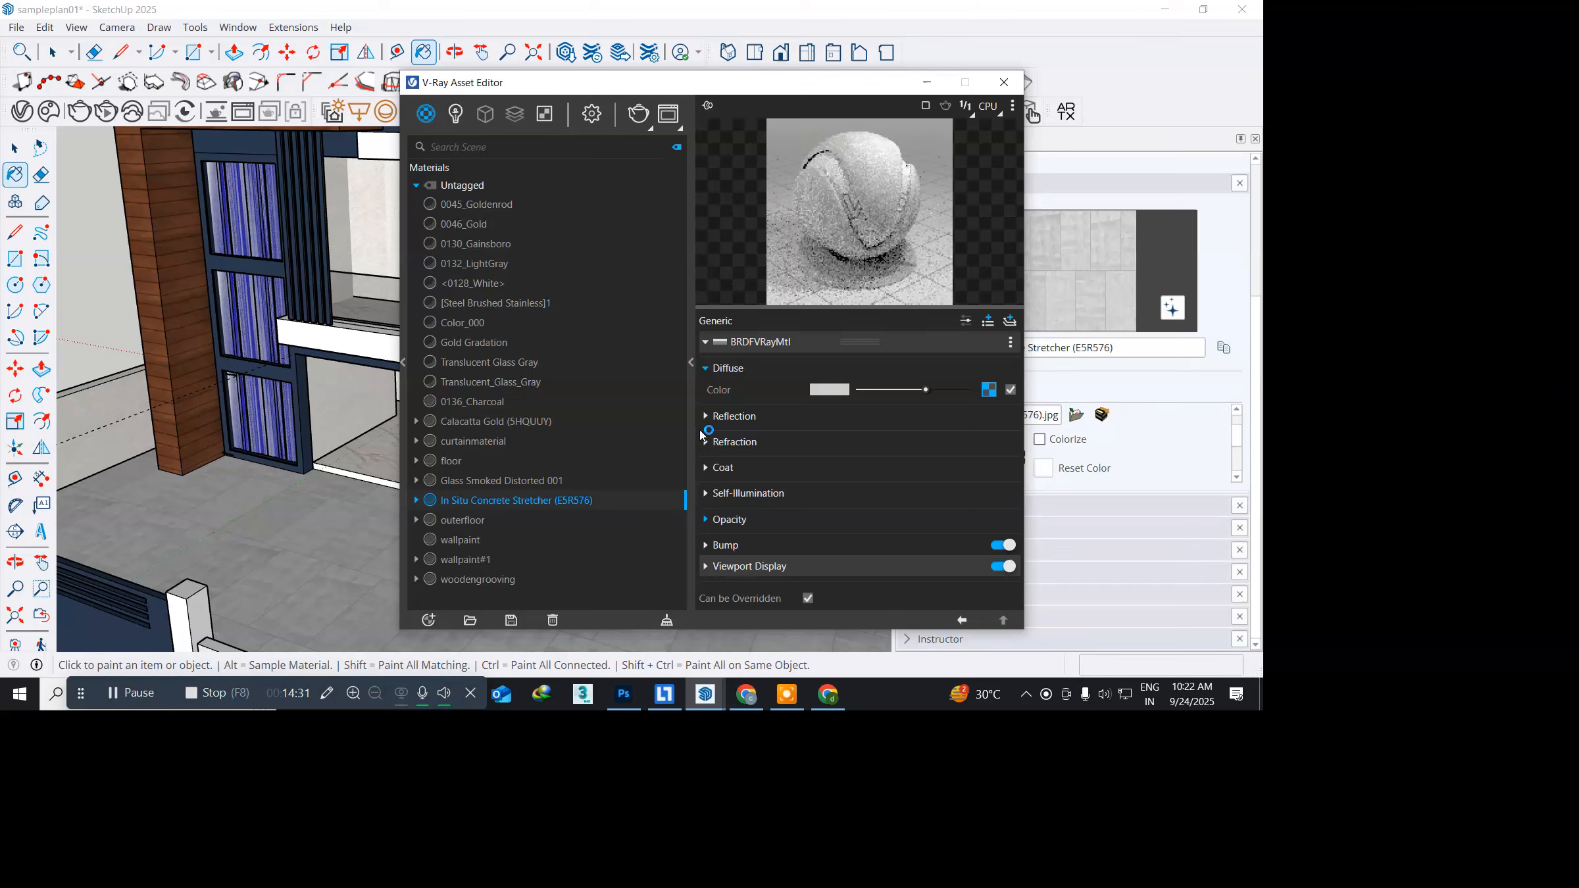
pyautogui.click(714, 418)
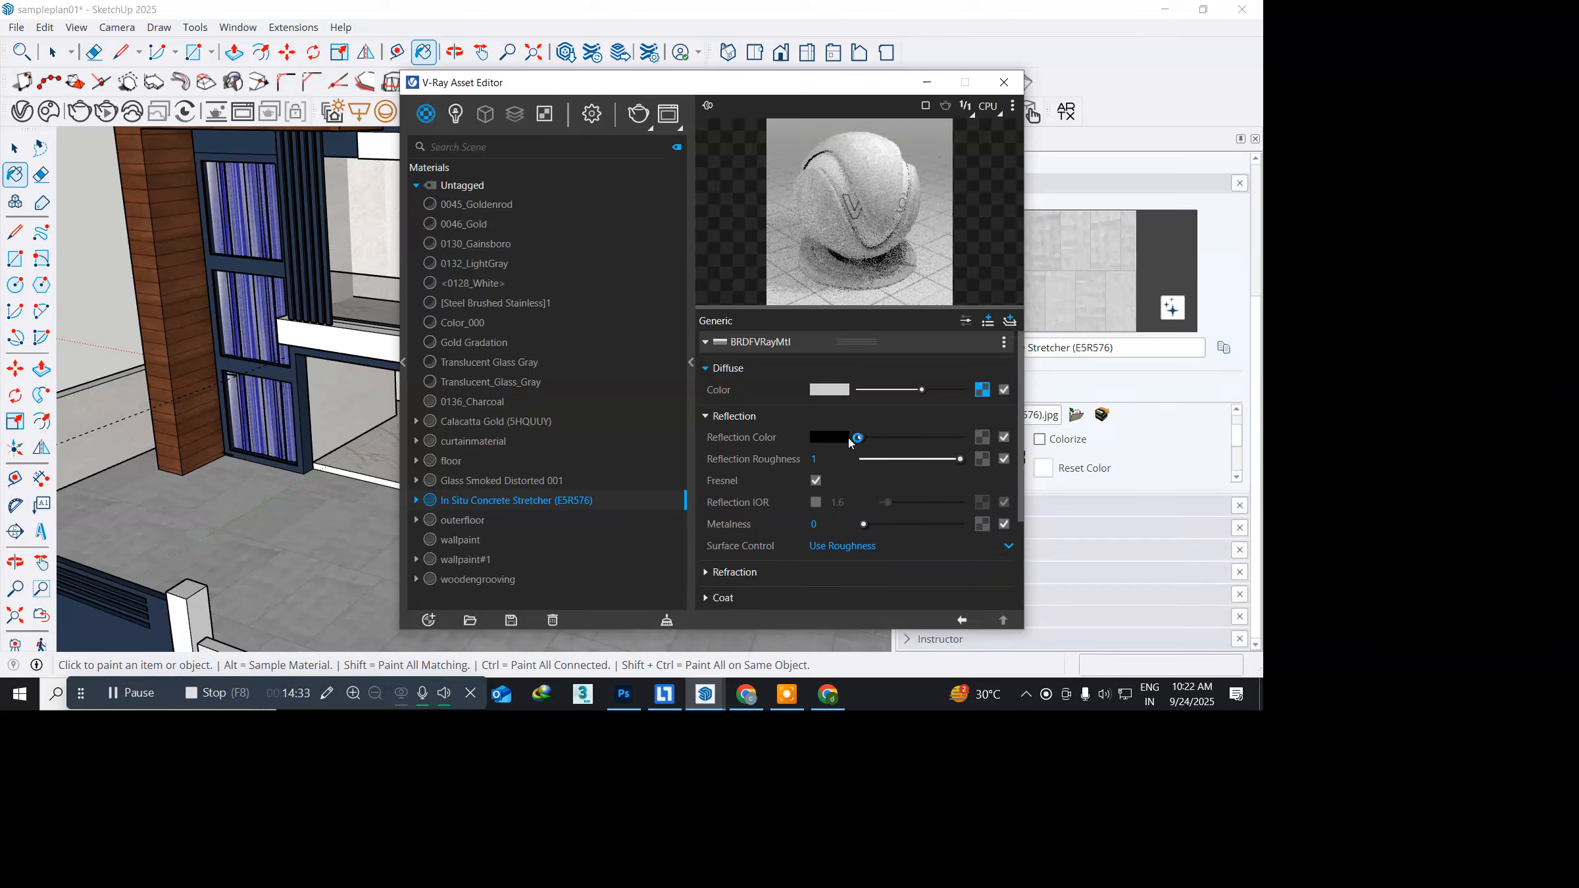
pyautogui.moveTo(860, 439); pyautogui.dragTo(911, 445)
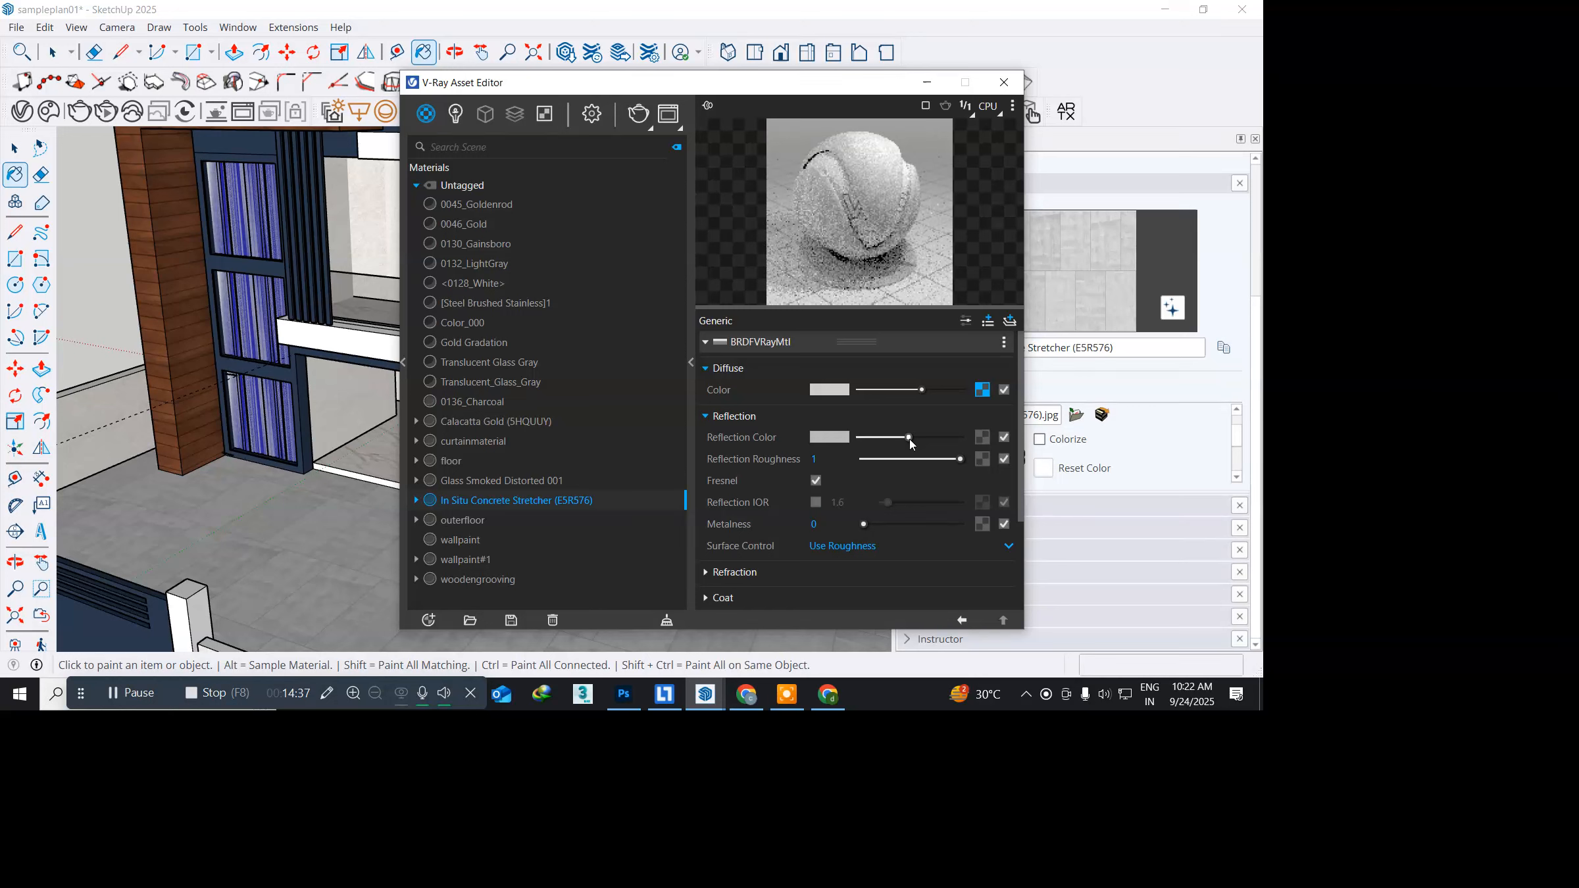
# Step: Paste the In Situ Concrete Stretcher material's diffuse texture as a copy into its bump map slot and close the V-Ray Asset Editor
pyautogui.rightClick(984, 392)
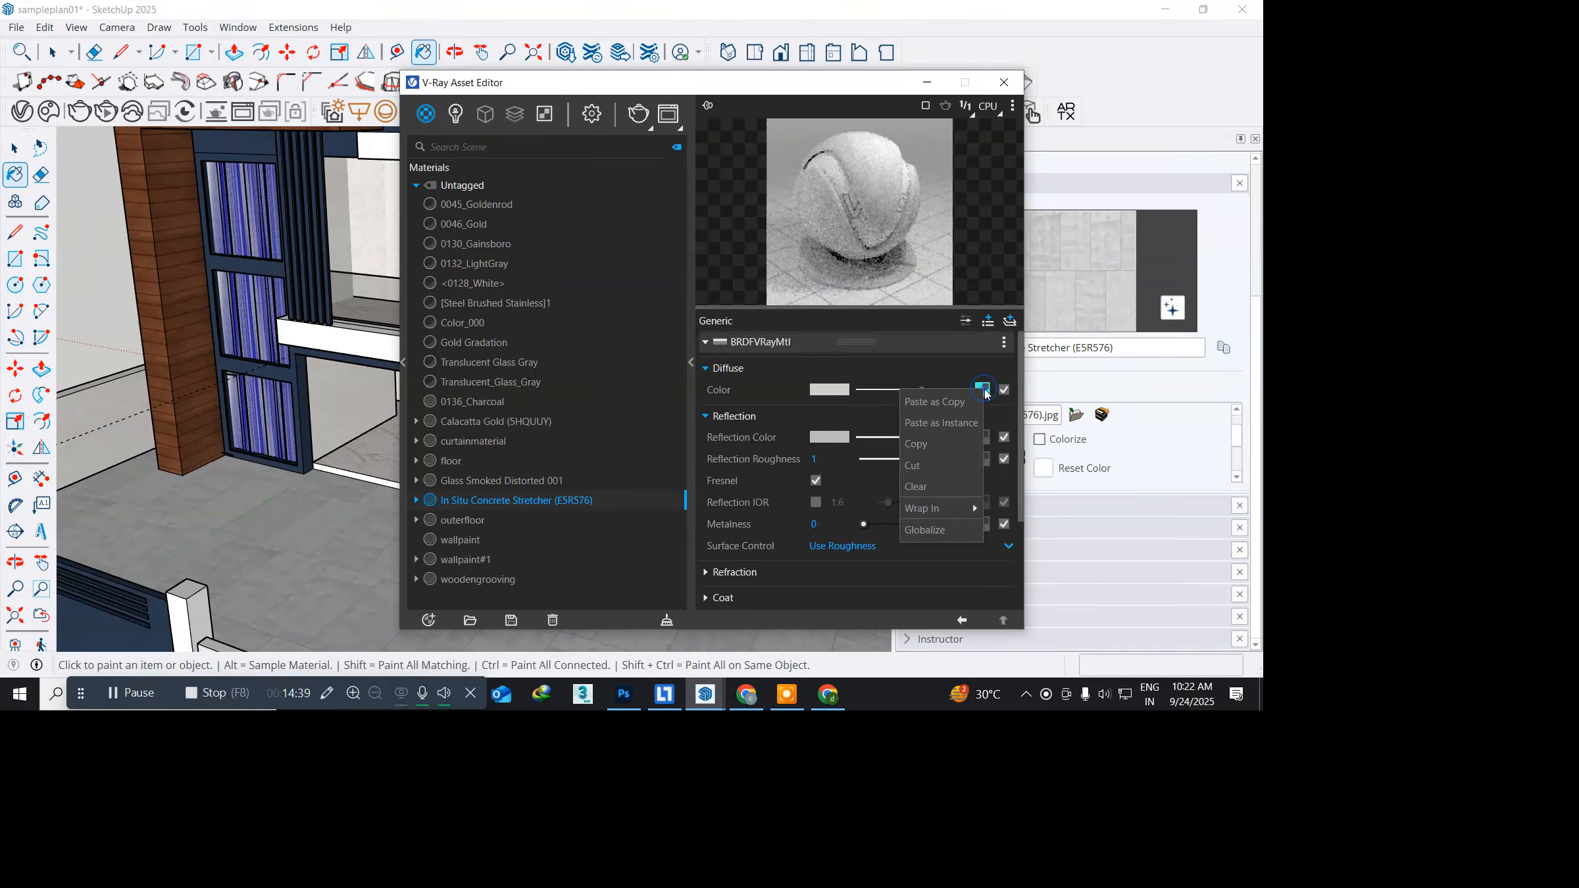
pyautogui.click(939, 449)
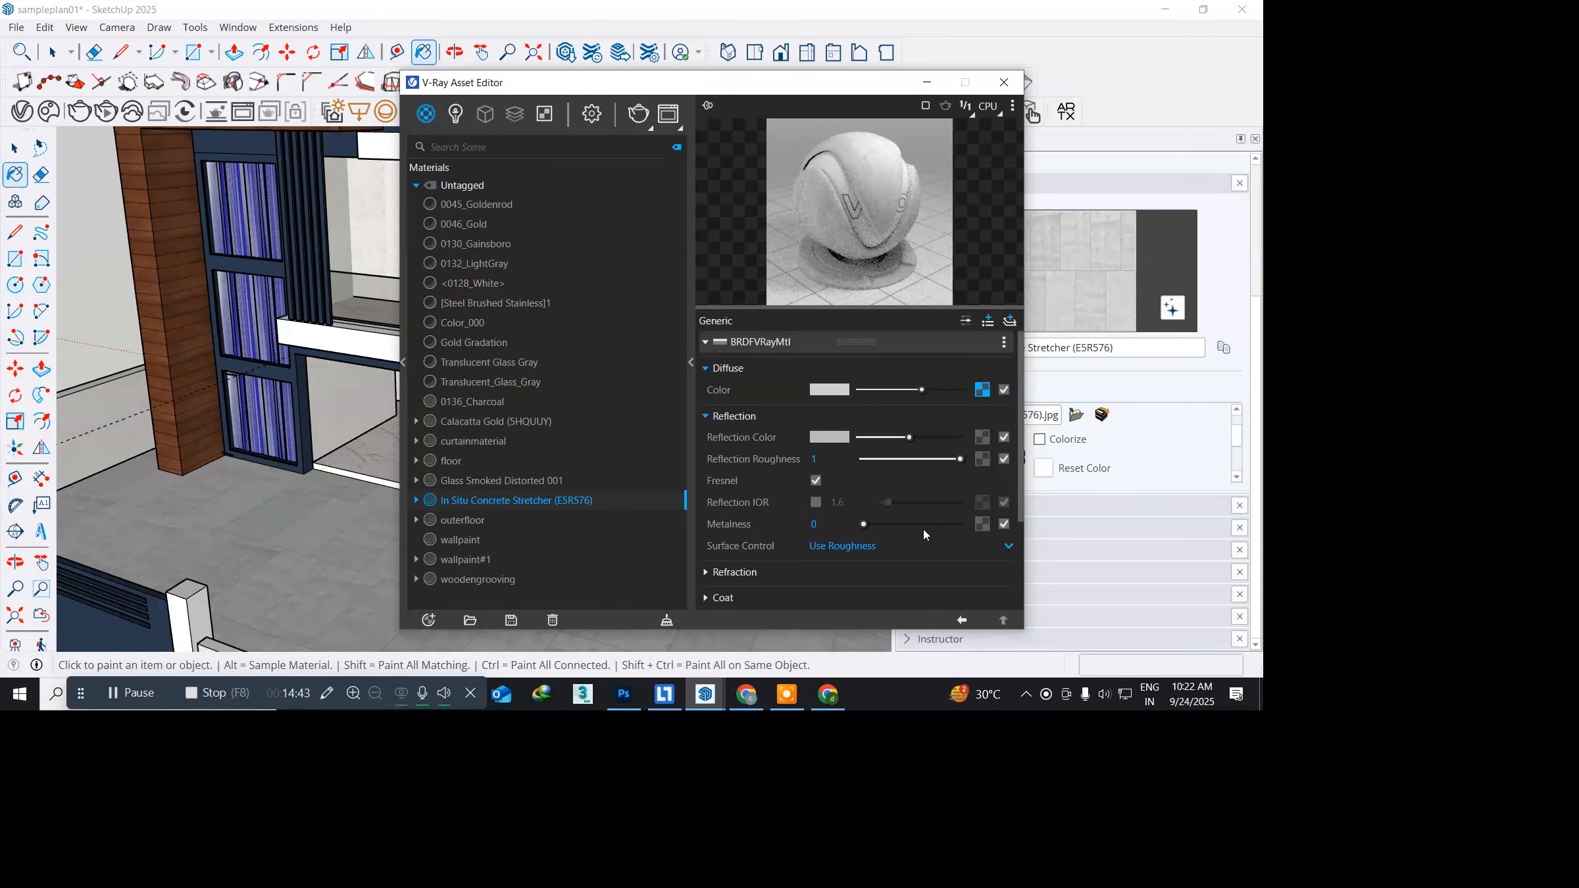
pyautogui.scroll(-3, 923, 529)
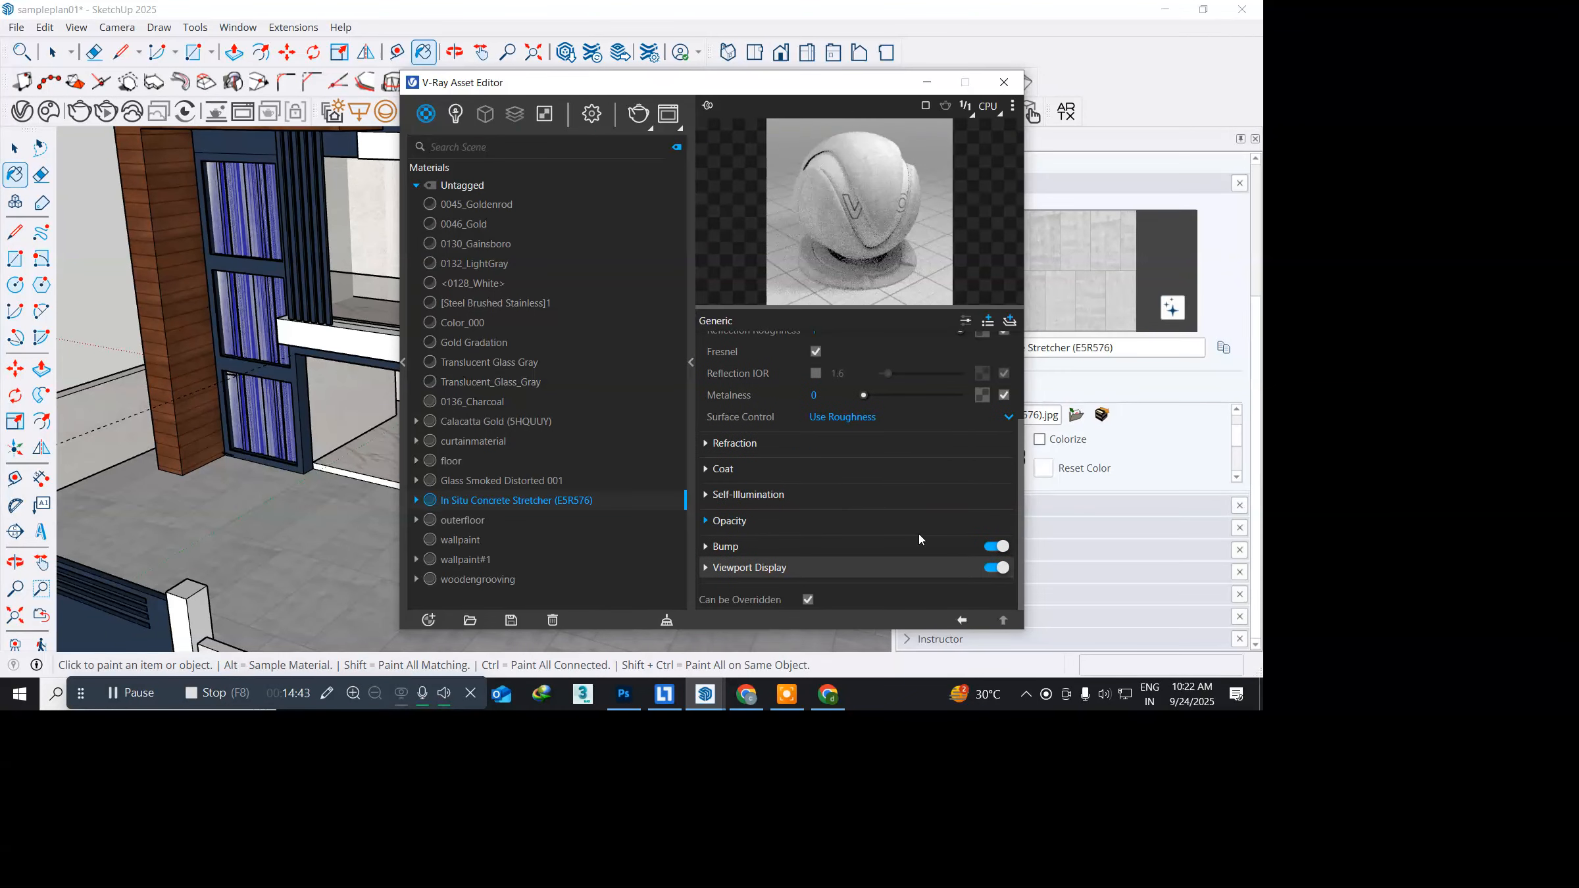
pyautogui.click(706, 548)
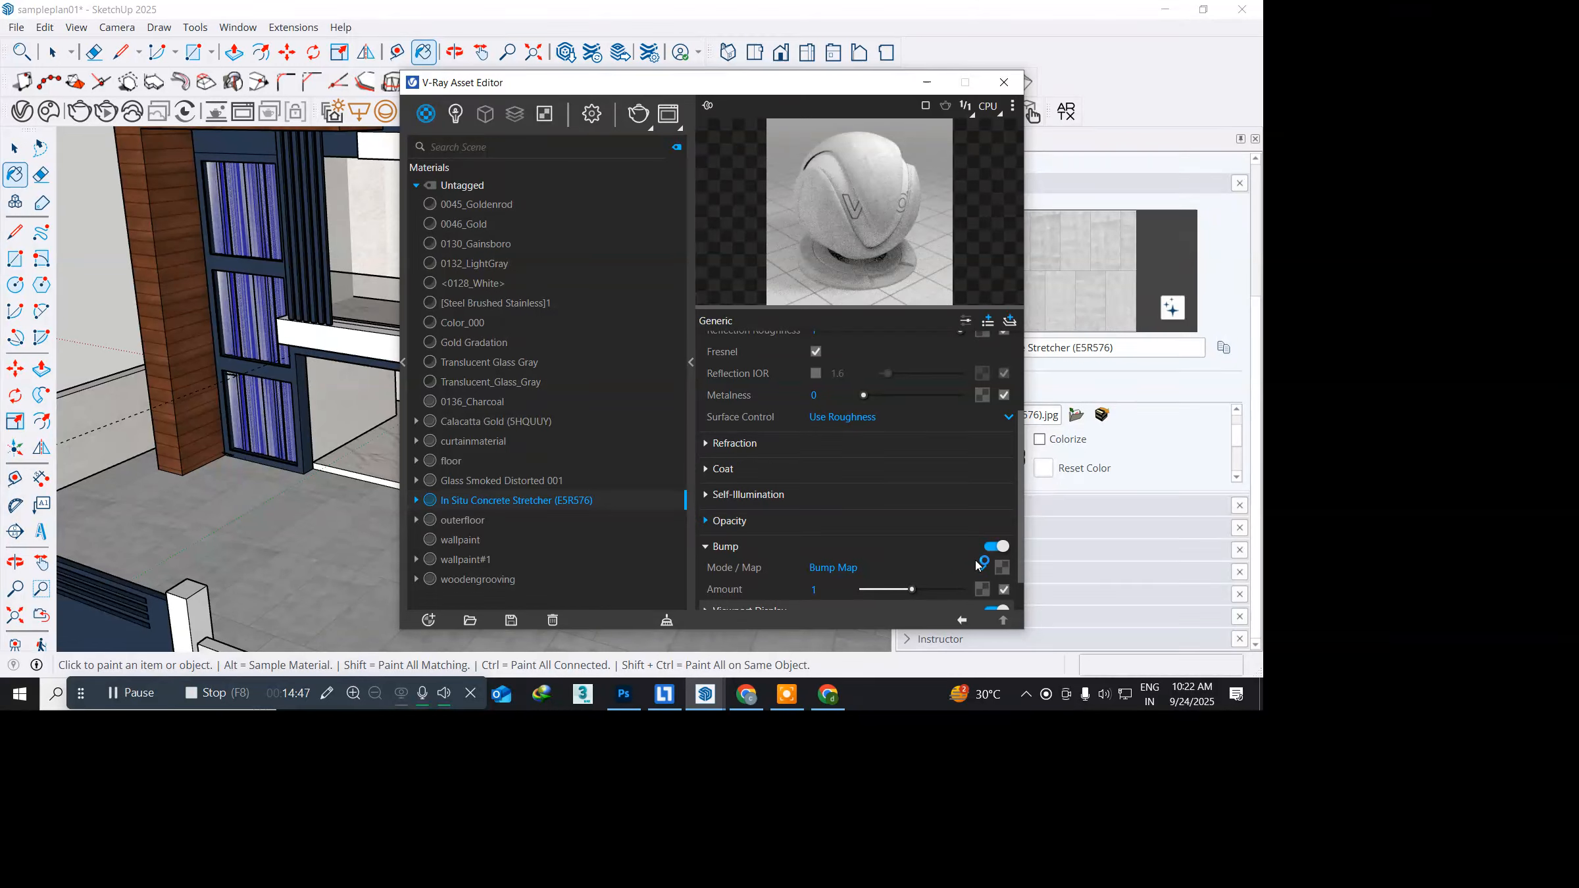
pyautogui.rightClick(1009, 572)
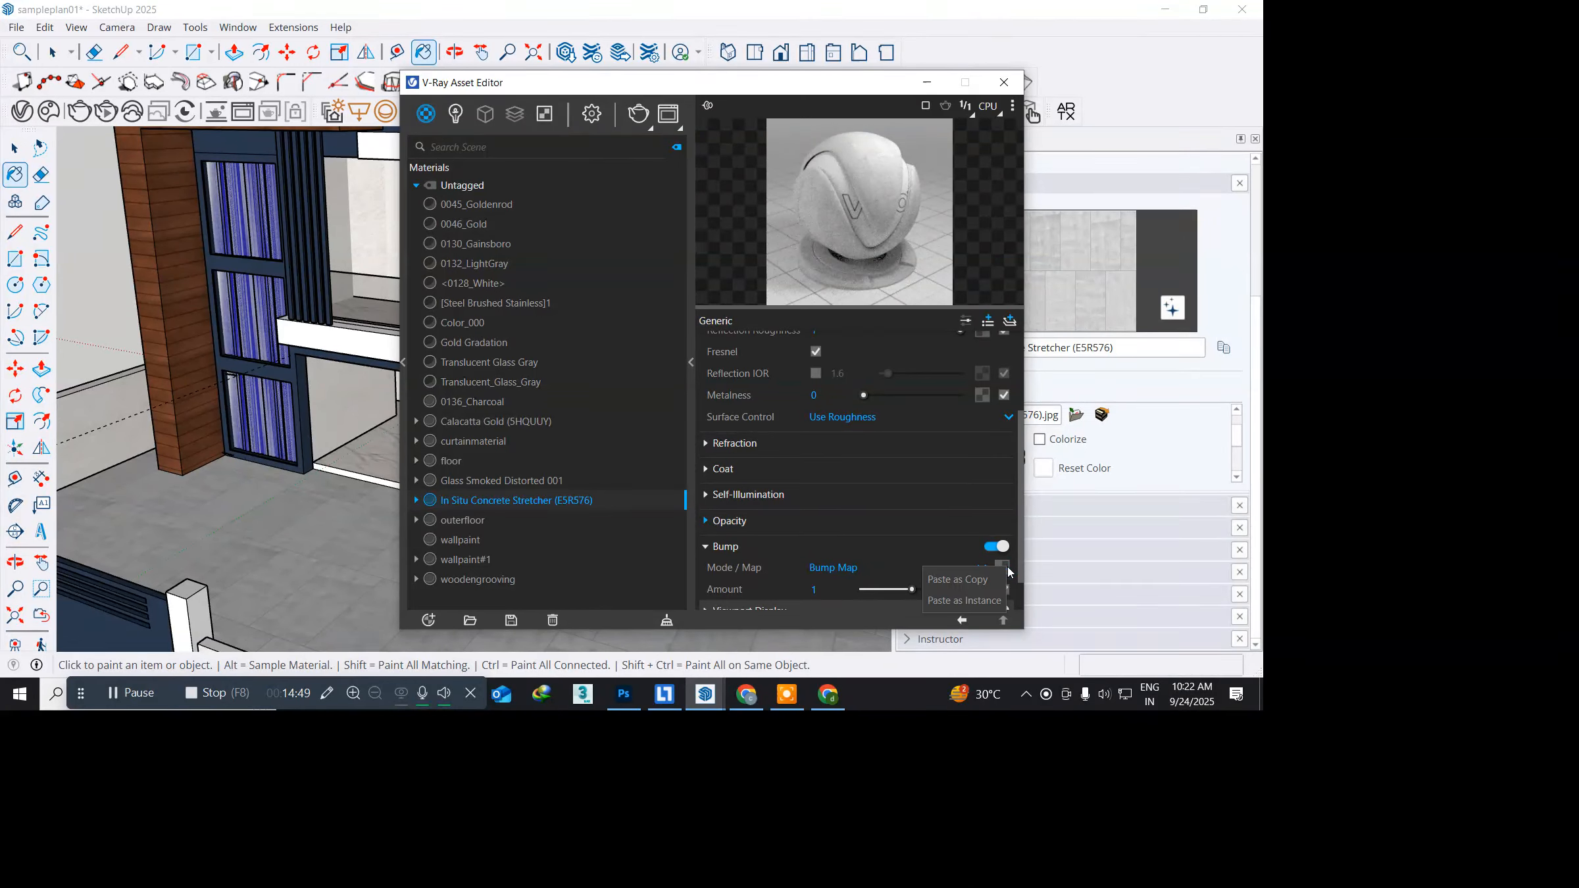
pyautogui.click(976, 579)
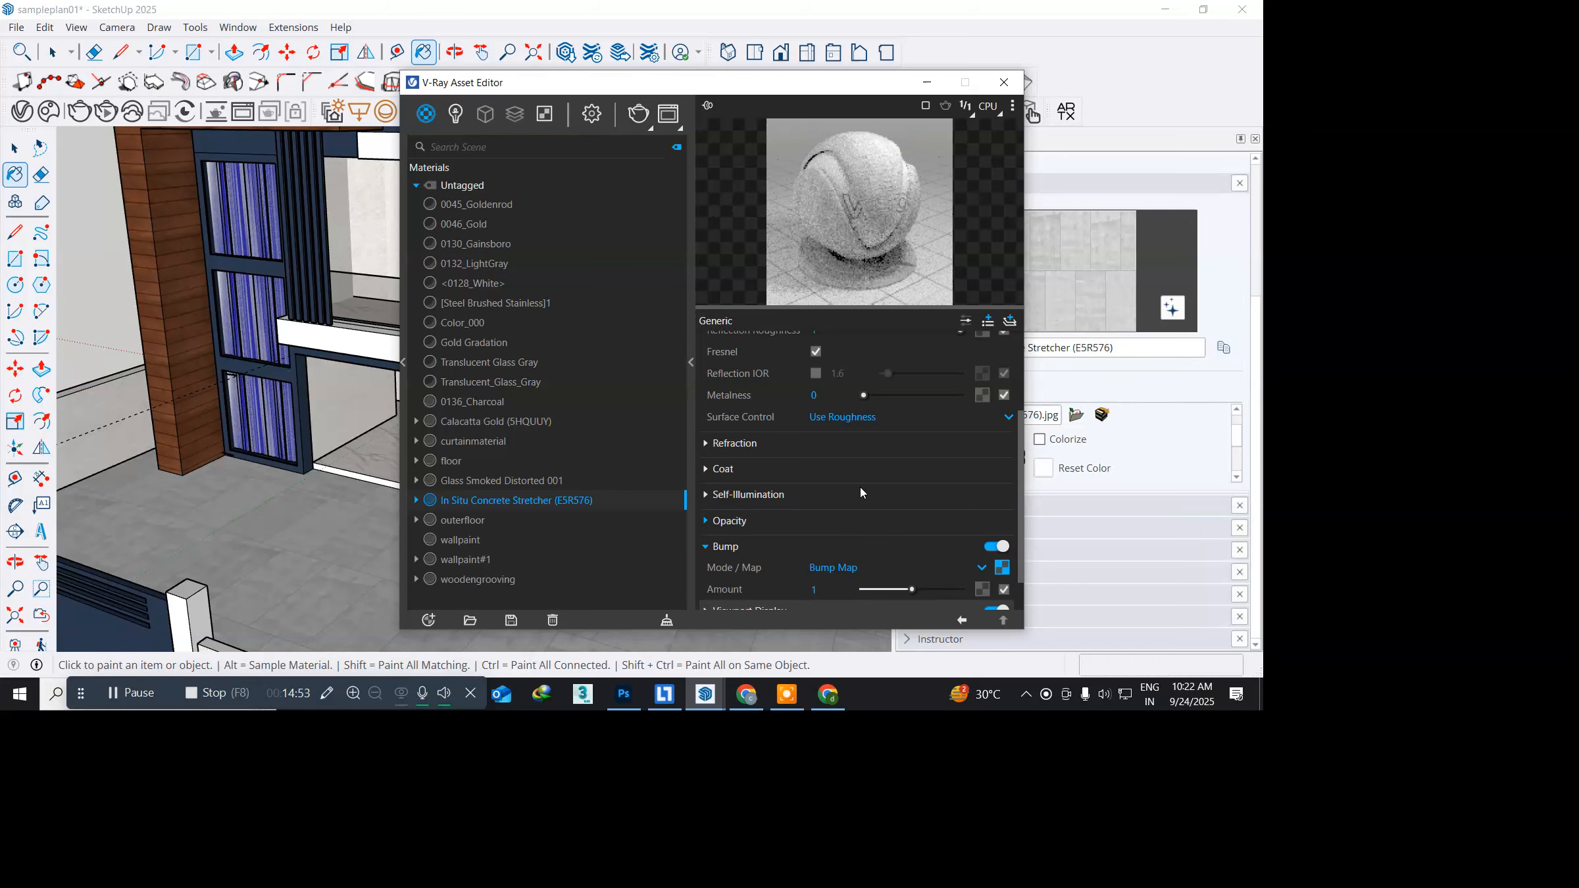
pyautogui.click(1000, 83)
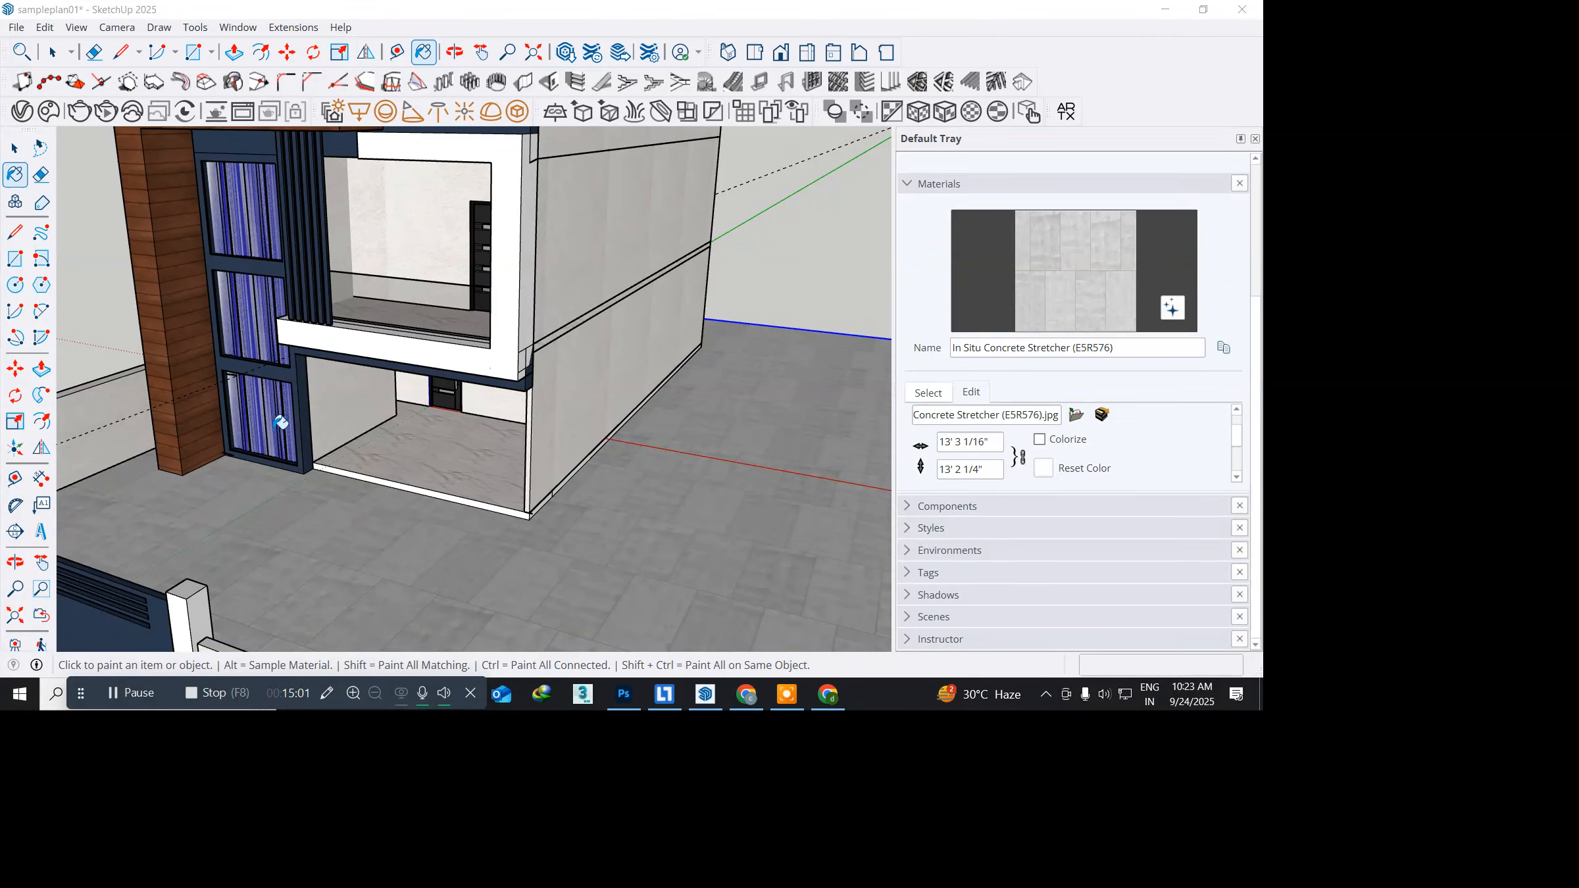
pyautogui.scroll(-5, 271, 452)
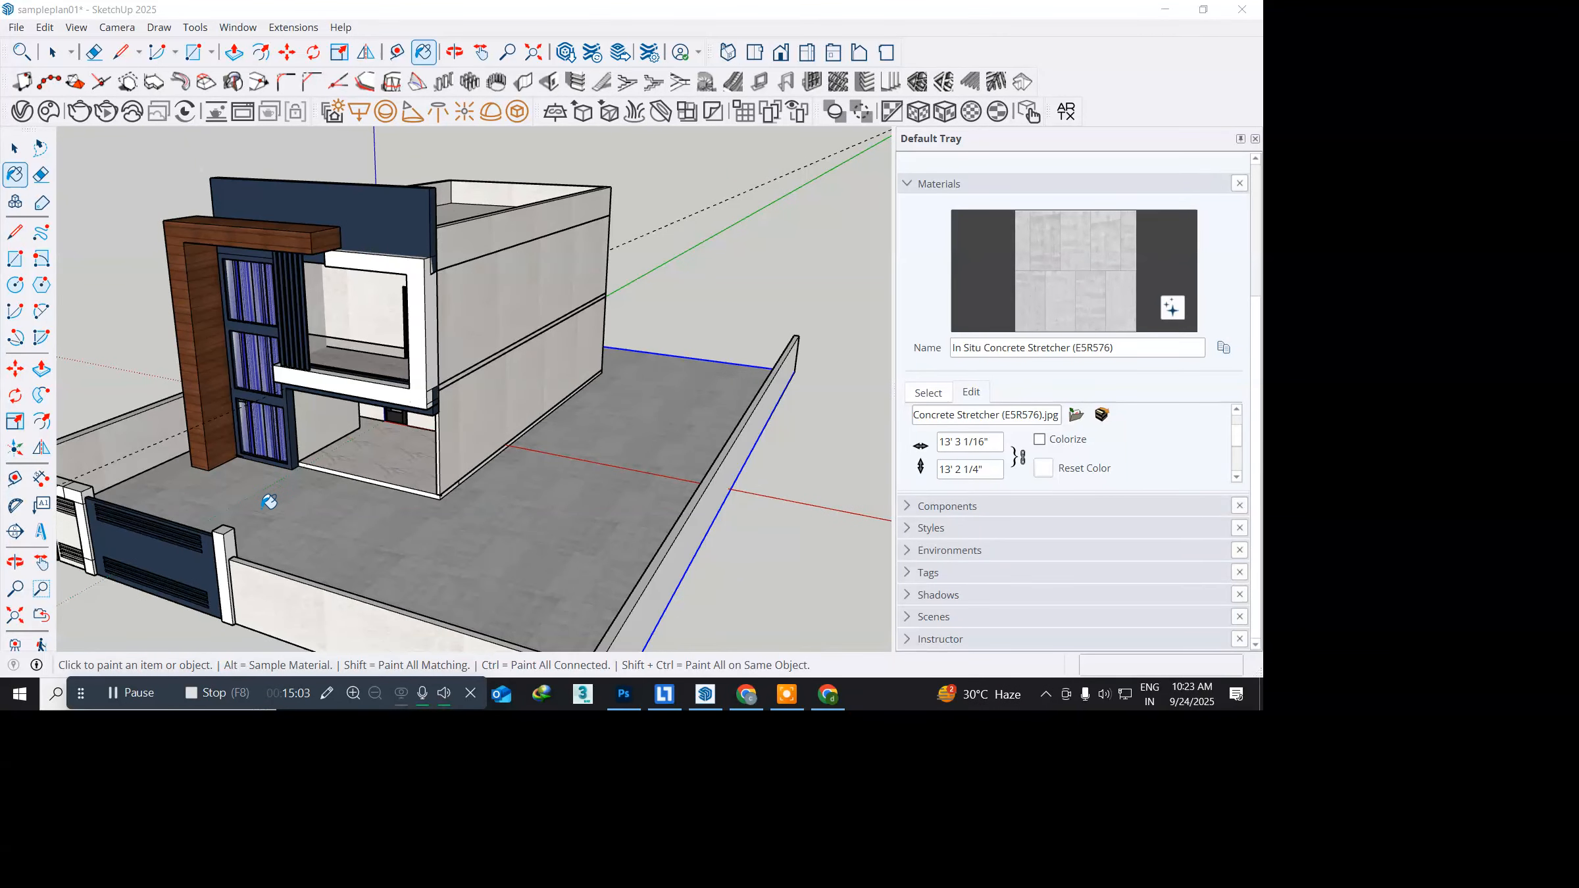
pyautogui.moveTo(269, 501)
pyautogui.mouseDown(button='middle')
pyautogui.moveTo(423, 458)
pyautogui.moveTo(382, 485)
pyautogui.moveTo(342, 467)
pyautogui.mouseUp(button='middle')
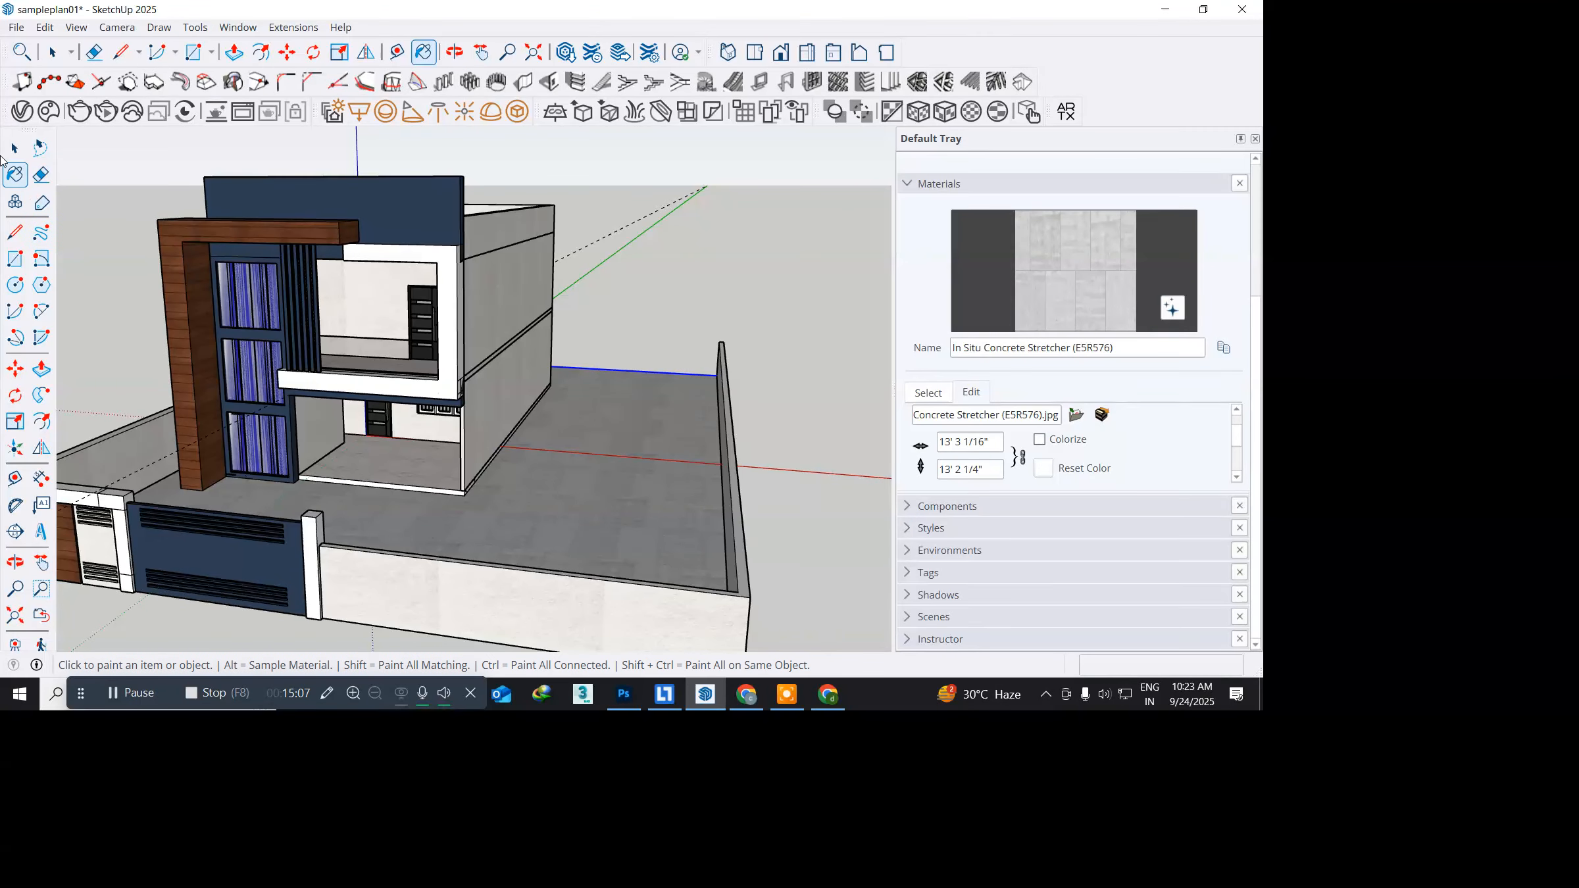
# Step: Open the V-Ray Asset Editor and select the Glass Smoked Distorted 001 material used on the balcony railing
pyautogui.click(14, 148)
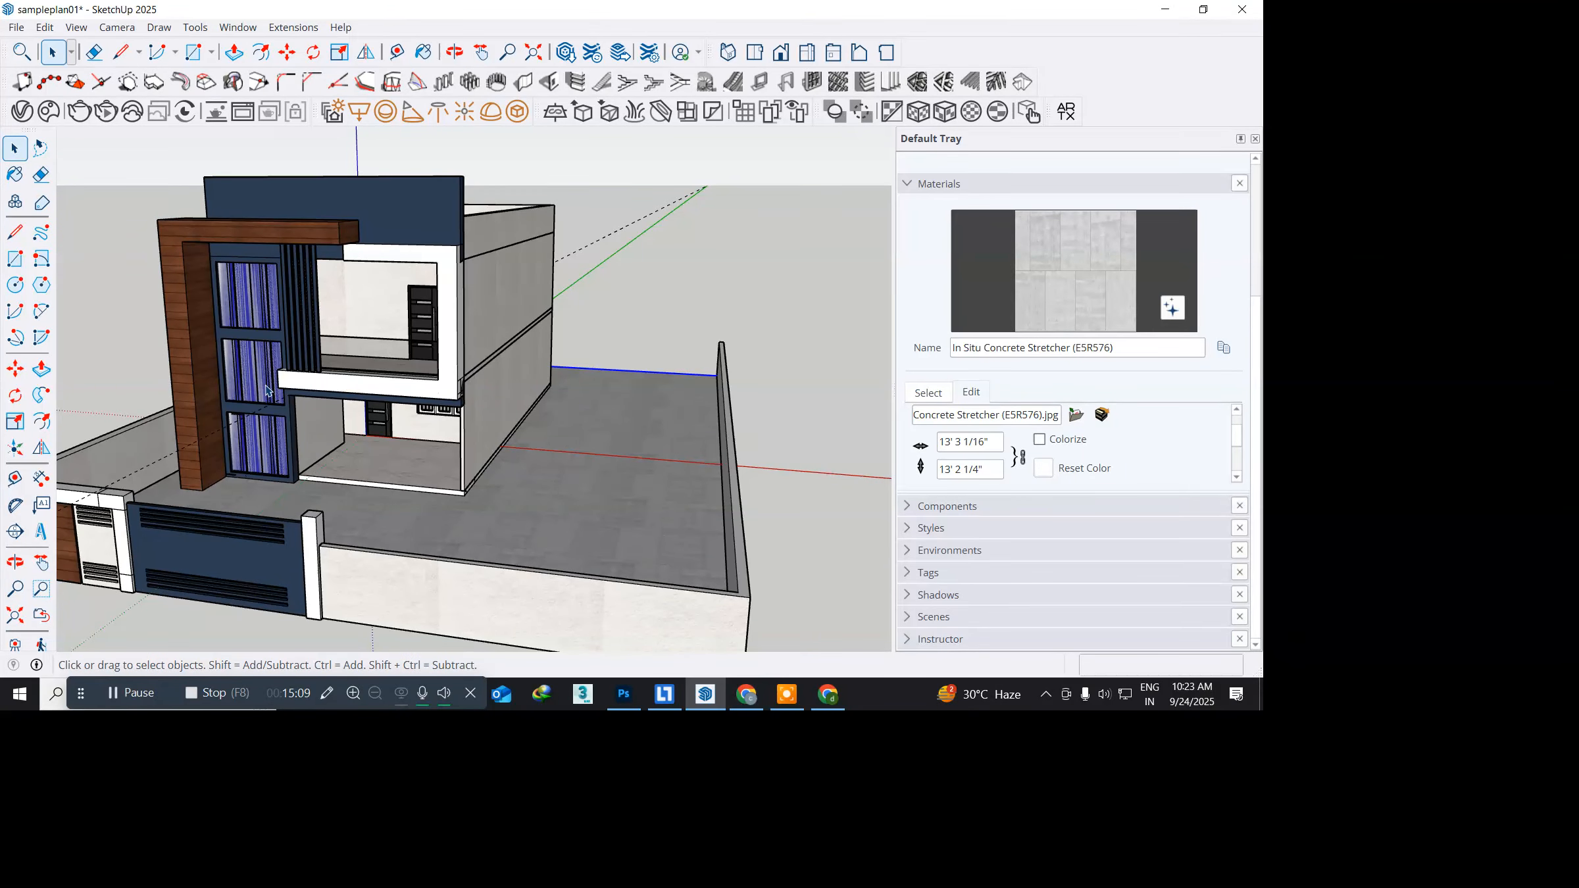
pyautogui.moveTo(263, 394); pyautogui.dragTo(280, 438, button='middle')
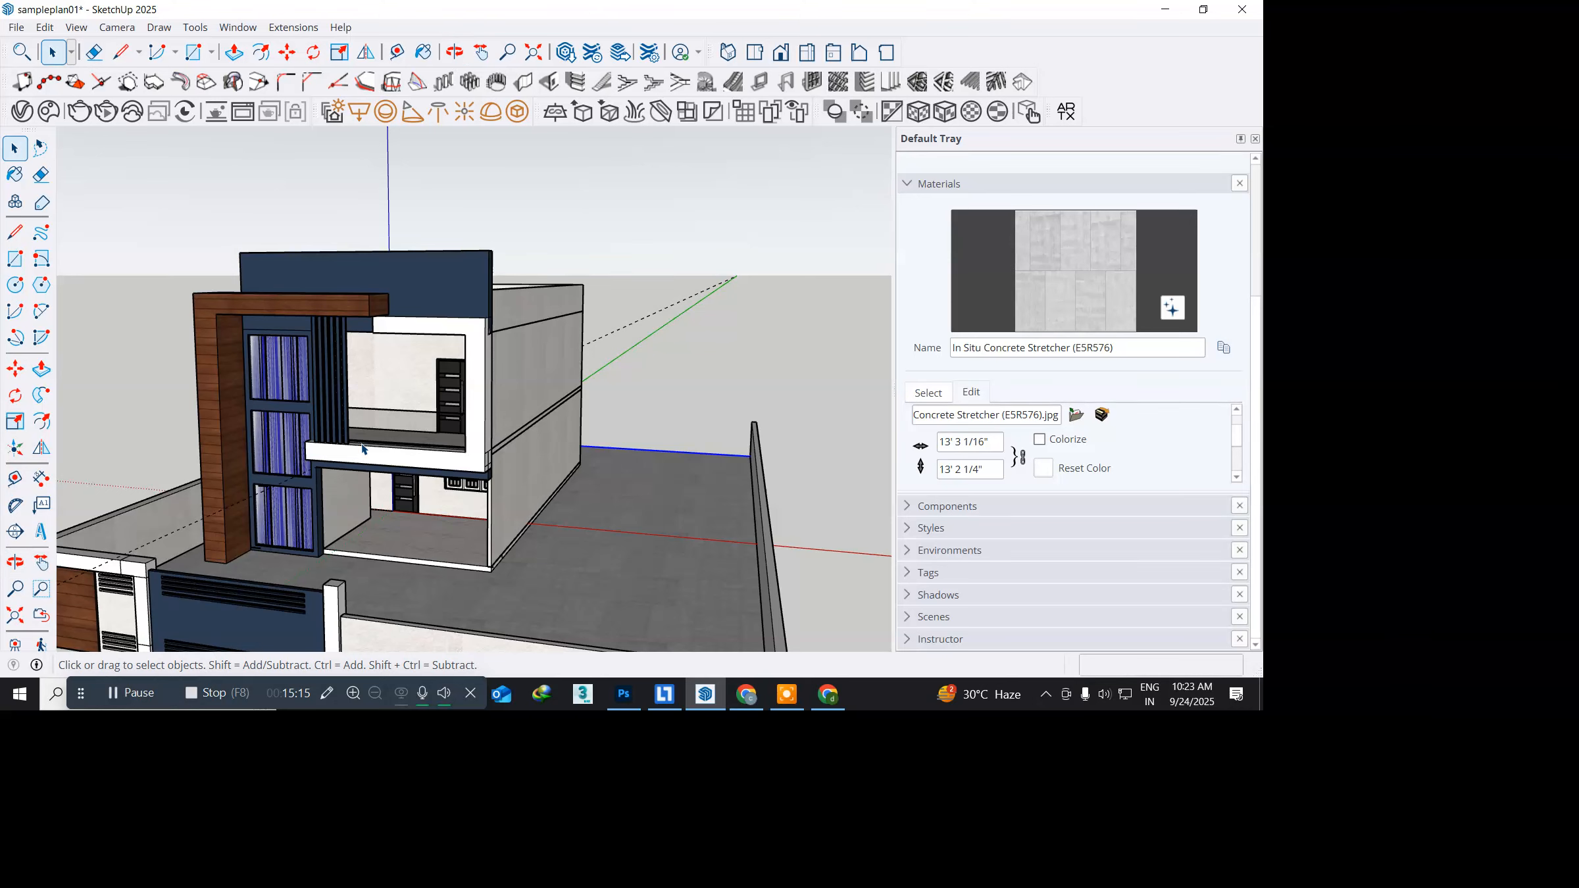
pyautogui.click(7, 177)
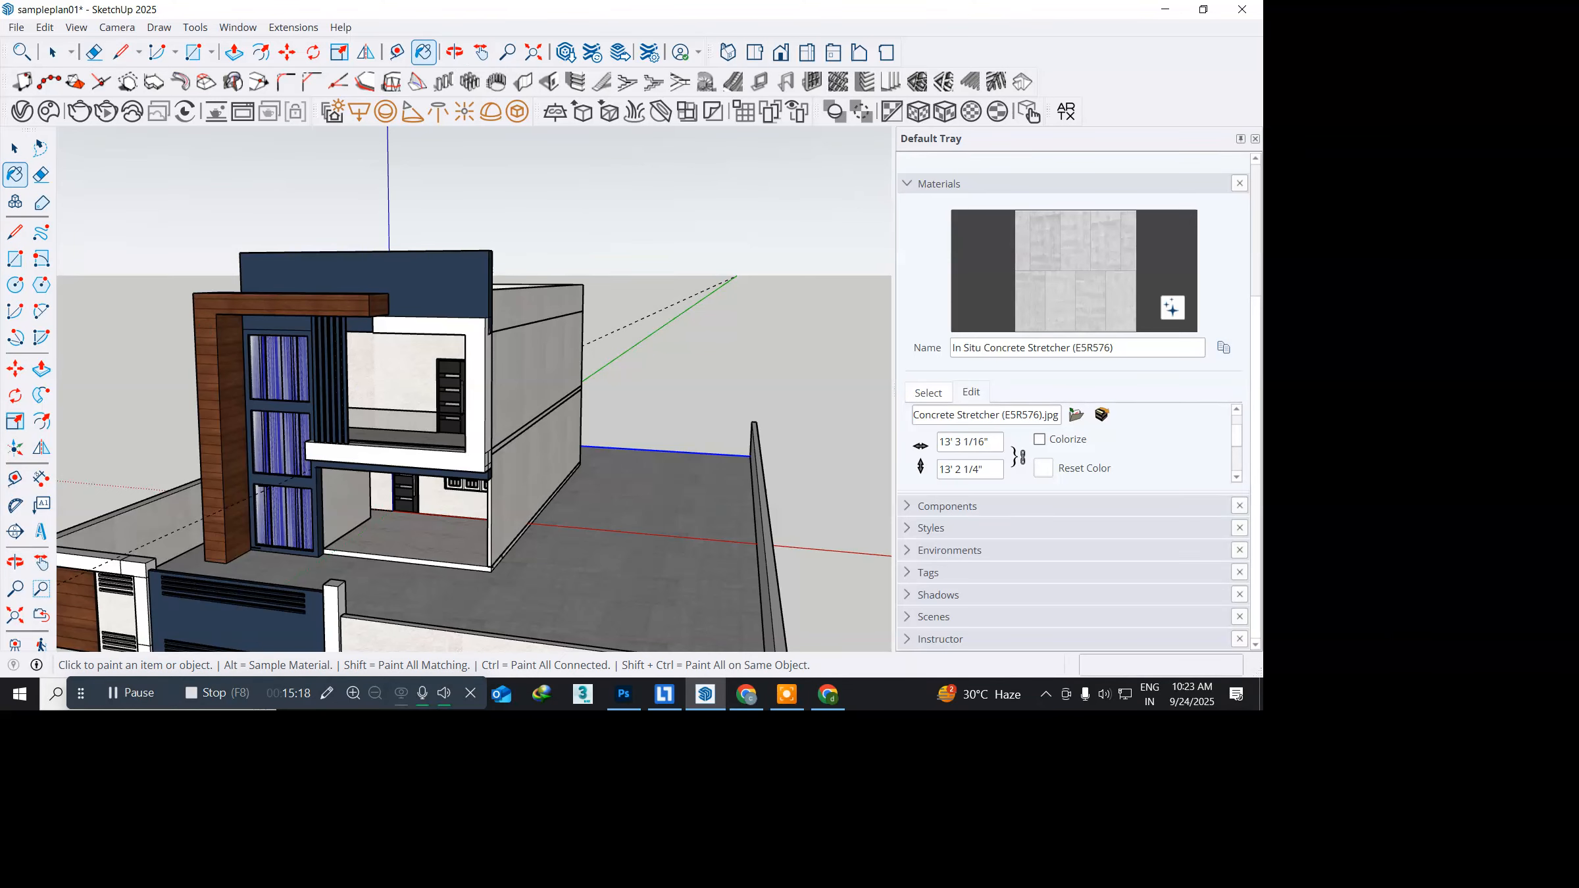
pyautogui.click(22, 112)
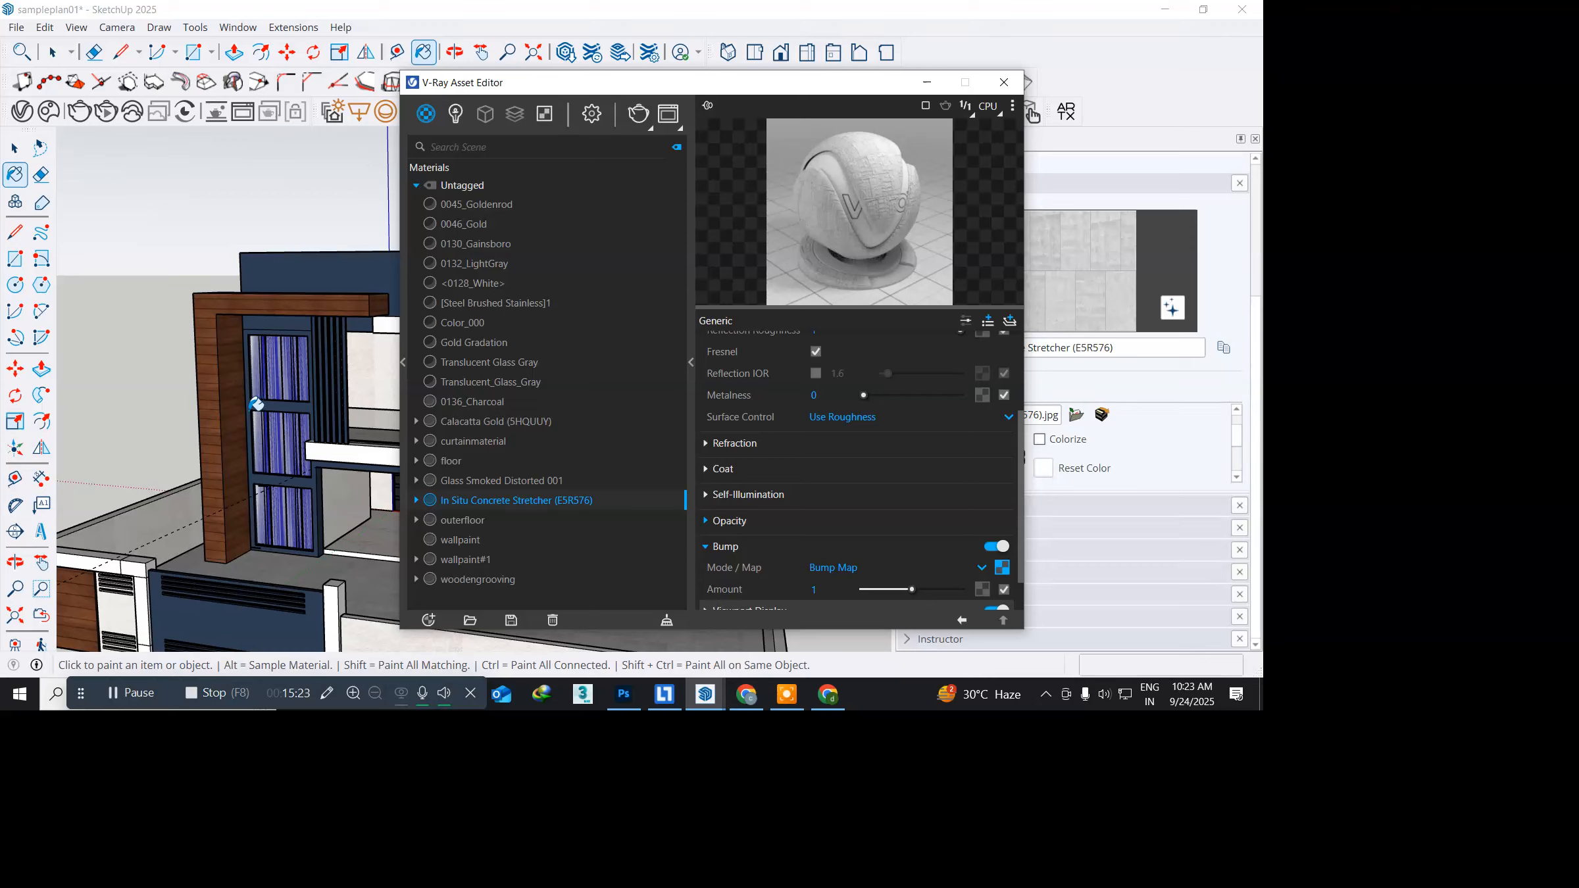
pyautogui.click(380, 416)
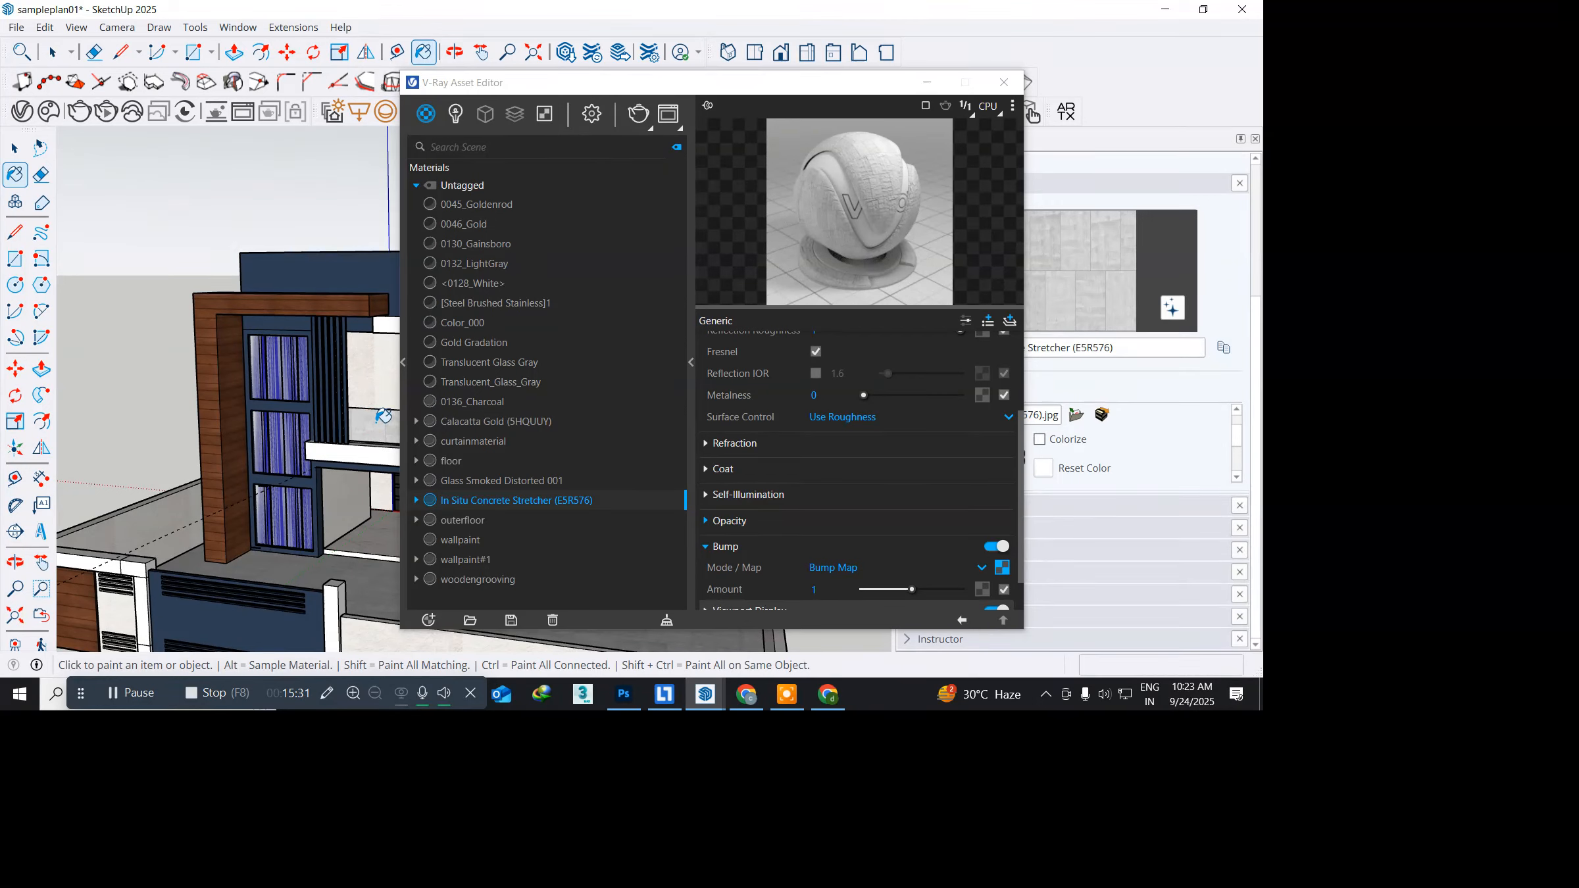
pyautogui.scroll(3, 384, 416)
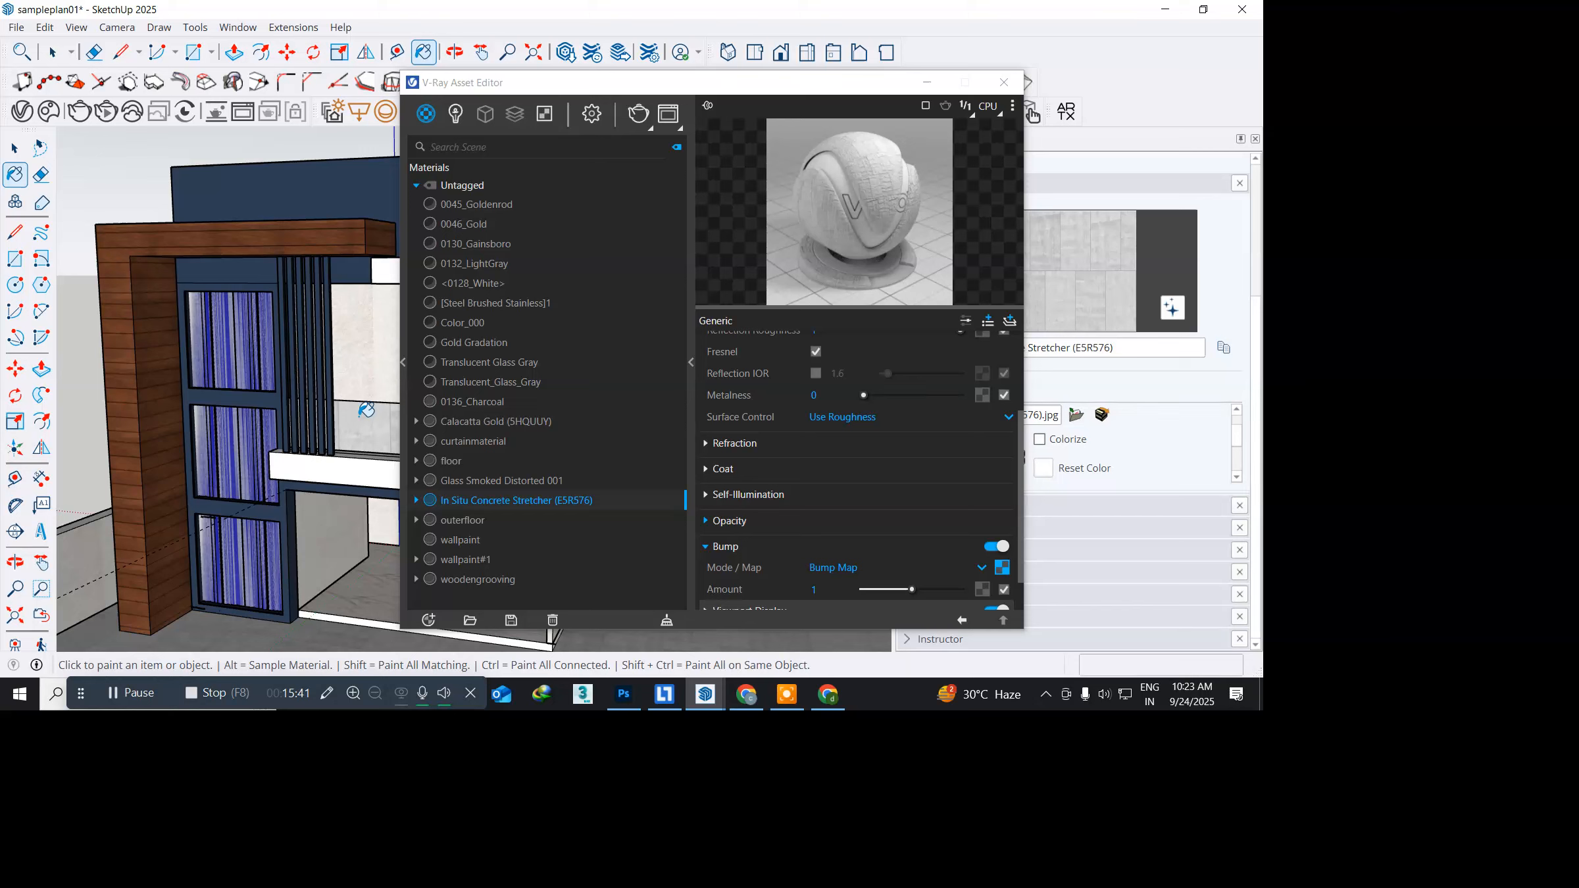
pyautogui.click(517, 481)
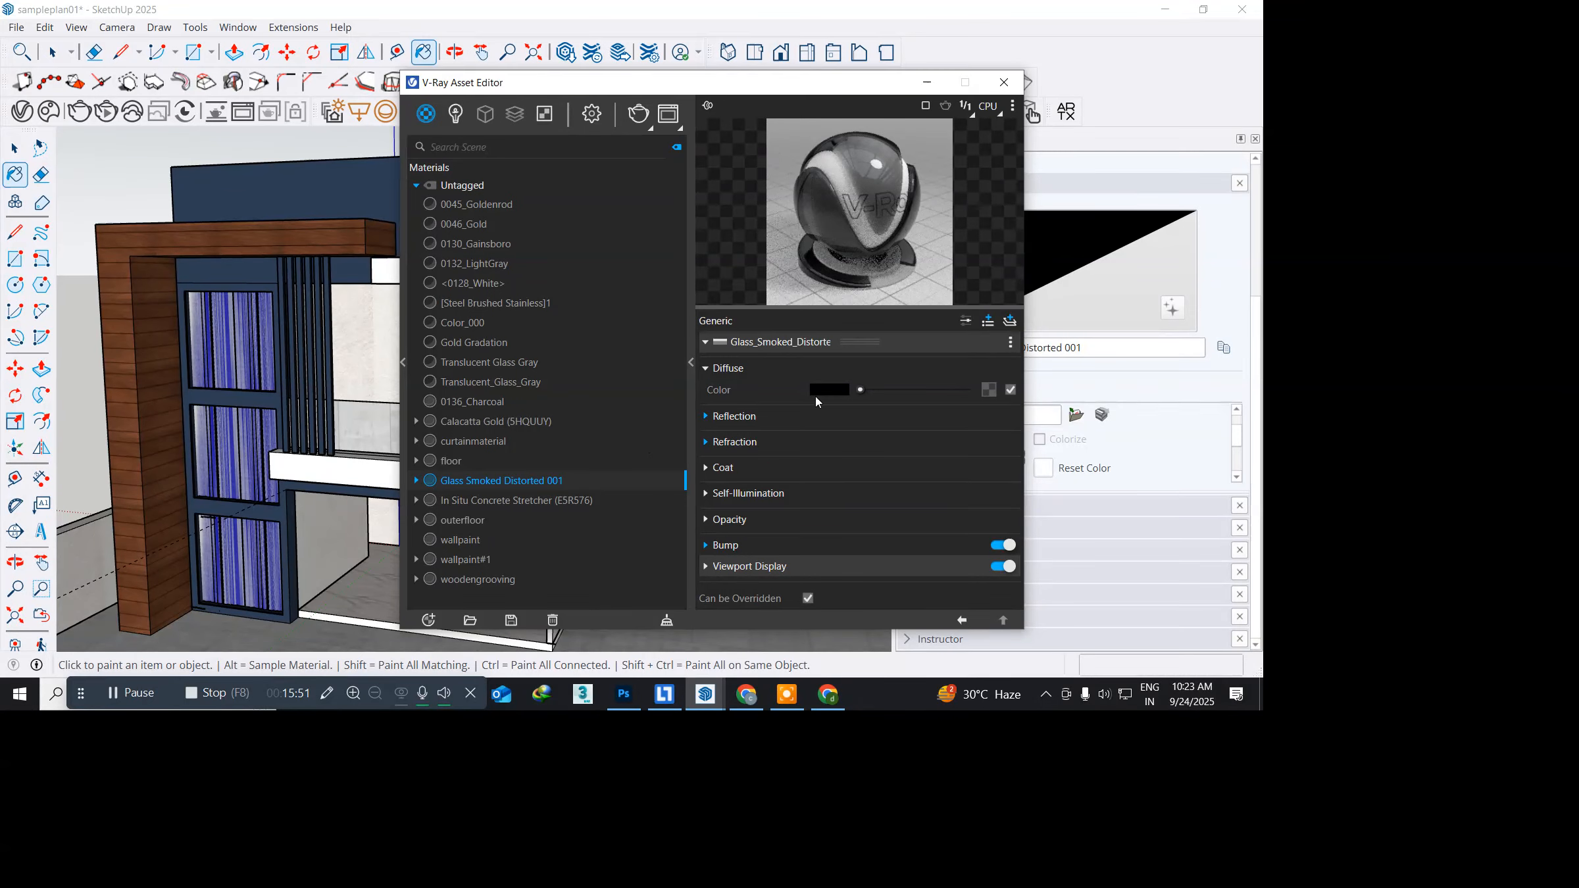
# Step: Lighten the Glass Smoked Distorted 001 material's diffuse color to mid grey, expand its reflection settings and minimize the V-Ray Asset Editor
pyautogui.moveTo(864, 389); pyautogui.dragTo(893, 391)
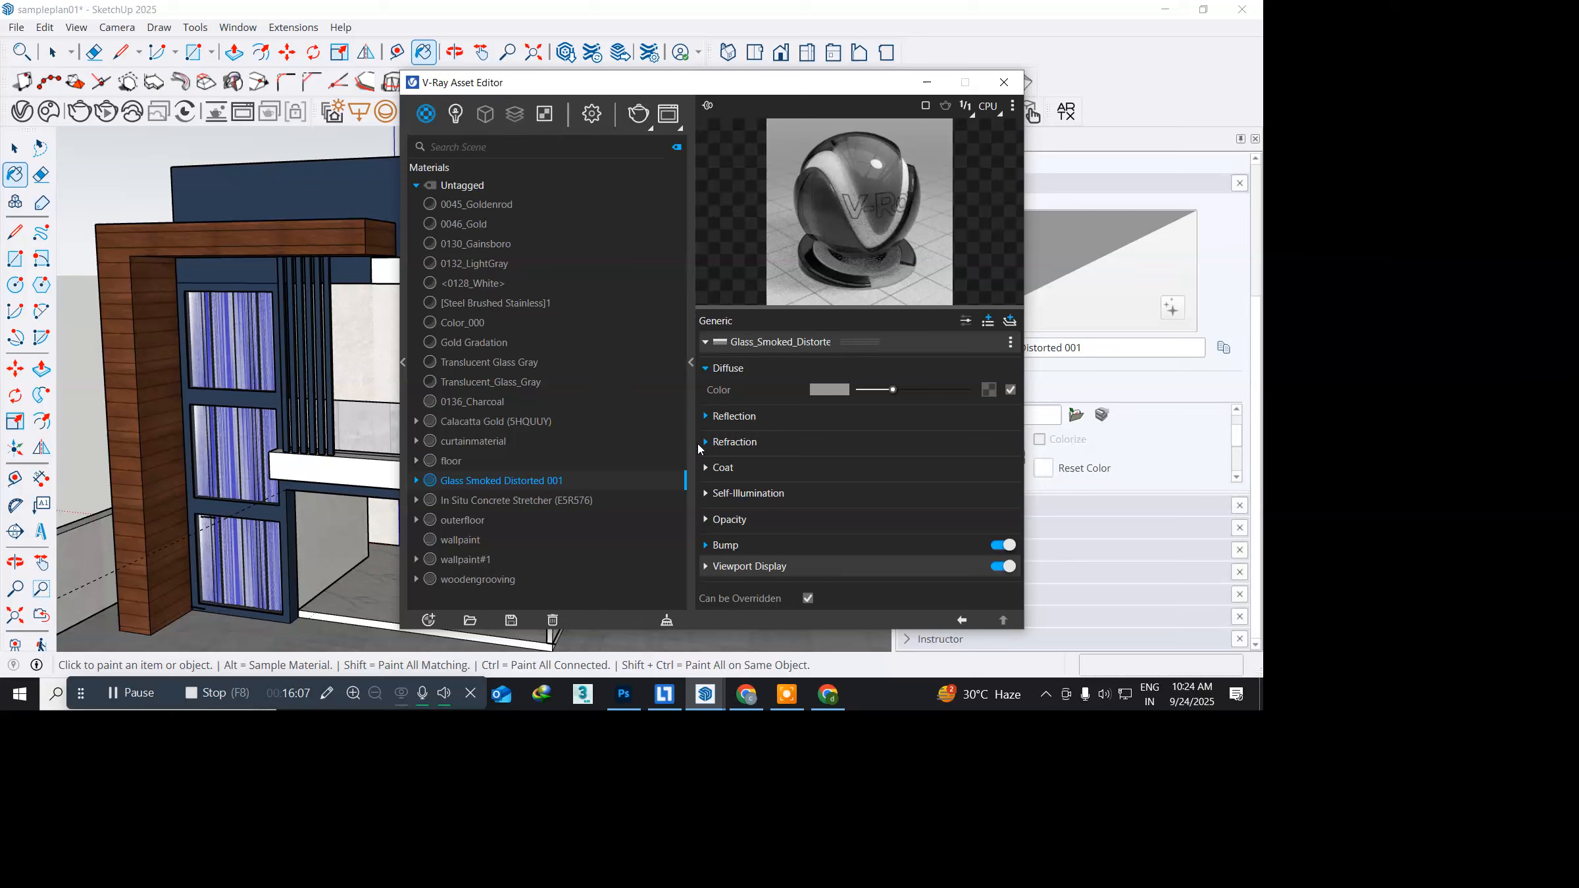
pyautogui.click(706, 416)
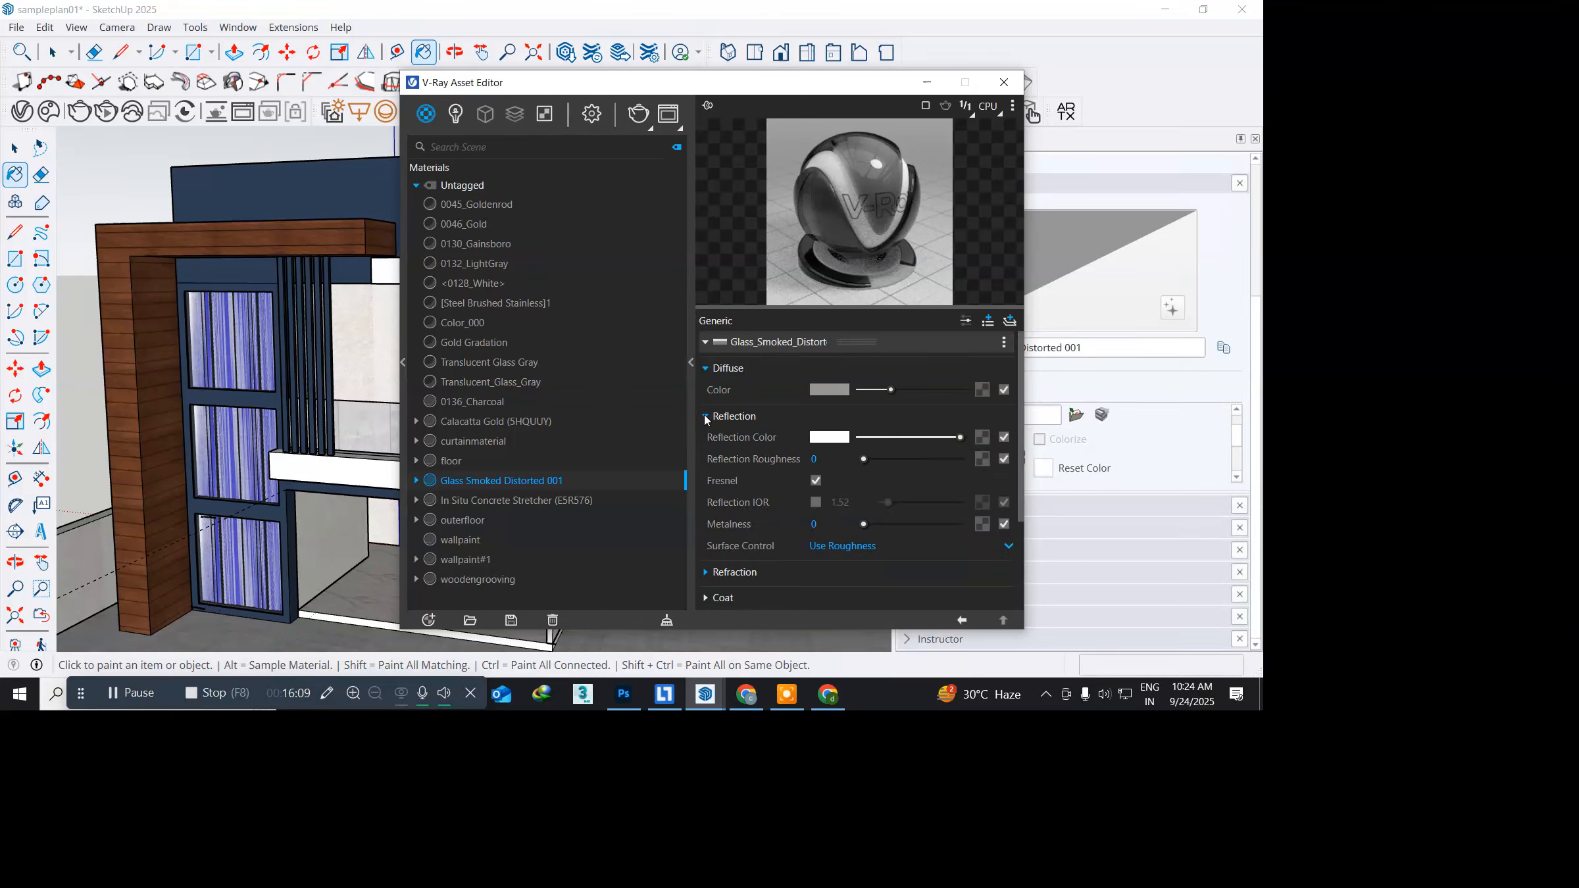
pyautogui.click(927, 82)
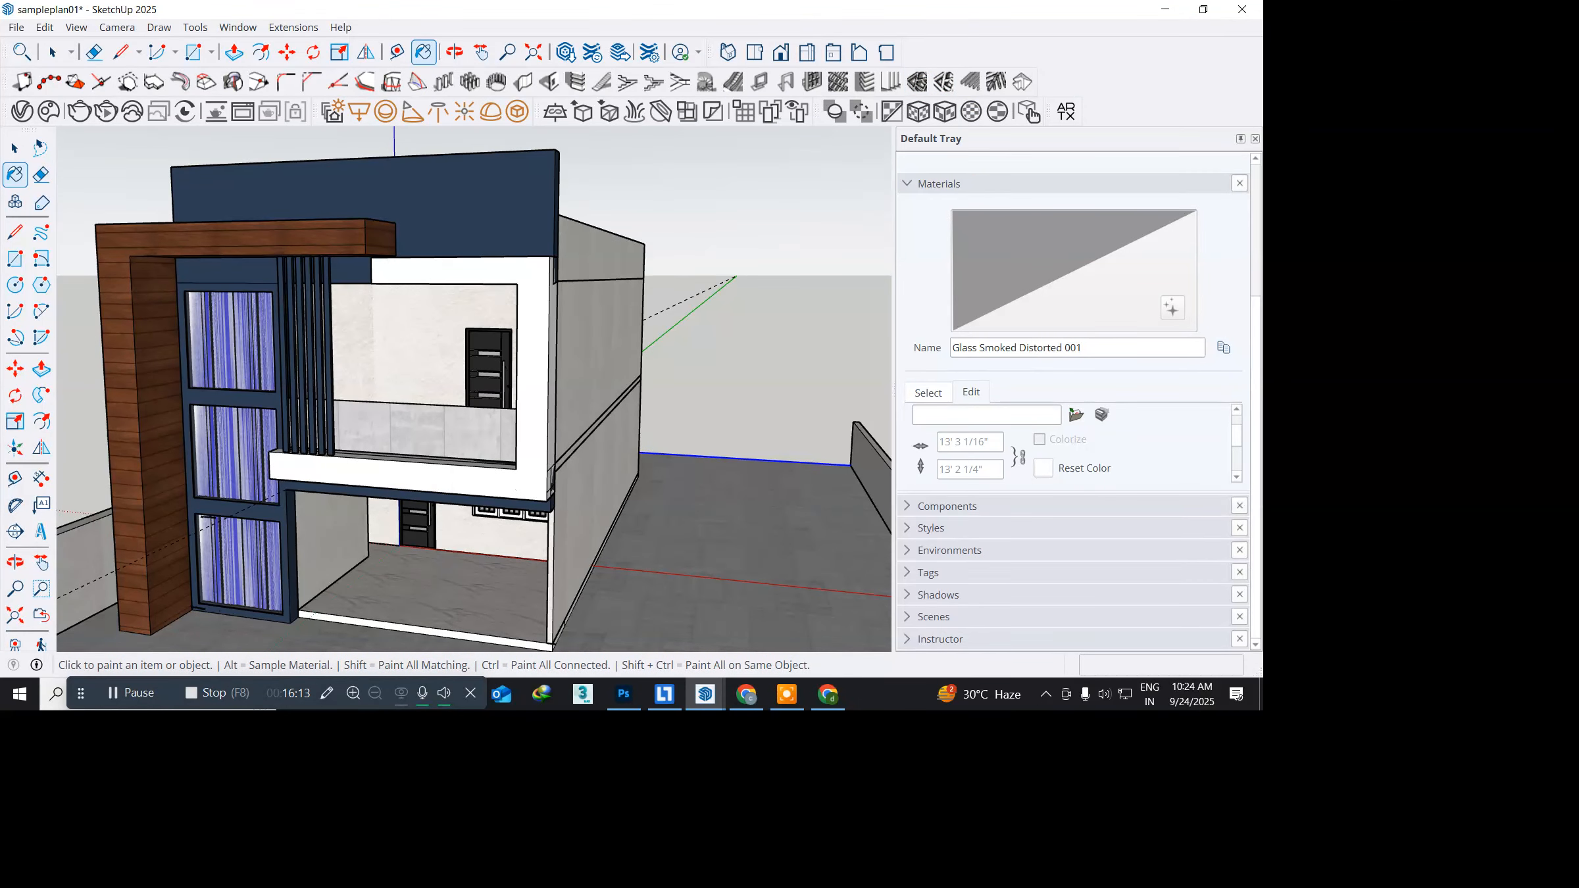
pyautogui.click(1174, 8)
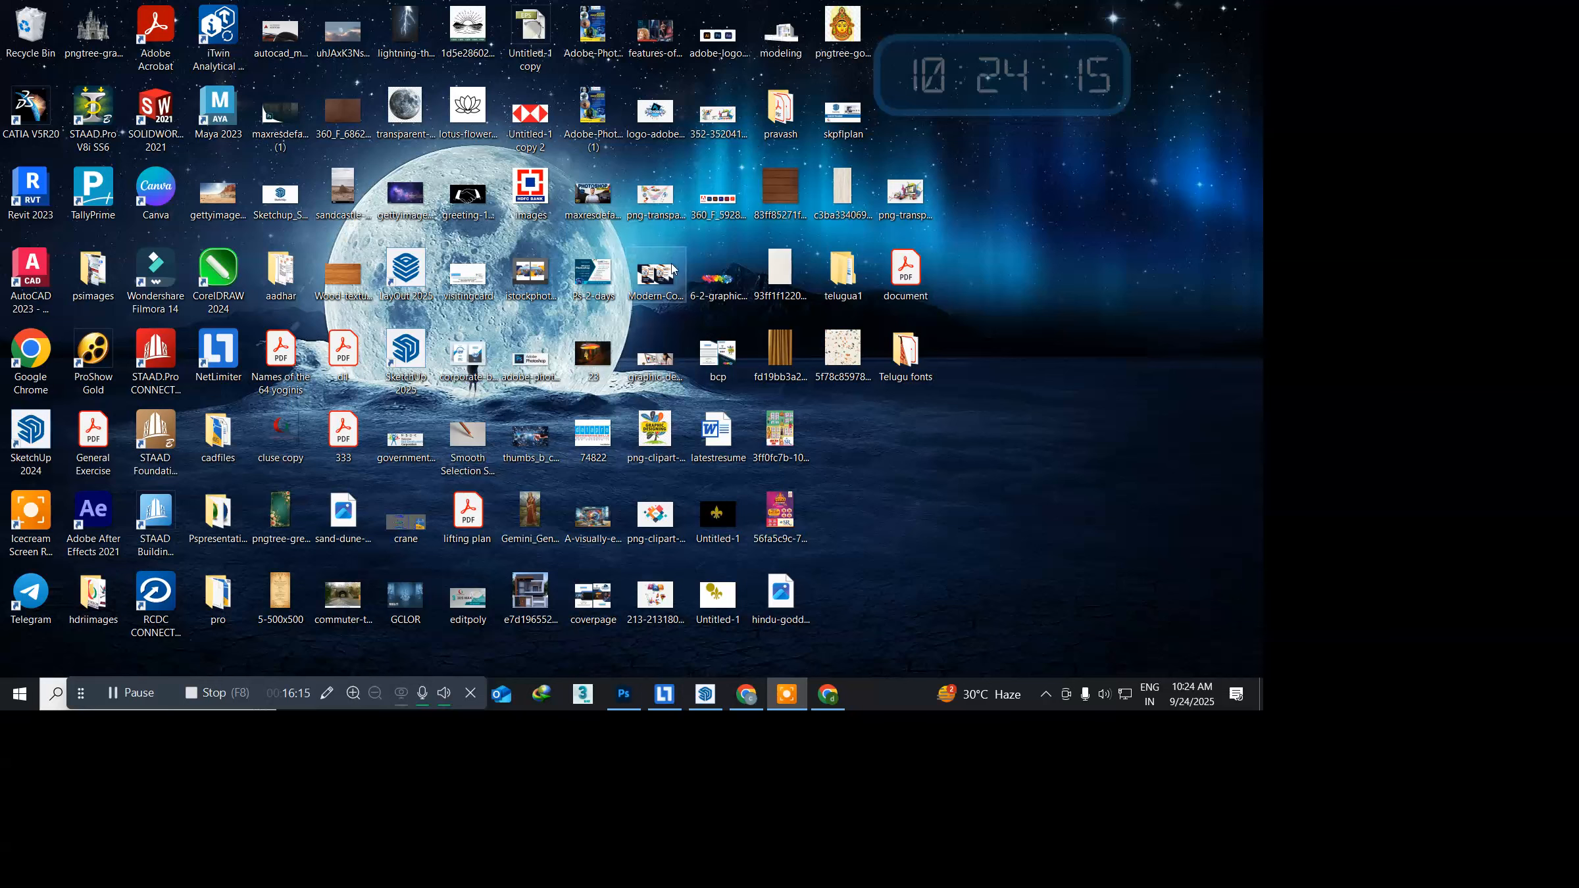
pyautogui.click(745, 694)
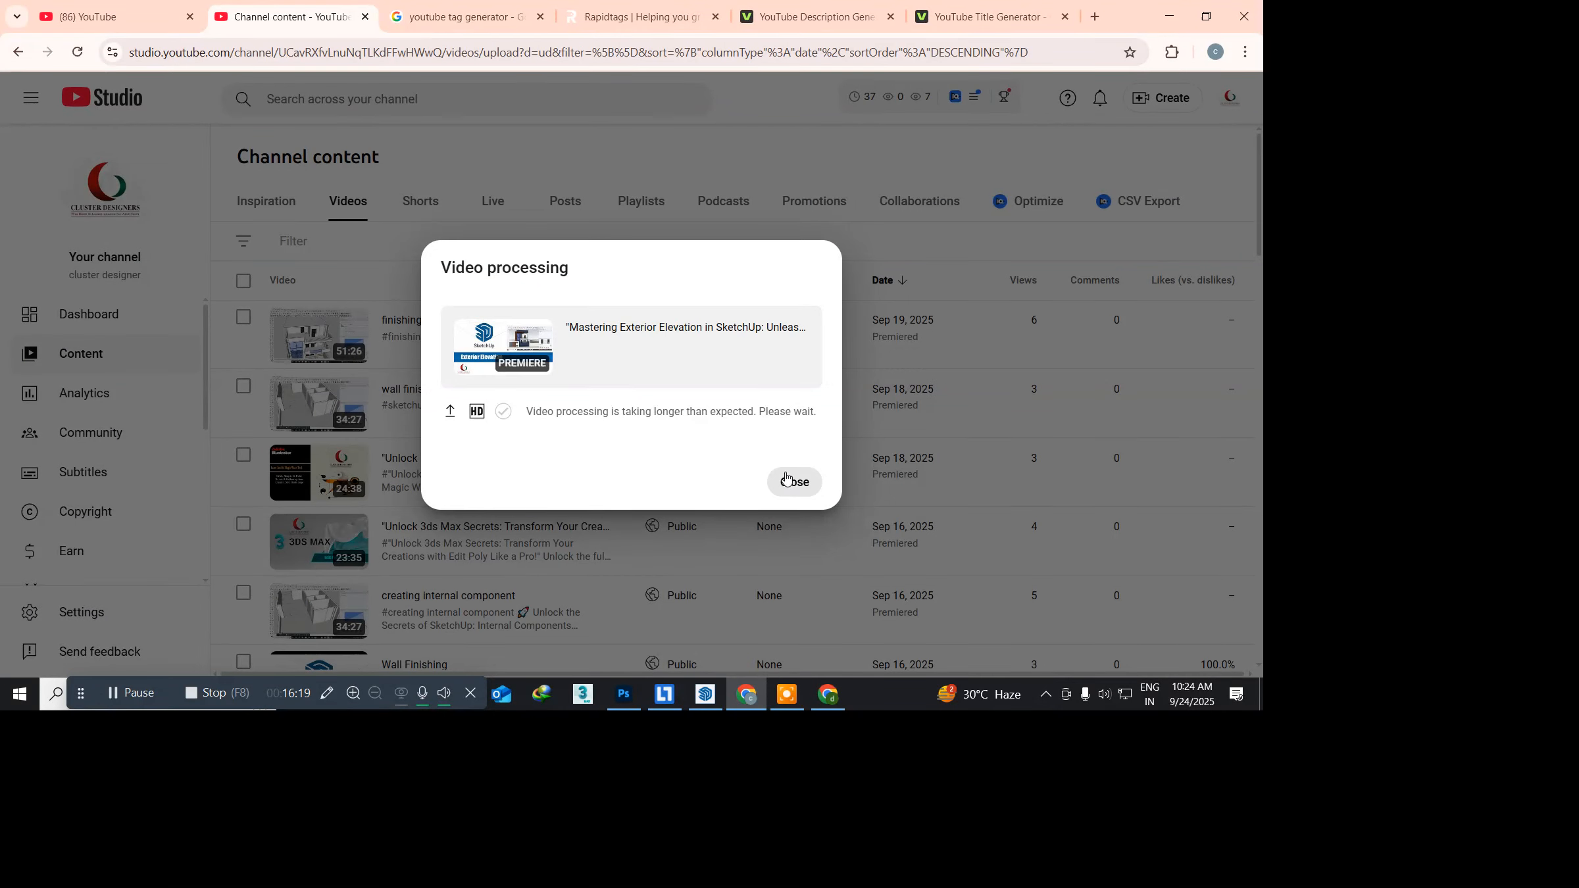
pyautogui.click(792, 483)
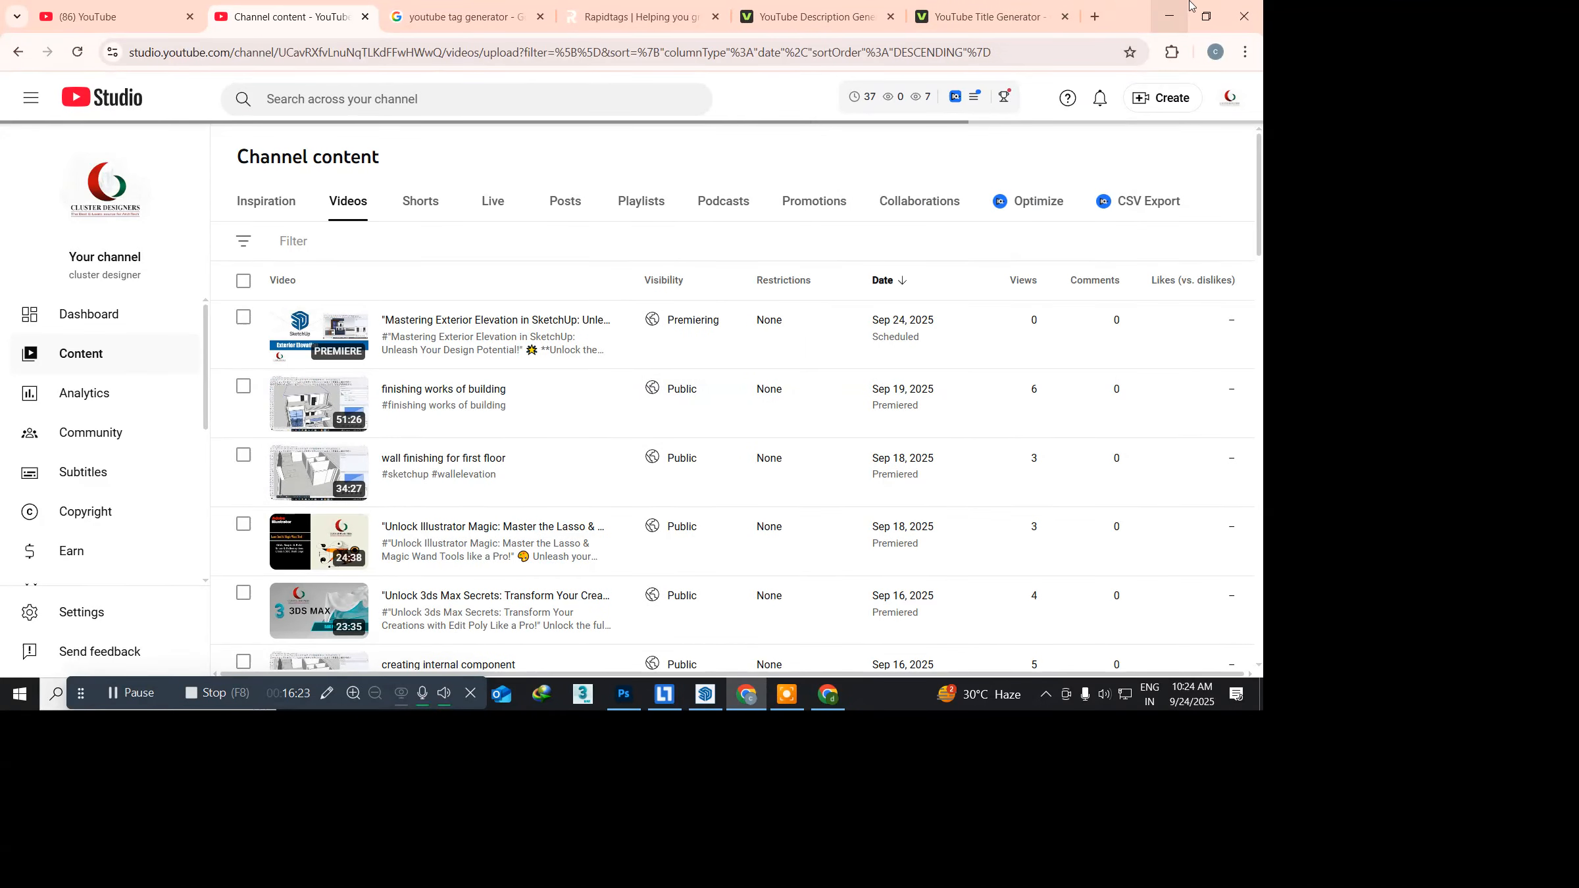
pyautogui.click(1170, 17)
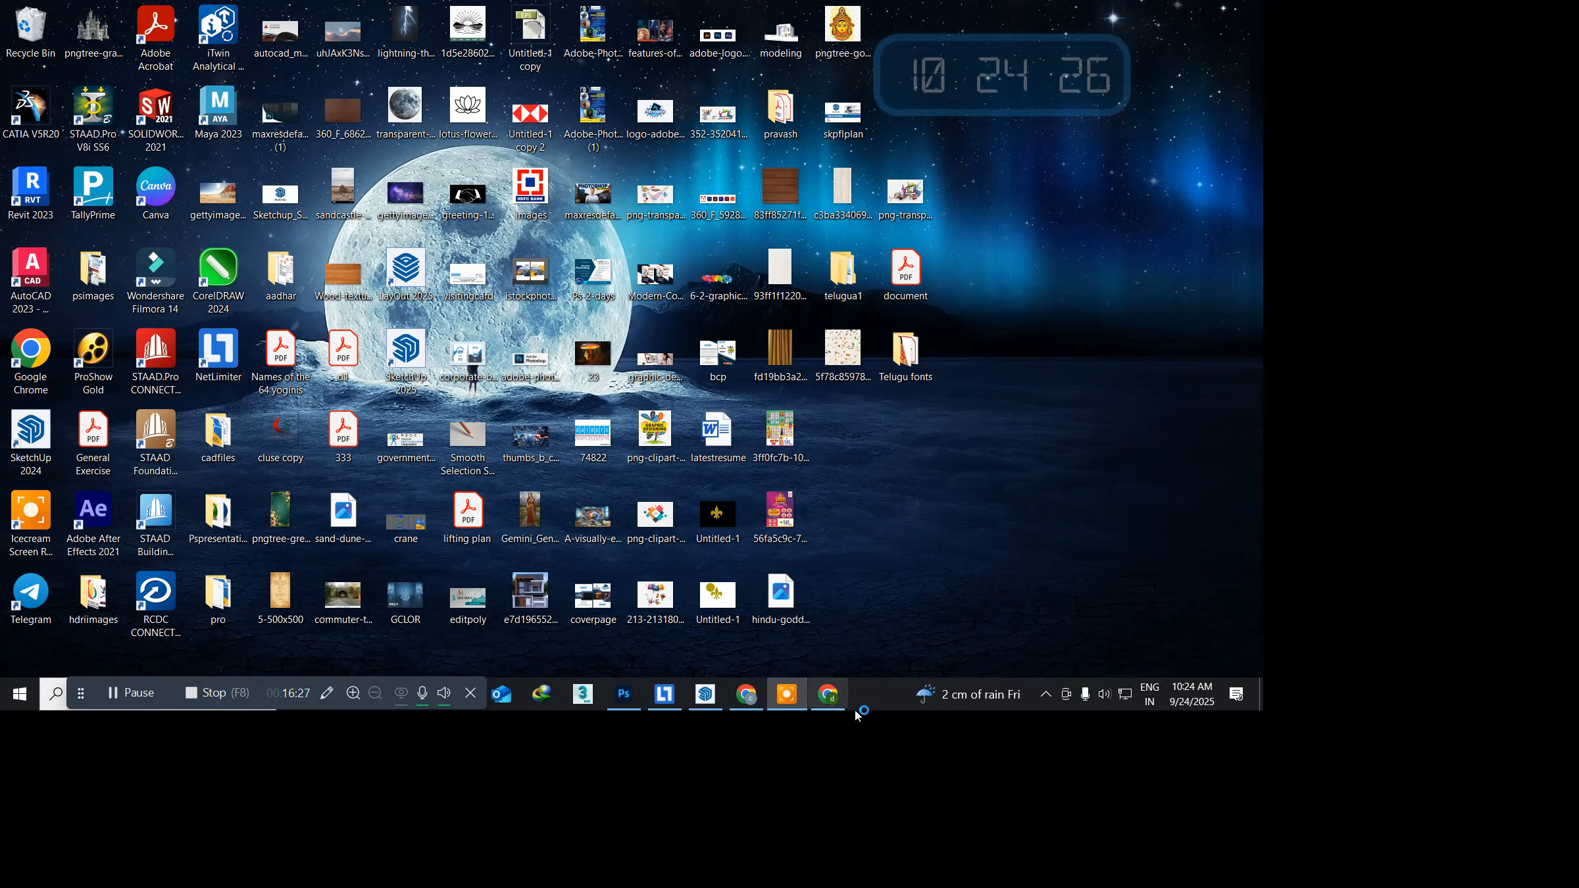
# Step: Switch to the other Chrome window and search Google for "hdri images" in a new tab
pyautogui.click(830, 695)
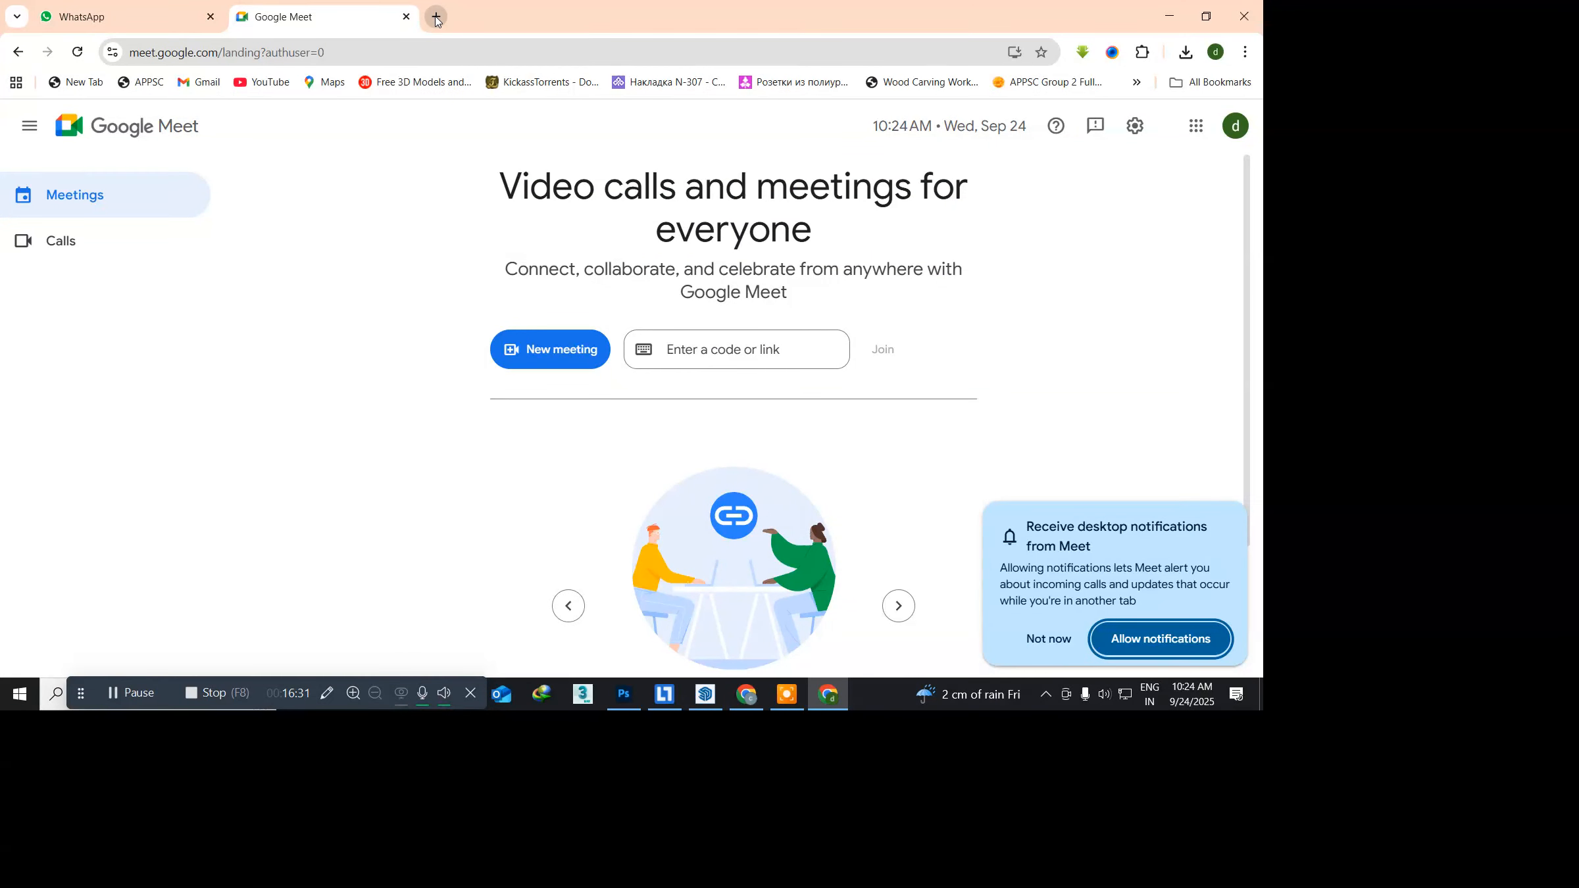
pyautogui.click(407, 18)
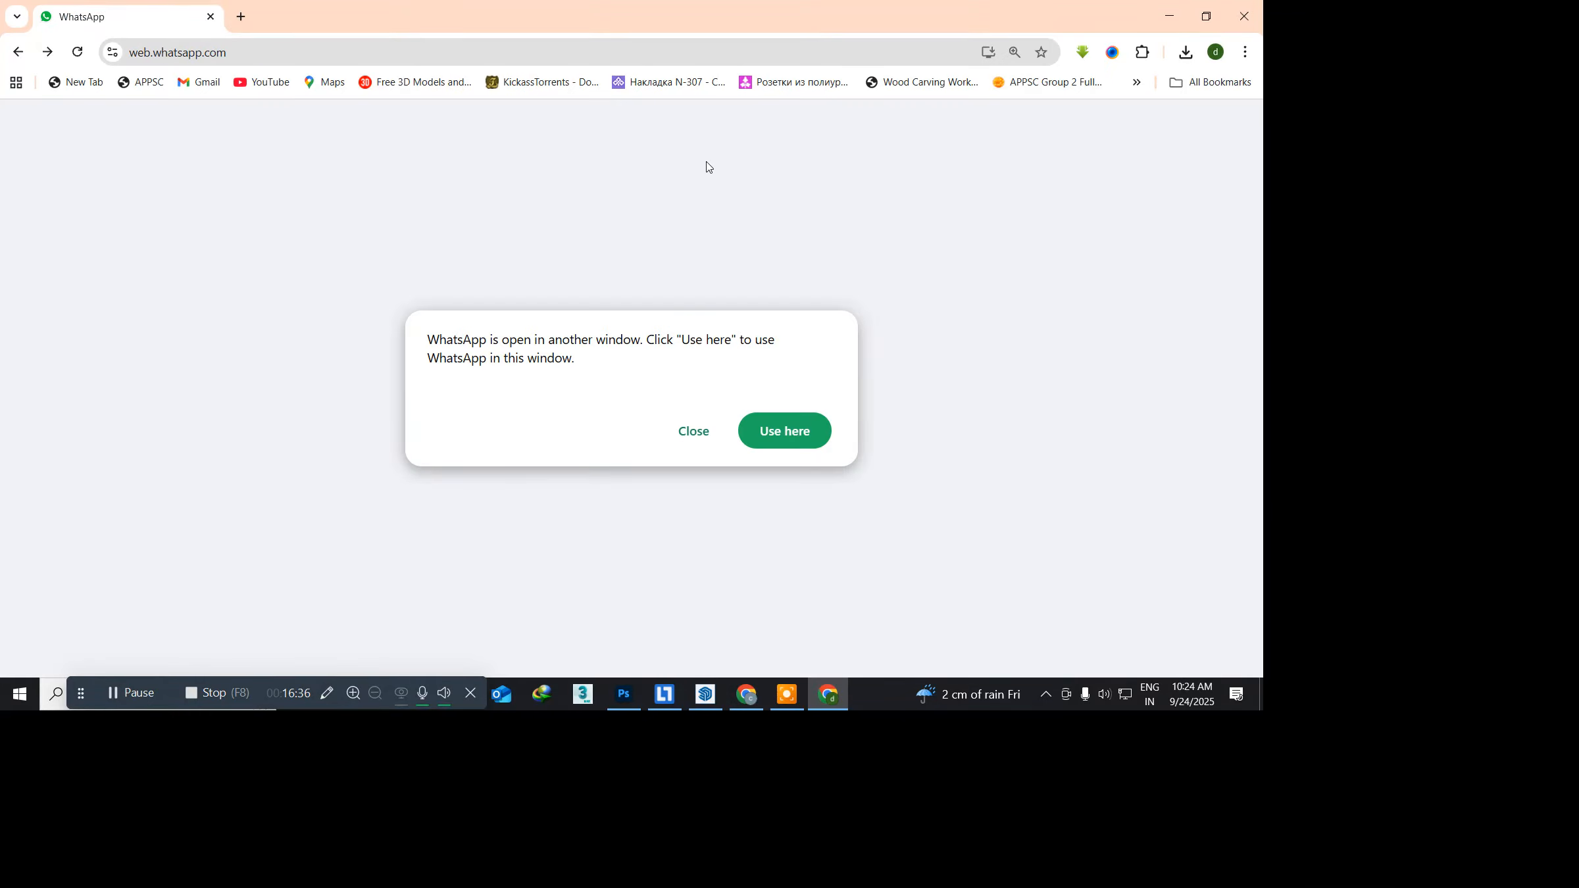
pyautogui.click(698, 435)
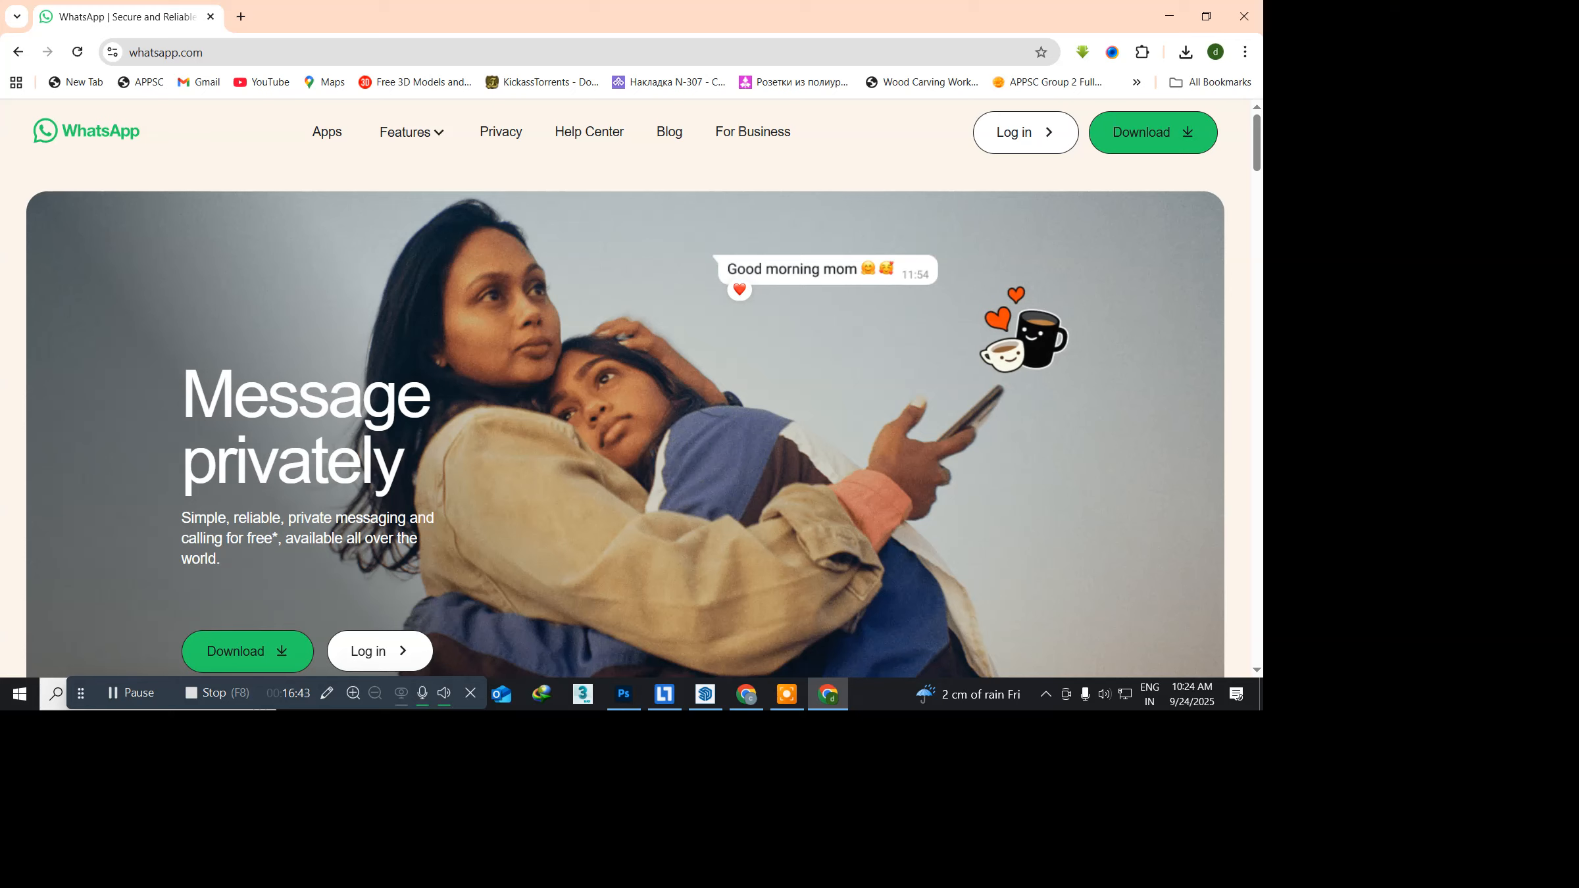
pyautogui.click(241, 16)
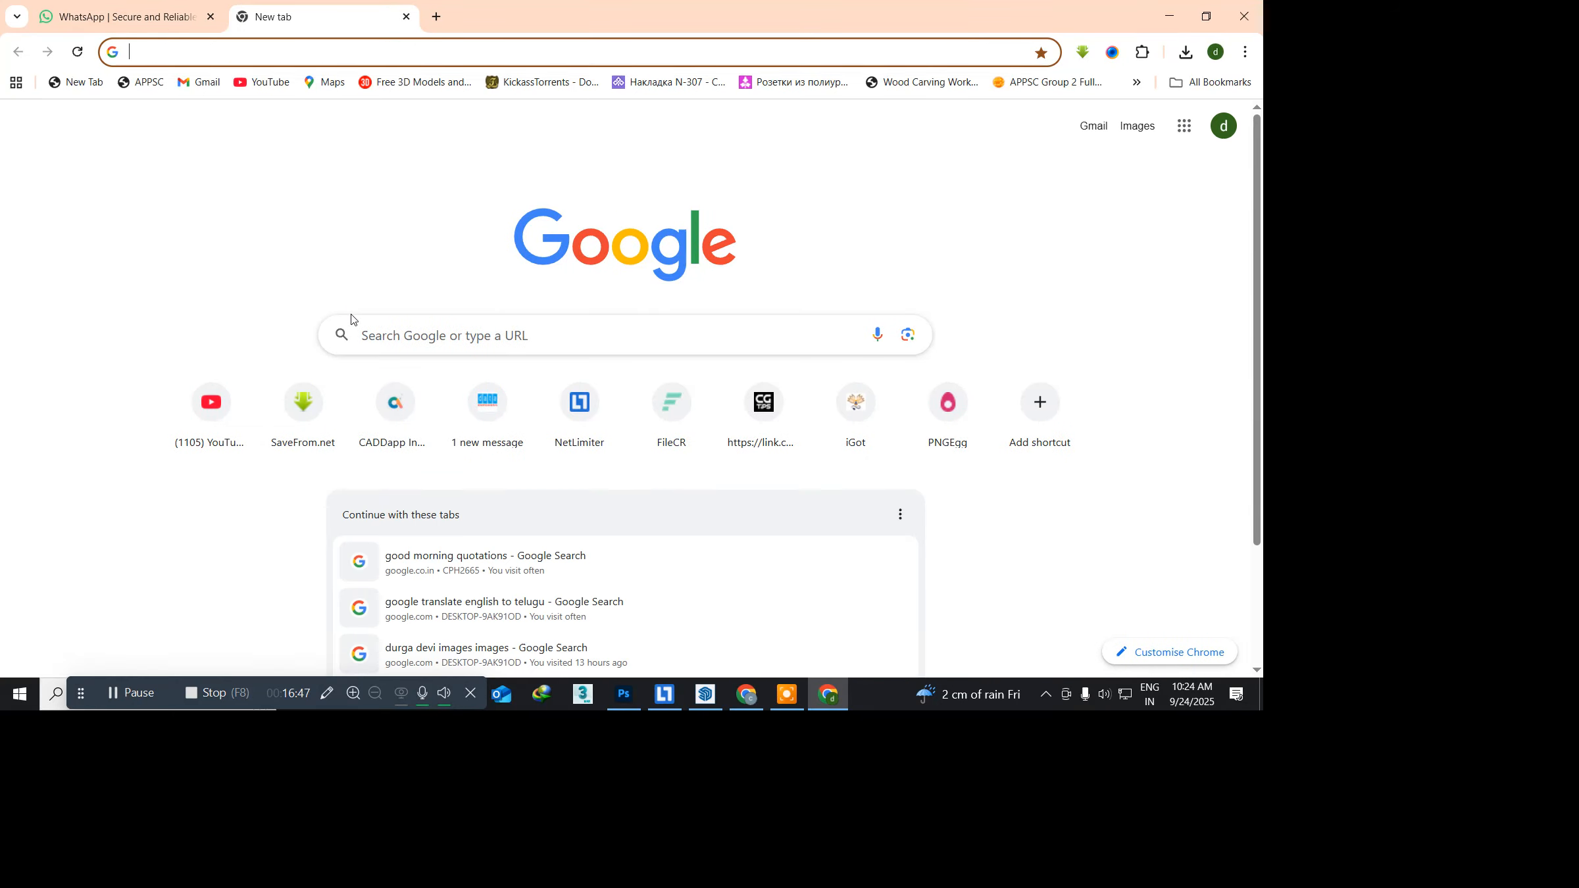
pyautogui.click(390, 343)
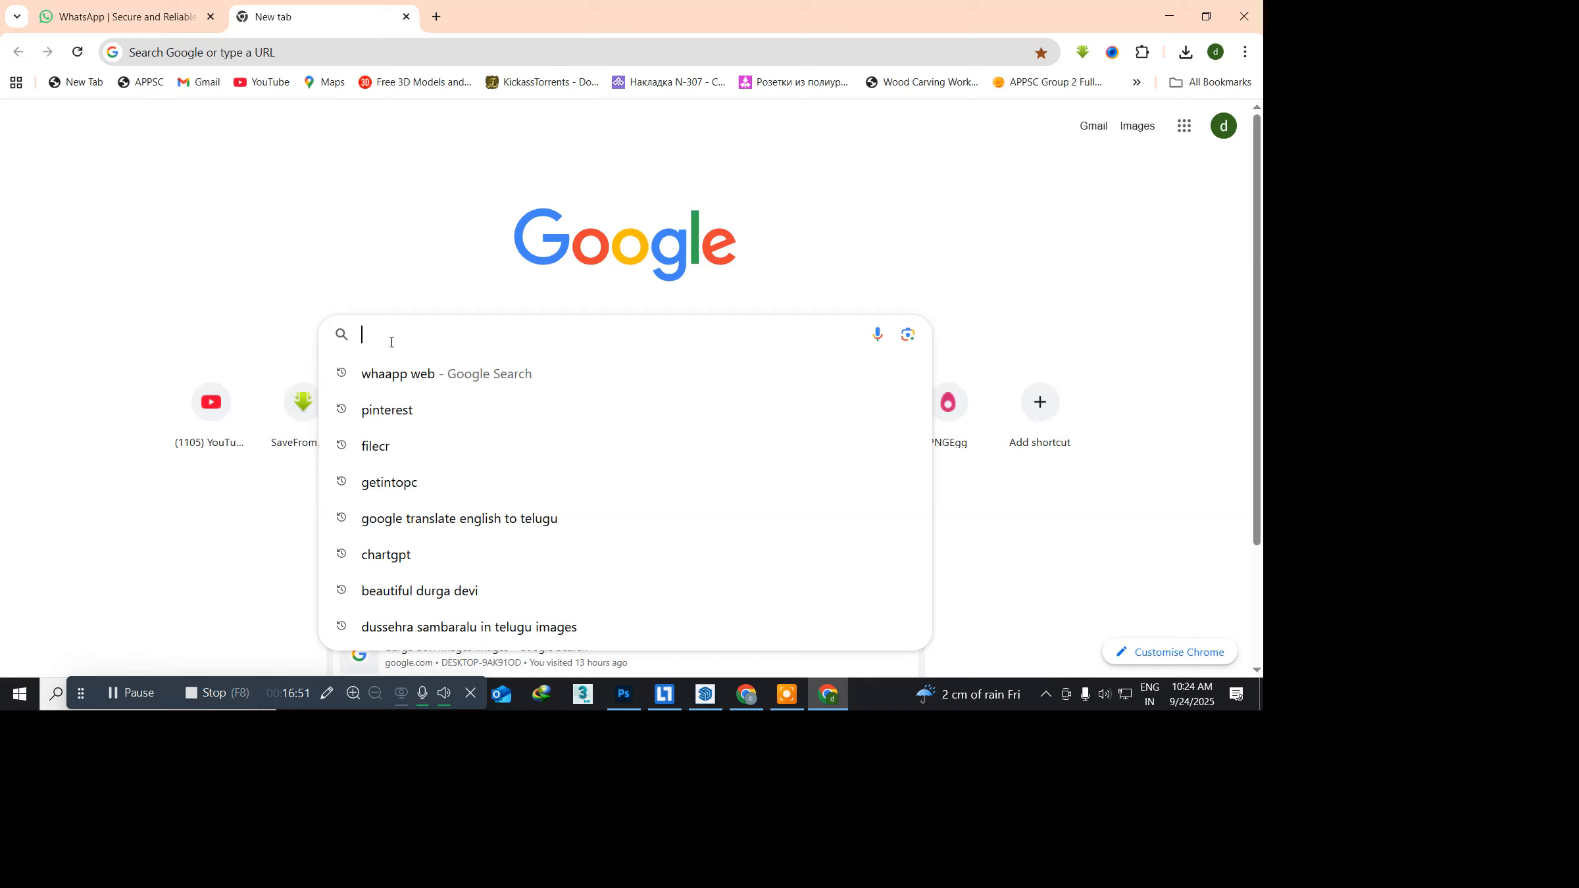
pyautogui.write('hdri')
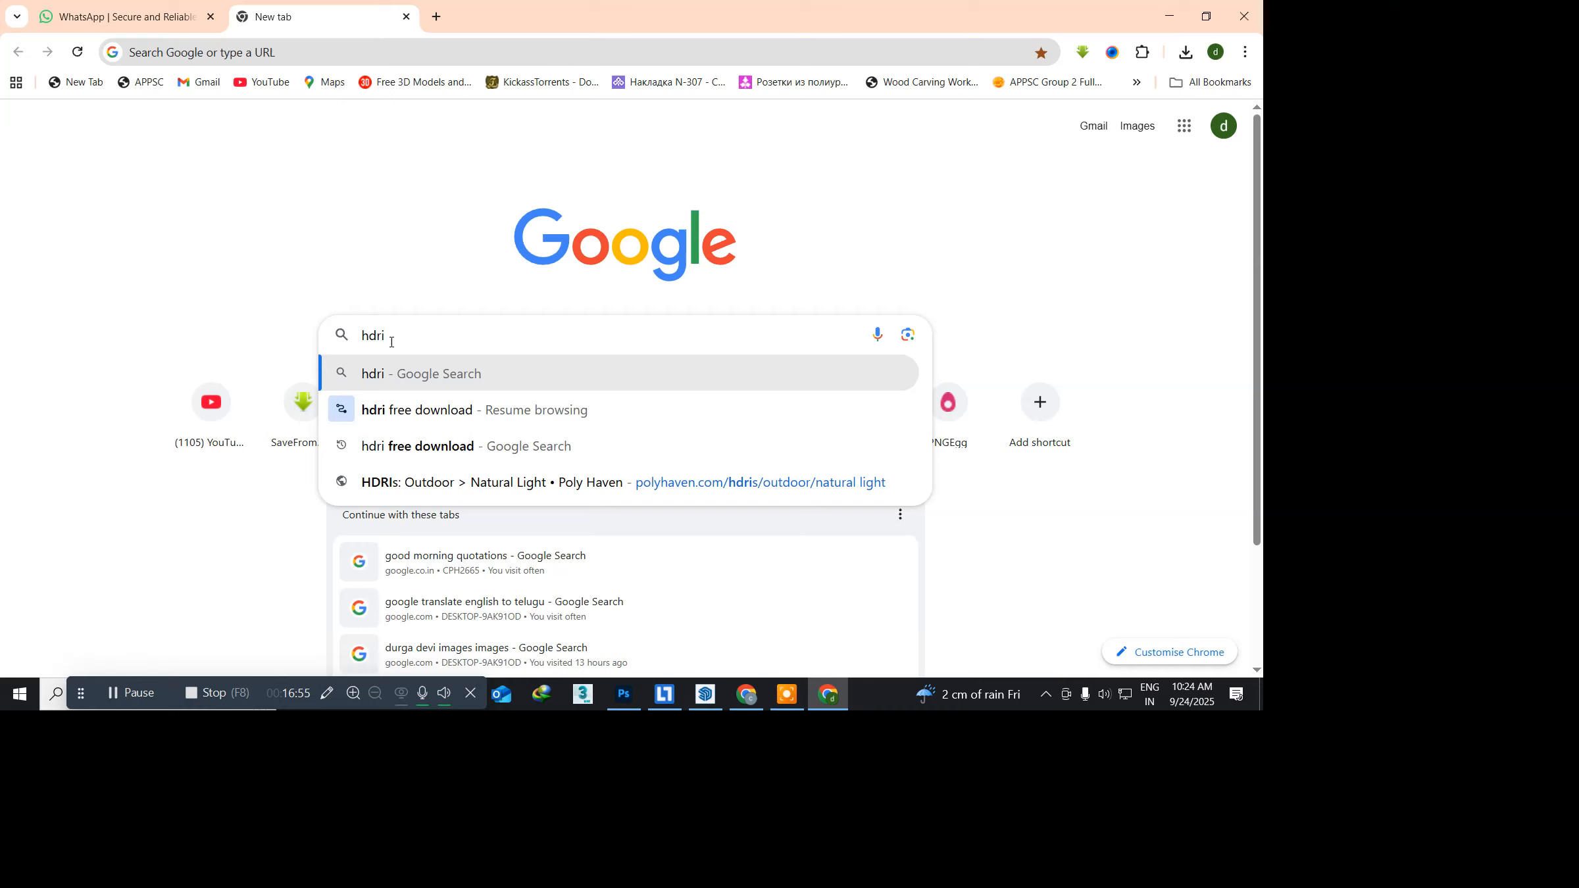
pyautogui.write(' imag')
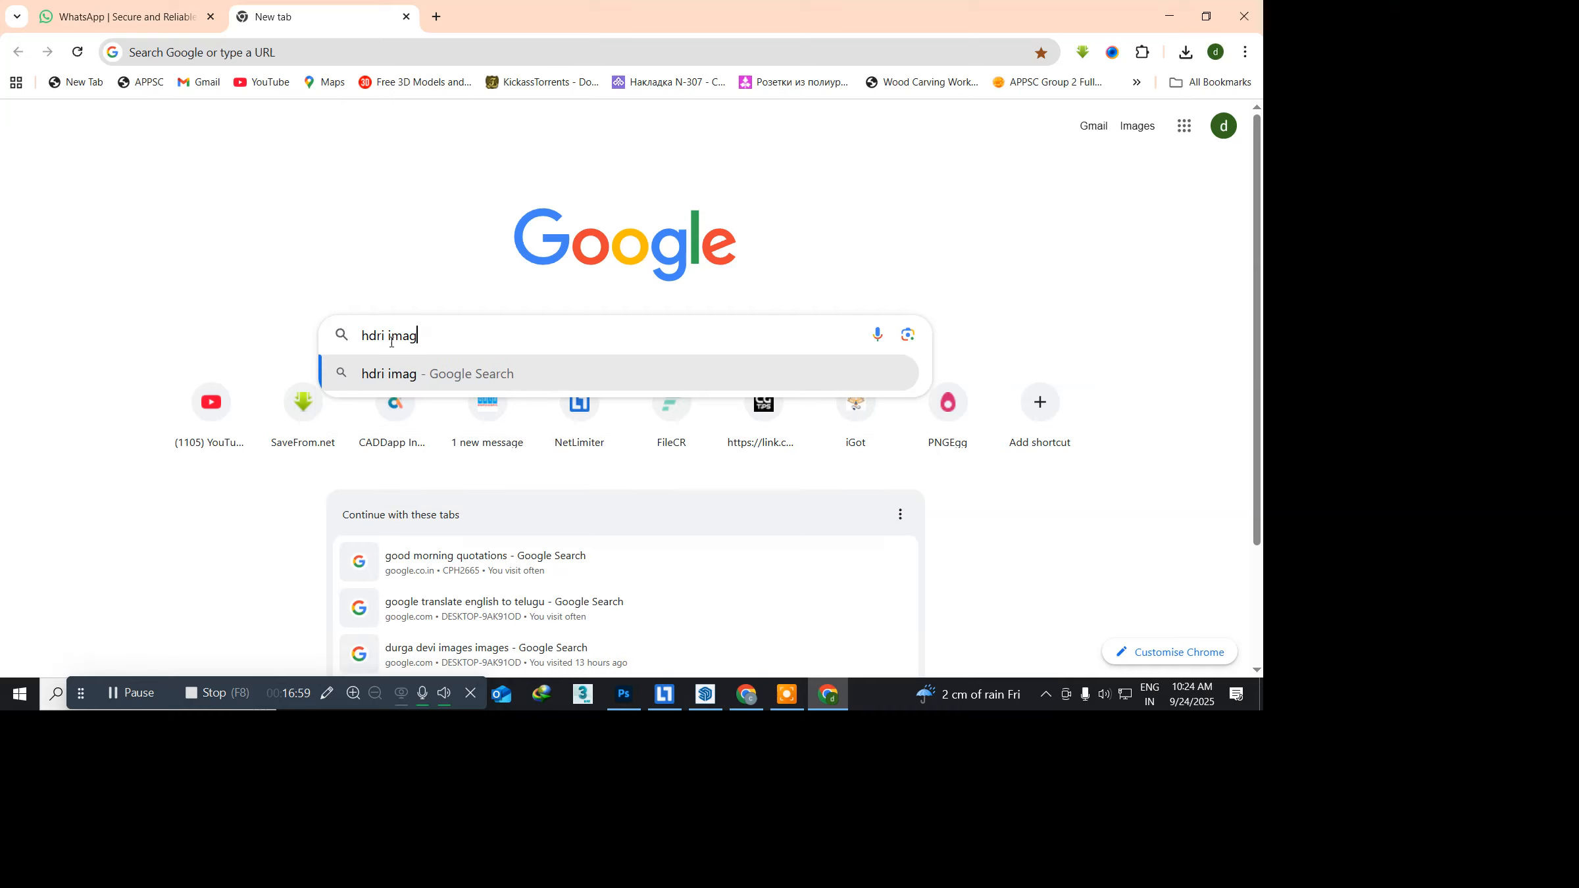
pyautogui.write('es')
pyautogui.press('Return')
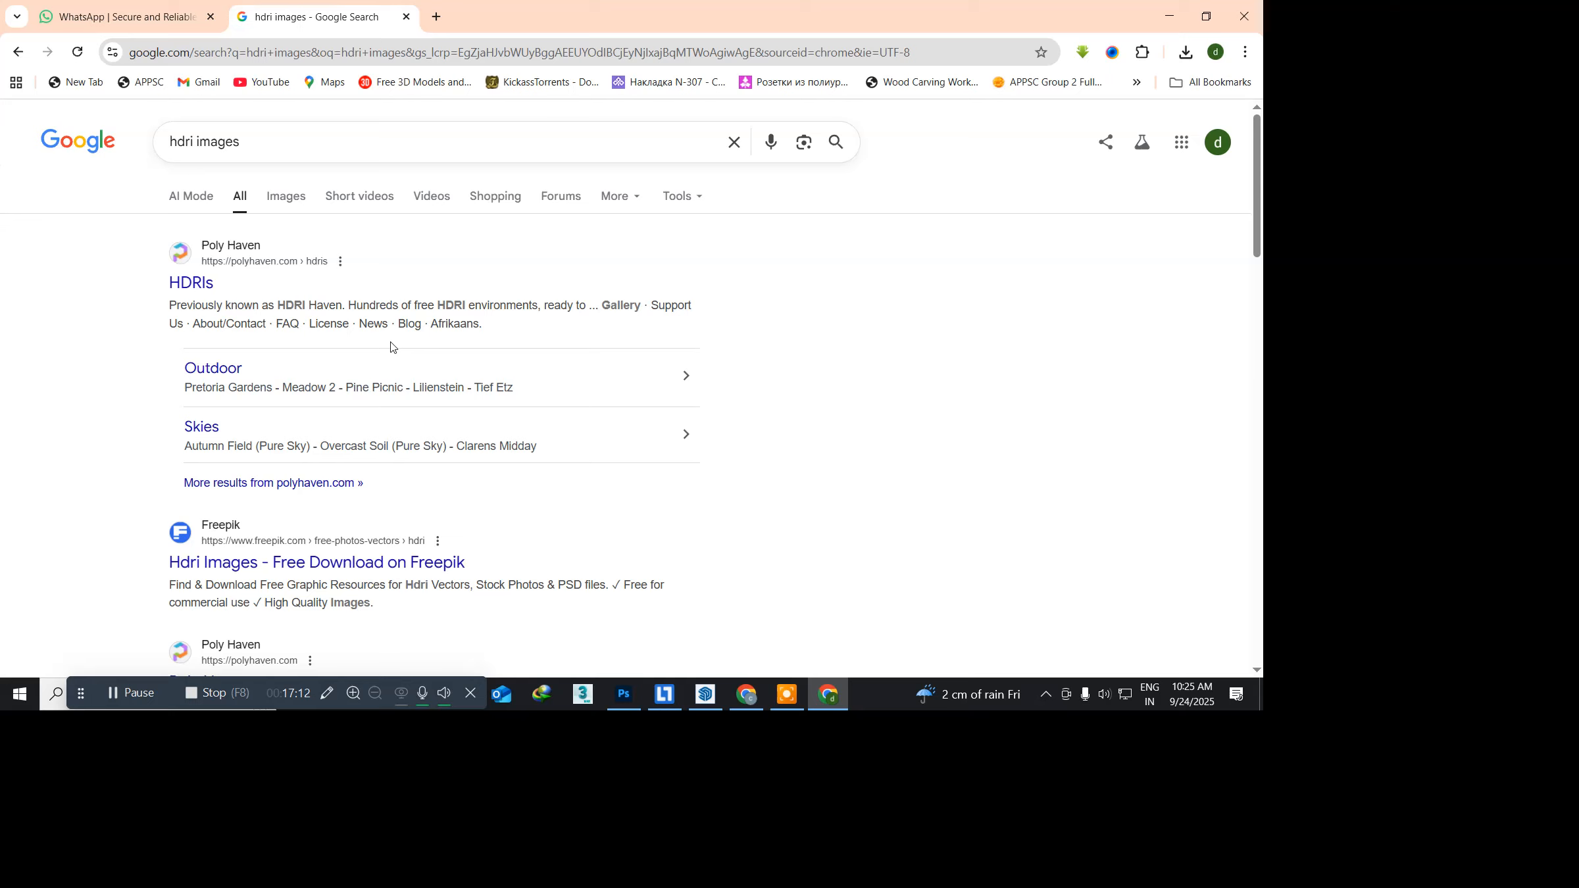
# Step: Open Poly Haven's HDRIs page from the search results and choose the German Town Street HDRI
pyautogui.click(182, 286)
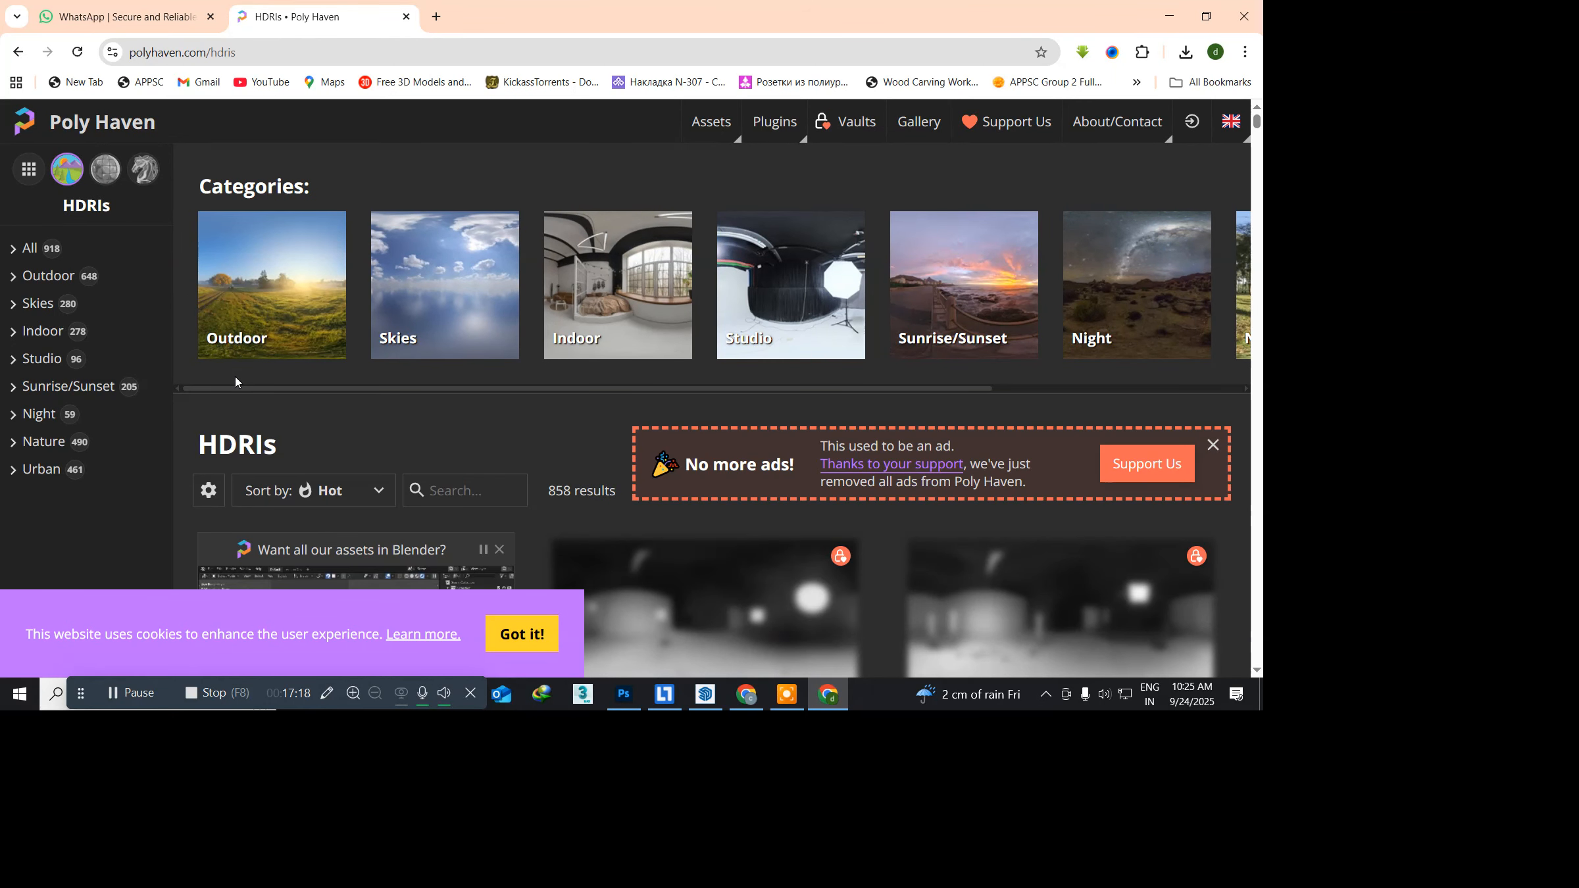
pyautogui.scroll(-4, 236, 381)
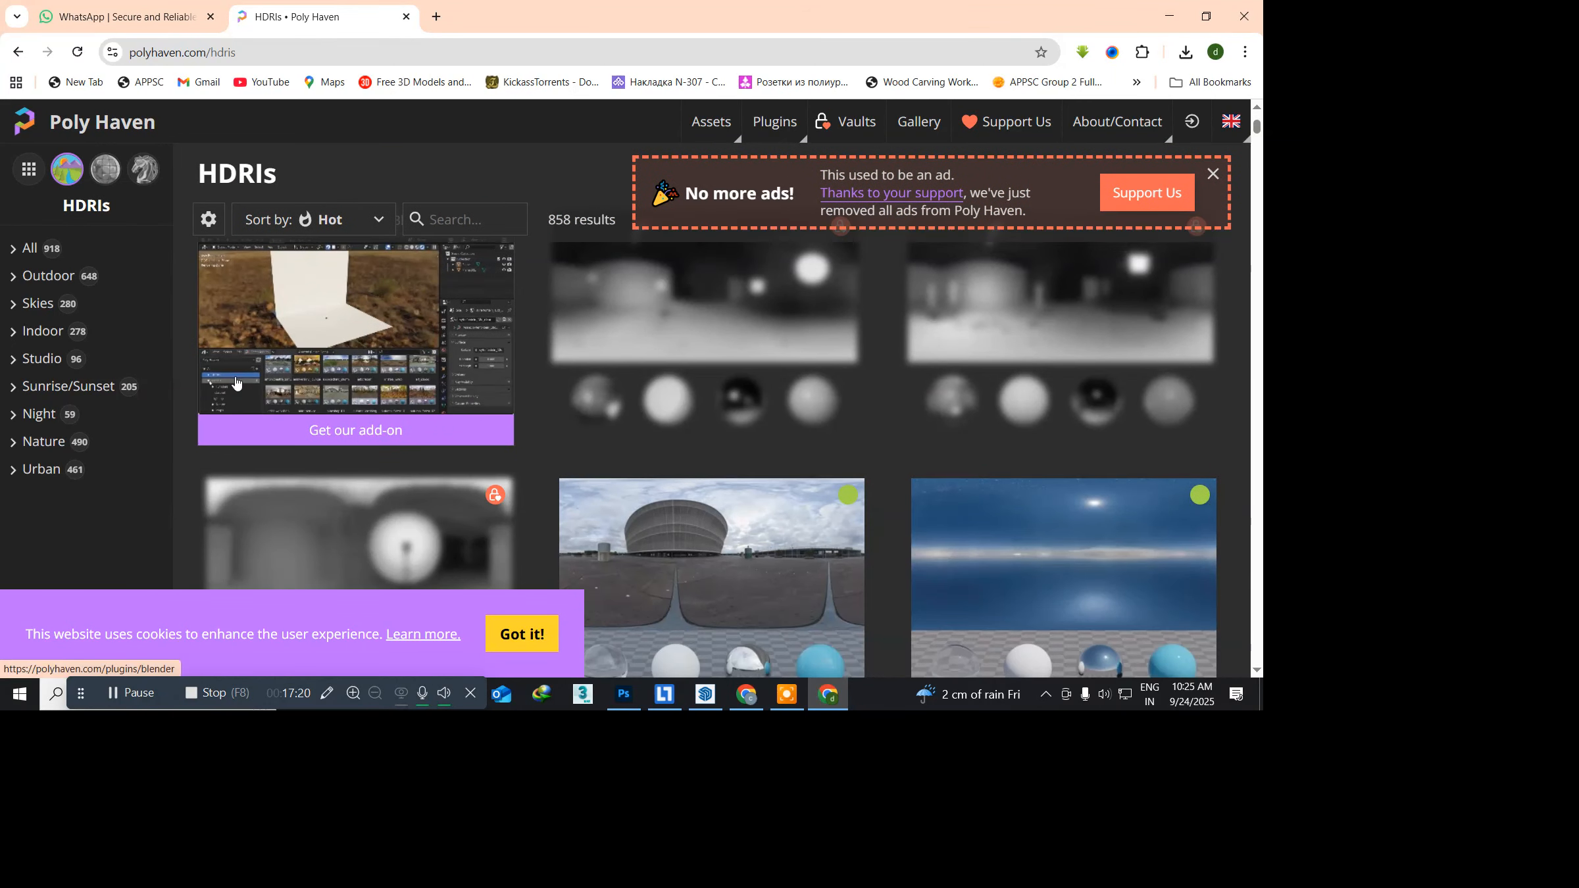
pyautogui.scroll(-4, 236, 382)
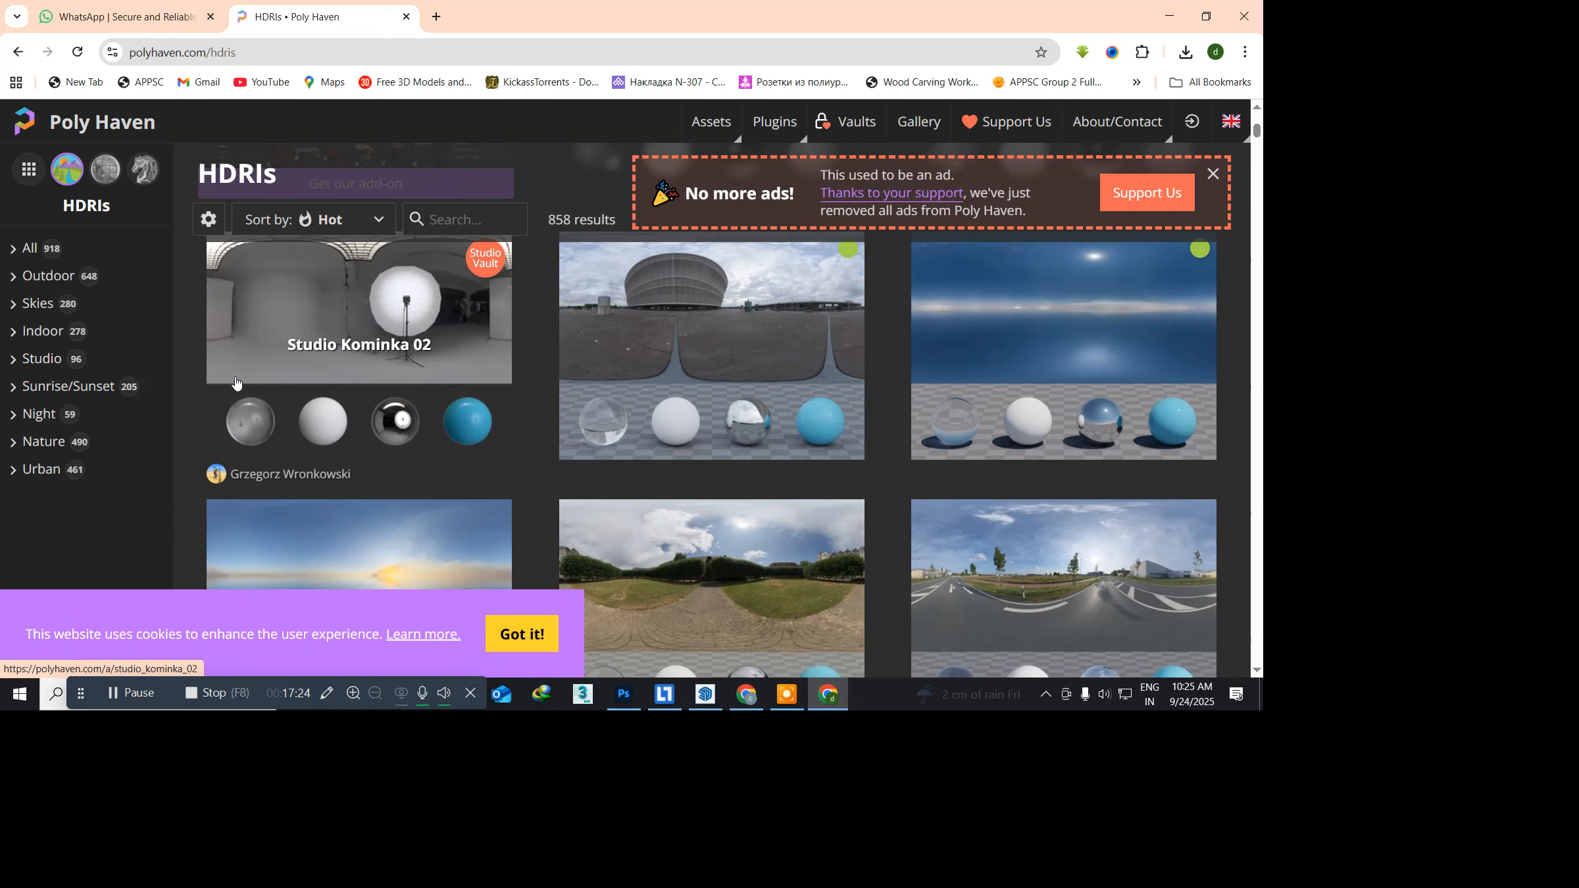
pyautogui.scroll(-2, 236, 382)
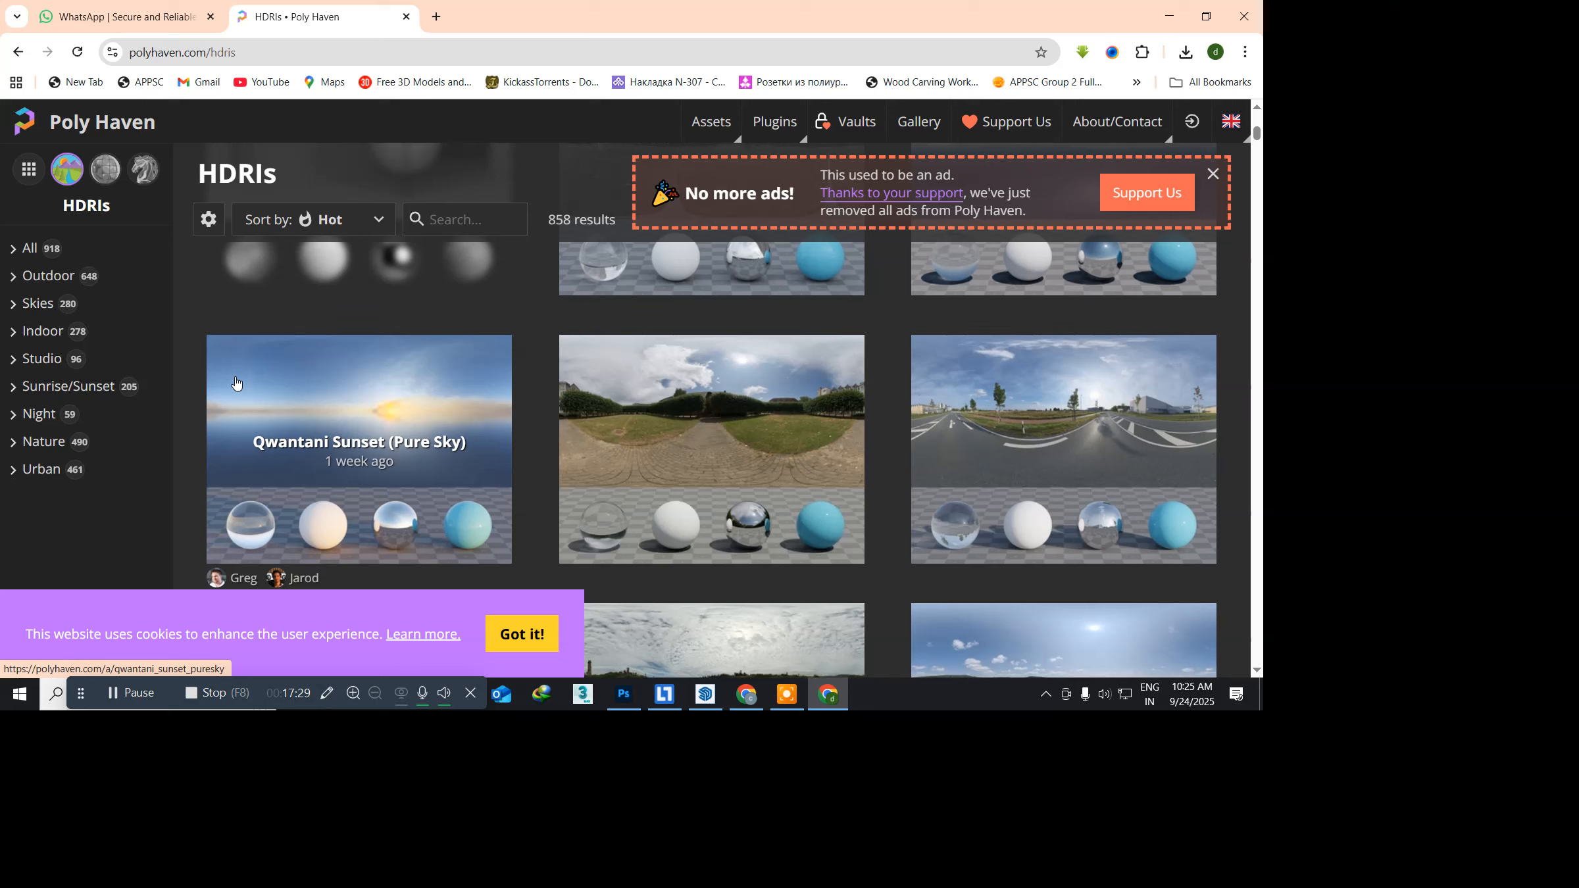
pyautogui.click(976, 435)
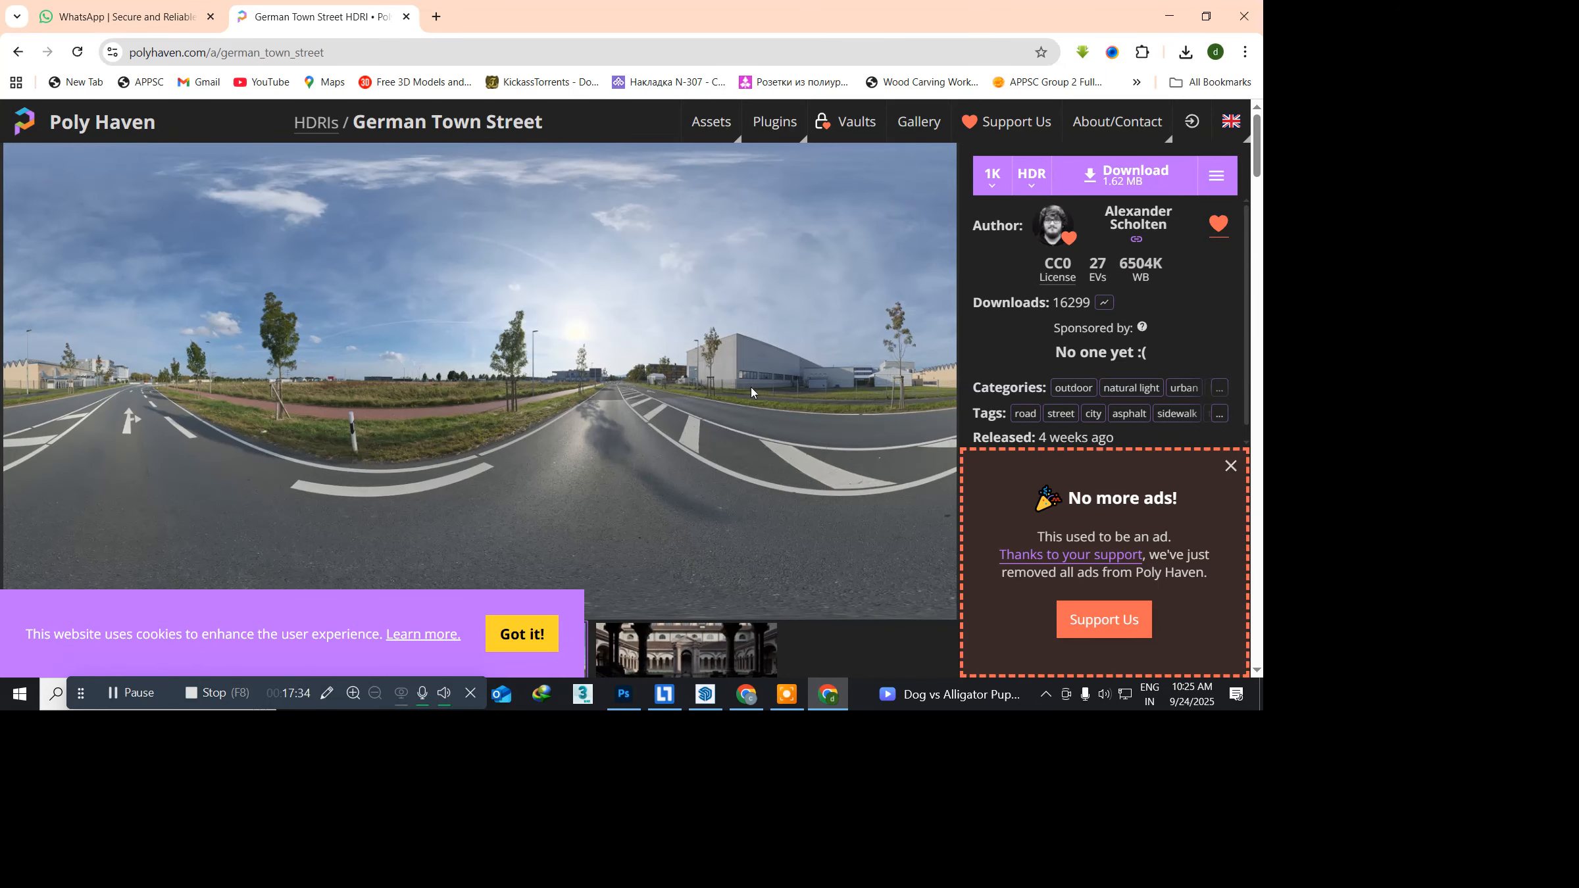
# Step: Download the German Town Street HDRI in 1K HDR format to the Desktop as german_town_street_1k and dismiss the support panel
pyautogui.click(1113, 176)
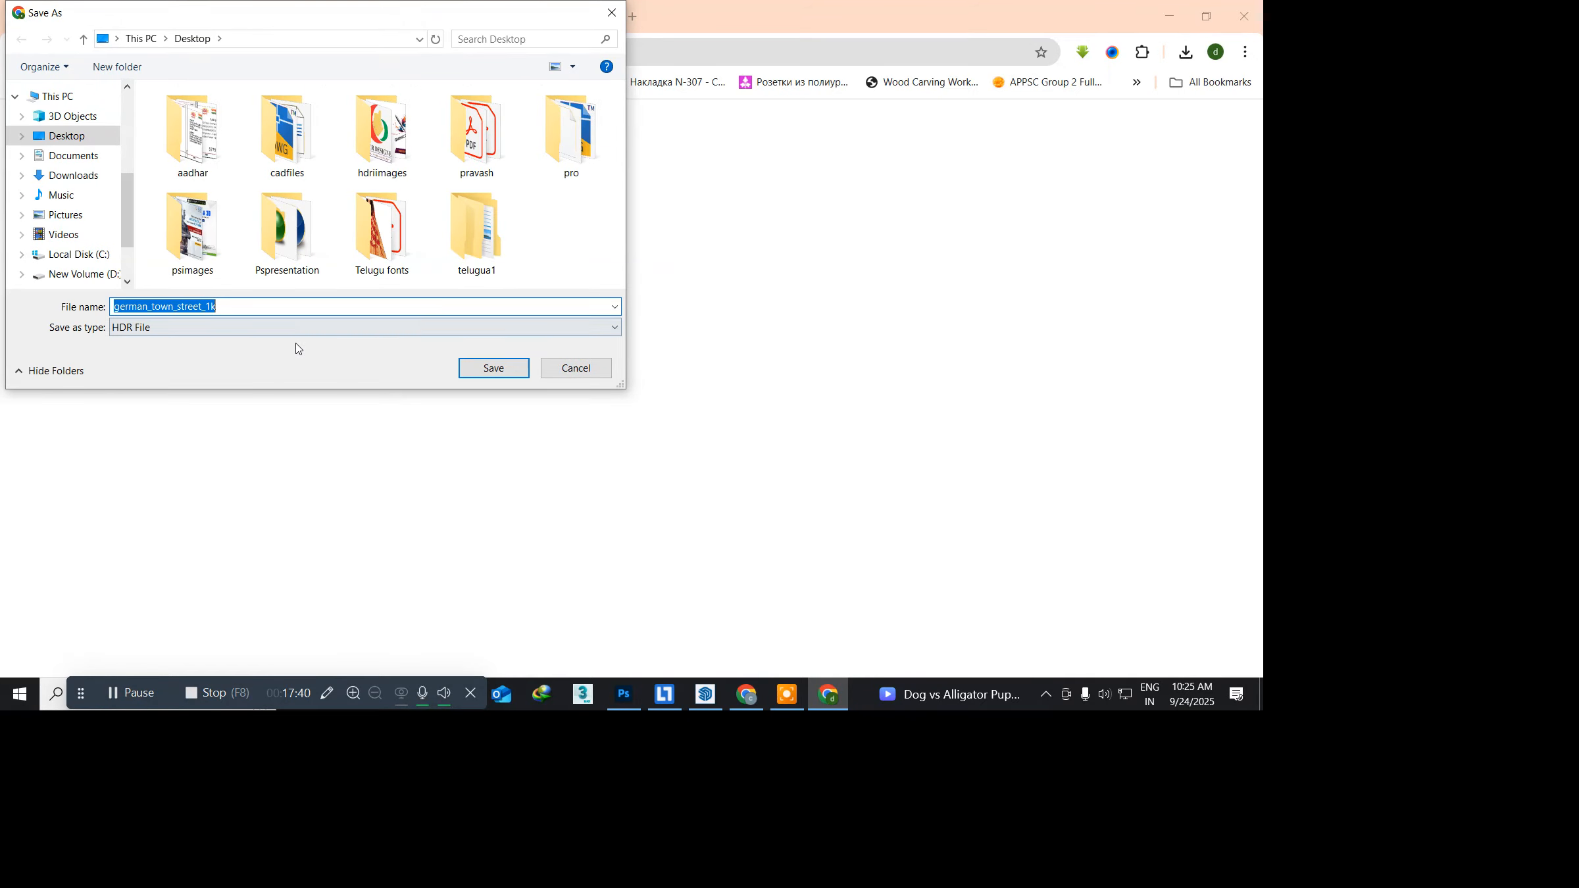
pyautogui.click(495, 369)
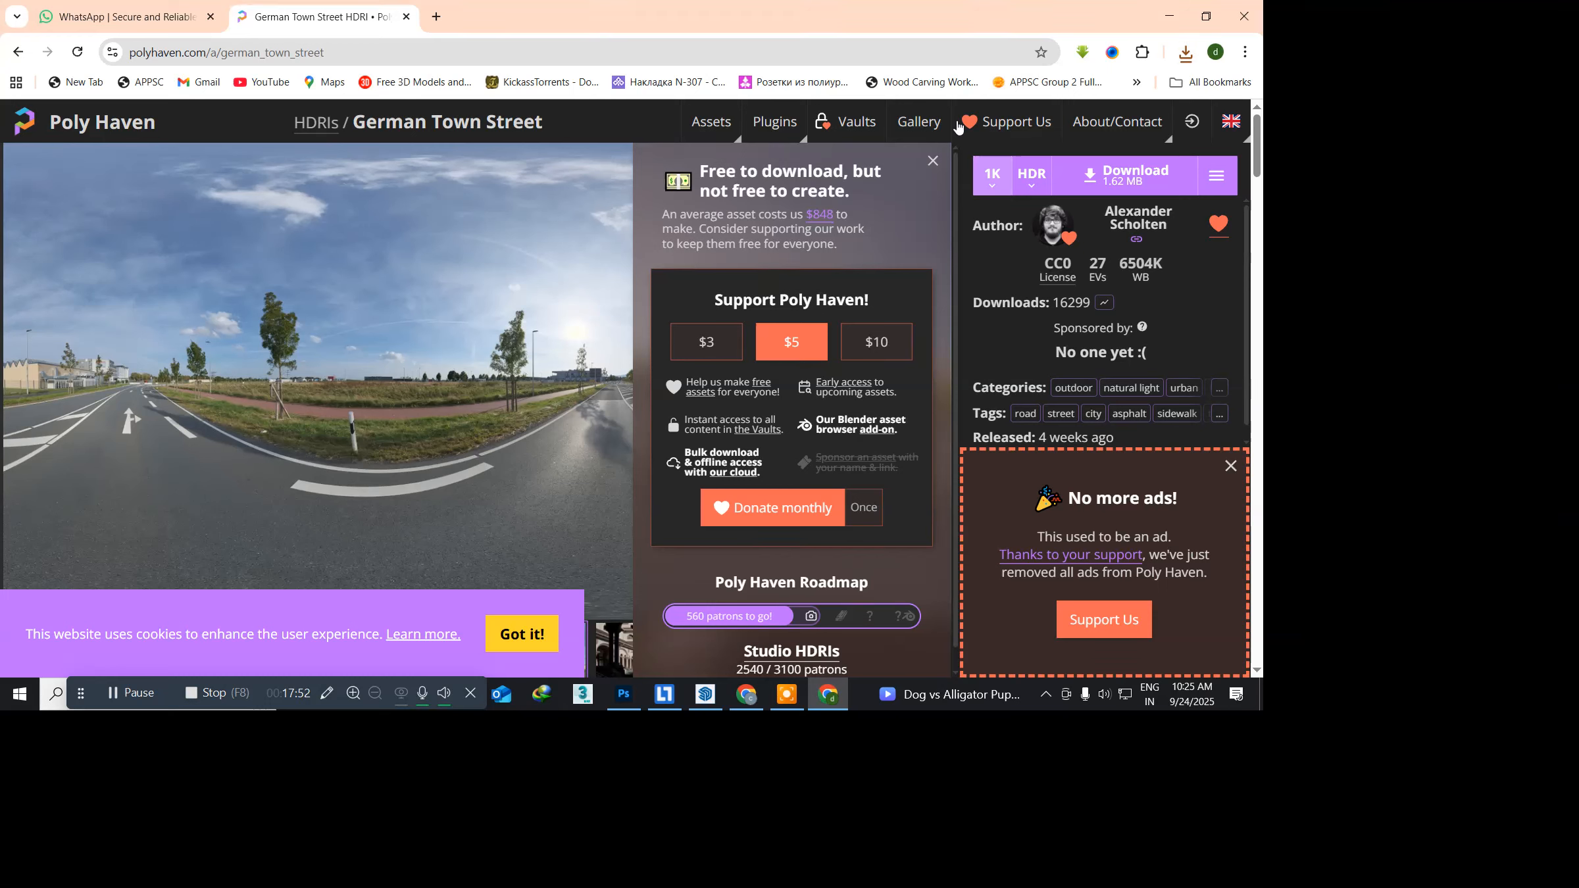
pyautogui.click(932, 162)
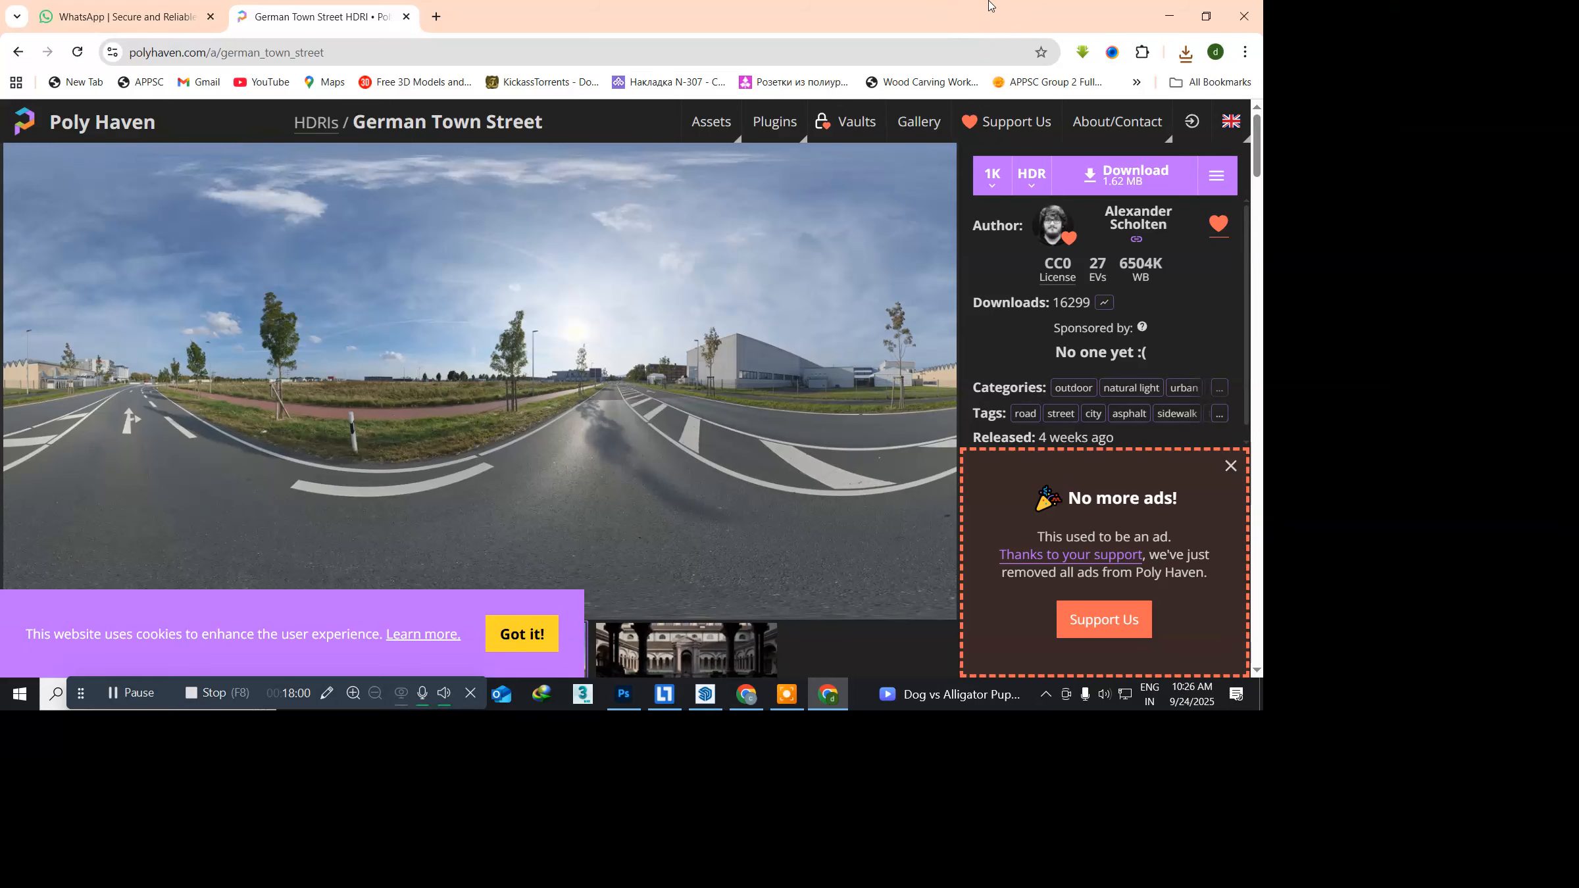
# Step: Switch back to SketchUp, assign german_town_street_1k.hdr as a Bitmap to Glass Smoked Distorted 001's reflection color, and close the V-Ray Asset Editor
pyautogui.click(1165, 24)
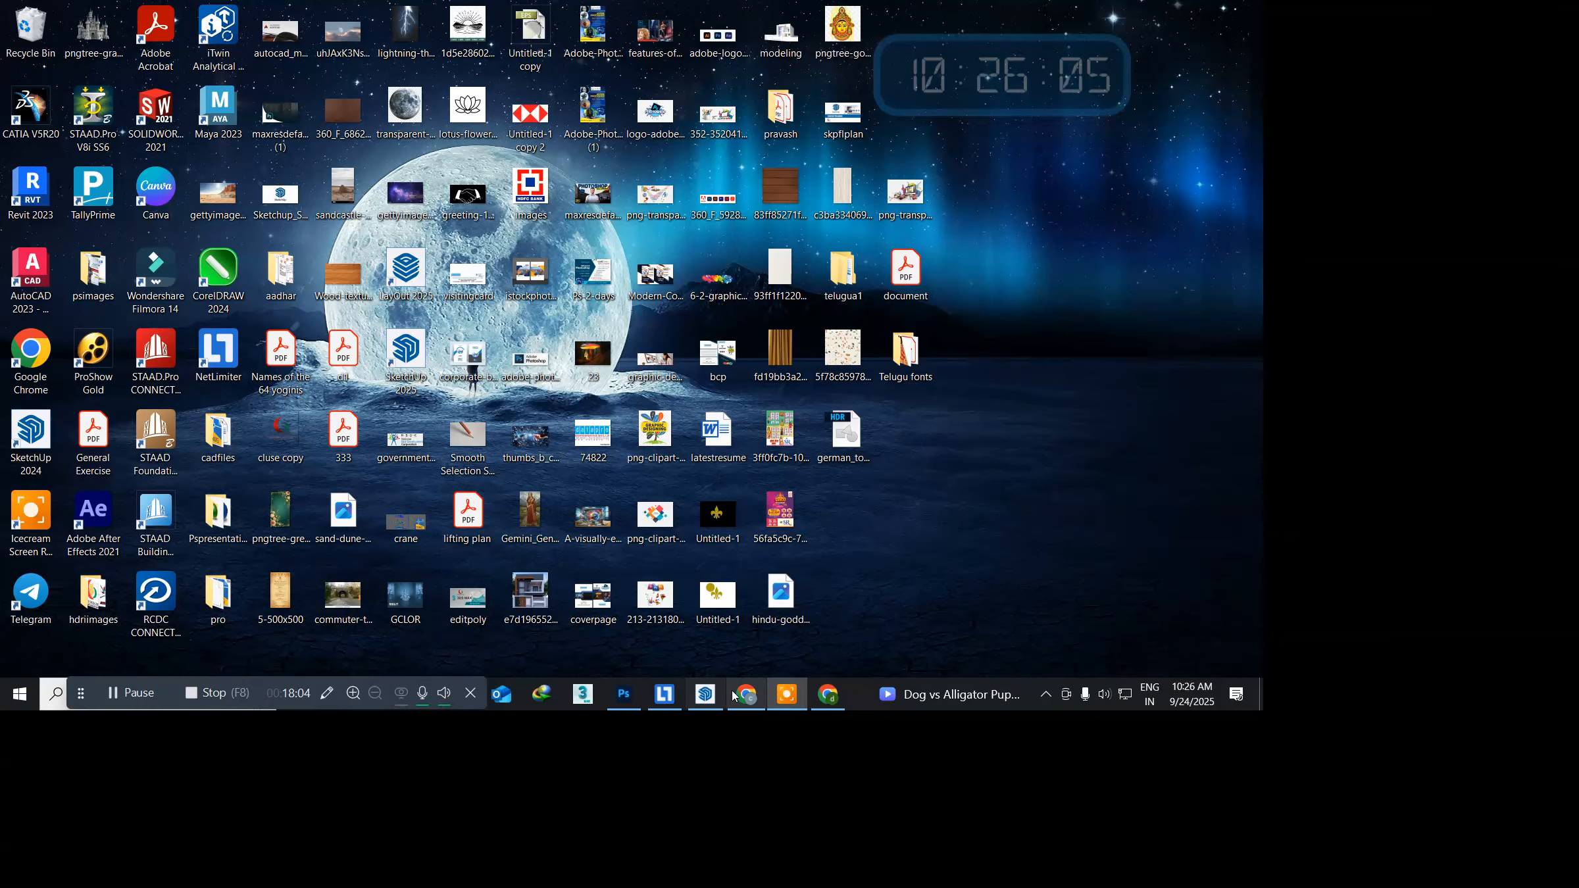
pyautogui.click(705, 694)
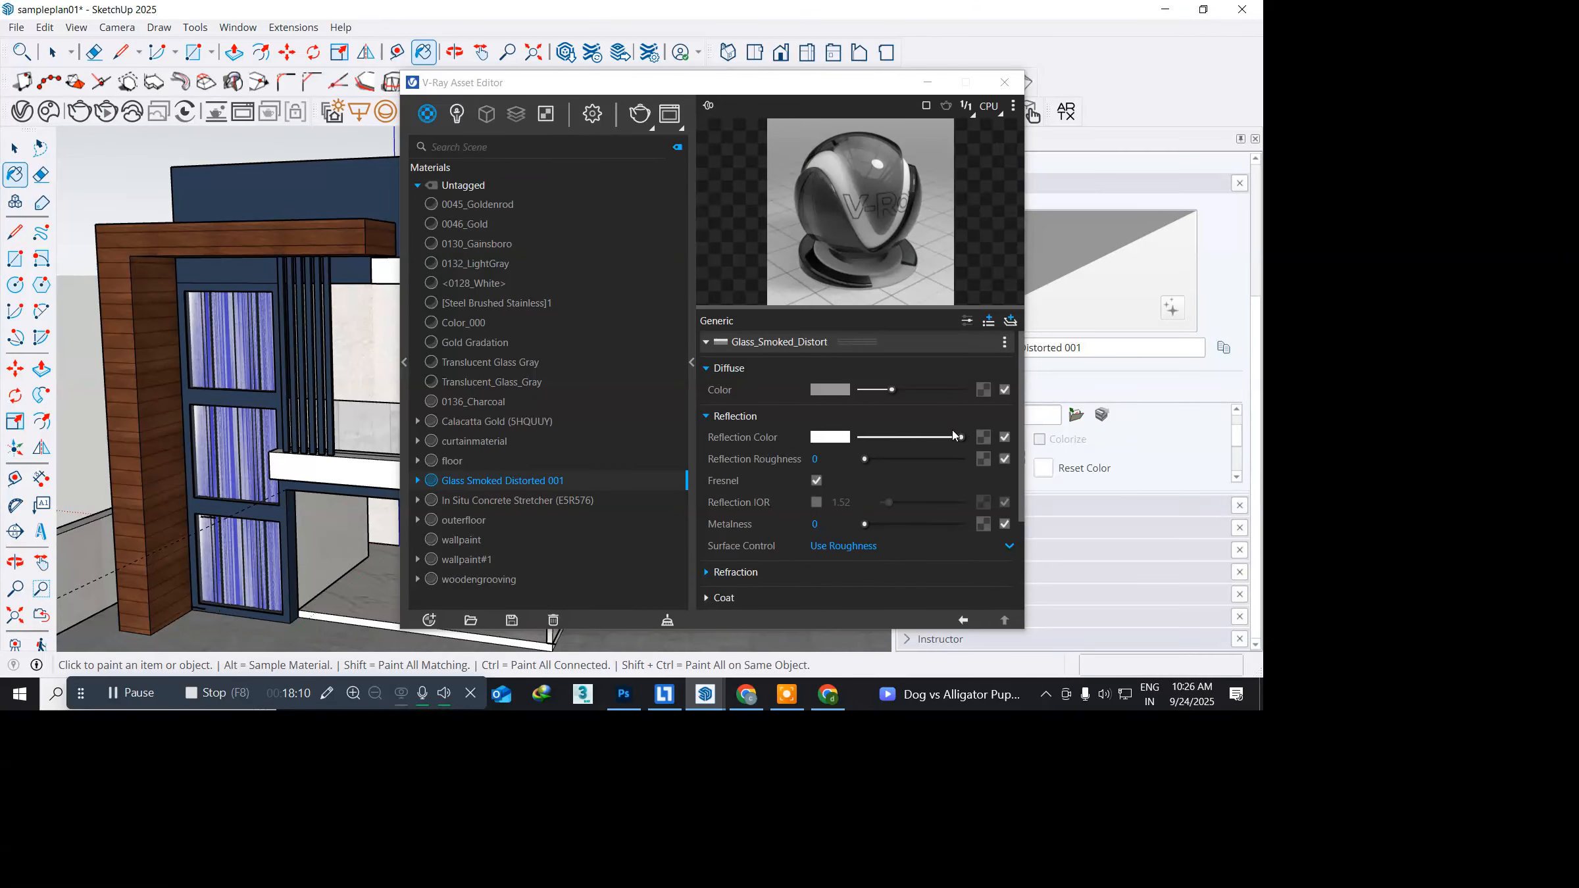
pyautogui.click(983, 437)
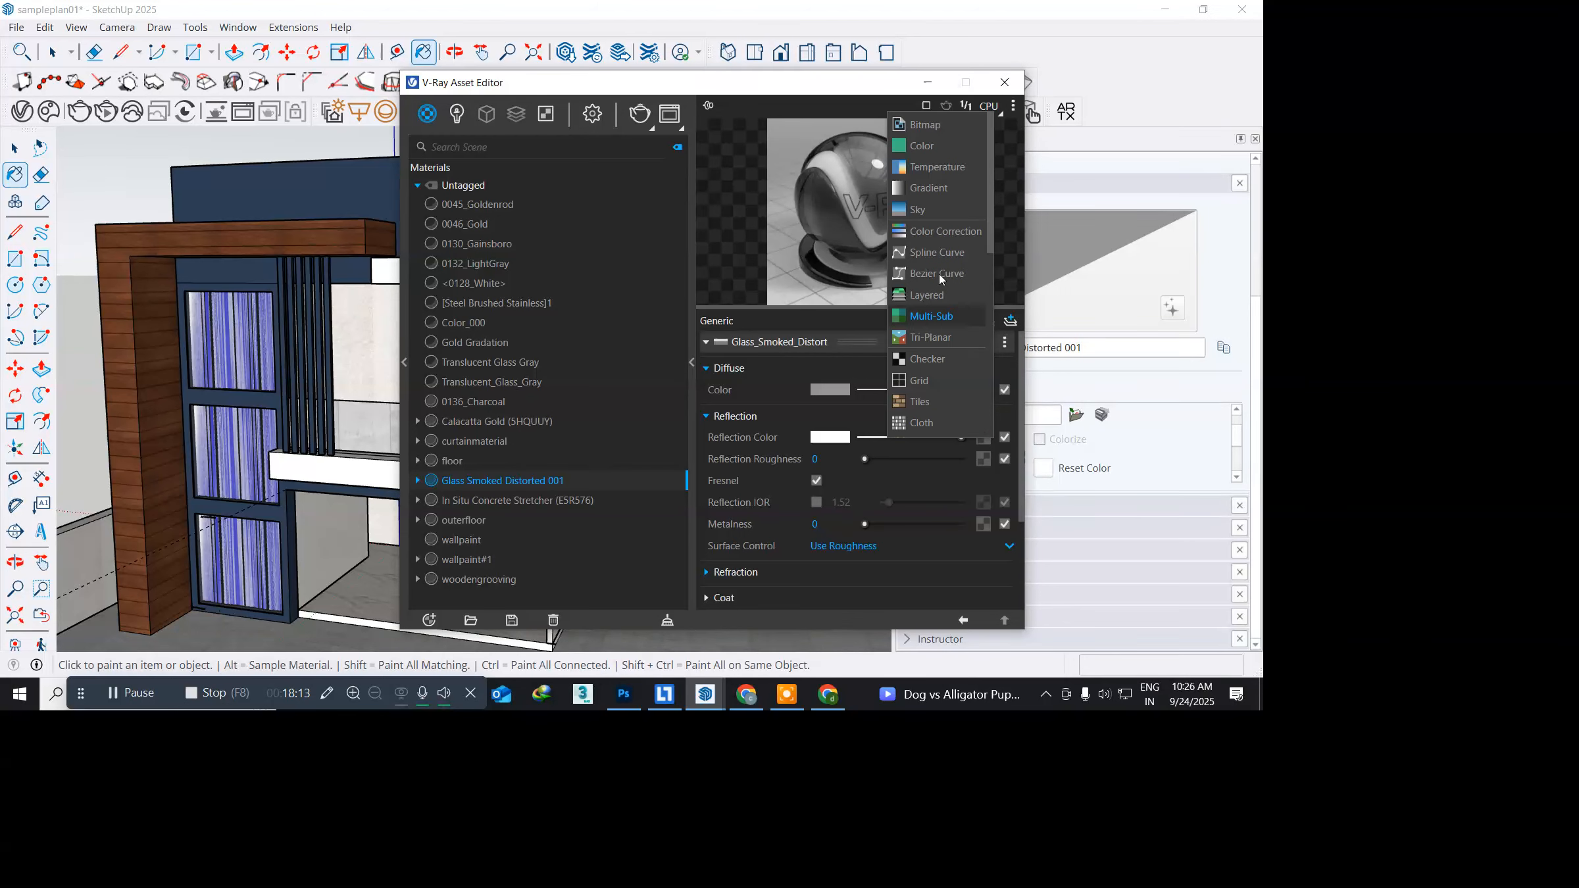
pyautogui.click(941, 125)
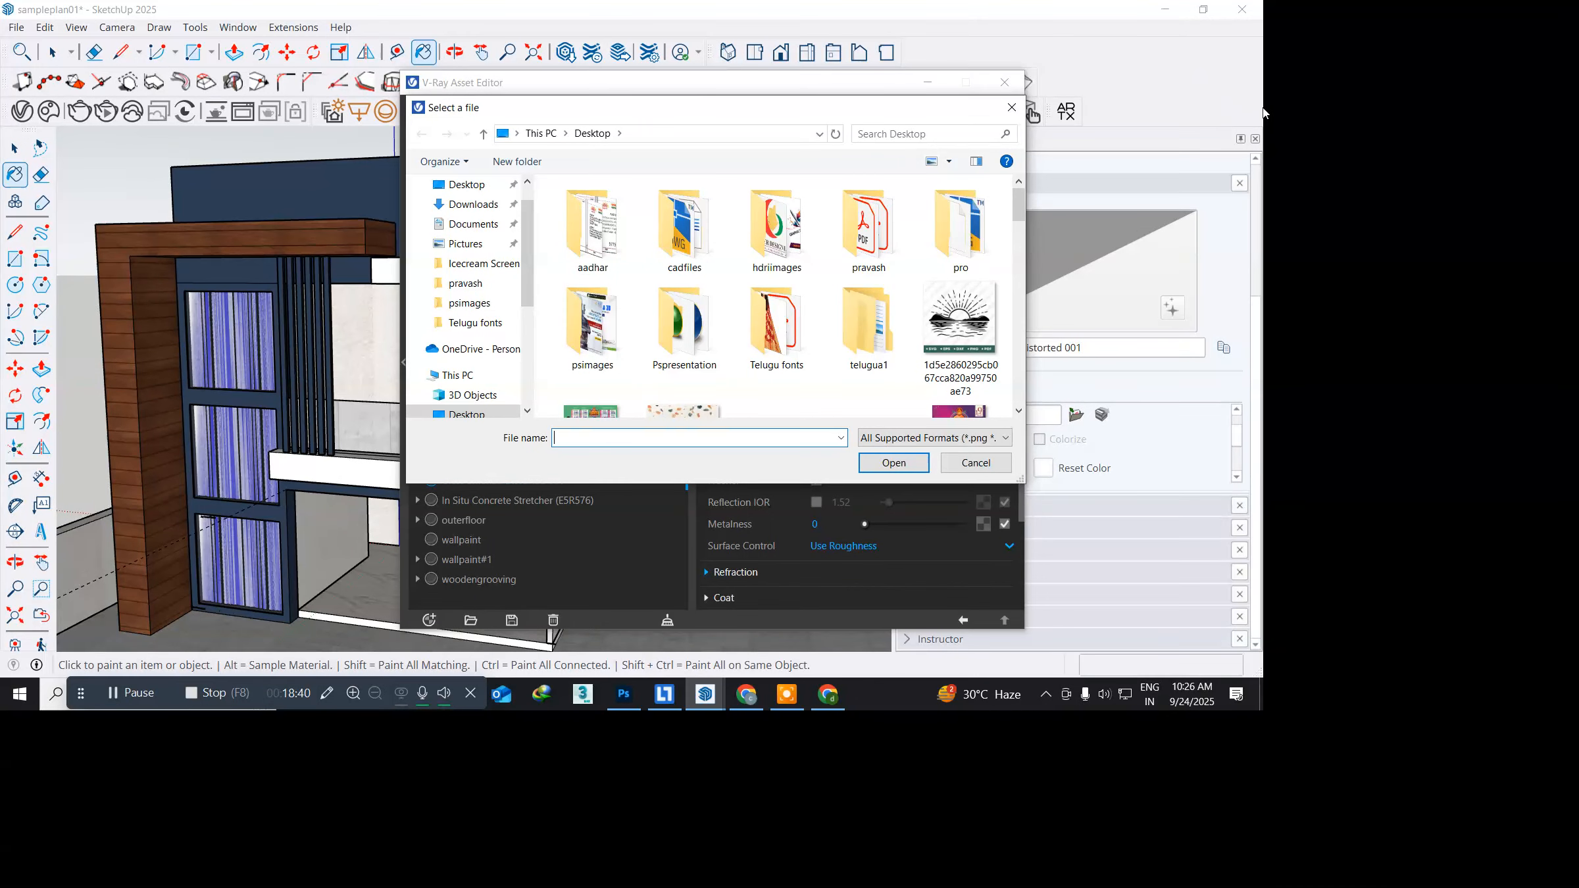
pyautogui.moveTo(509, 114); pyautogui.dragTo(219, 81)
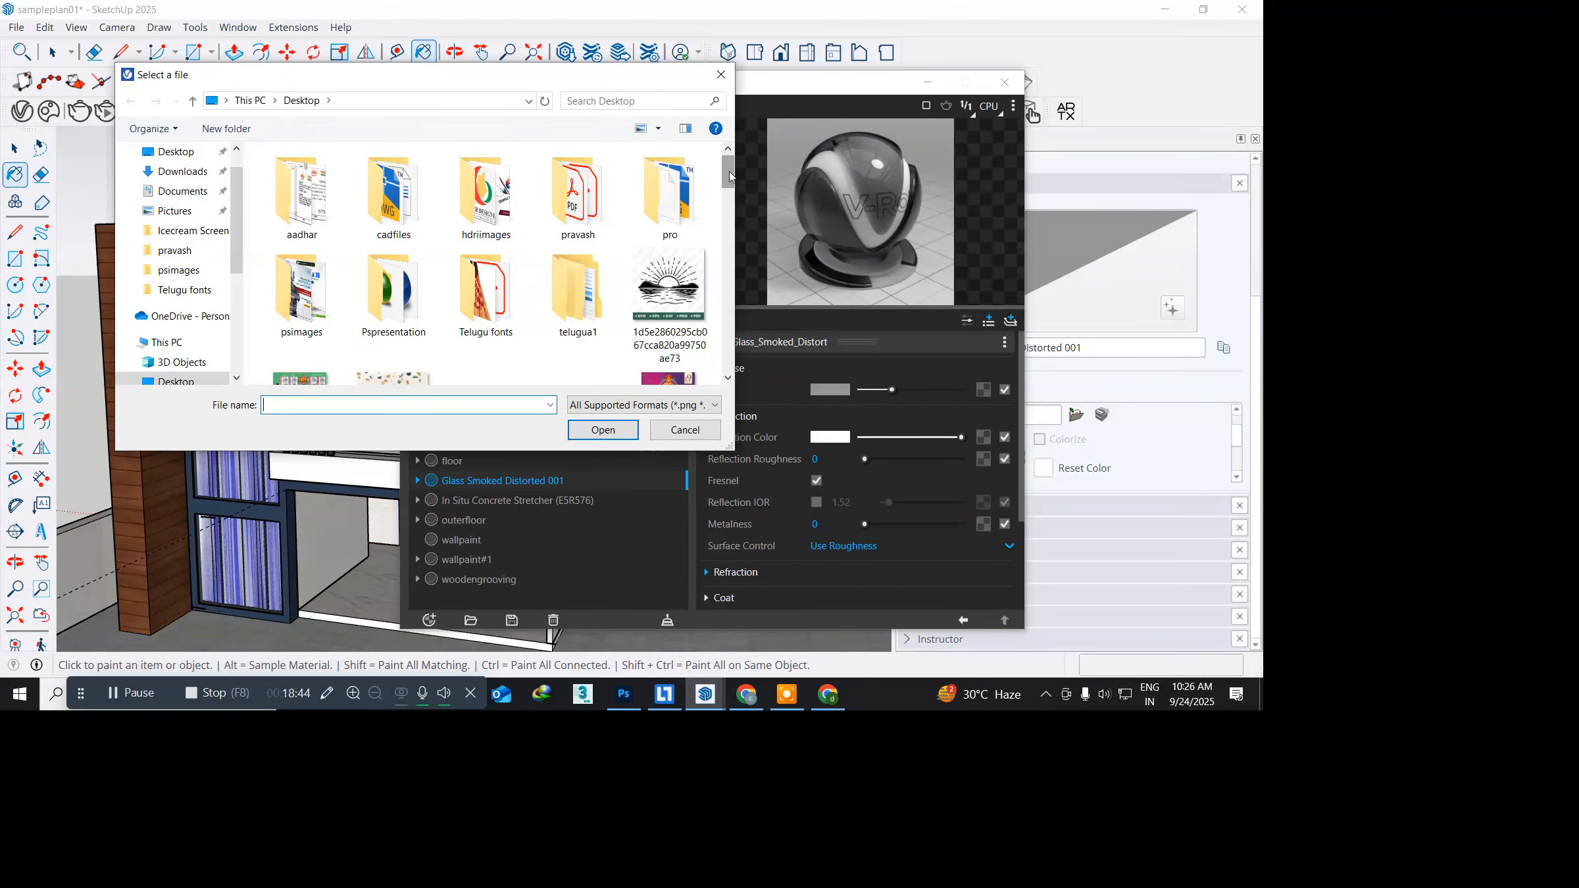
pyautogui.moveTo(729, 177); pyautogui.dragTo(728, 279)
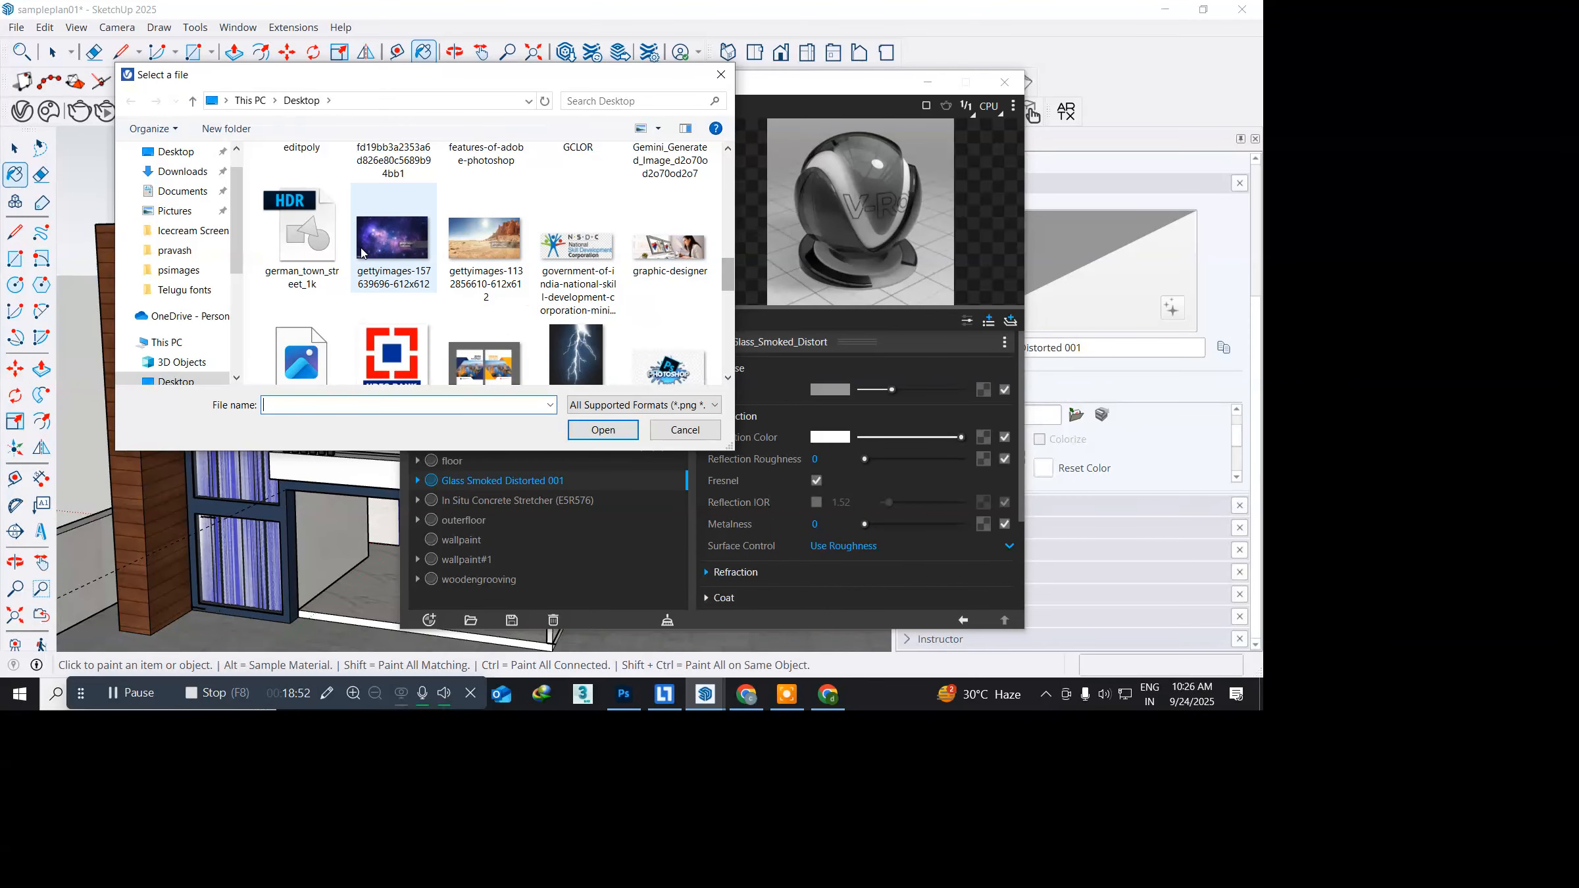
pyautogui.click(301, 237)
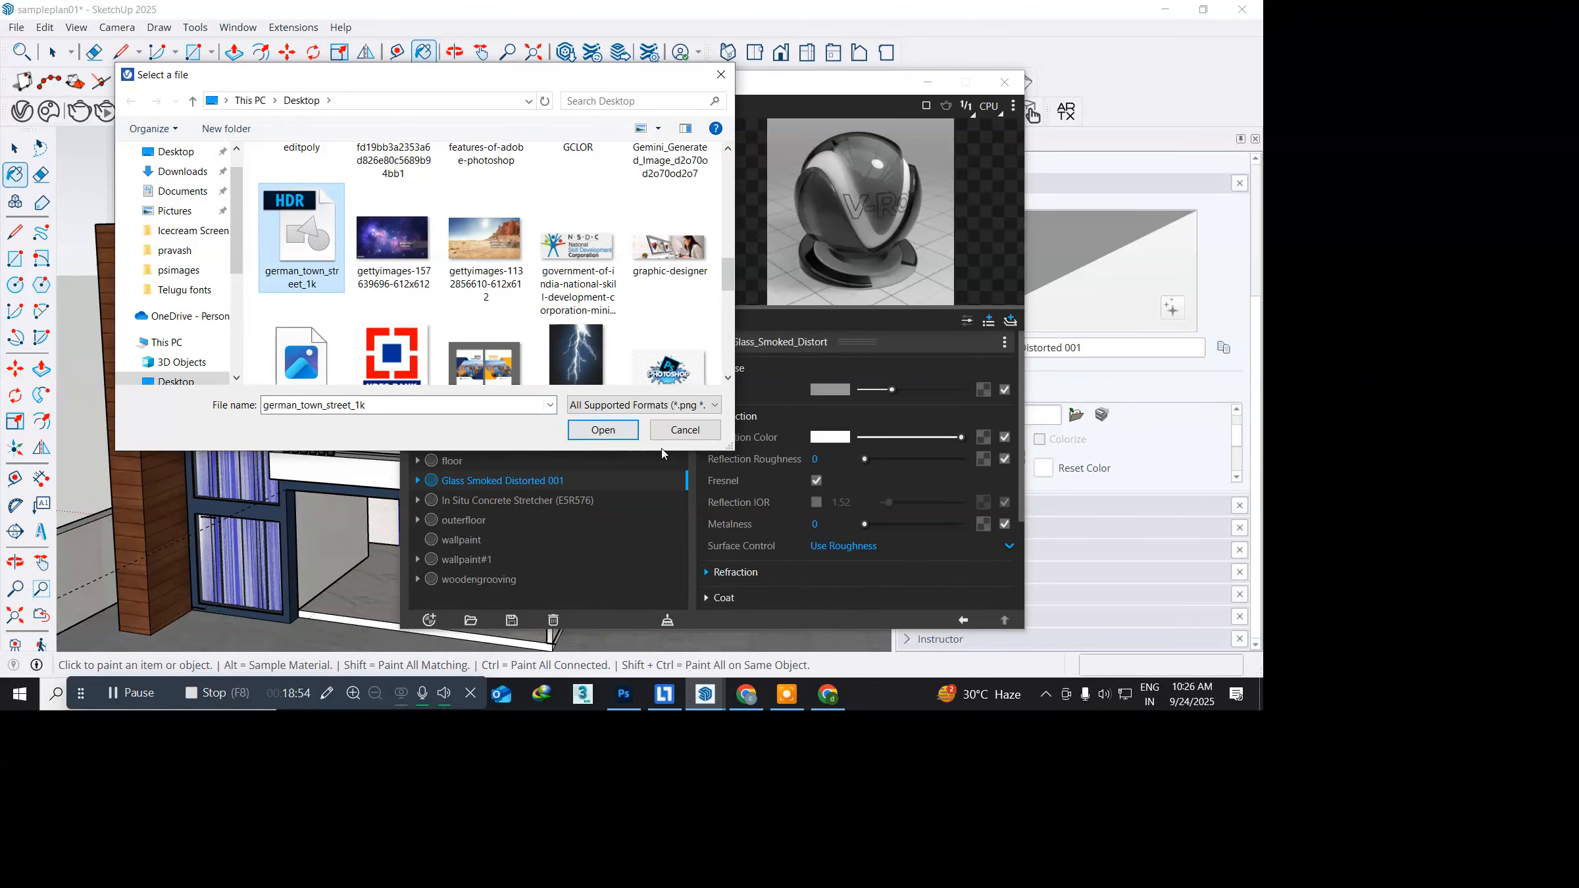
pyautogui.click(603, 429)
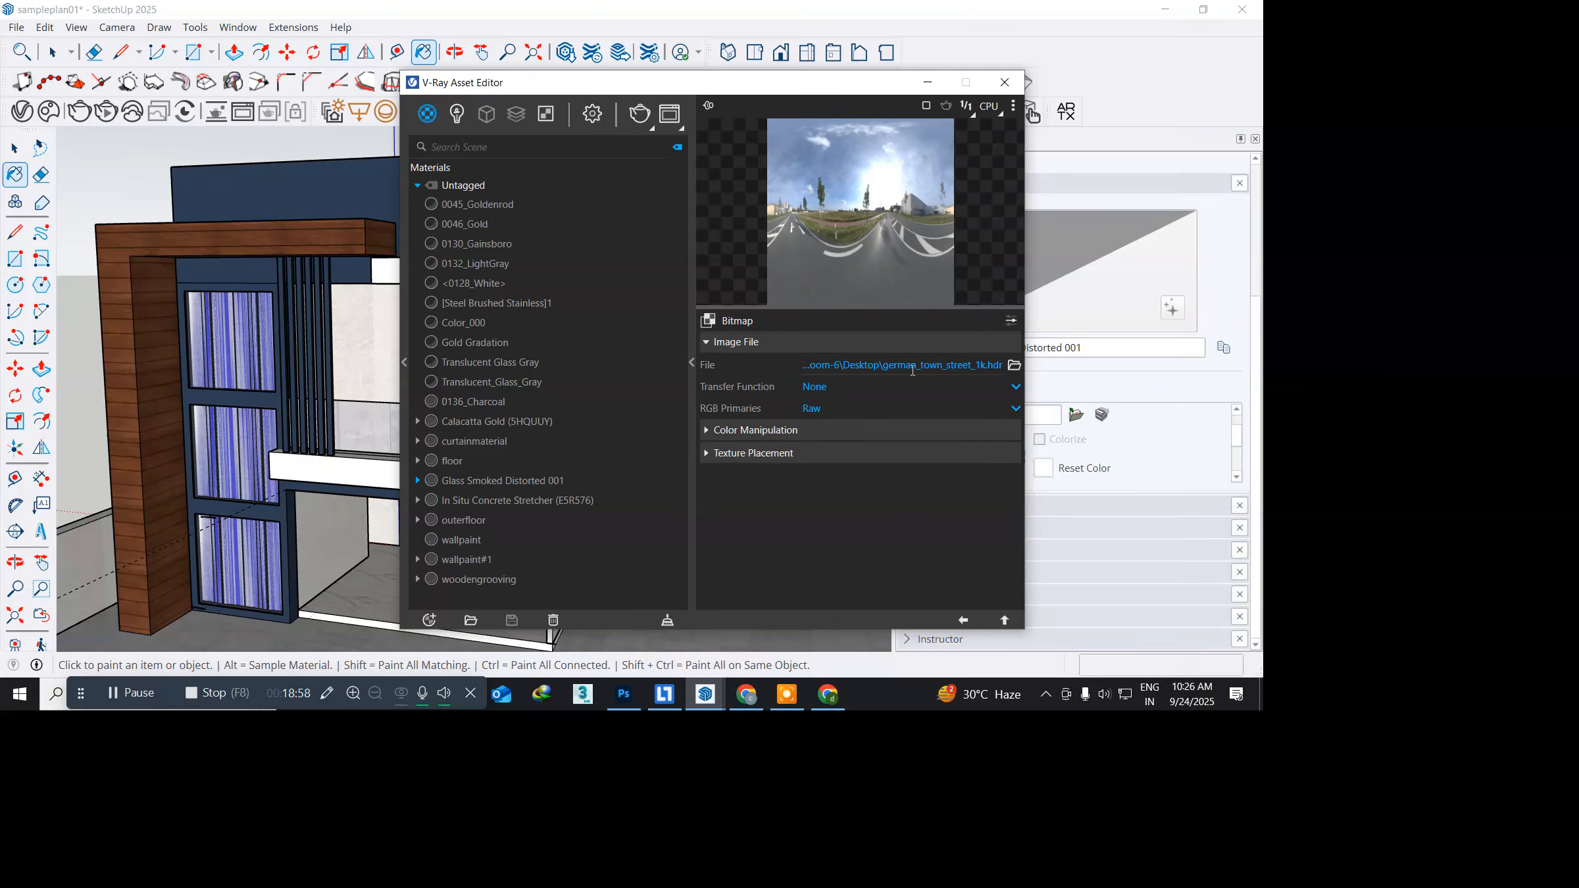
pyautogui.click(963, 620)
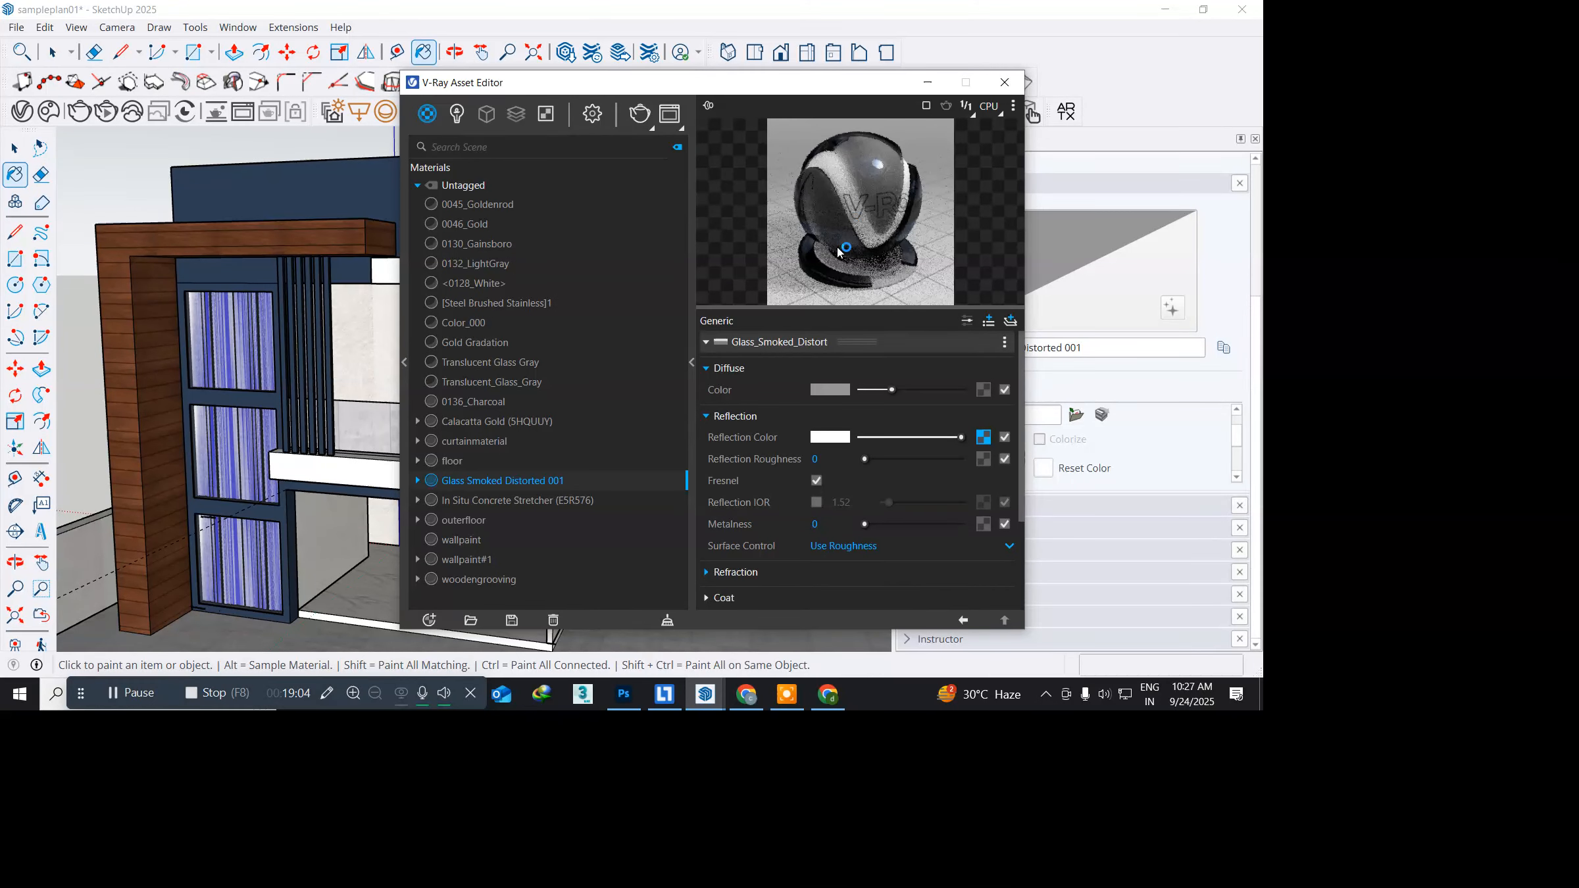
pyautogui.click(1005, 83)
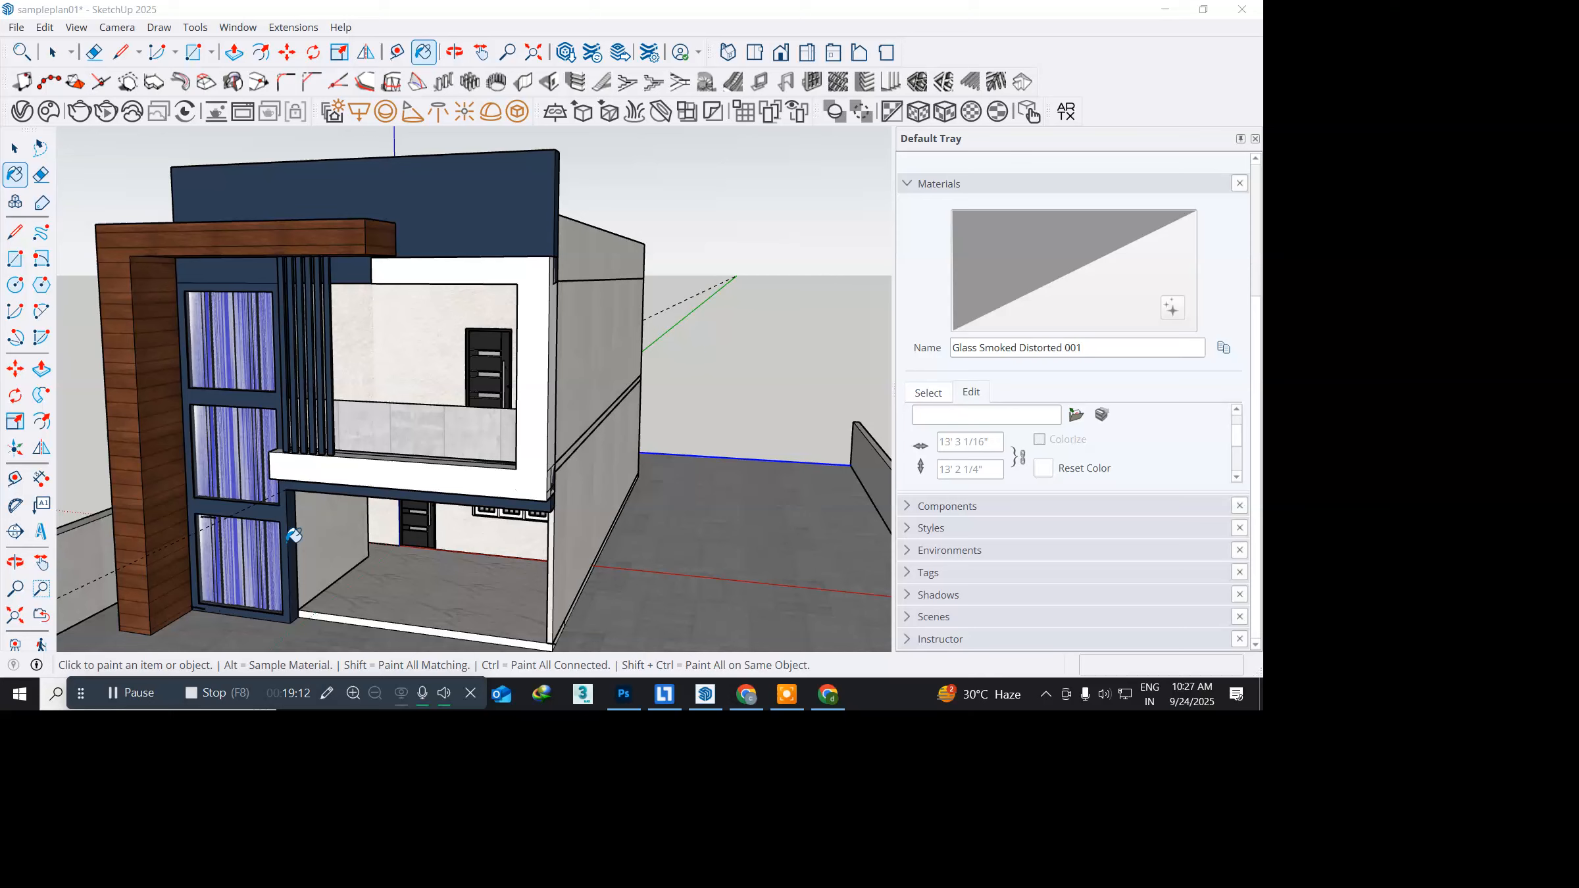
# Step: Frame the house front above the compound wall, render it with V-Ray to check the glass, and close the frame buffer
pyautogui.moveTo(286, 533)
pyautogui.keyDown('shift'); pyautogui.mouseDown(button='middle')
pyautogui.moveTo(268, 501)
pyautogui.moveTo(281, 493)
pyautogui.moveTo(370, 552)
pyautogui.moveTo(443, 484)
pyautogui.mouseUp(button='middle'); pyautogui.keyUp('shift')
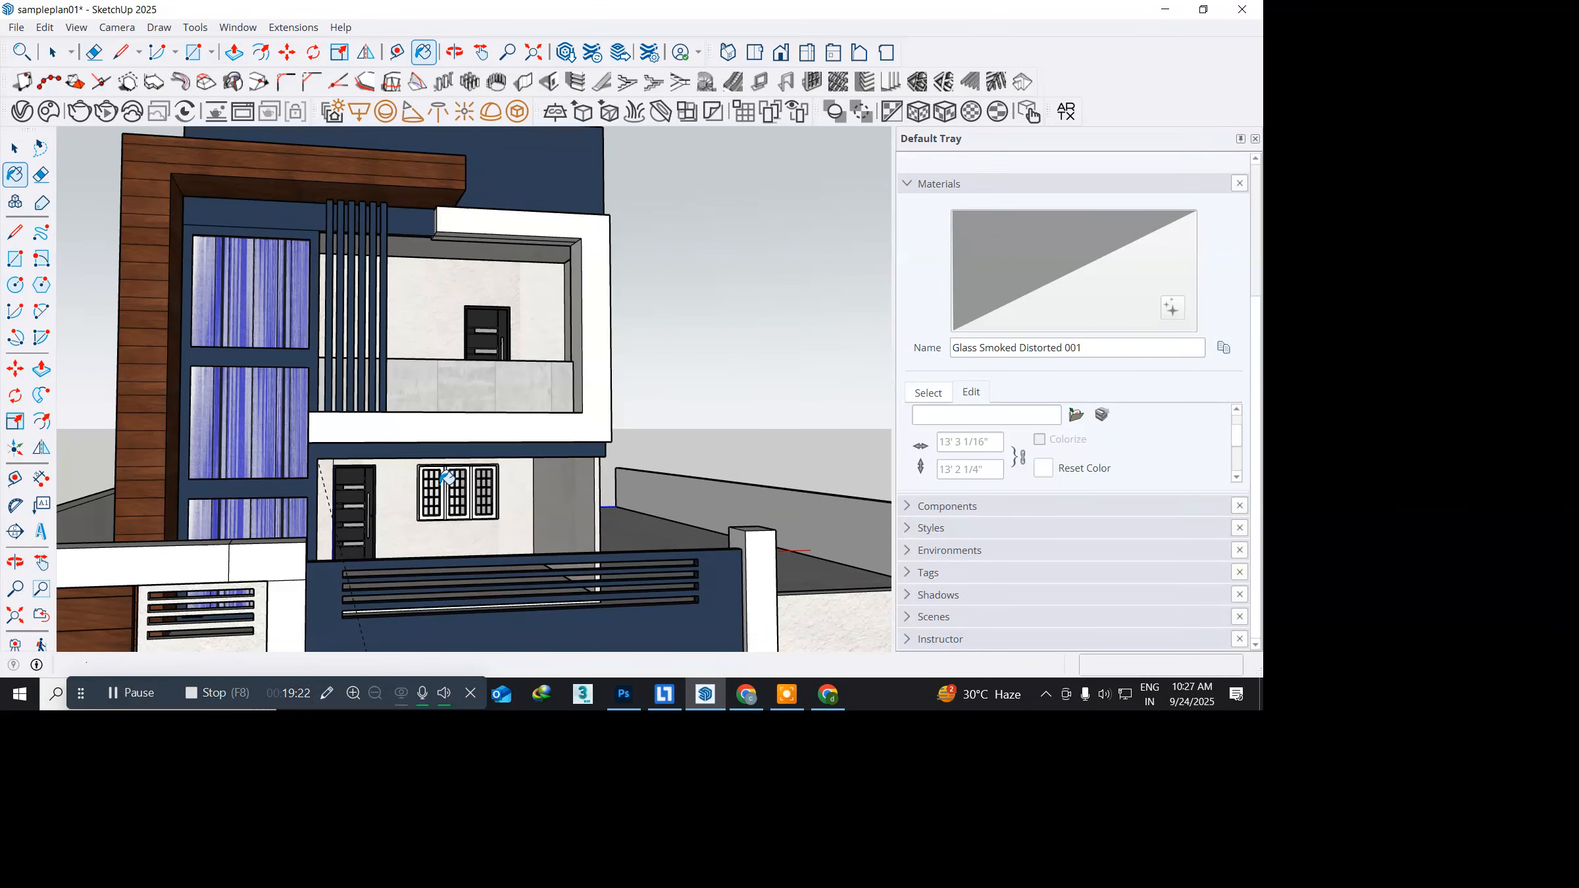
pyautogui.scroll(-3, 447, 478)
pyautogui.scroll(1, 448, 478)
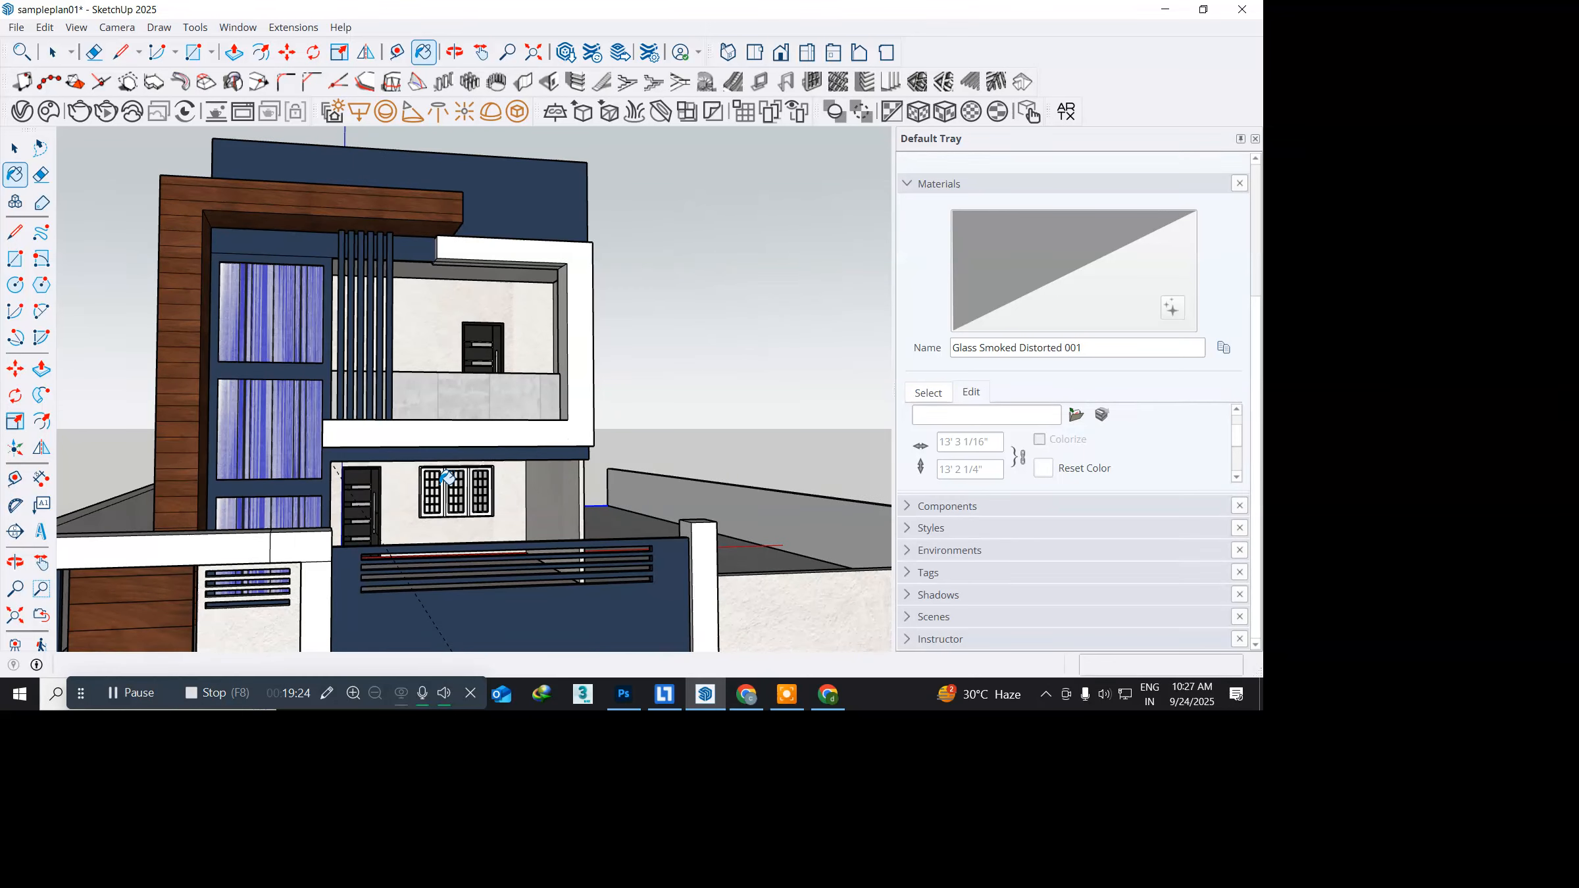
pyautogui.scroll(1, 447, 478)
pyautogui.moveTo(448, 478); pyautogui.dragTo(495, 468, button='middle')
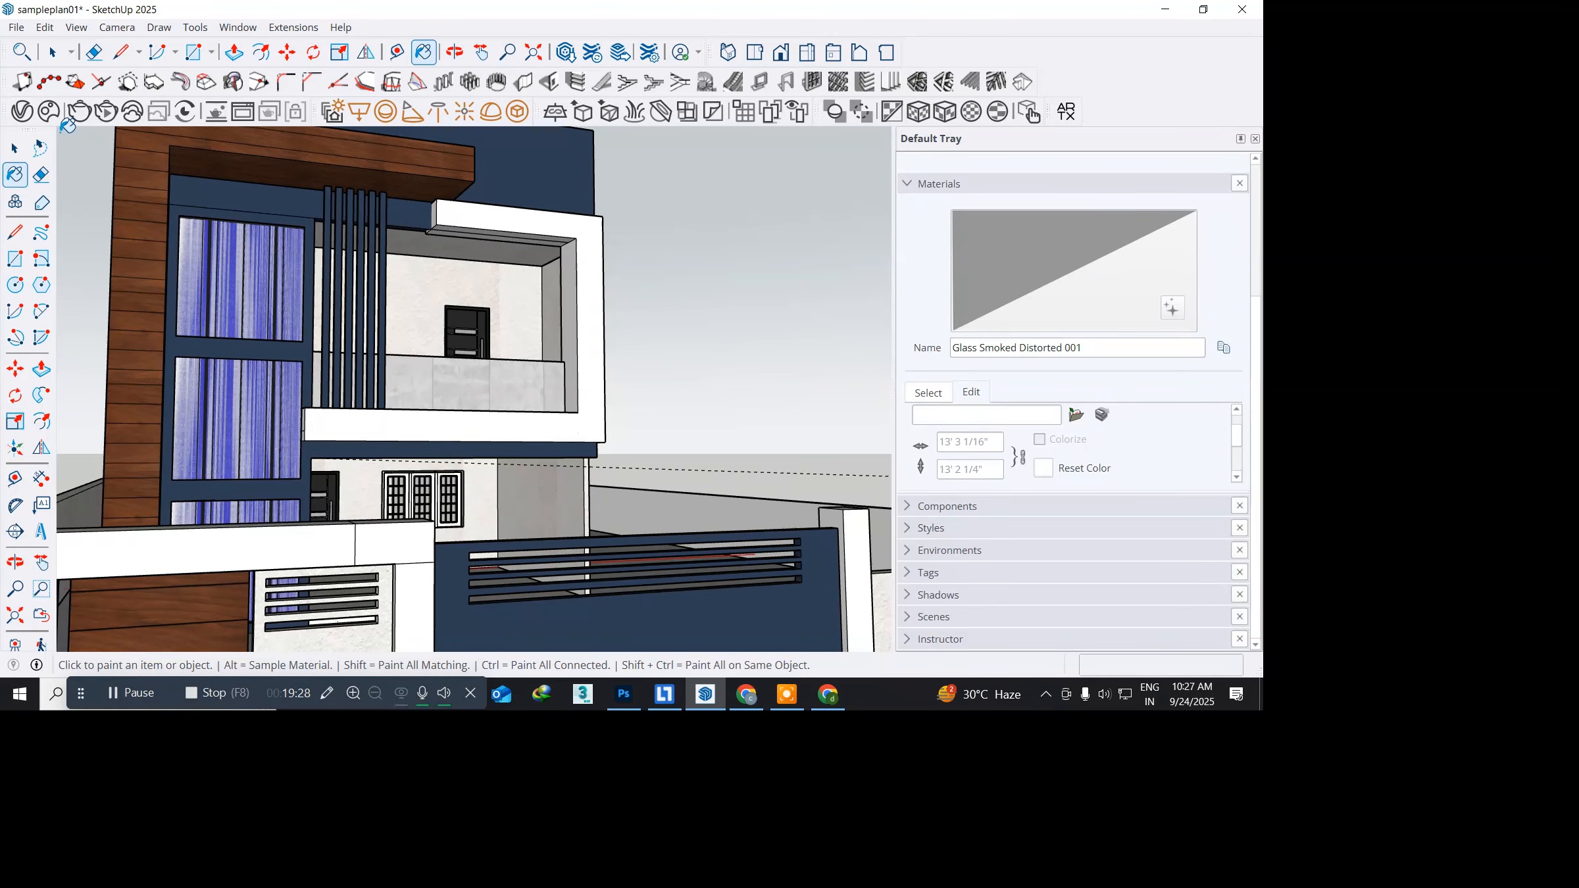
pyautogui.click(86, 112)
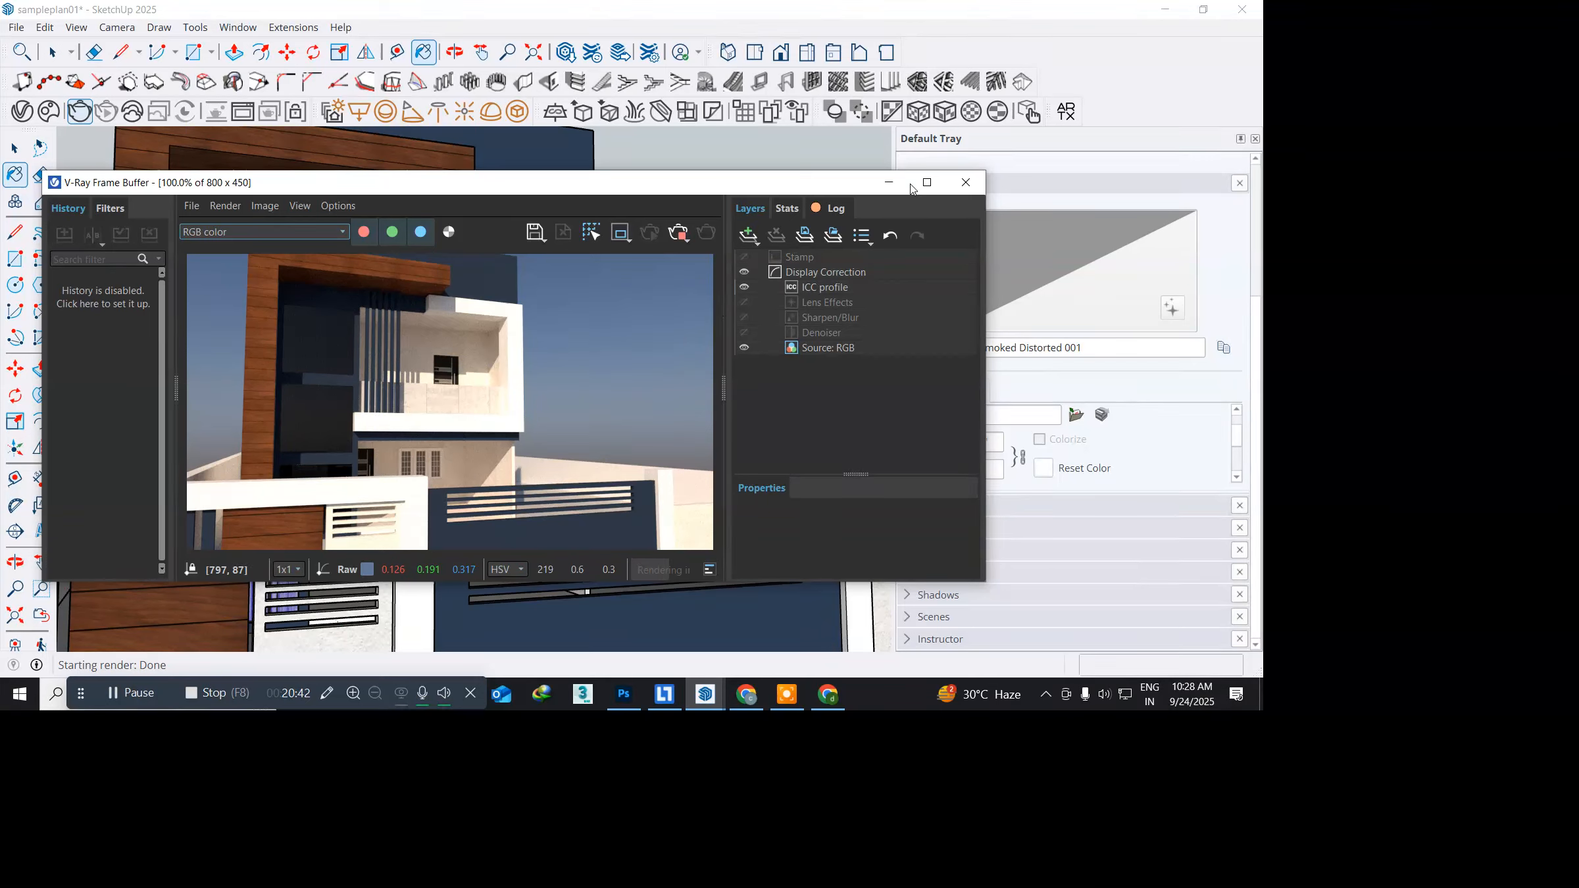
pyautogui.click(965, 182)
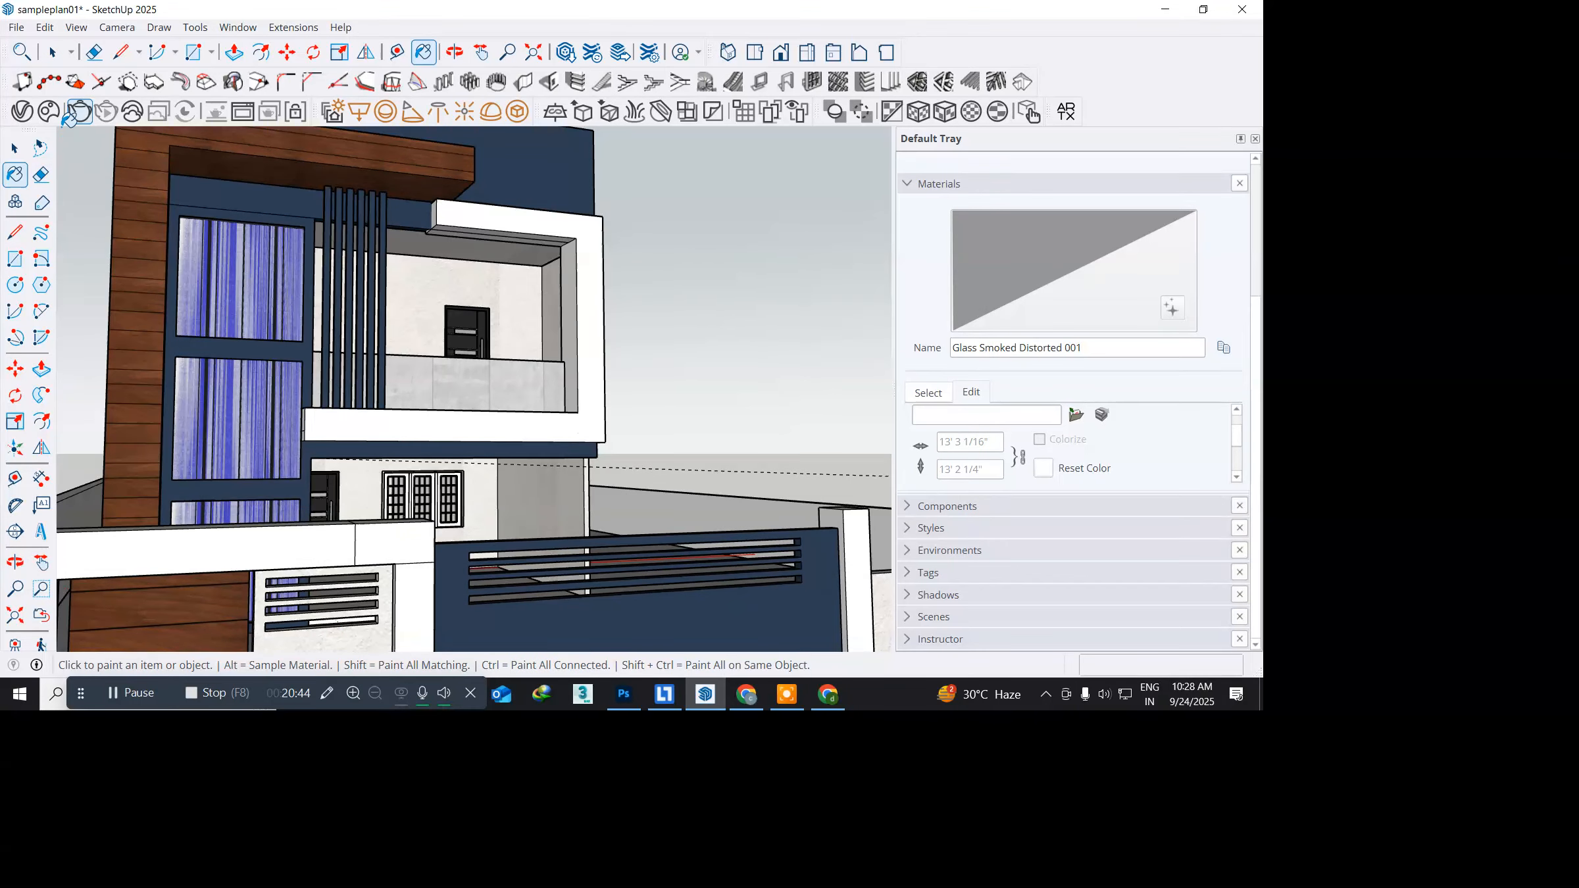
# Step: Position the camera on the ground in front of the navy gate and reorient it towards the house facade
pyautogui.scroll(-6, 296, 308)
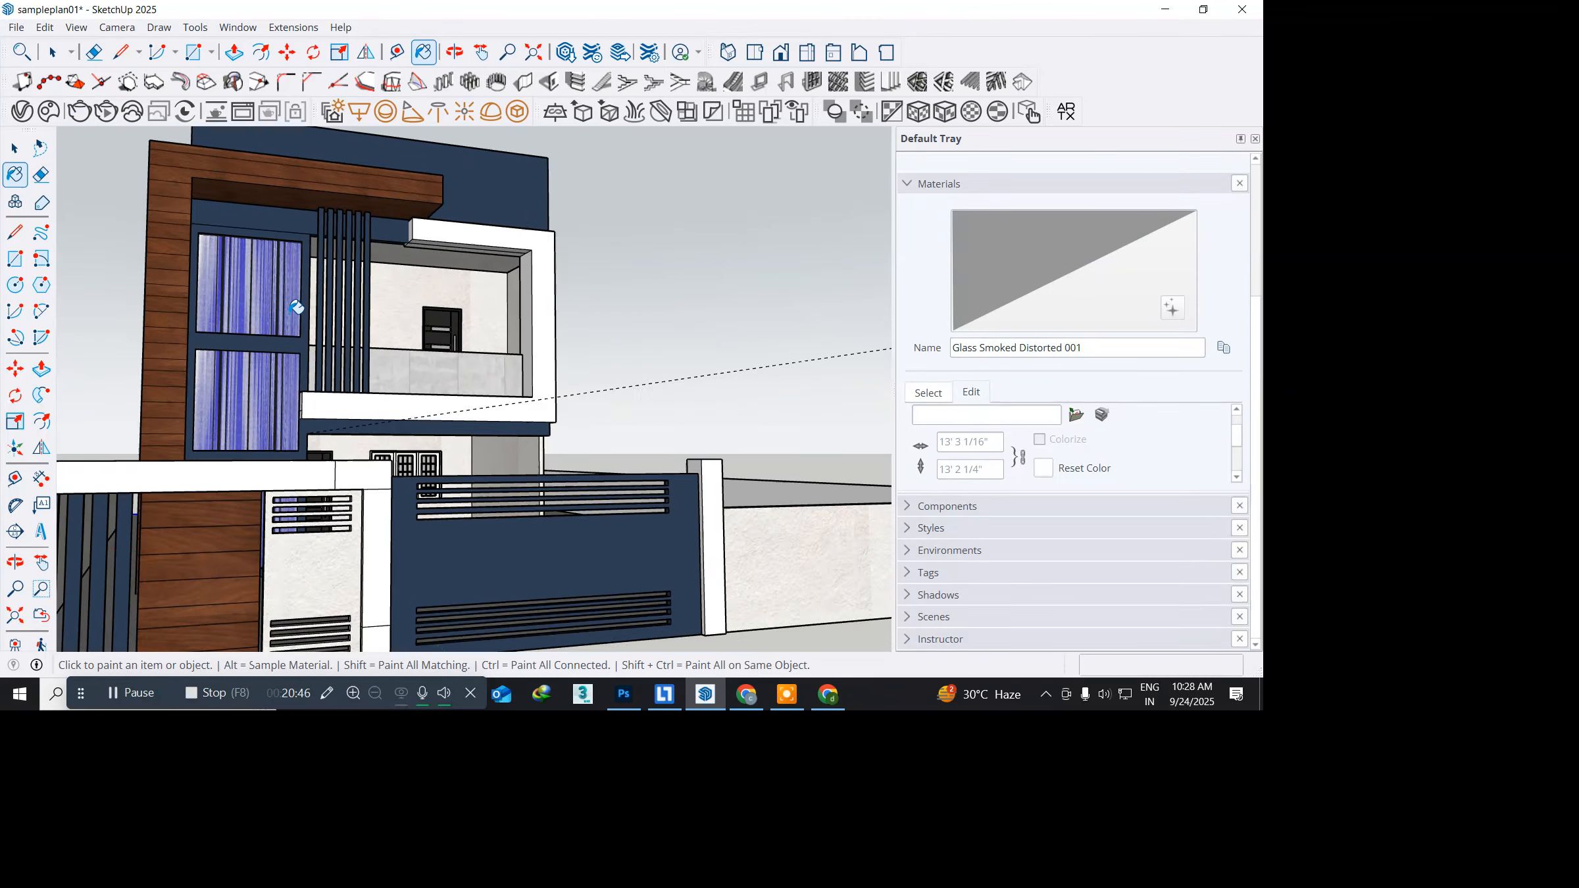
pyautogui.moveTo(296, 307); pyautogui.dragTo(276, 349, button='middle')
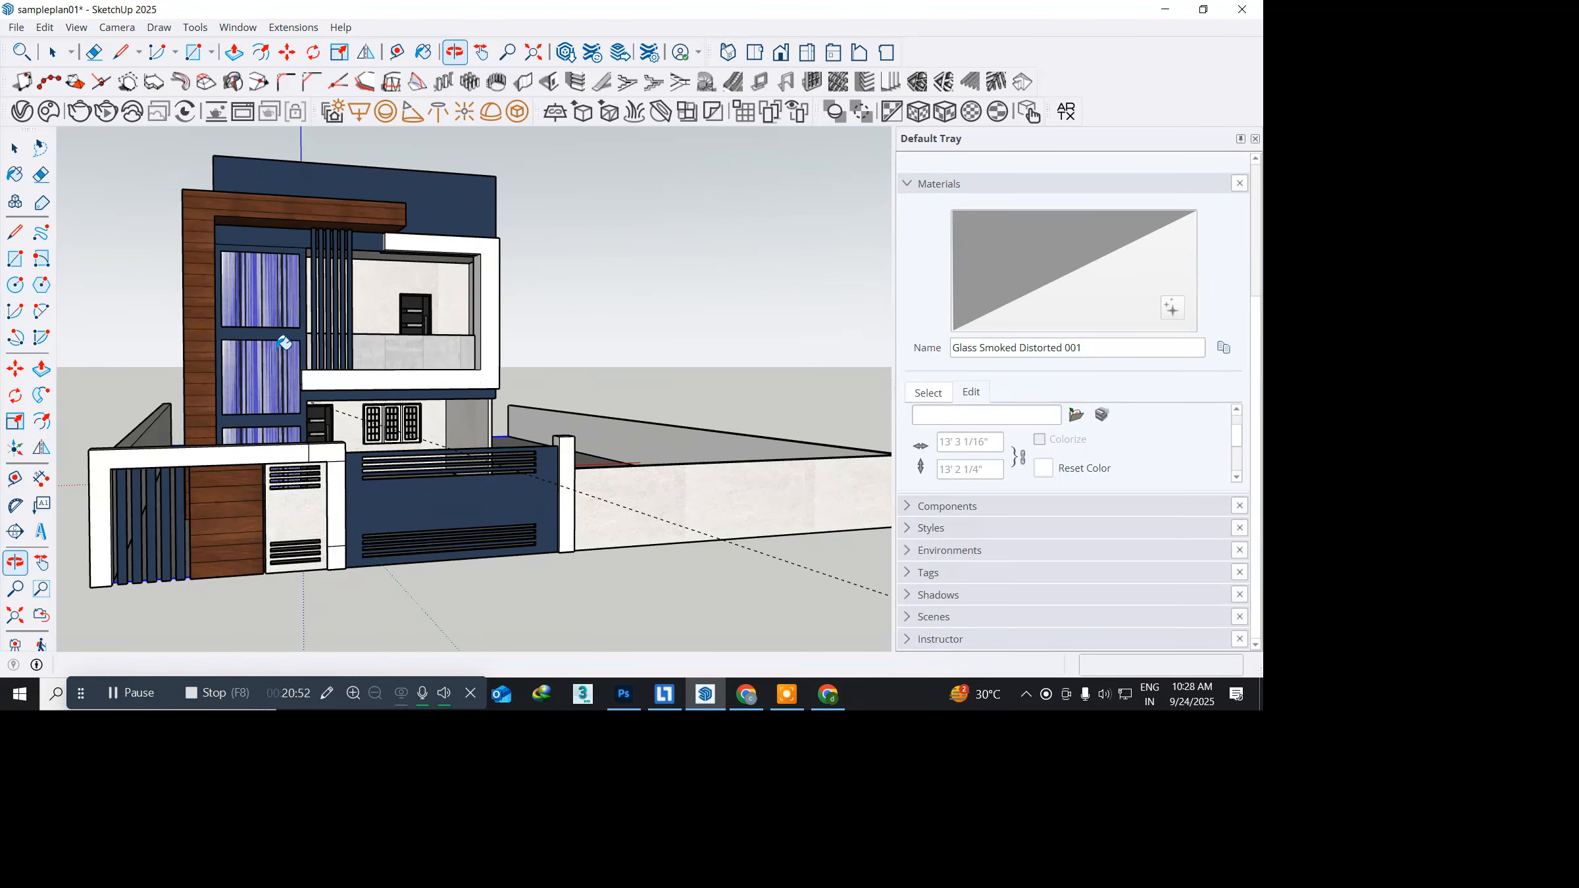
pyautogui.press('b')
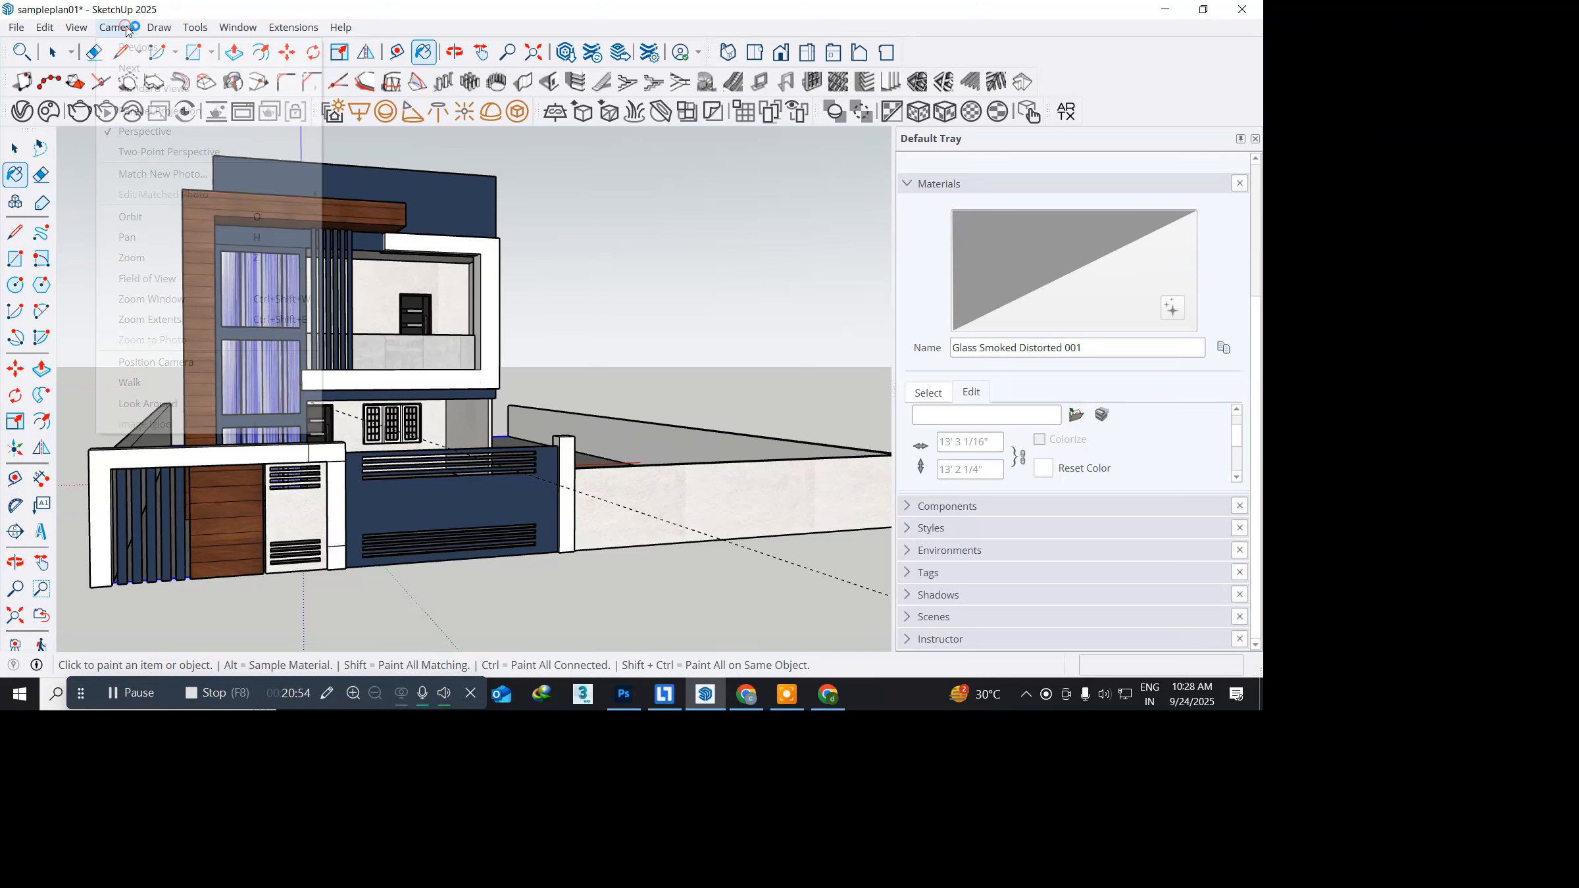
pyautogui.click(121, 27)
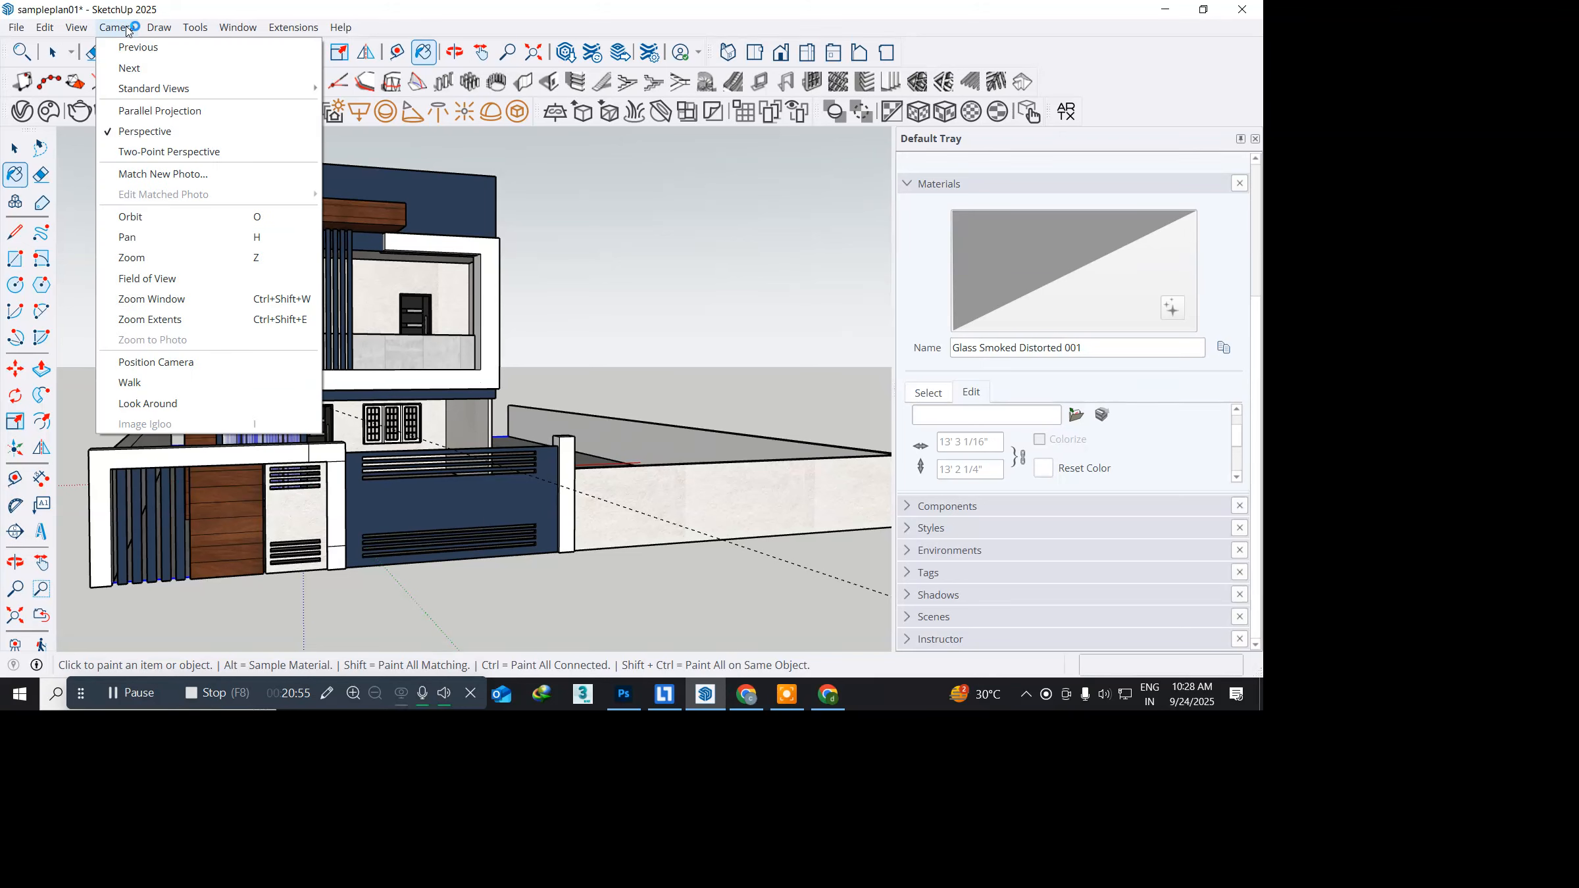
pyautogui.click(138, 362)
pyautogui.scroll(-3, 447, 580)
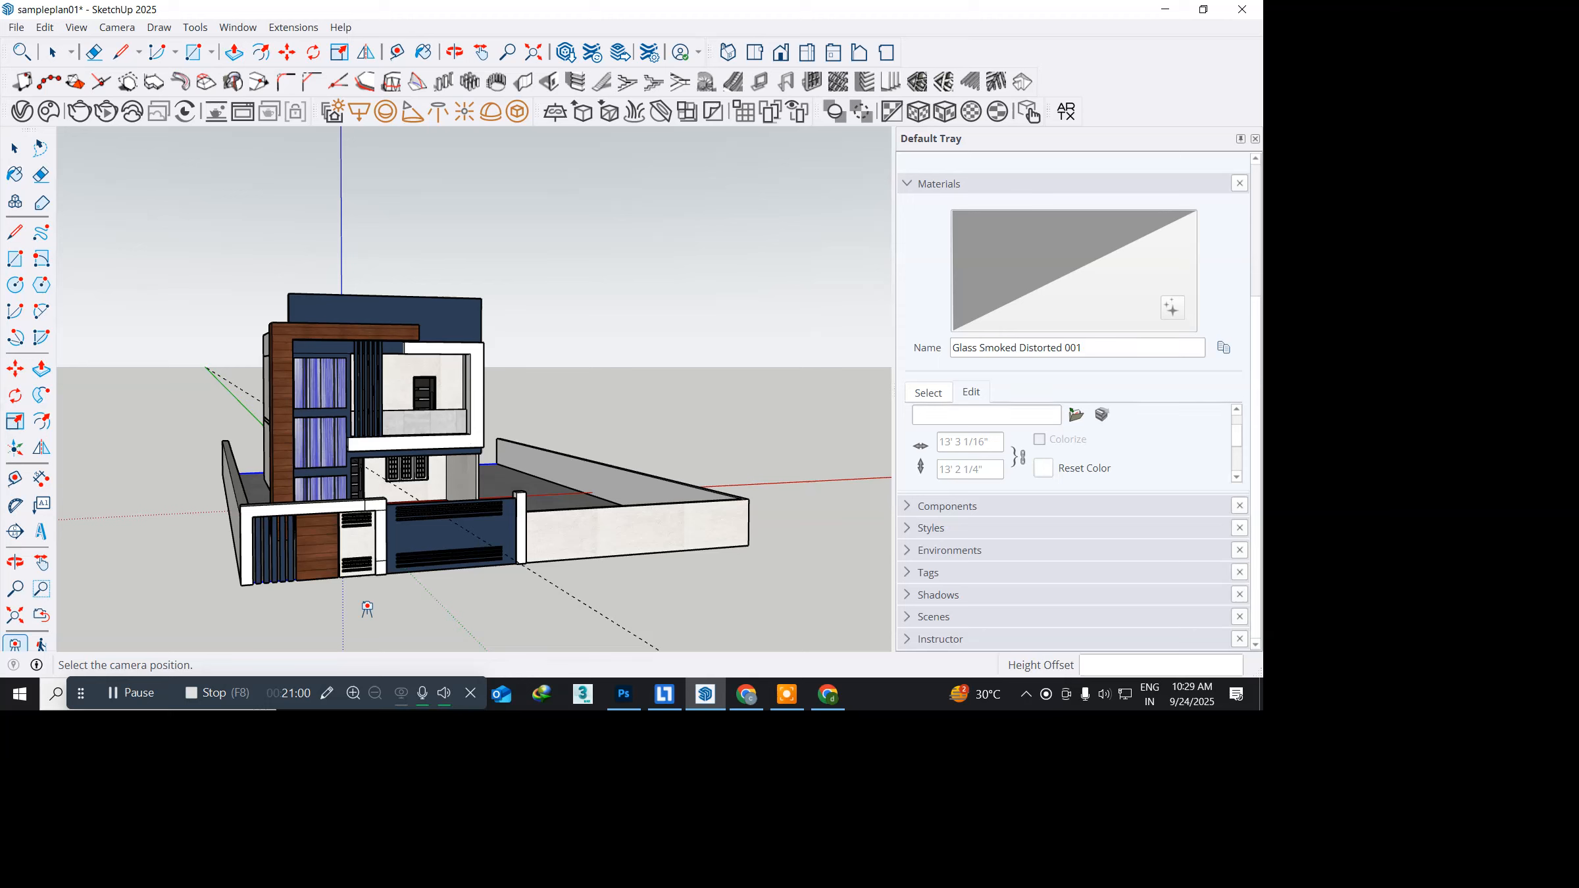
pyautogui.moveTo(368, 609); pyautogui.dragTo(342, 539, button='middle')
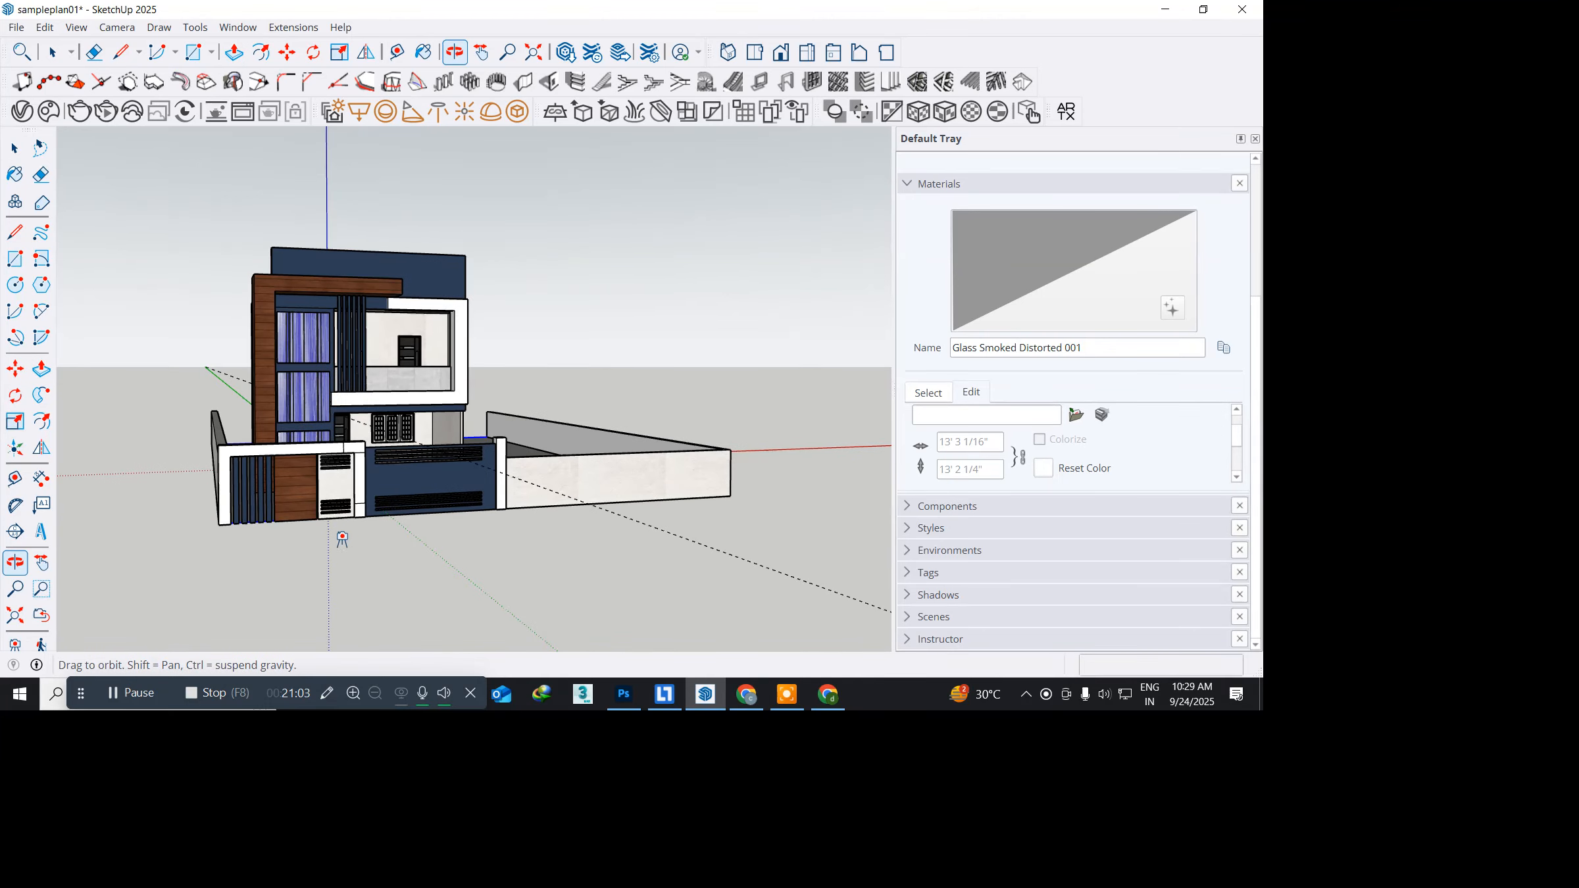
pyautogui.click(431, 600)
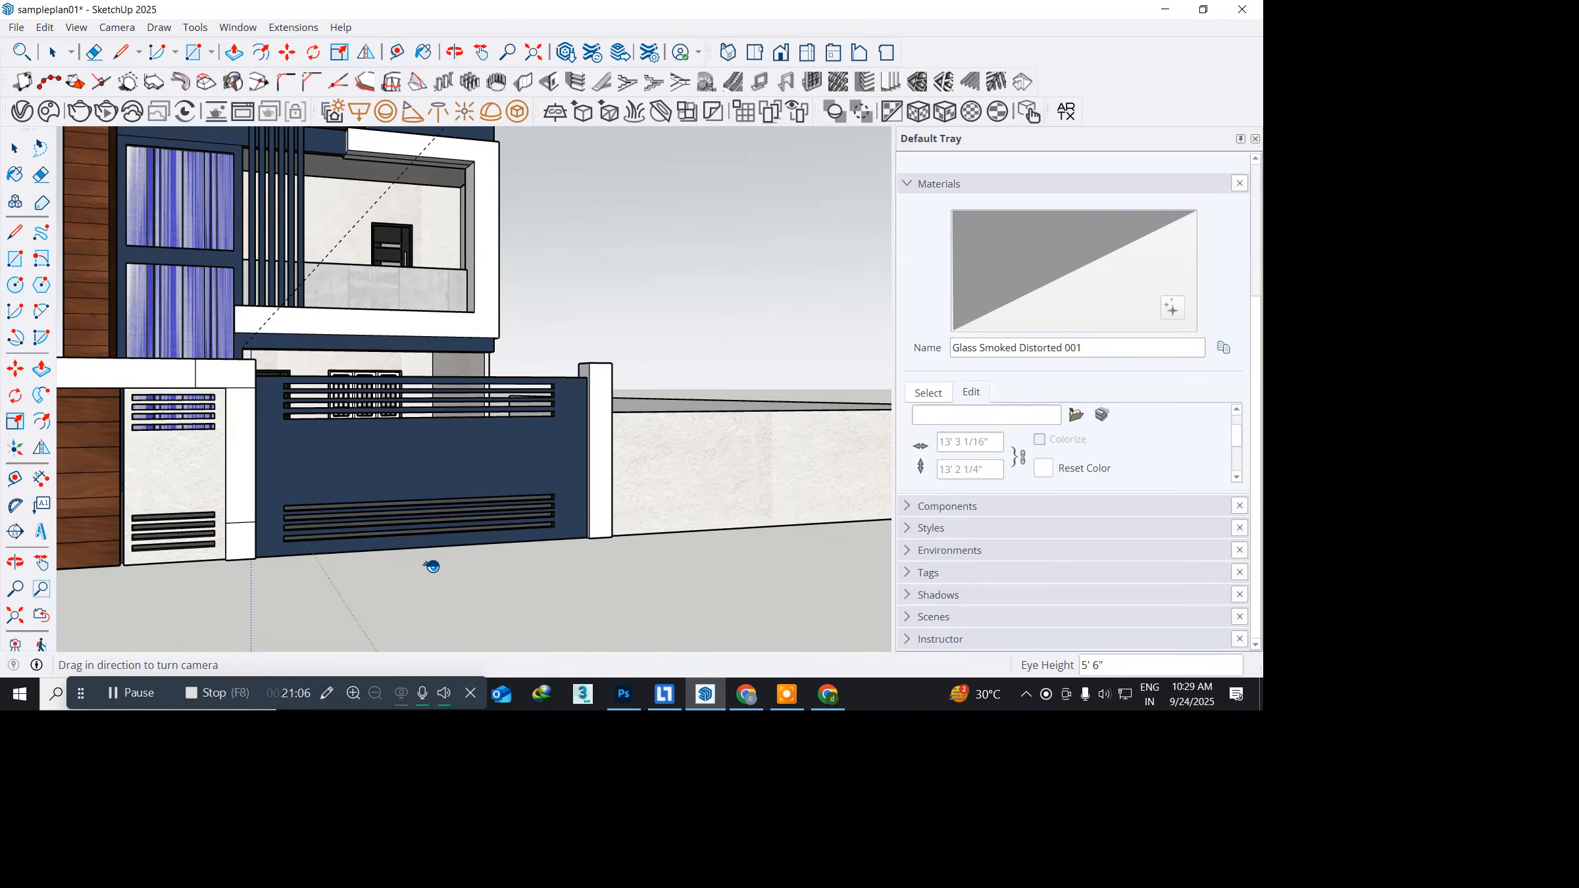
pyautogui.moveTo(352, 411)
pyautogui.mouseDown(button='middle')
pyautogui.moveTo(415, 554)
pyautogui.moveTo(451, 543)
pyautogui.mouseUp(button='middle')
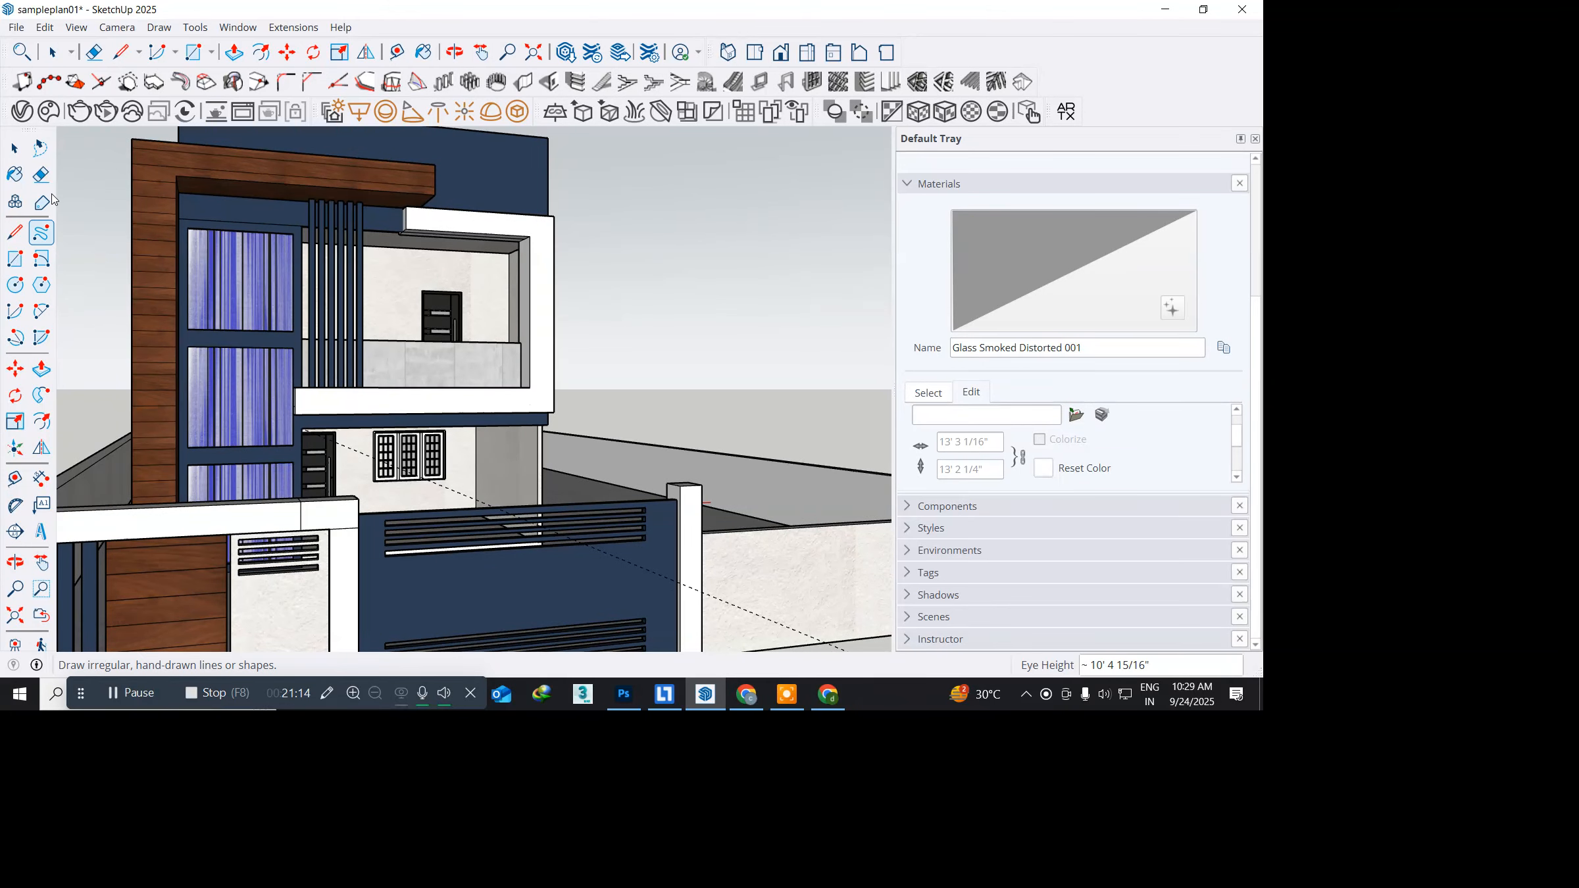
# Step: Try Zoom Extents and a window zoom around the white balcony band to frame the facade
pyautogui.click(116, 27)
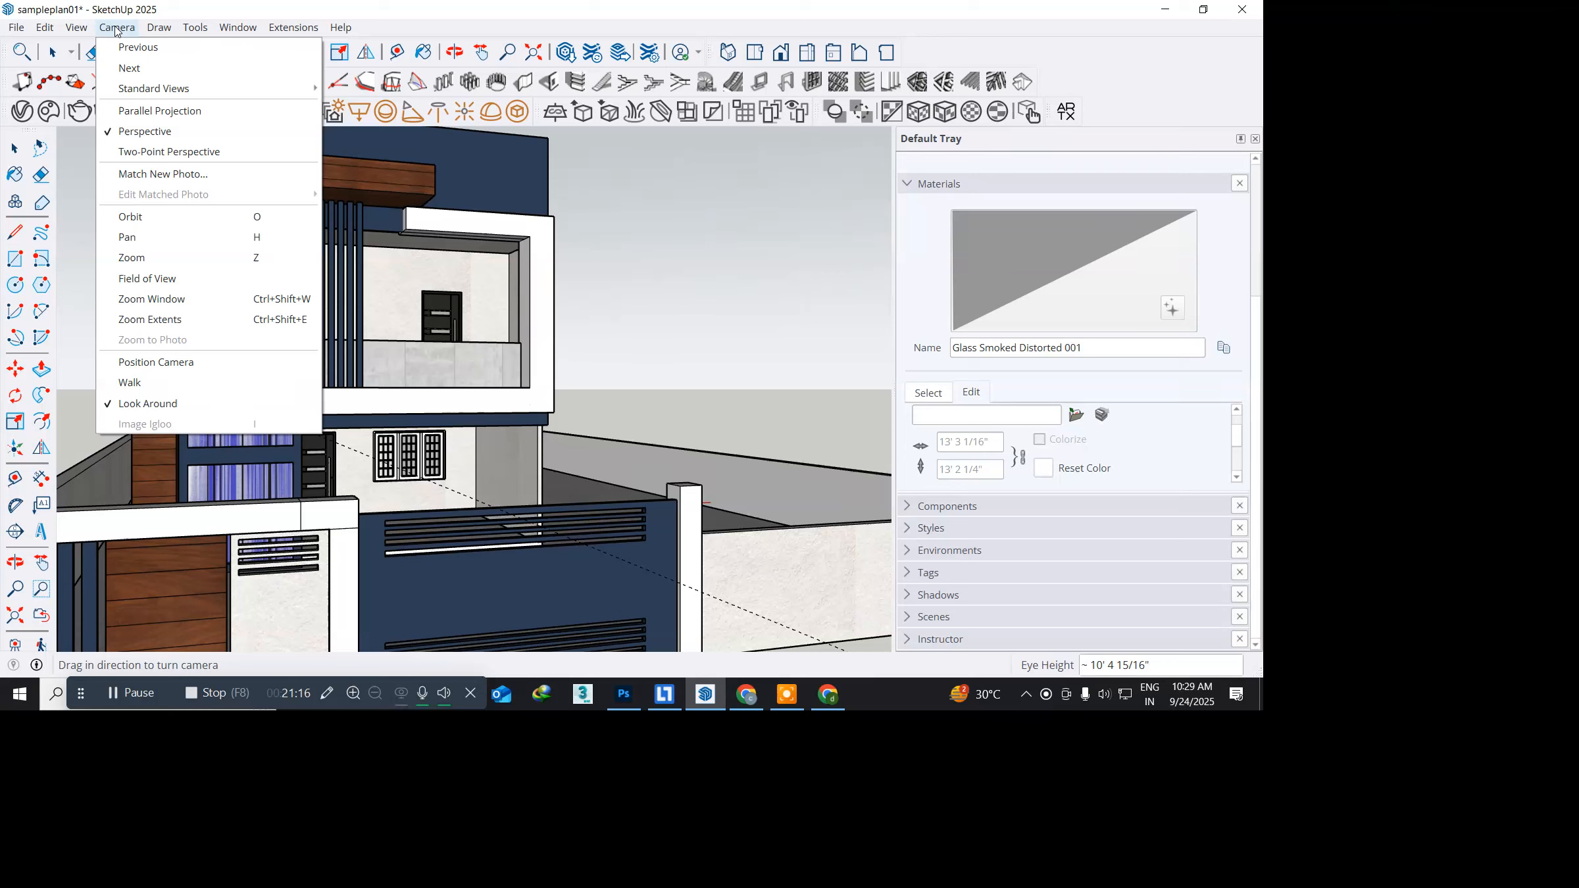
pyautogui.click(182, 320)
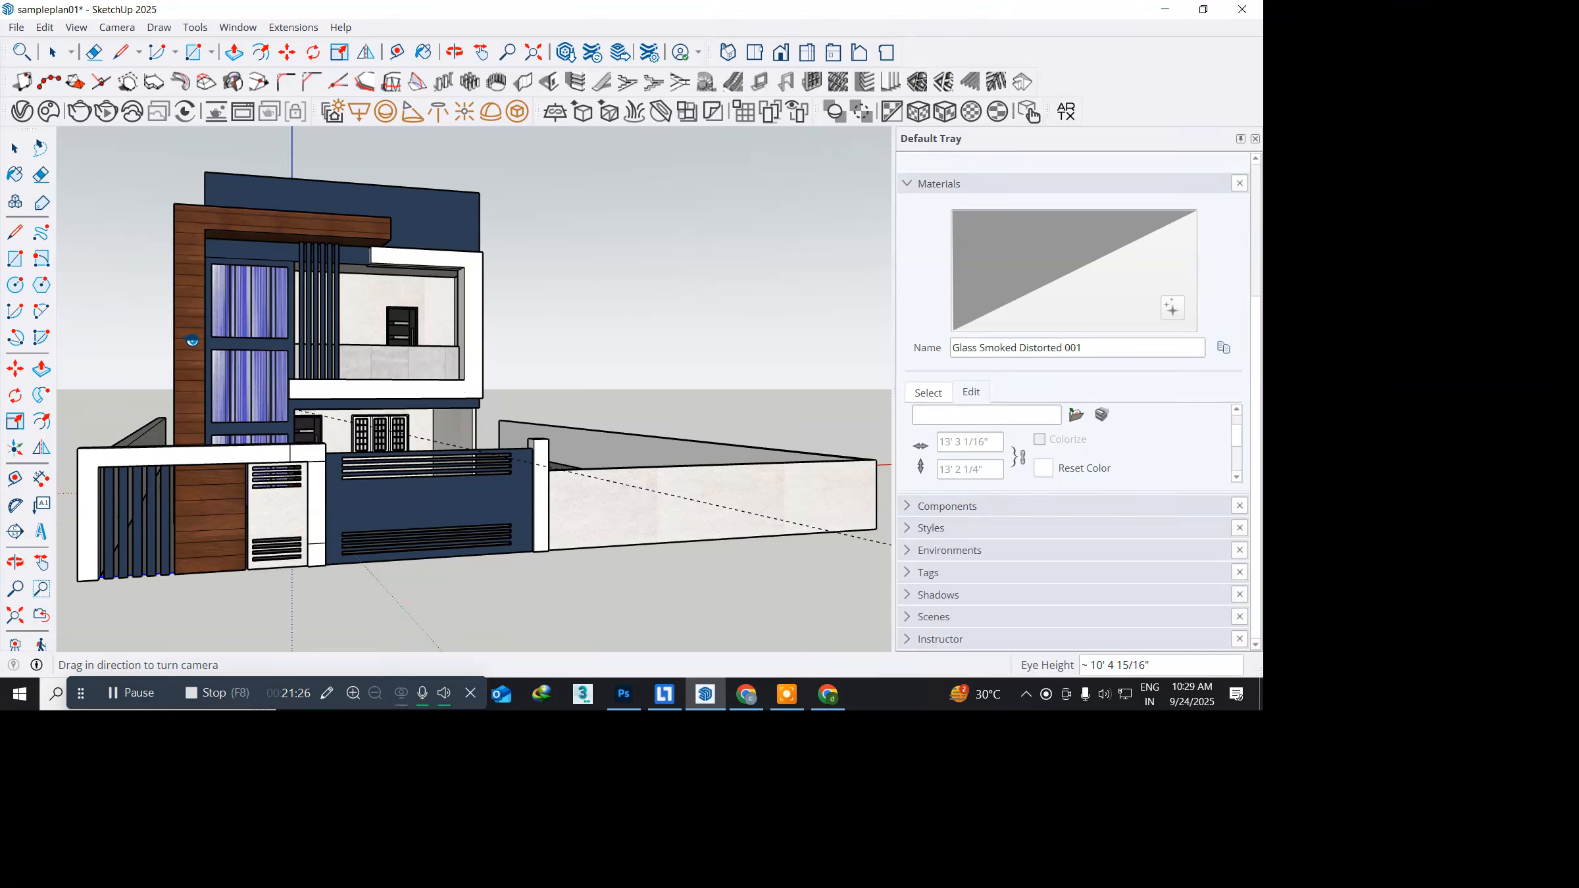
pyautogui.click(117, 27)
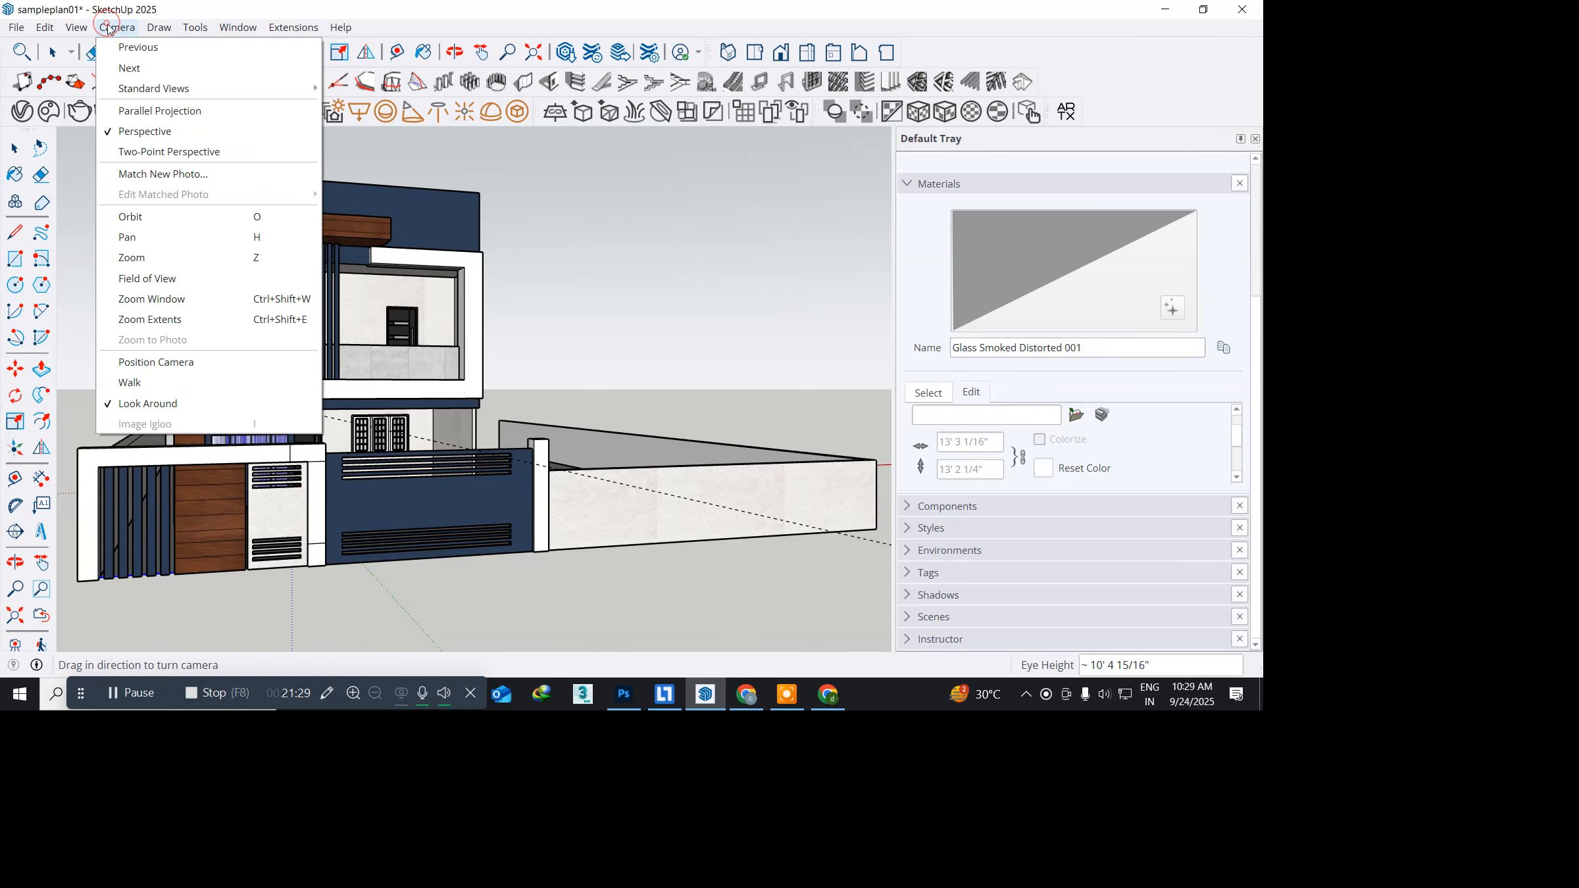
pyautogui.click(175, 299)
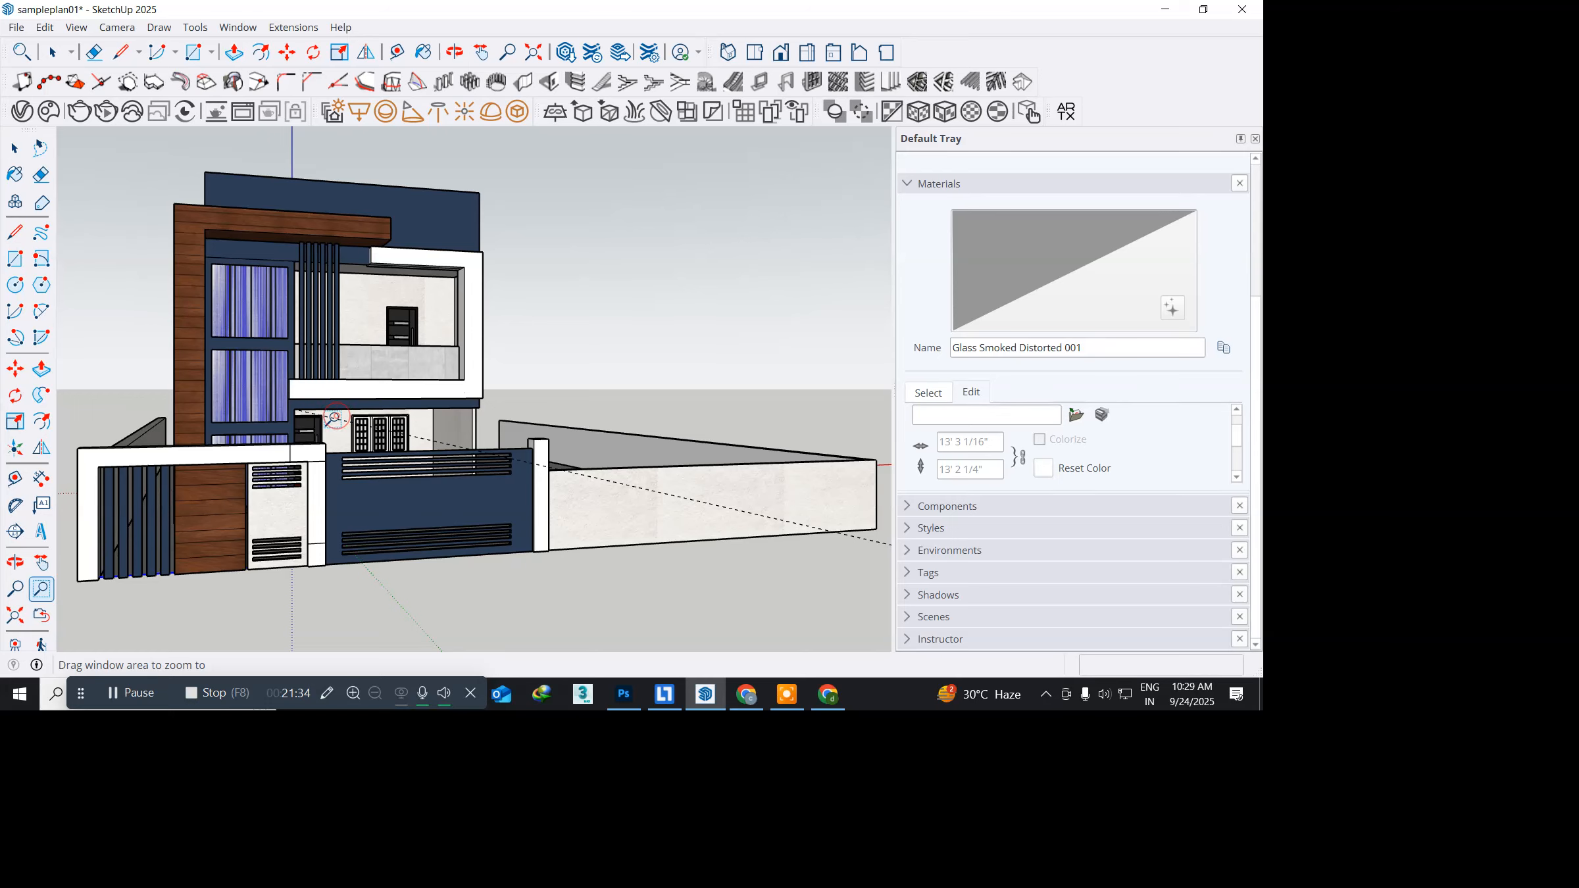
pyautogui.moveTo(336, 416); pyautogui.dragTo(316, 358)
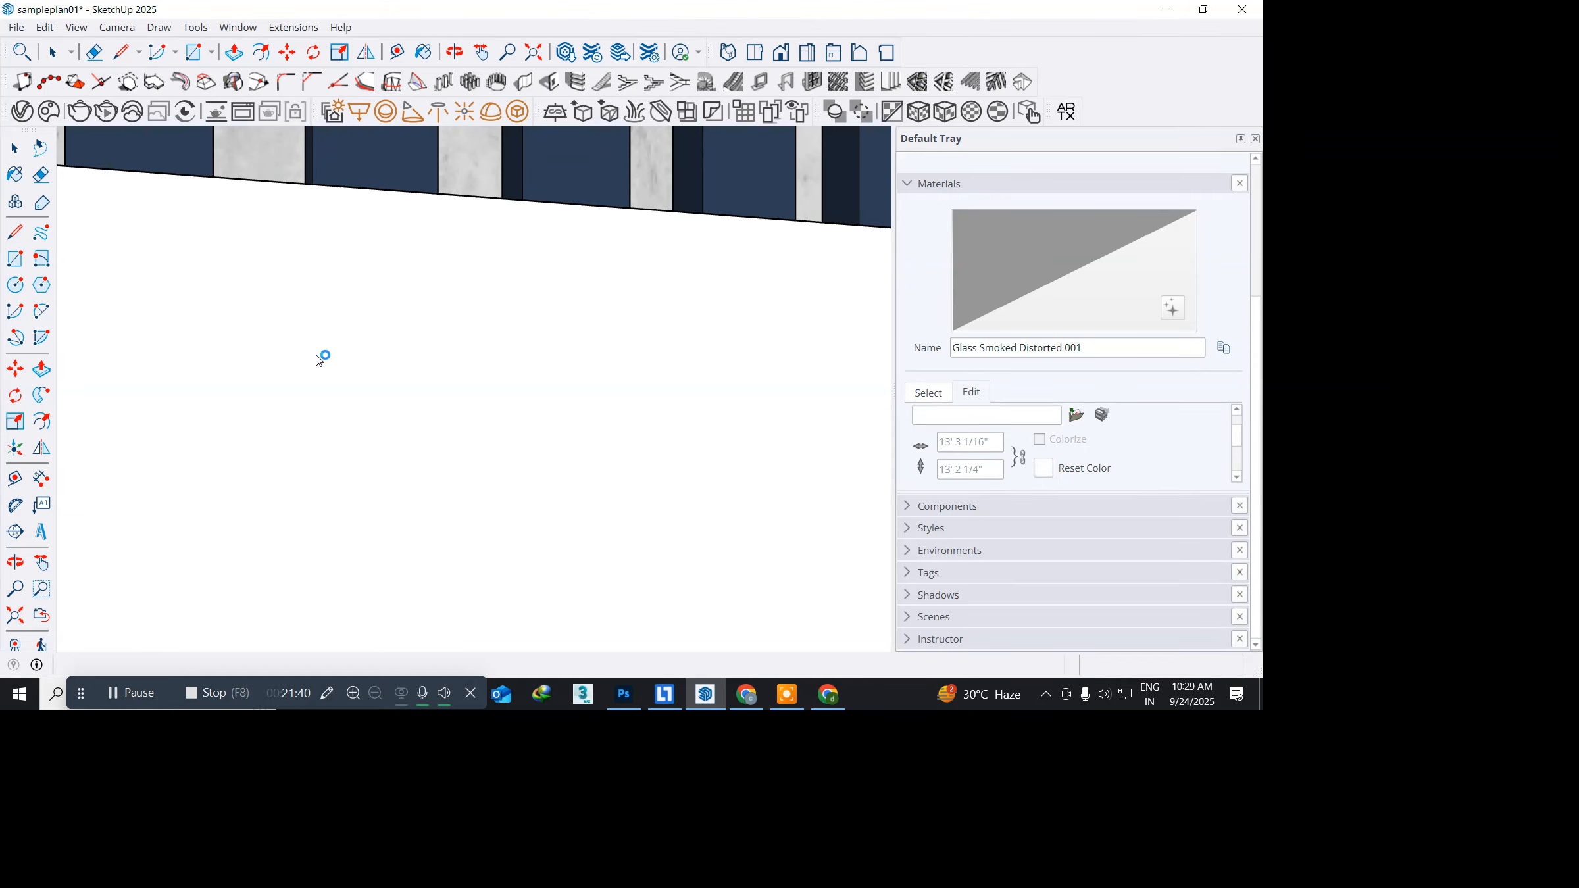
pyautogui.scroll(-5, 315, 359)
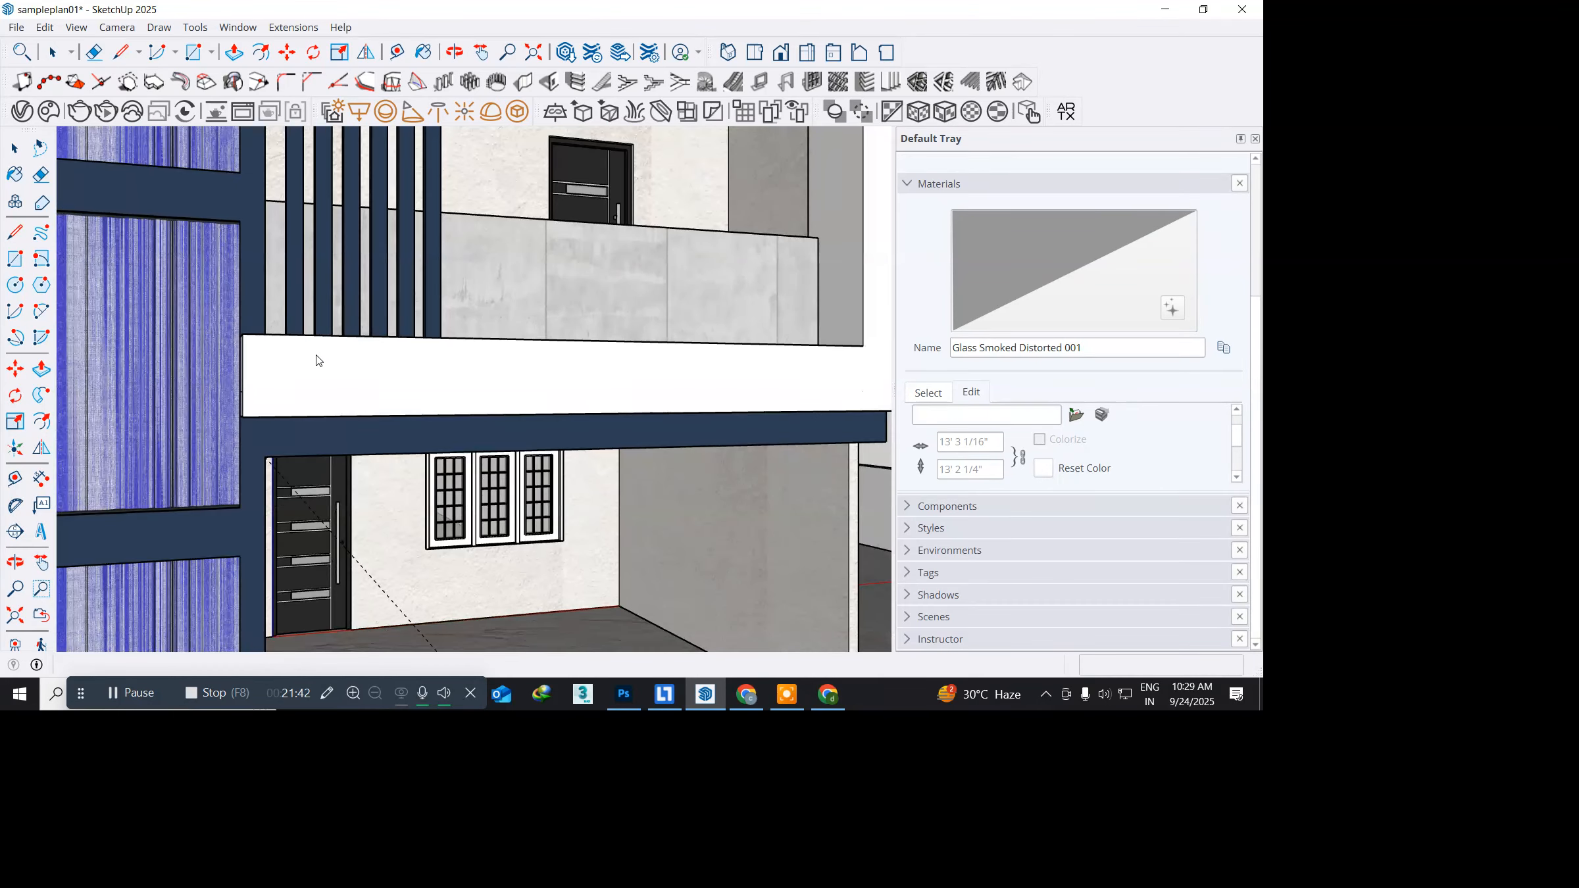
pyautogui.scroll(-4, 316, 360)
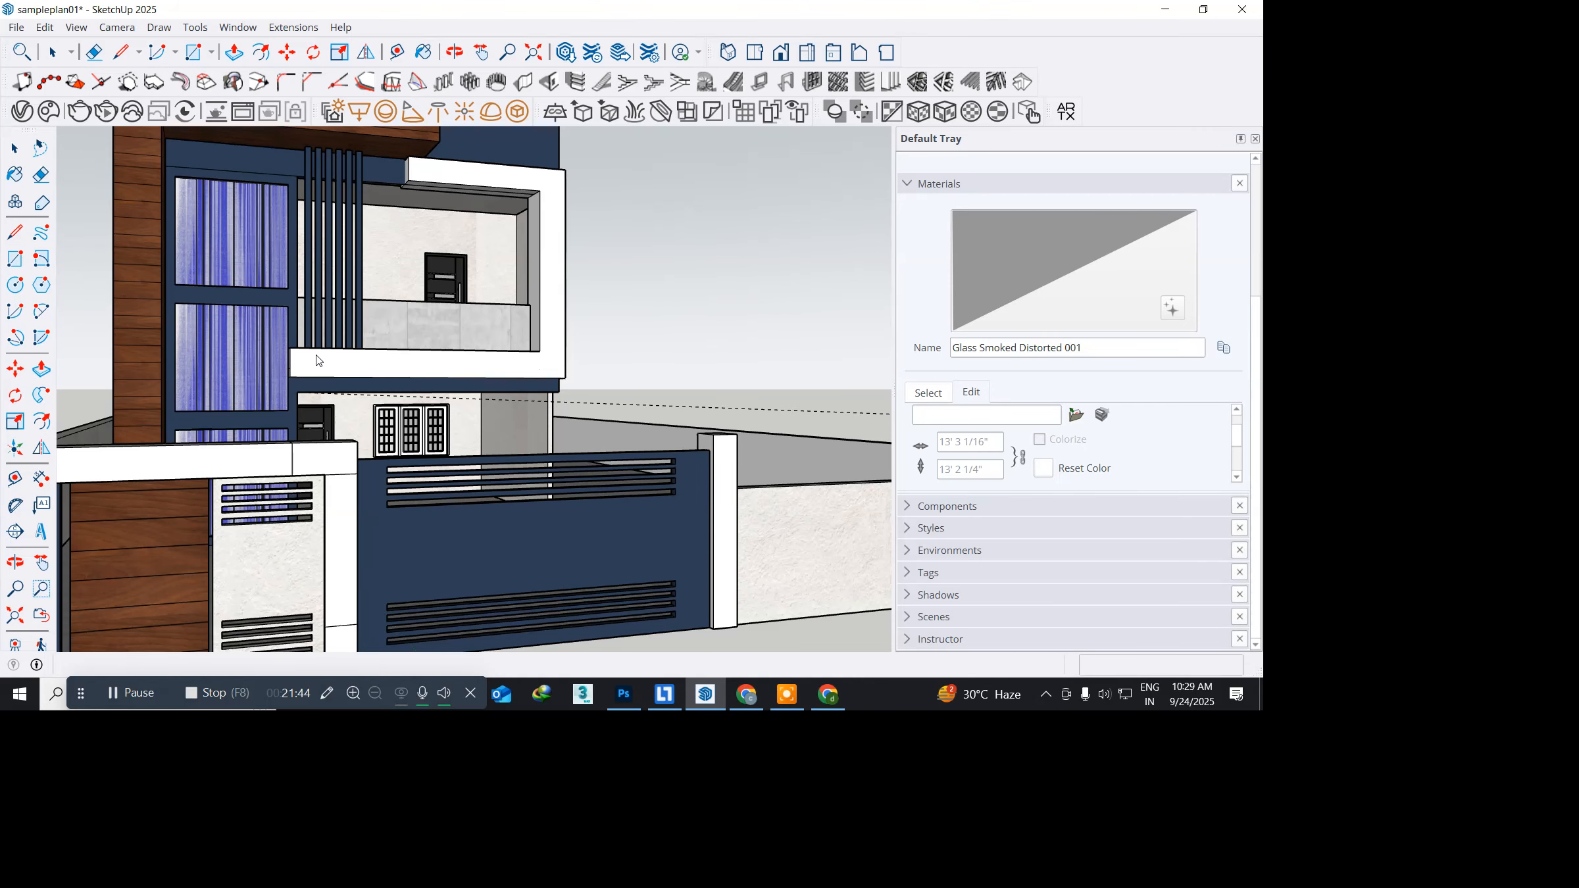
# Step: Frame the house front with its gate, set the camera to Two-Point Perspective and start a V-Ray render
pyautogui.moveTo(316, 360); pyautogui.dragTo(394, 406, button='middle')
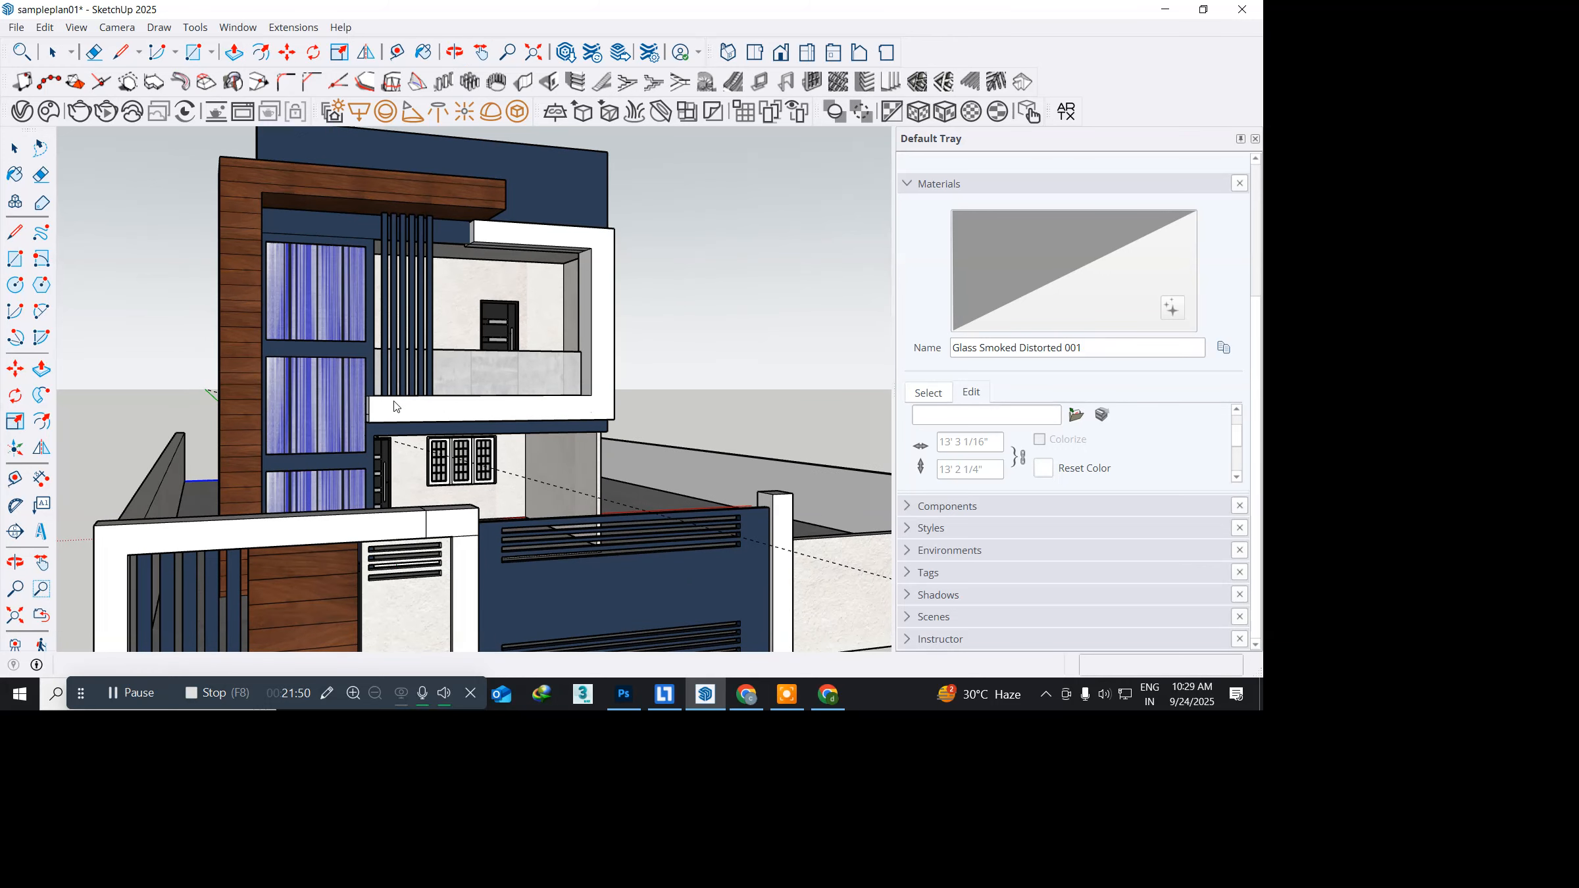
pyautogui.moveTo(394, 406); pyautogui.dragTo(380, 387, button='middle')
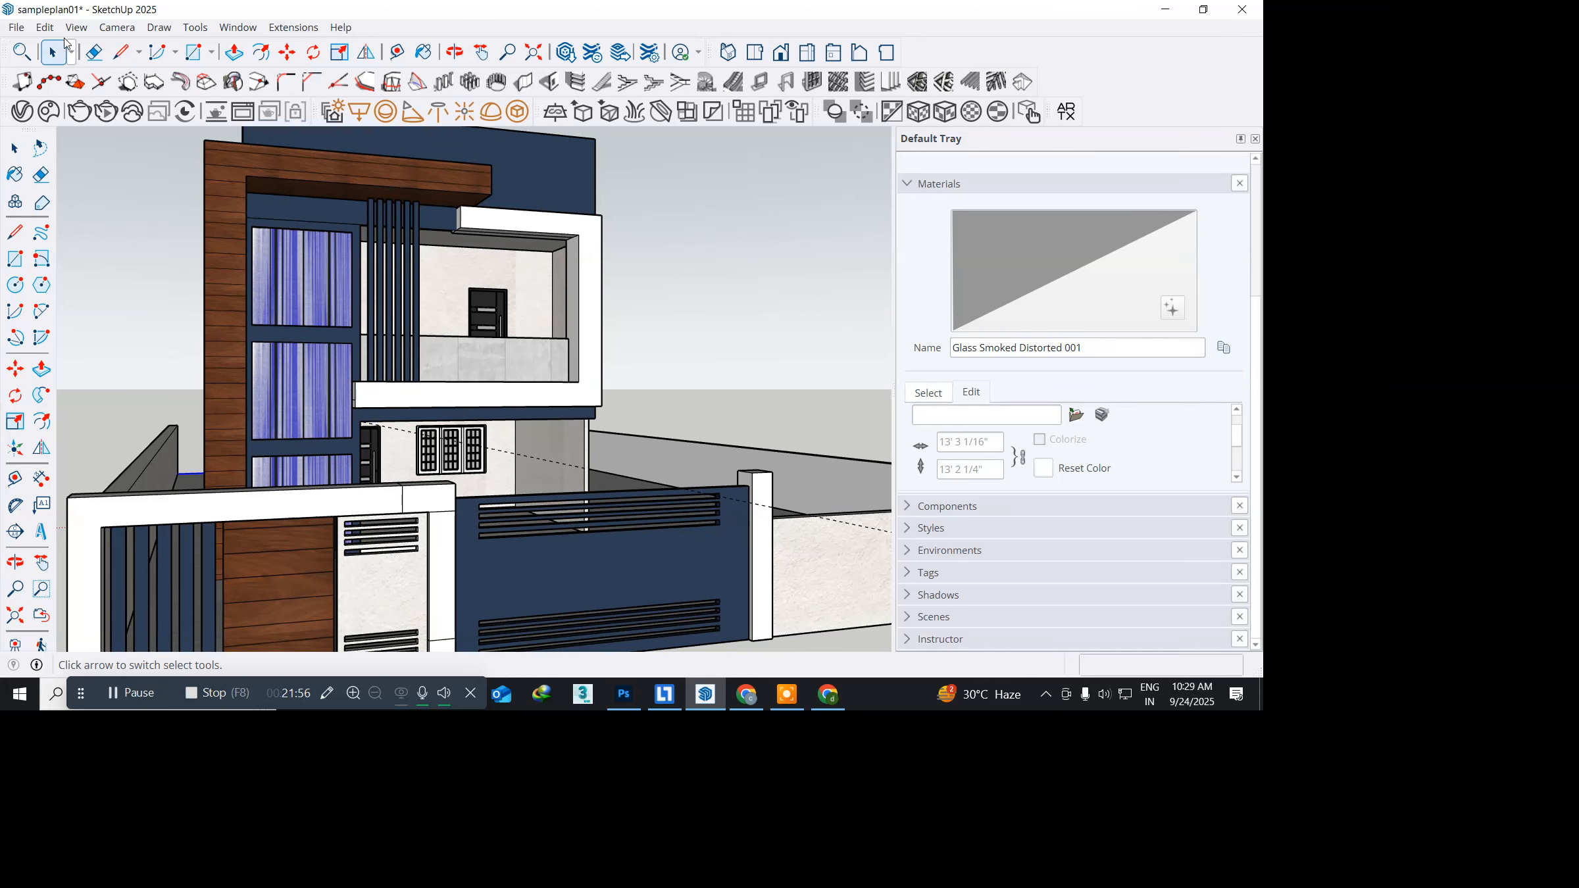
pyautogui.click(129, 29)
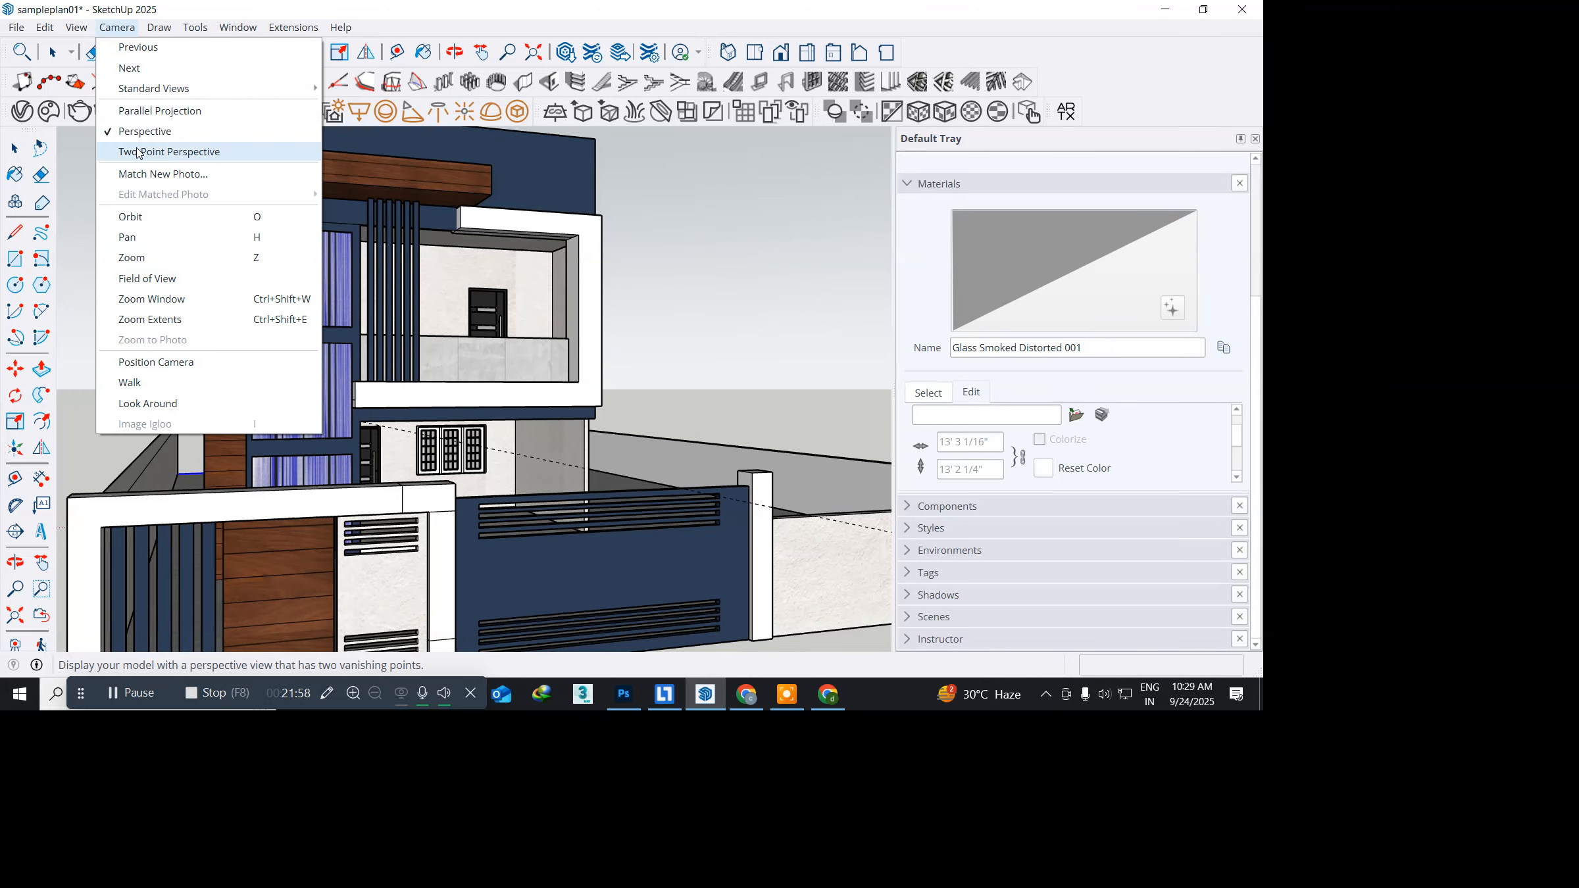
pyautogui.click(169, 151)
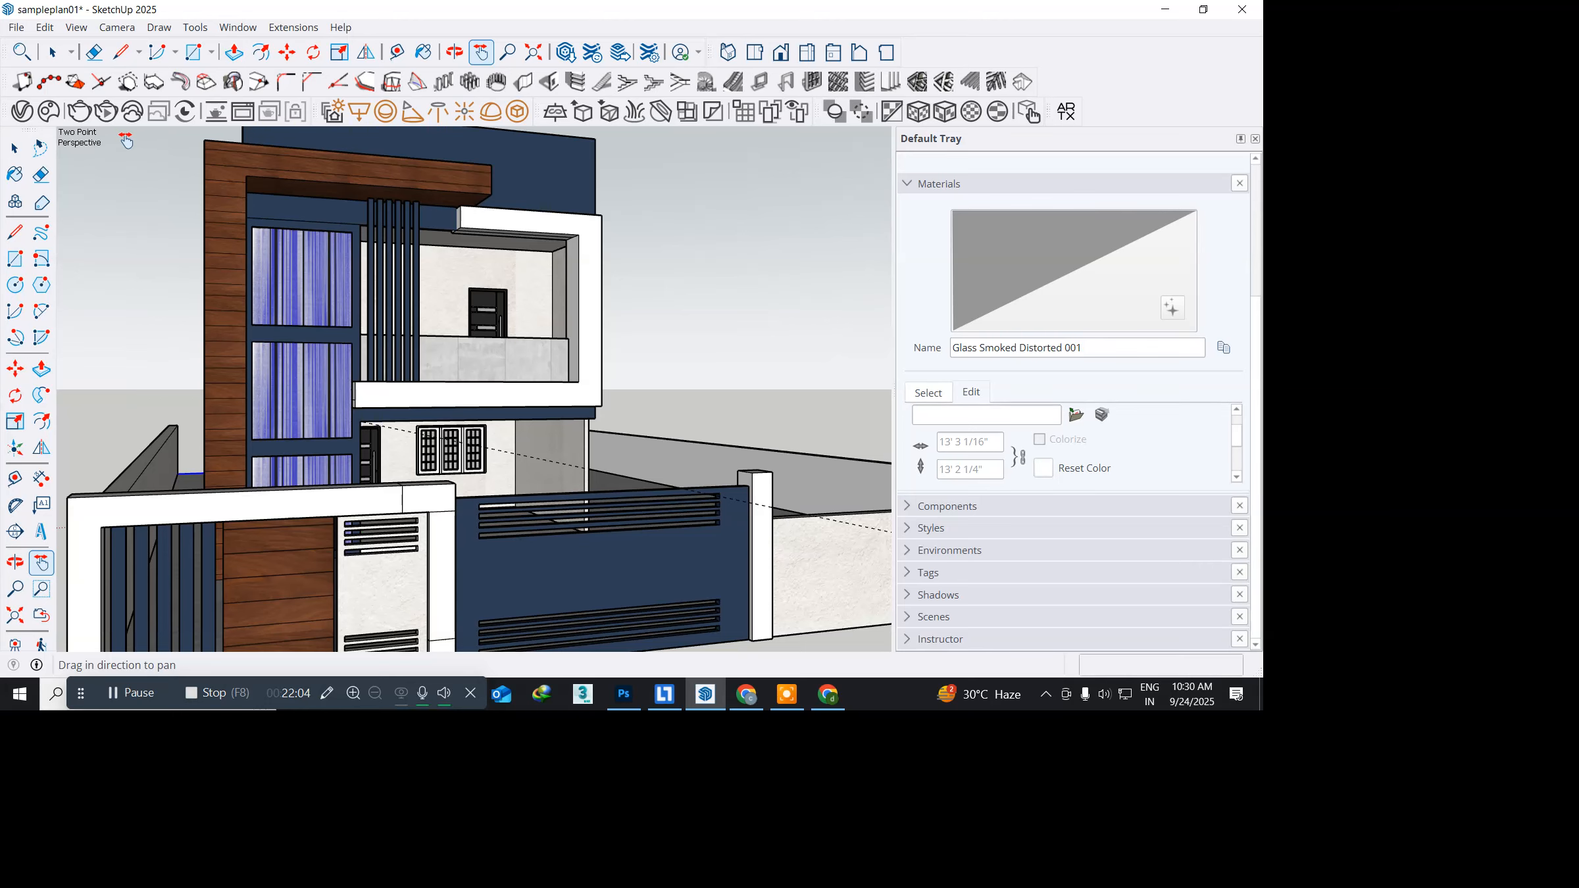
pyautogui.click(79, 112)
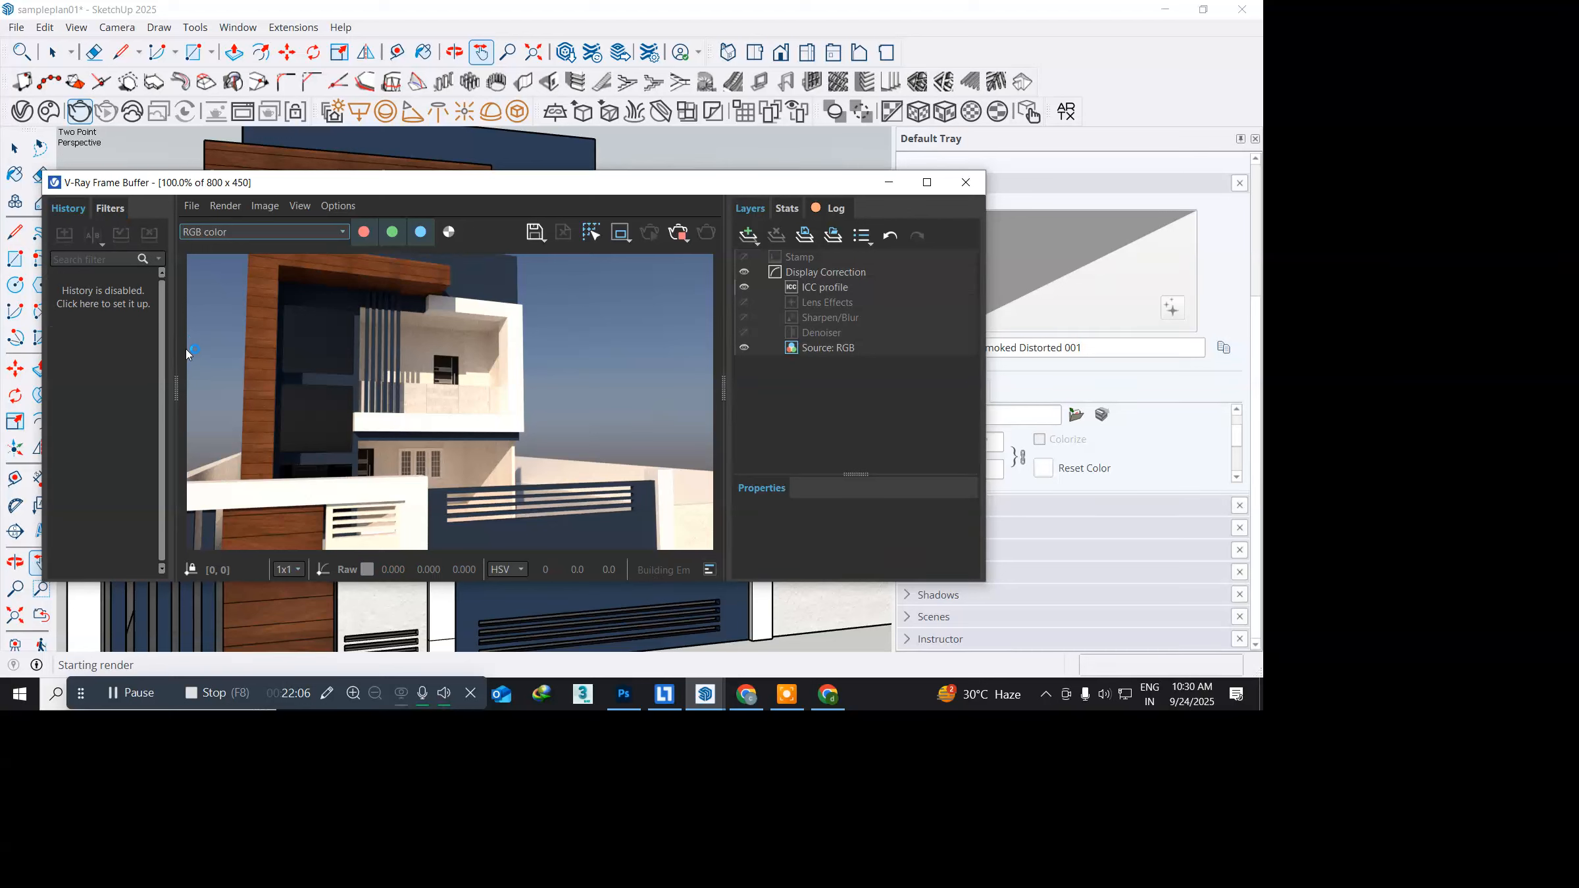